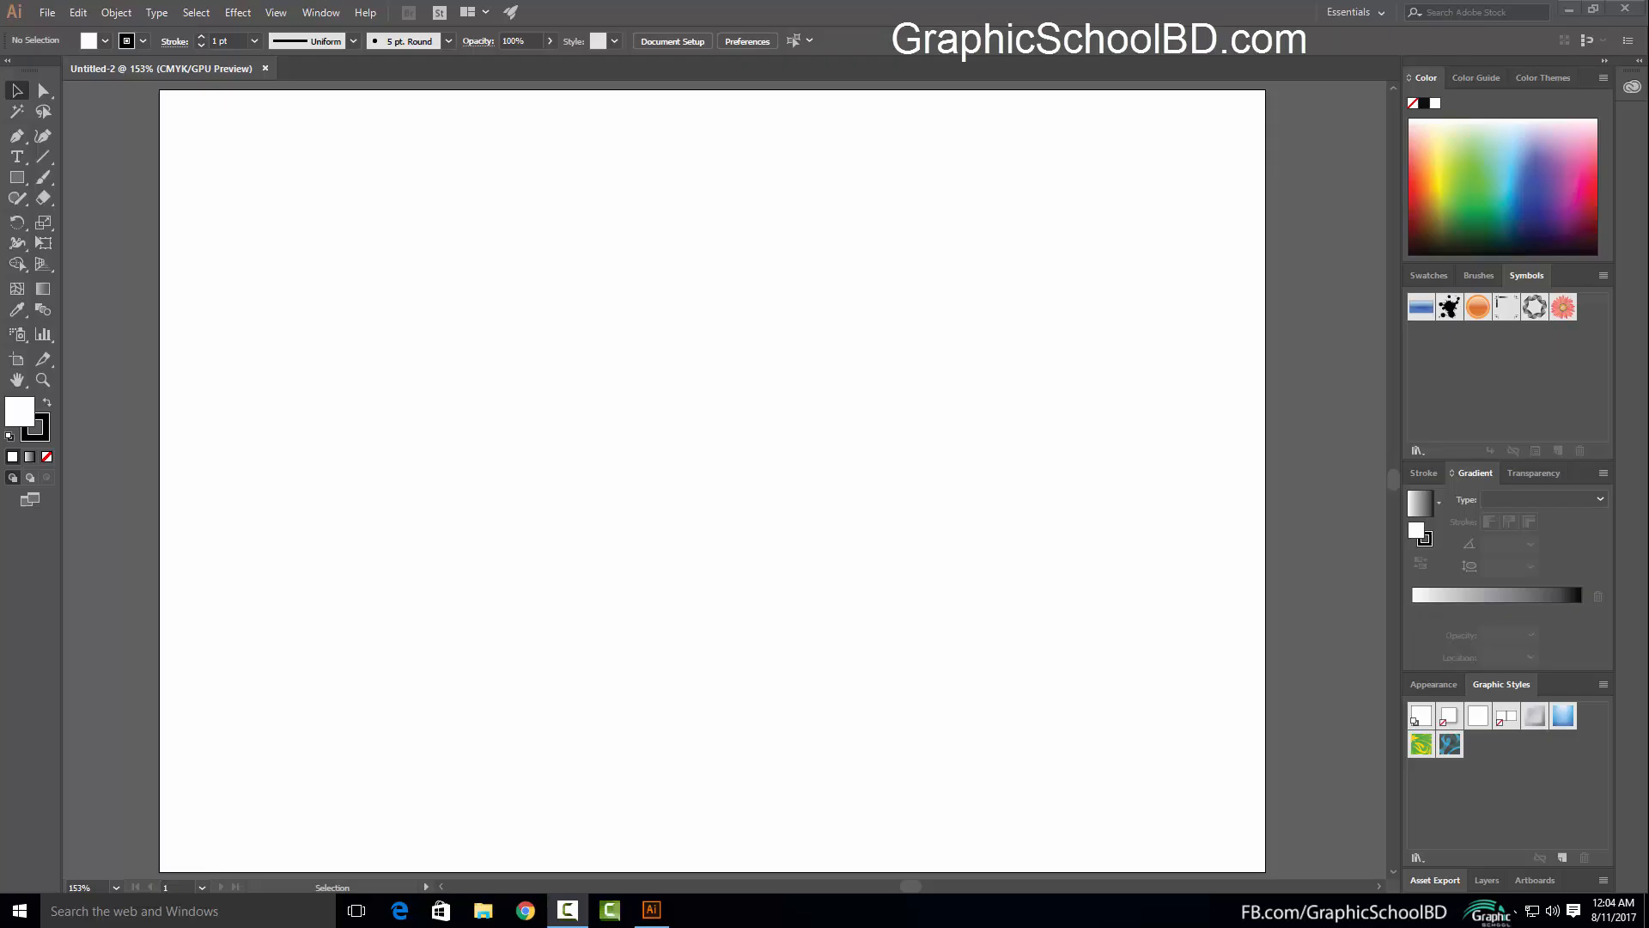
Place a "Lorem ipsum" point text on the artboard with the Type tool and move it slightly lower
left_click(25, 161)
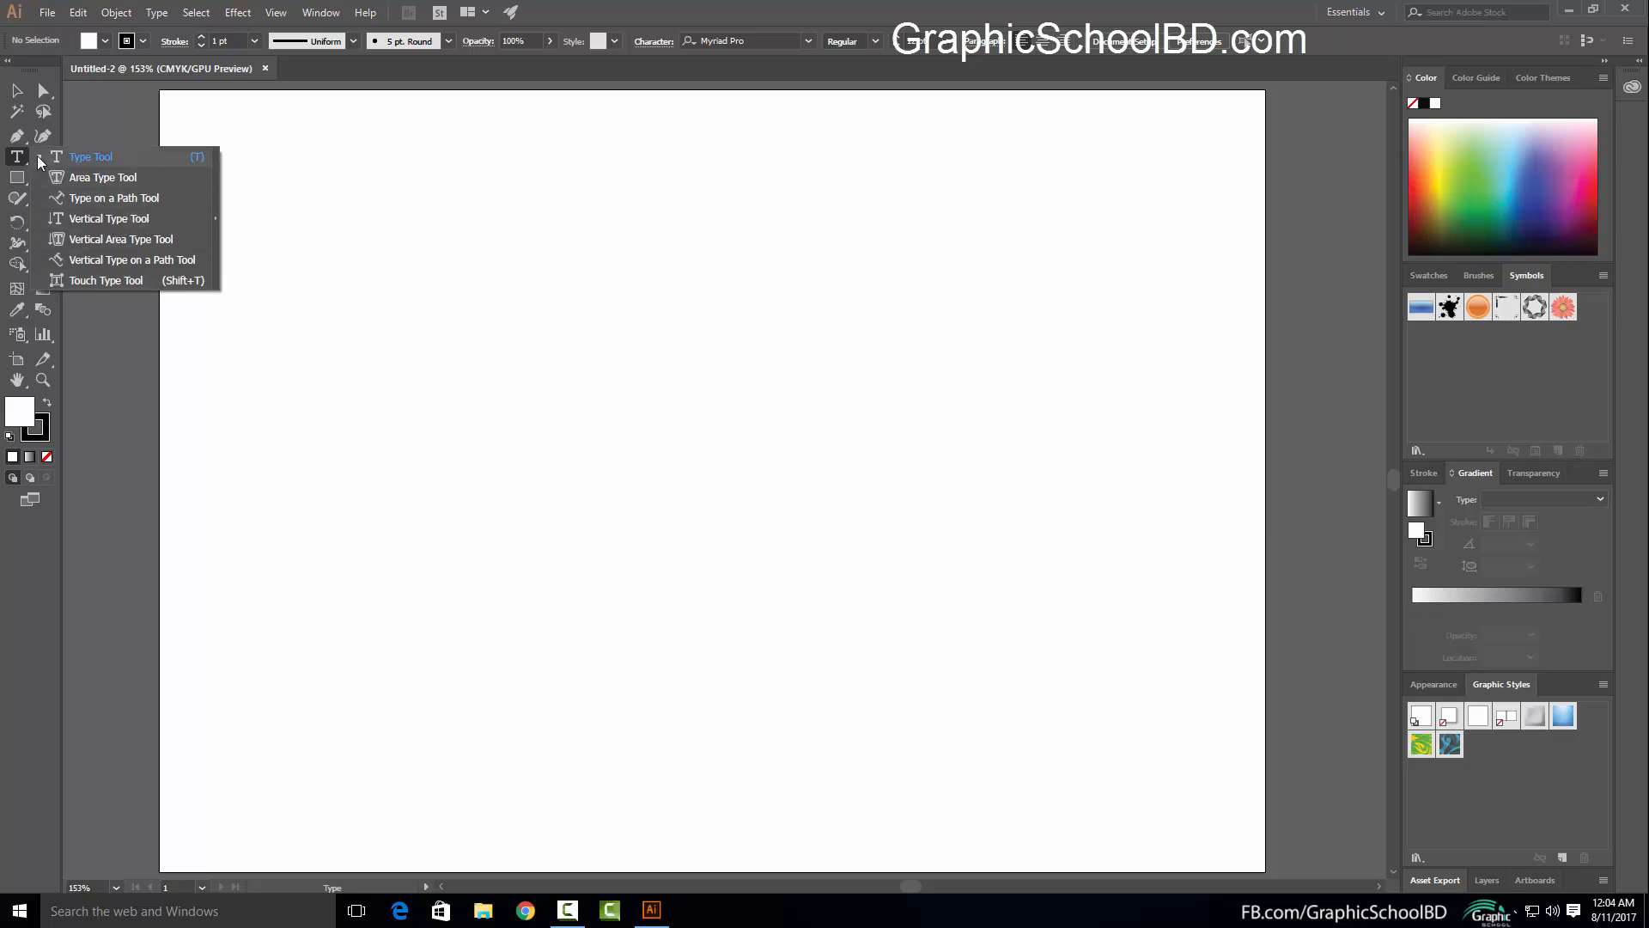
left_click(91, 156)
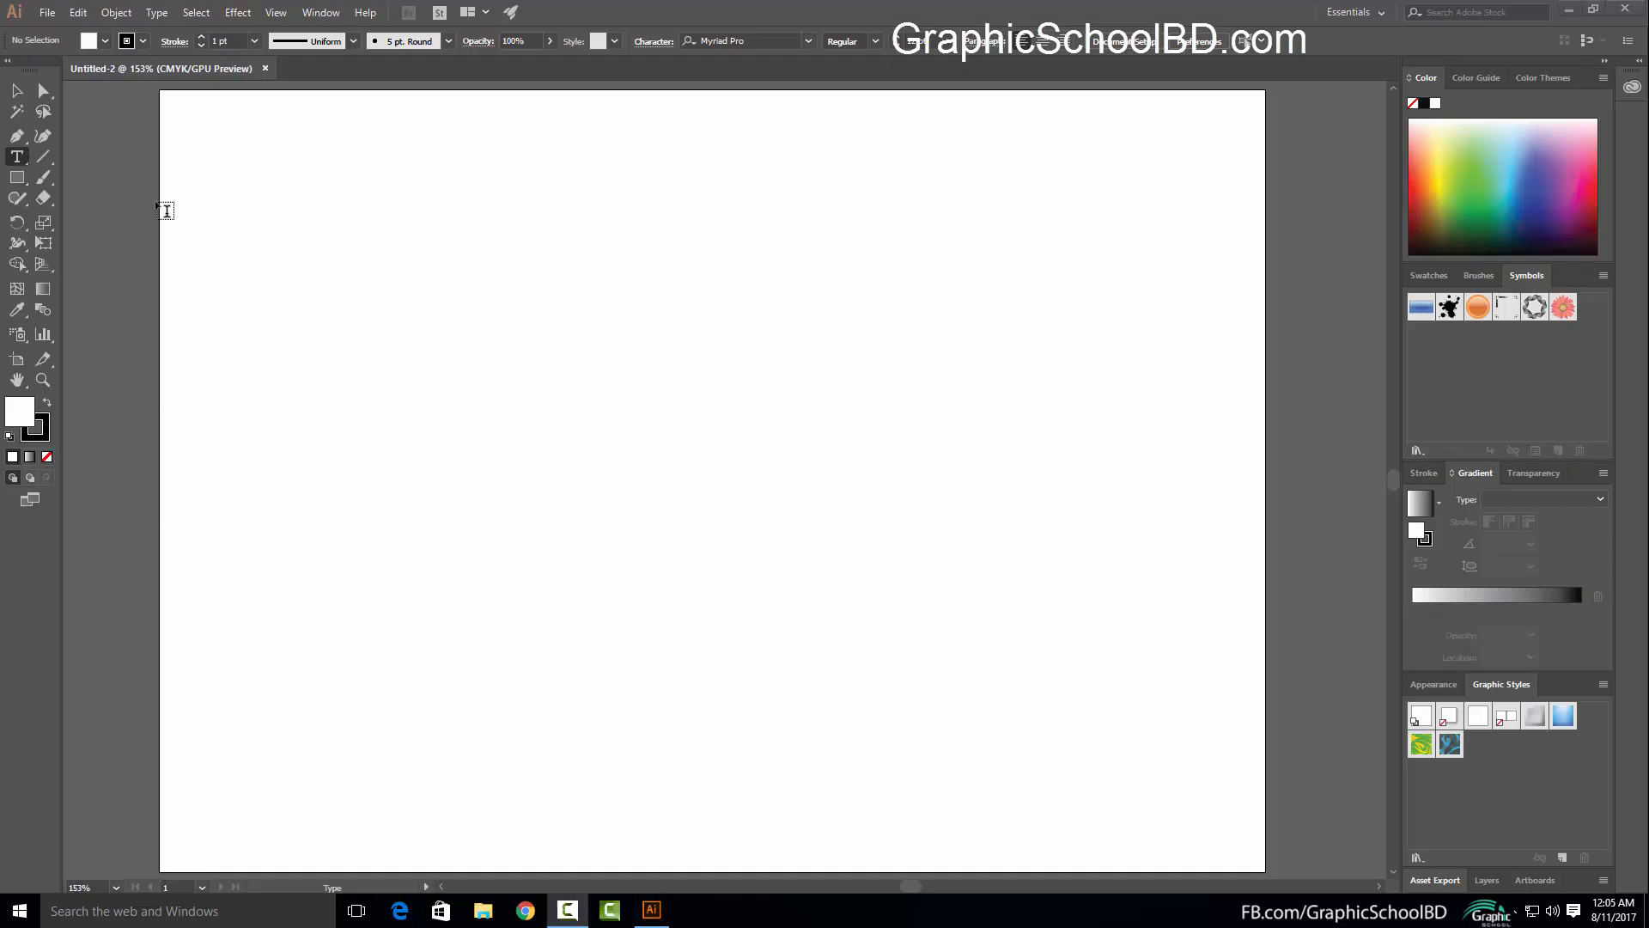
left_click(23, 165)
left_click(69, 156)
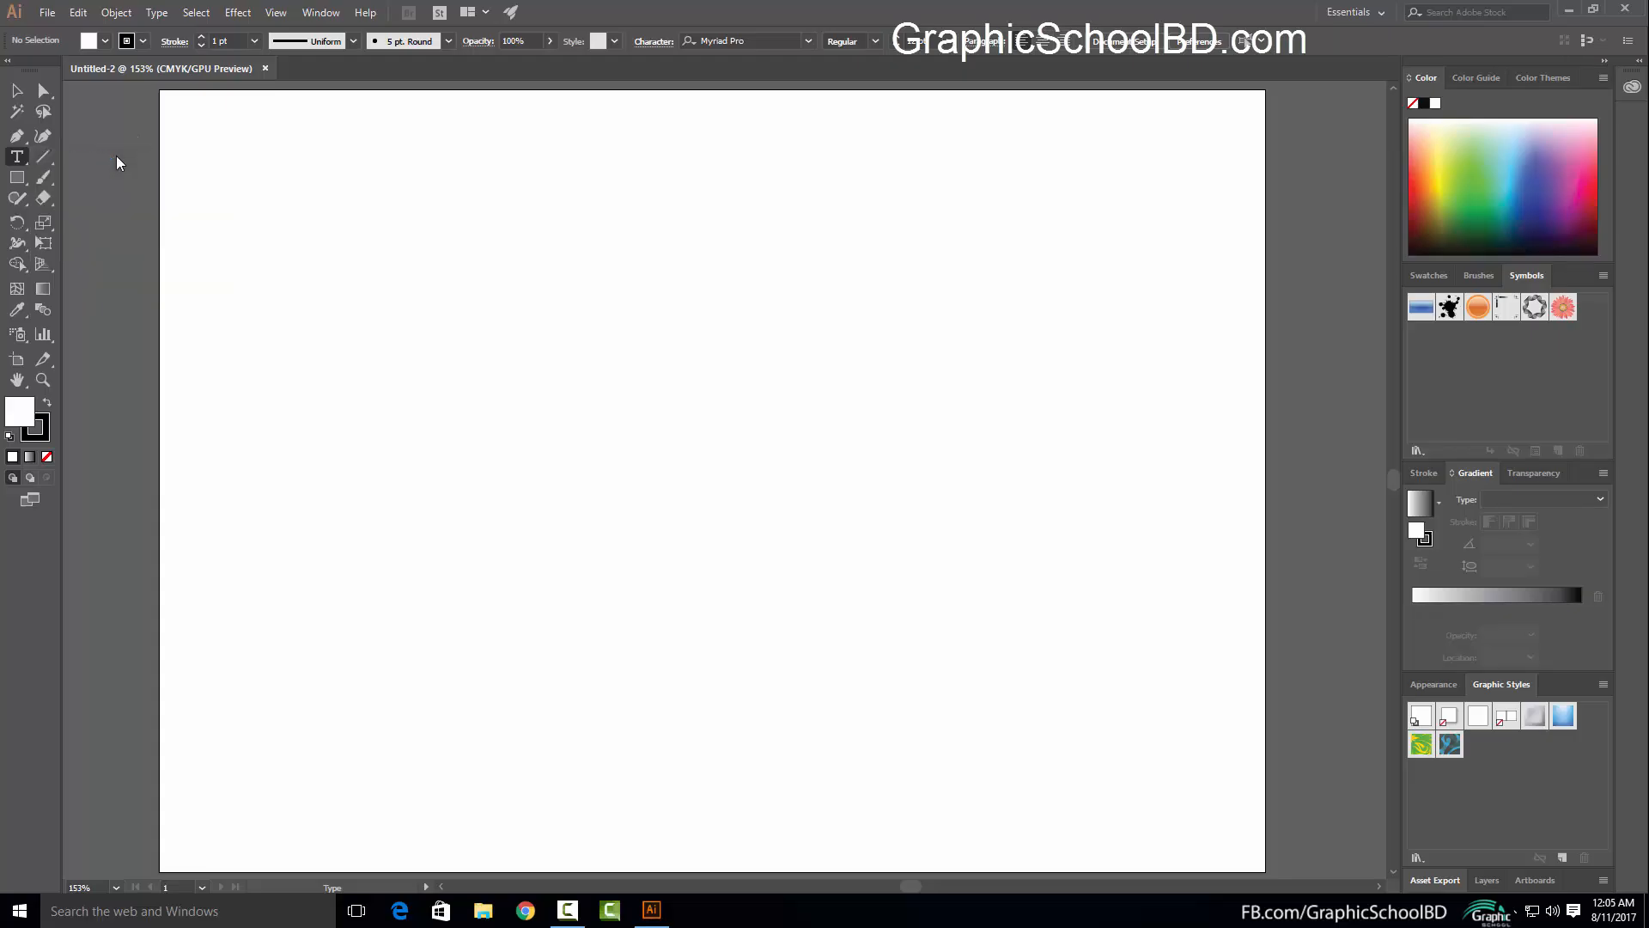
left_click(535, 368)
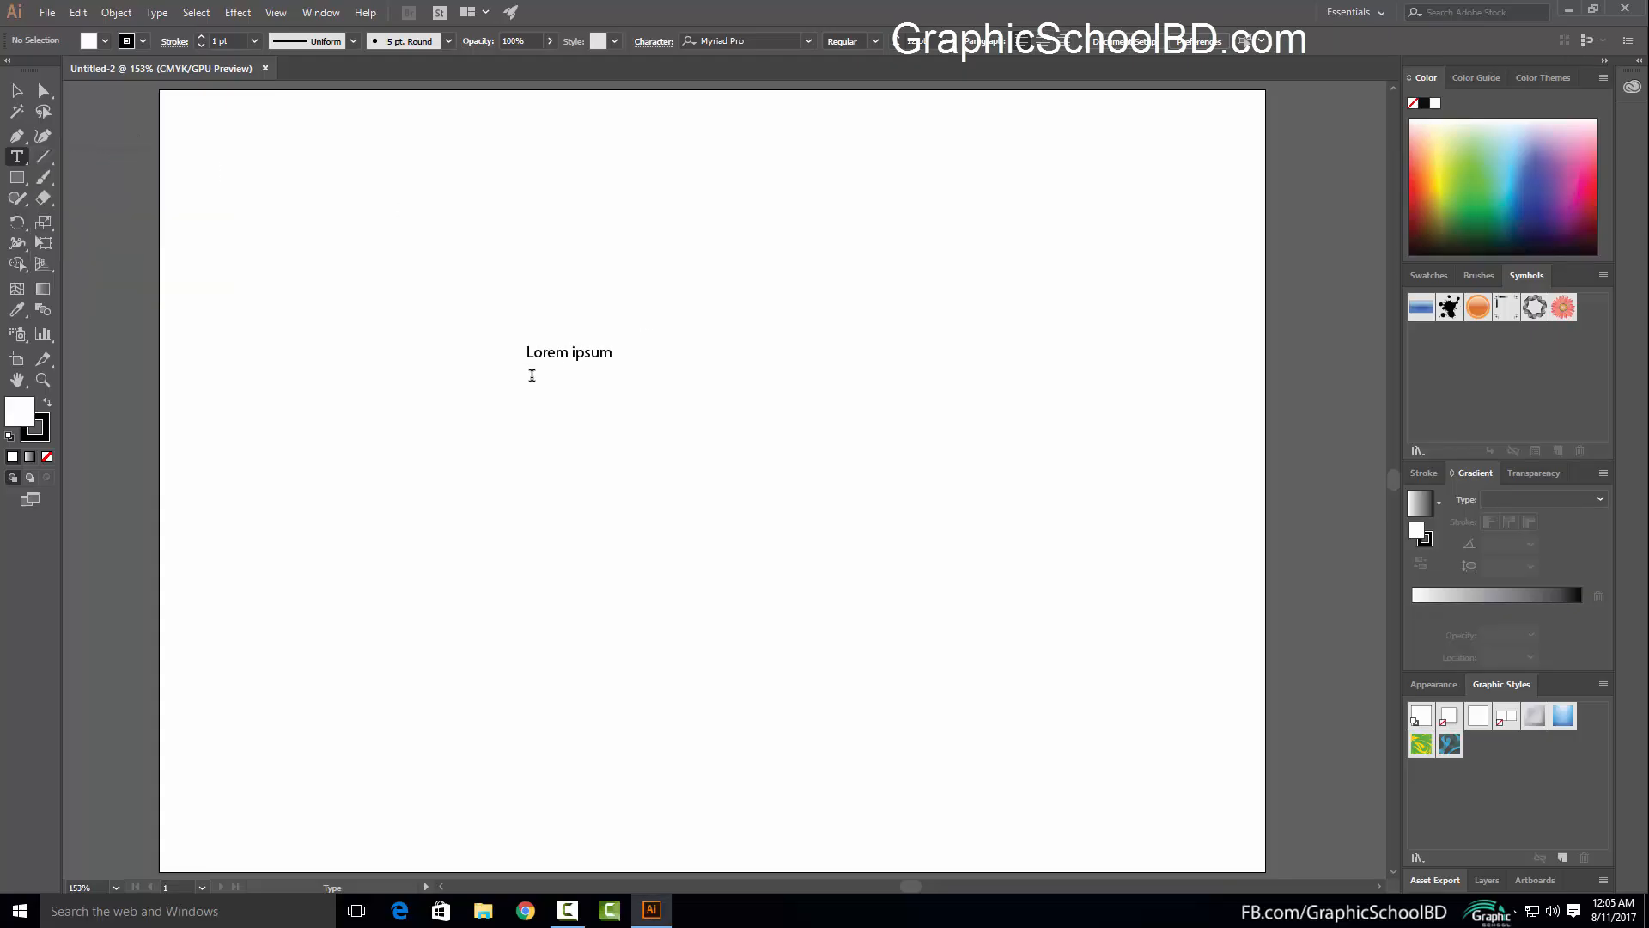
left_click(16, 93)
left_click_drag(526, 335, 636, 421)
left_click(968, 585)
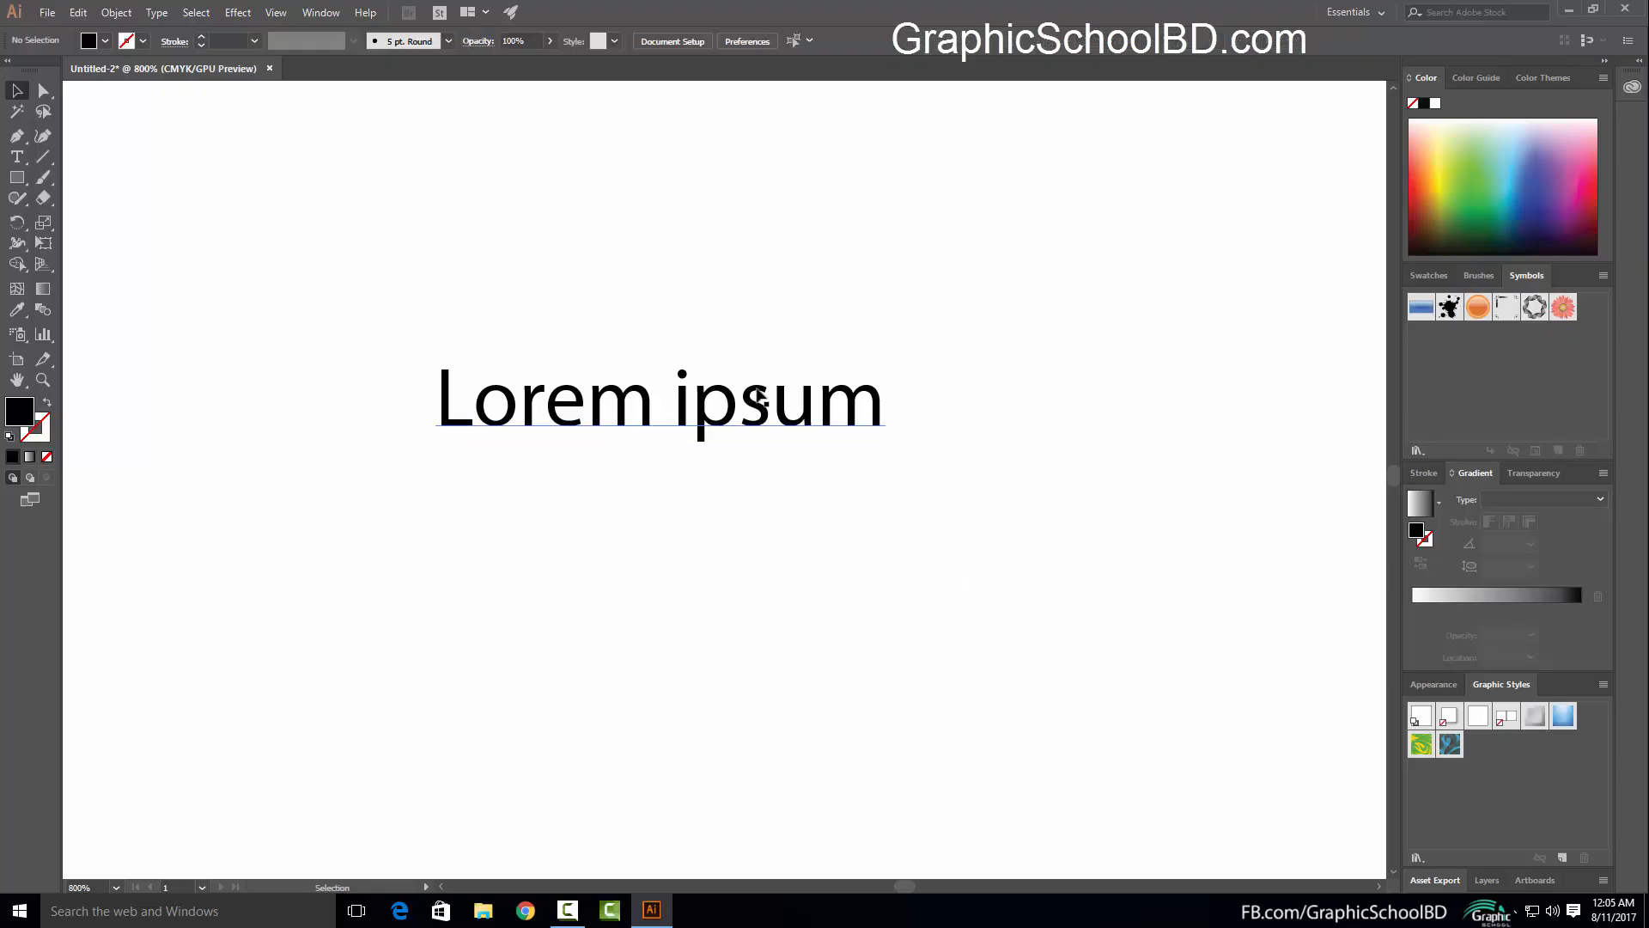
left_click_drag(756, 405, 660, 484)
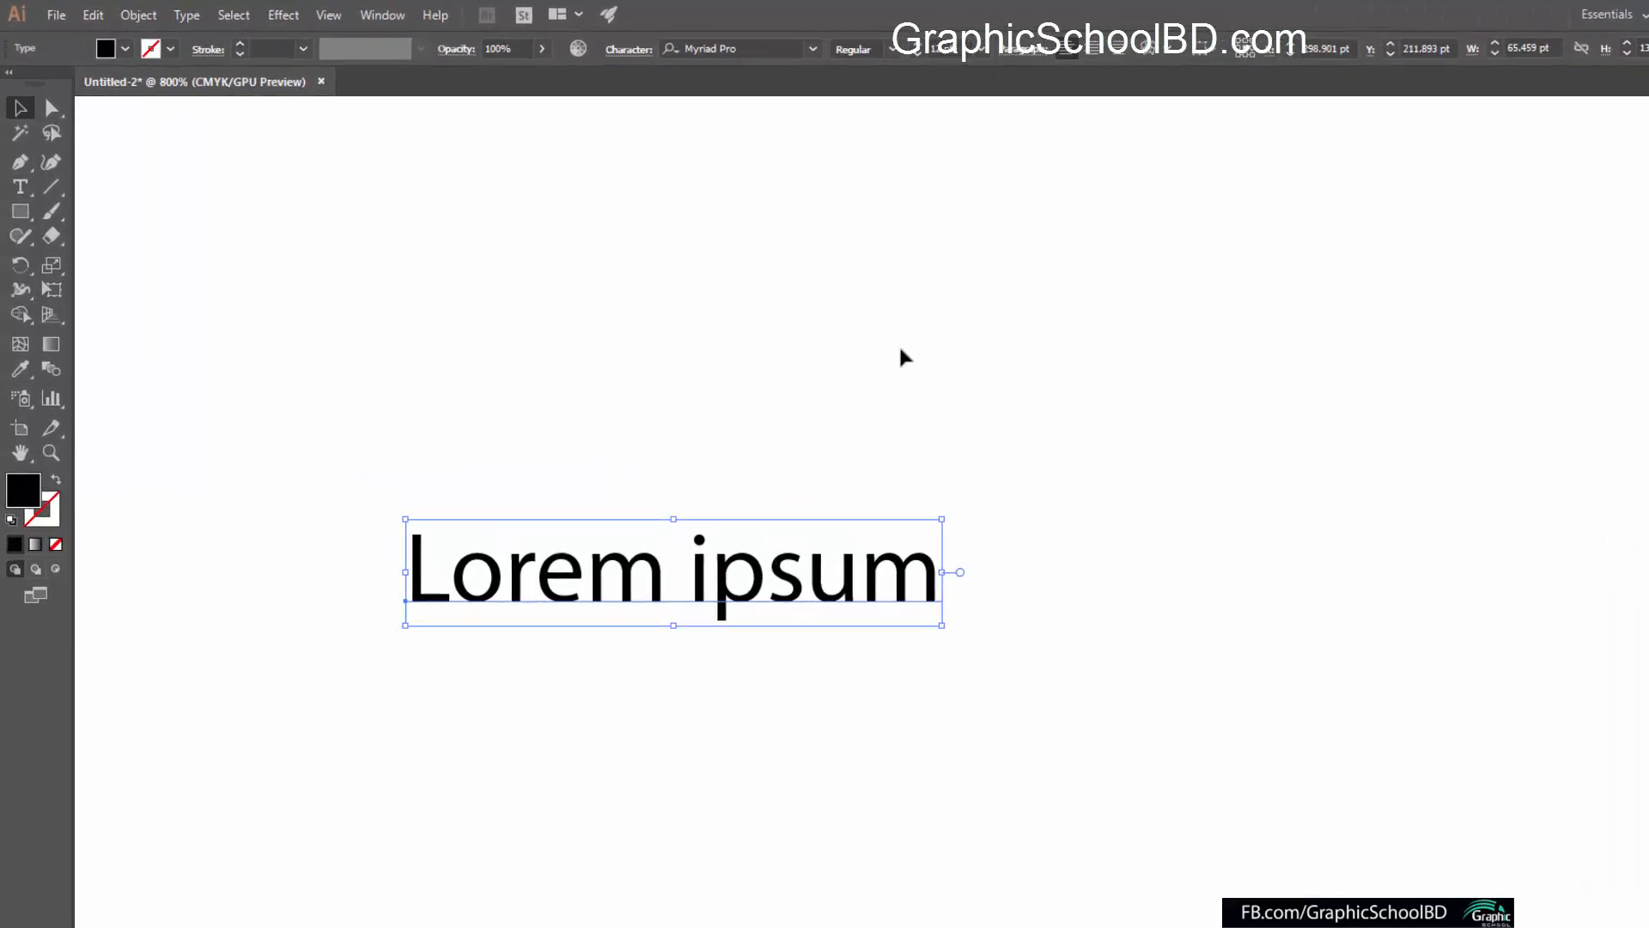
Open the Character panel and float it in an empty area above and to the right of the text
left_click(371, 21)
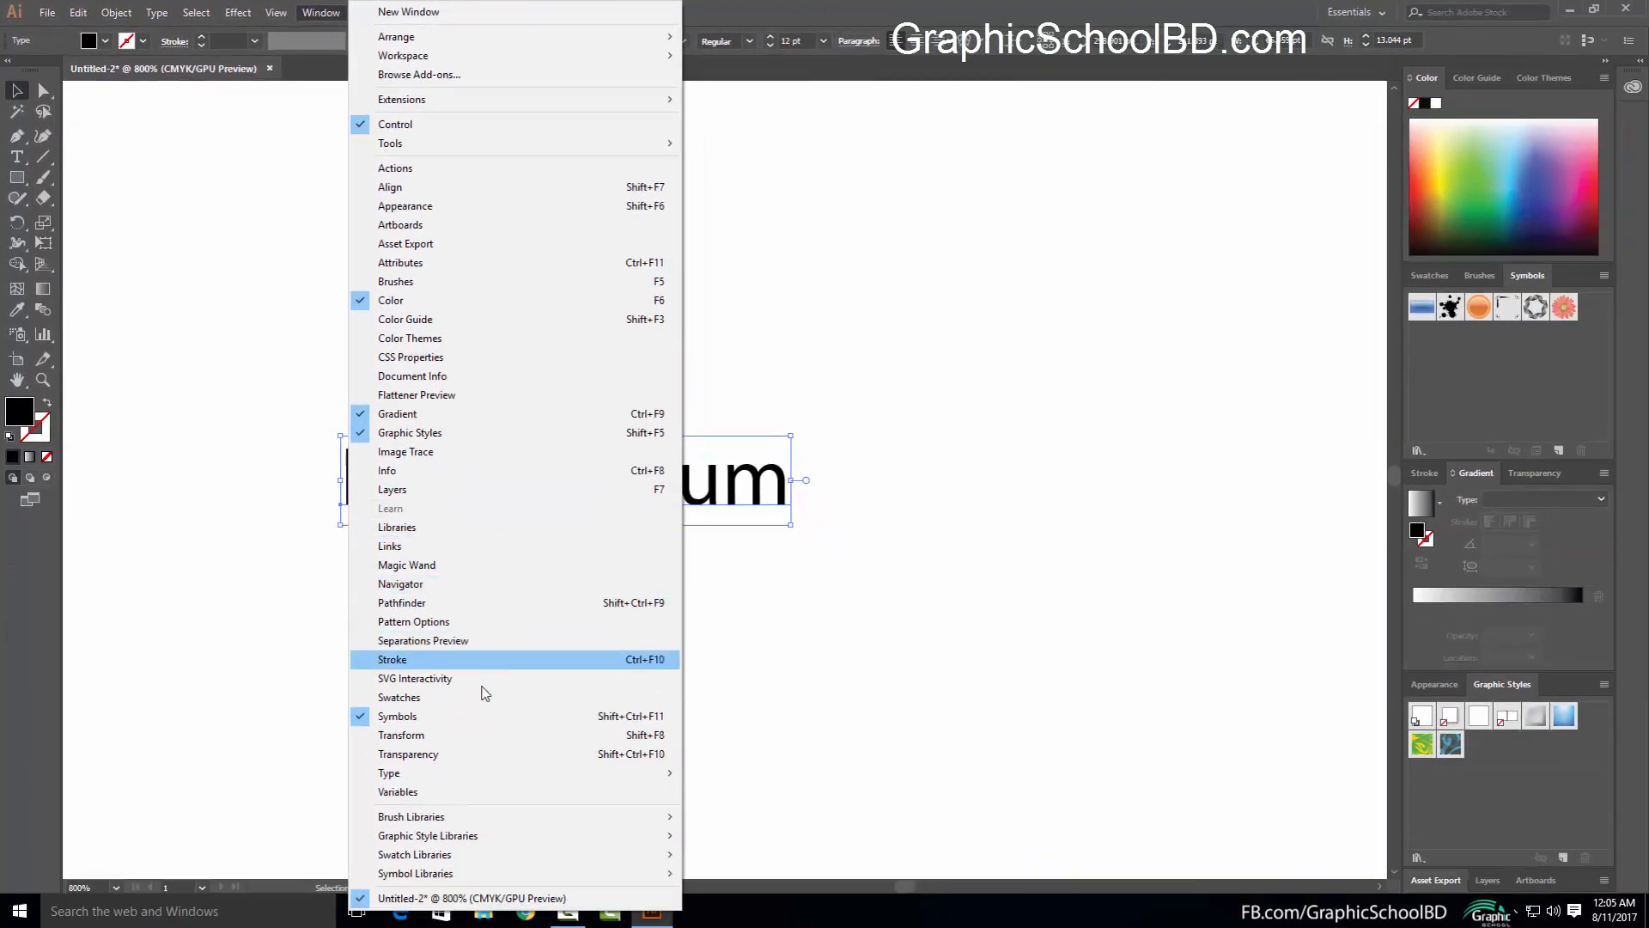
mouse_move(515, 916)
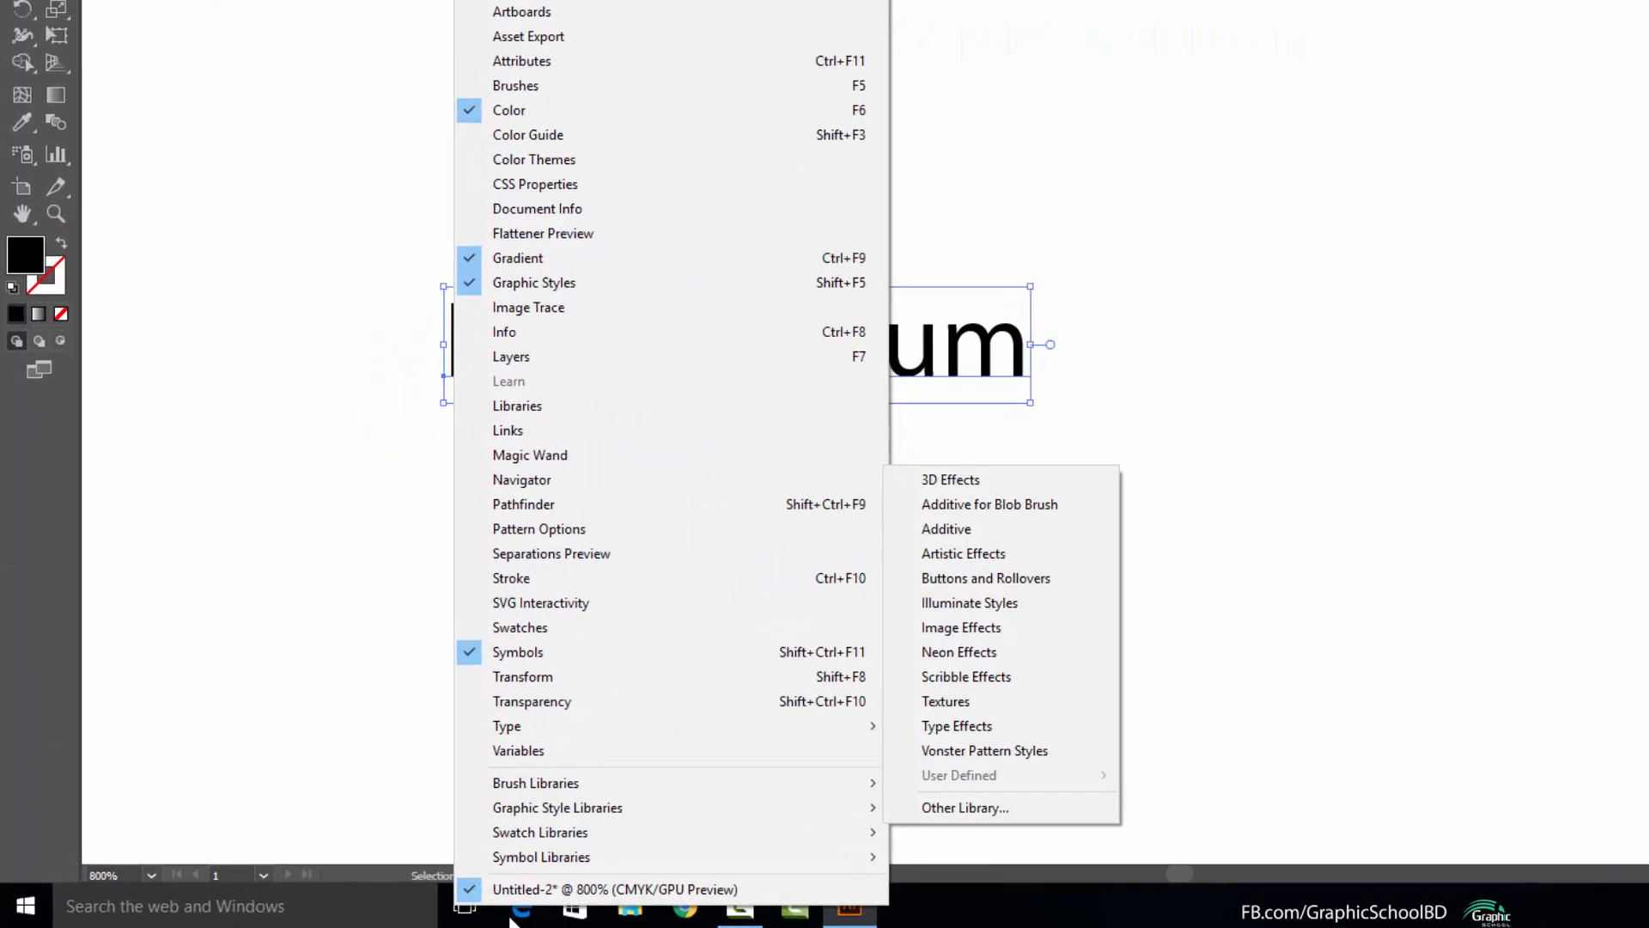
mouse_move(520, 730)
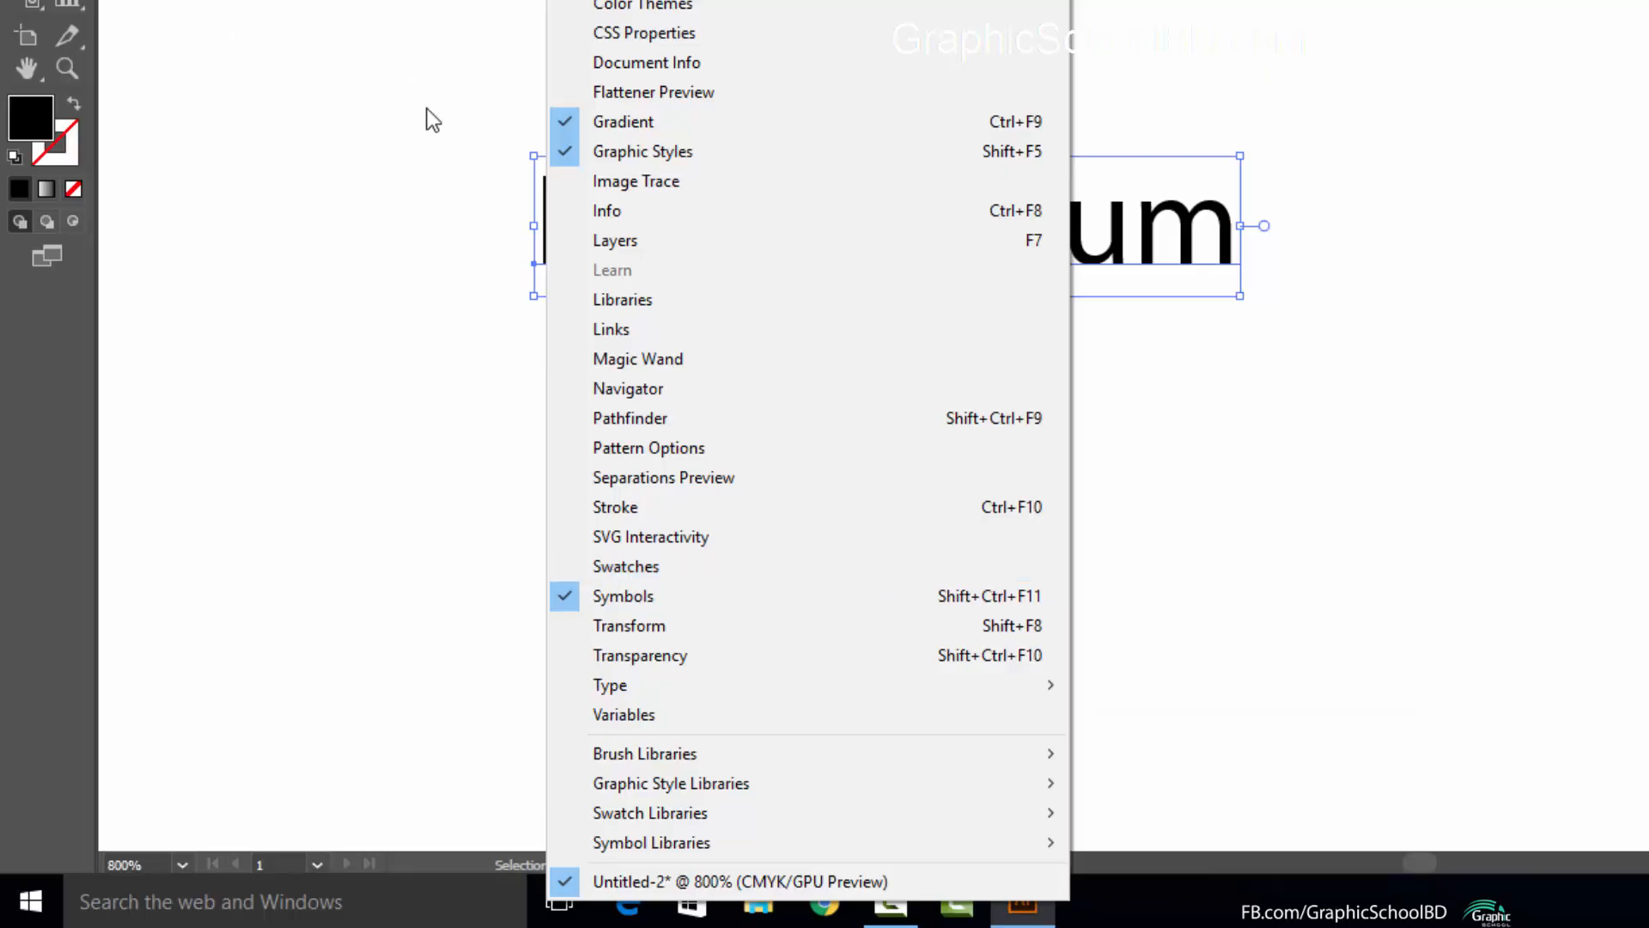
mouse_move(624, 692)
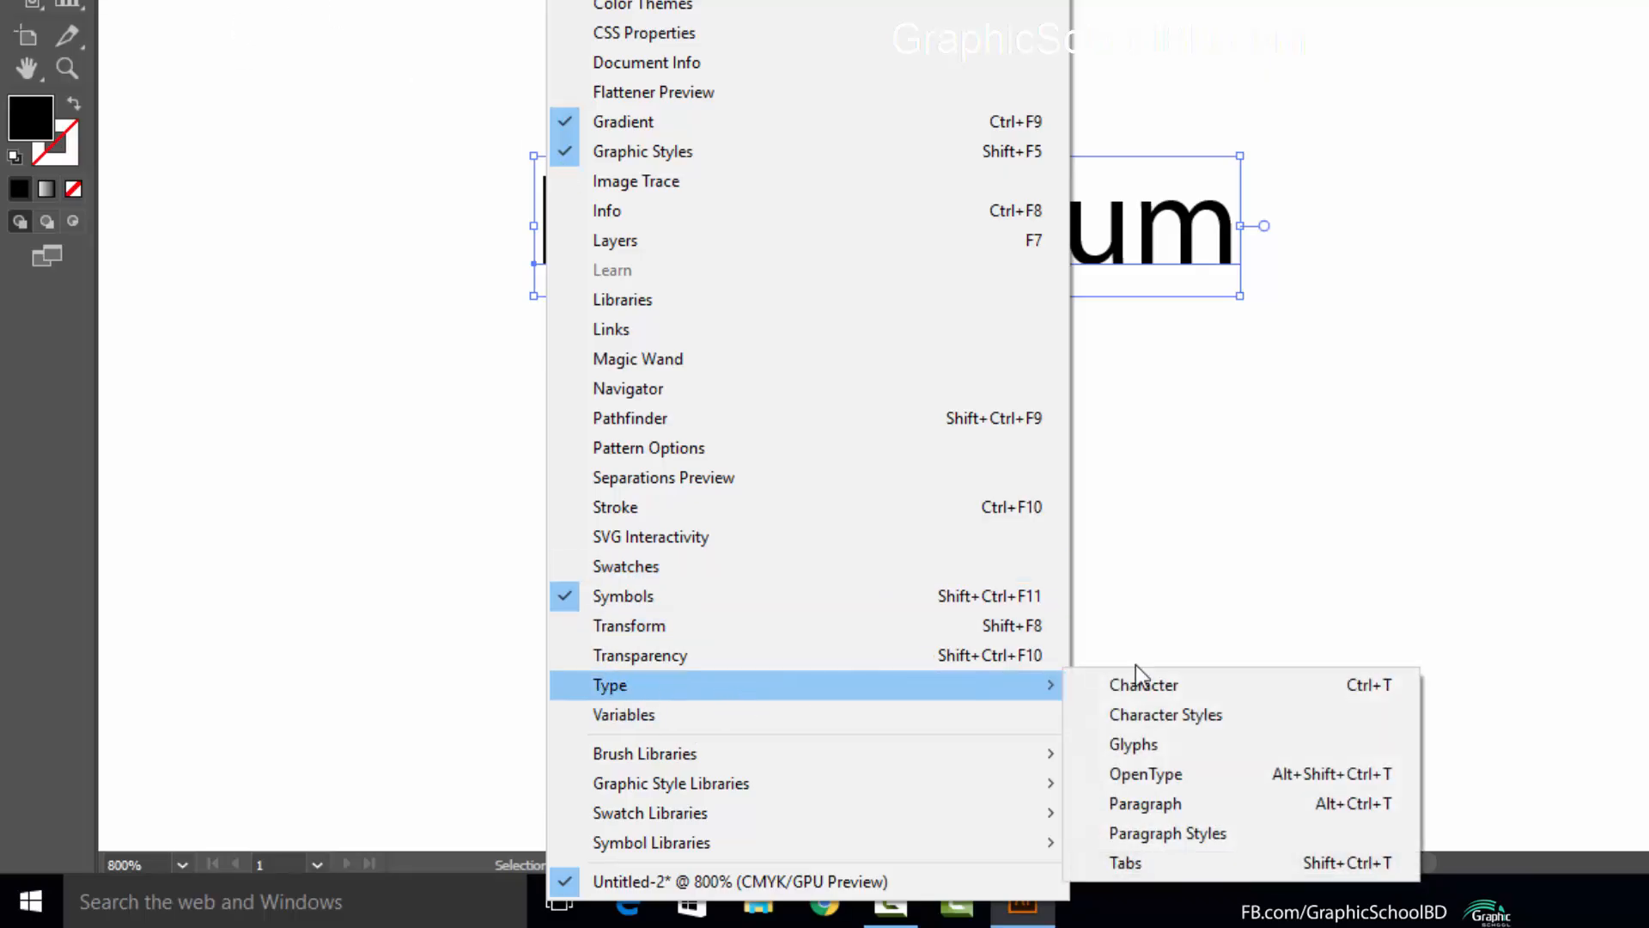
key("ctrl+t")
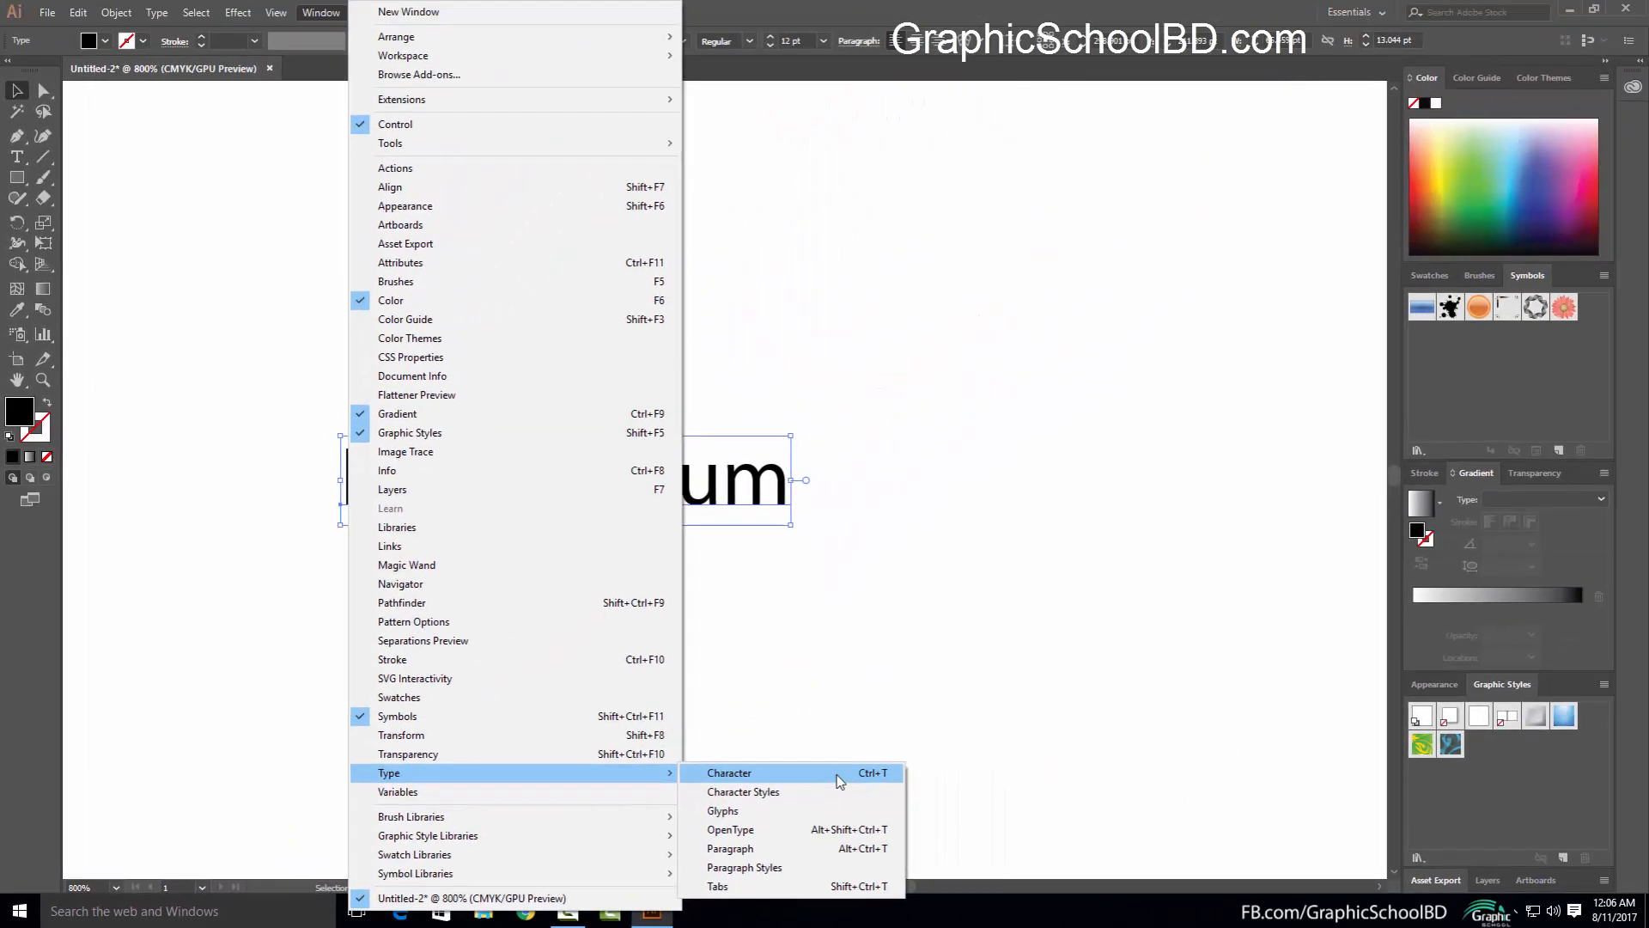
left_click(1043, 737)
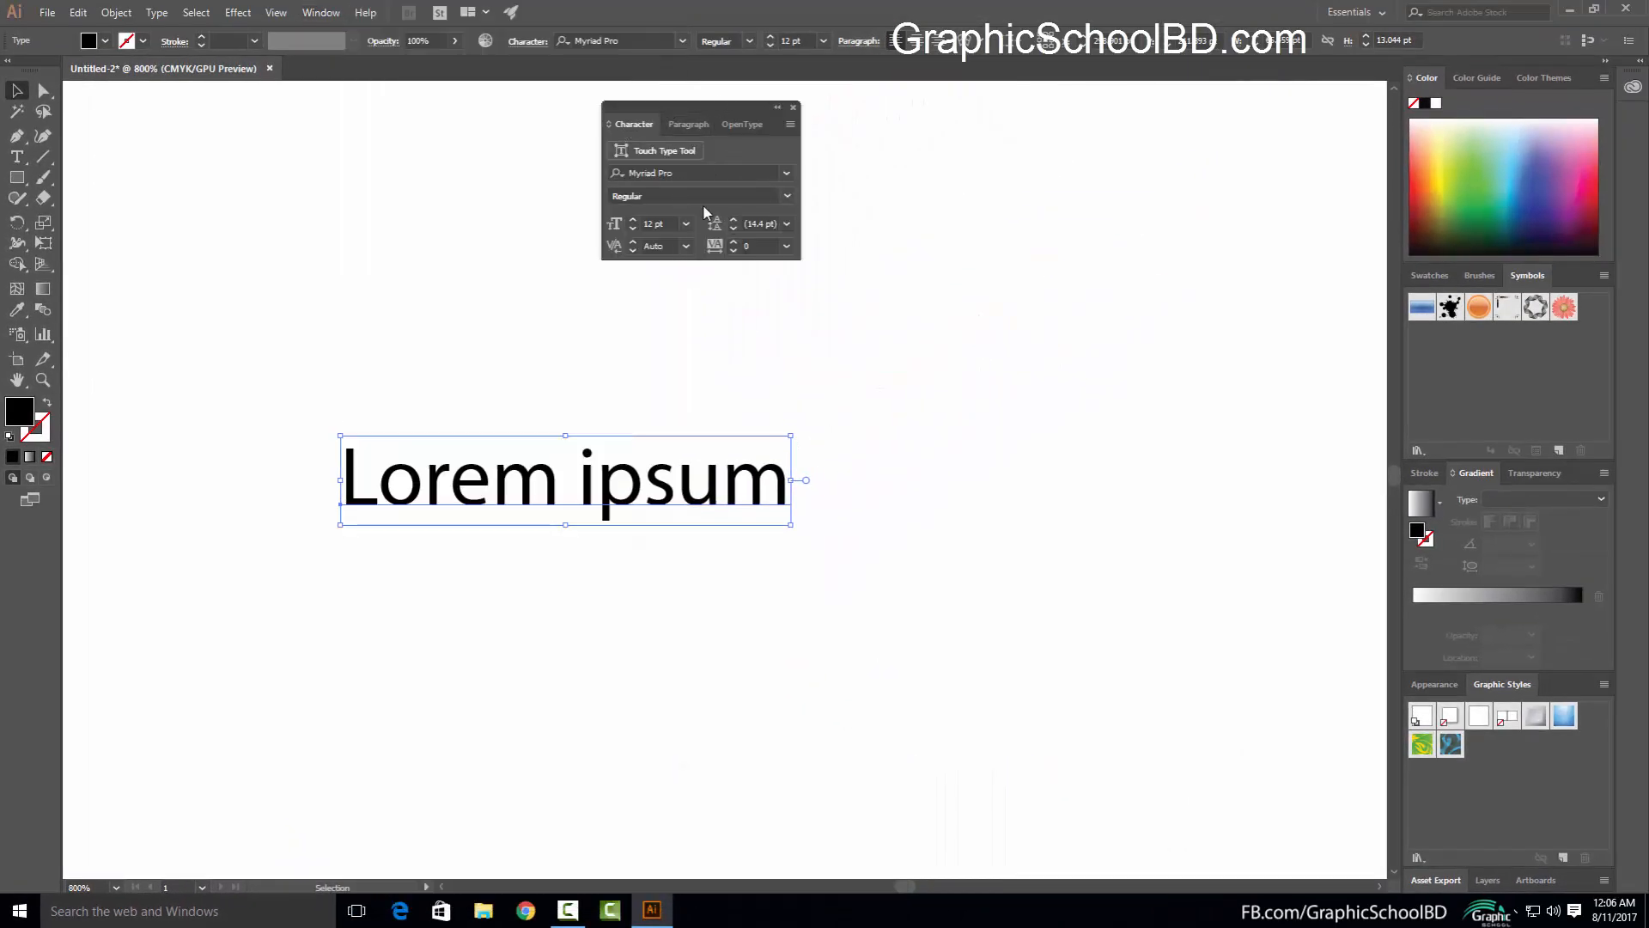
left_click_drag(687, 103, 1126, 583)
left_click_drag(1137, 508, 975, 163)
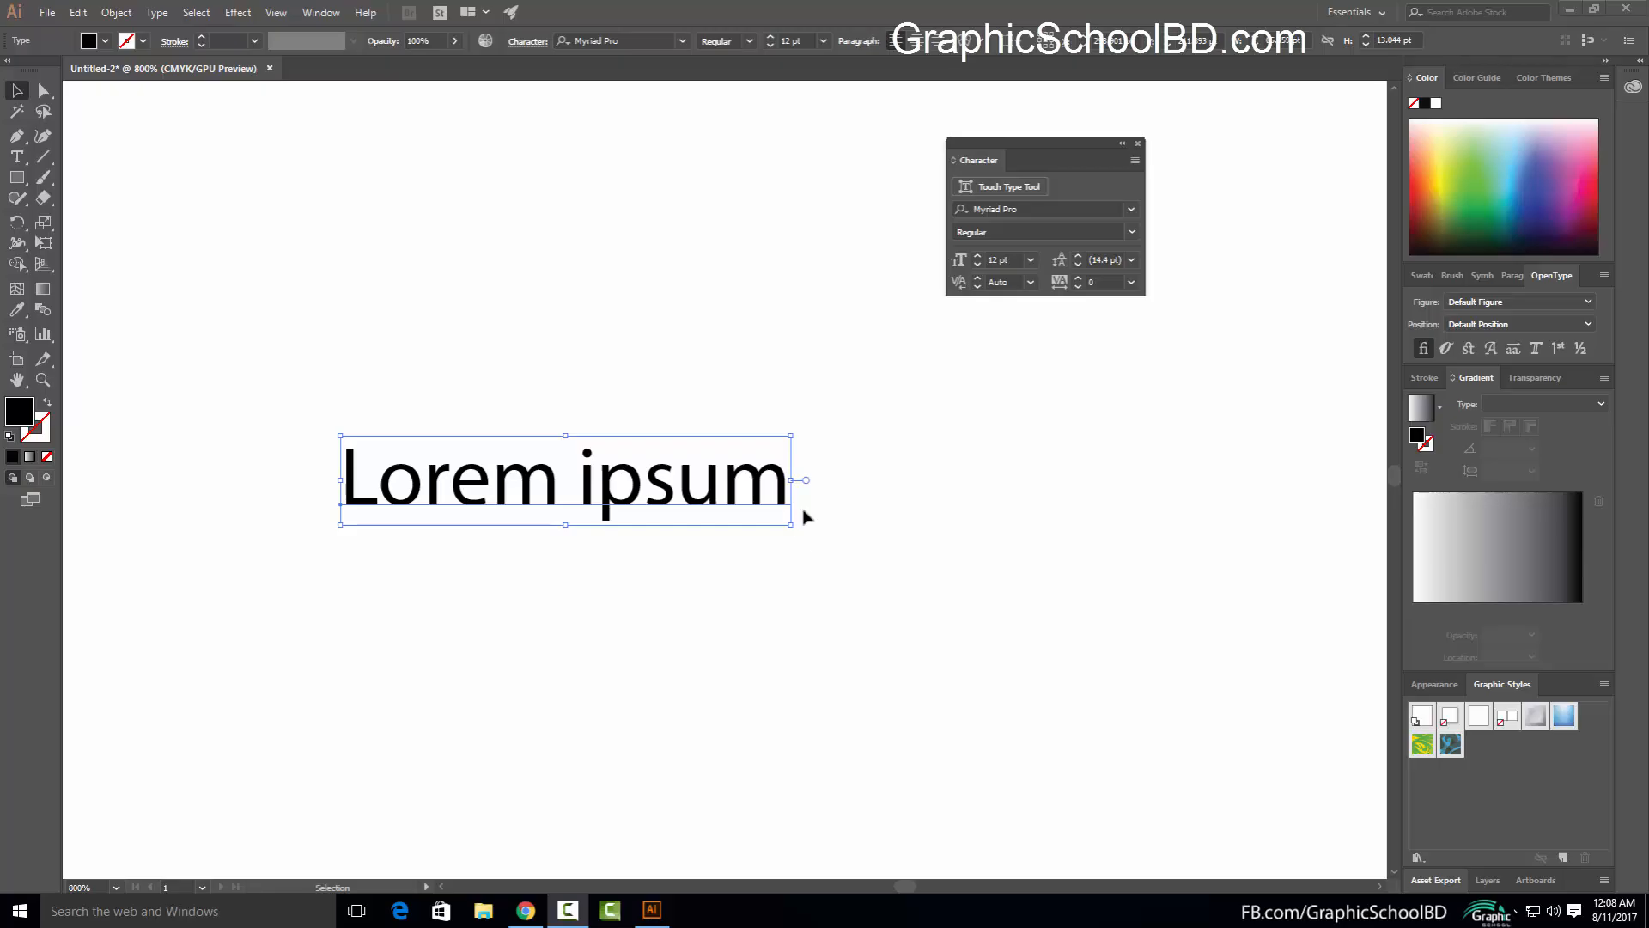
Delete the "Lorem ipsum" point text
left_click_drag(571, 306, 711, 662)
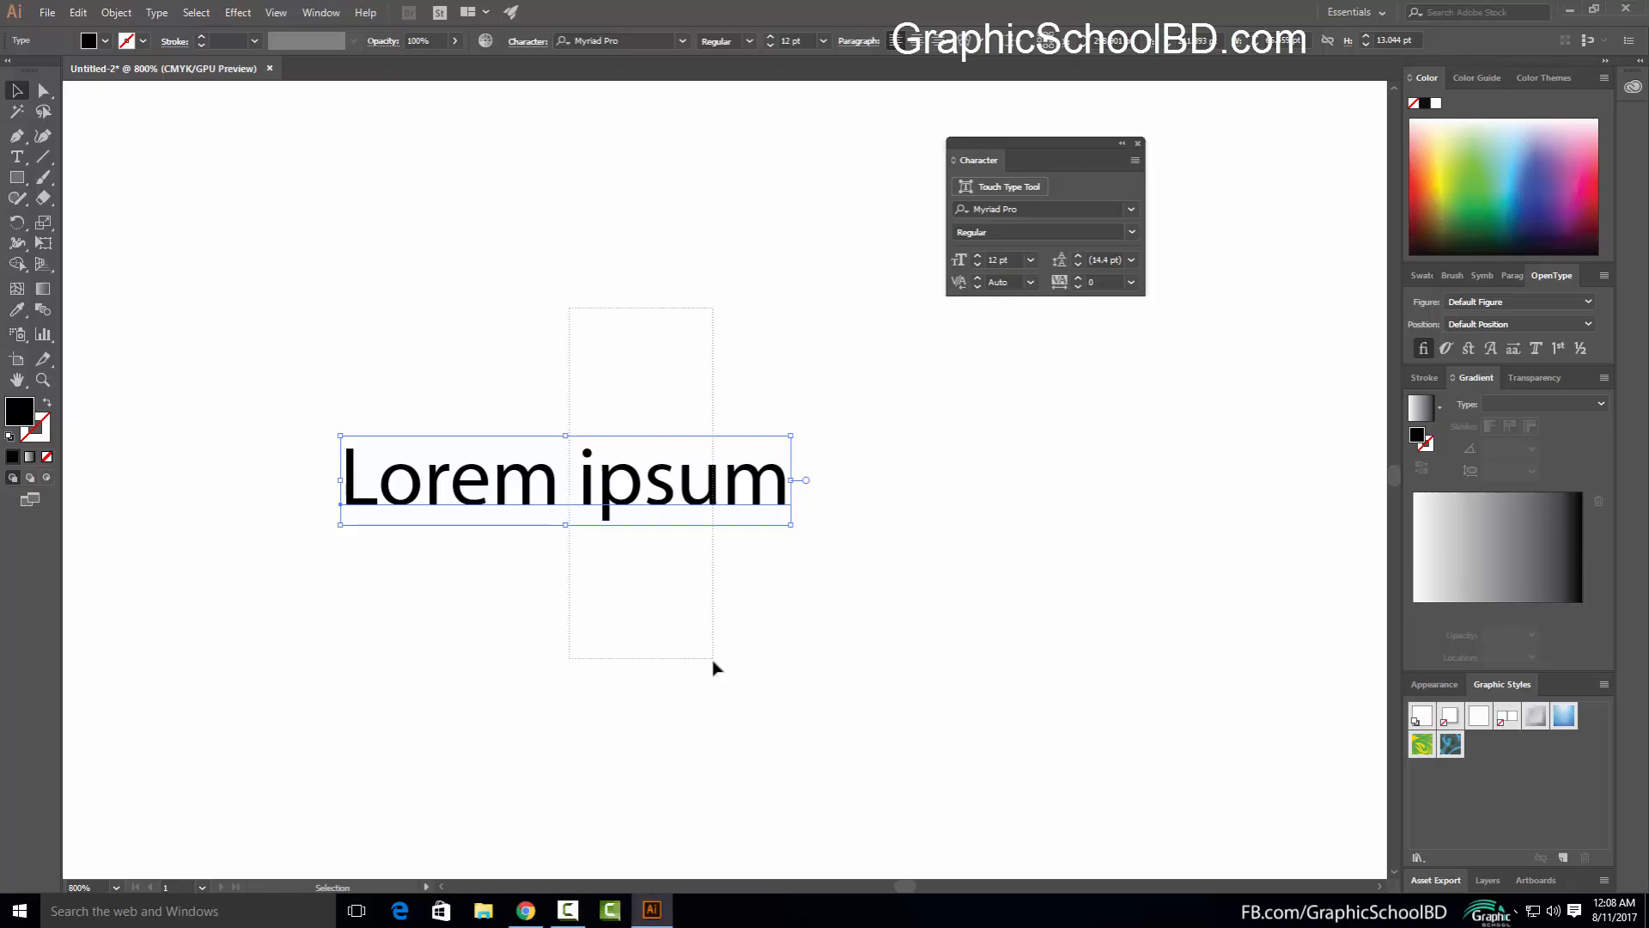
key("Delete")
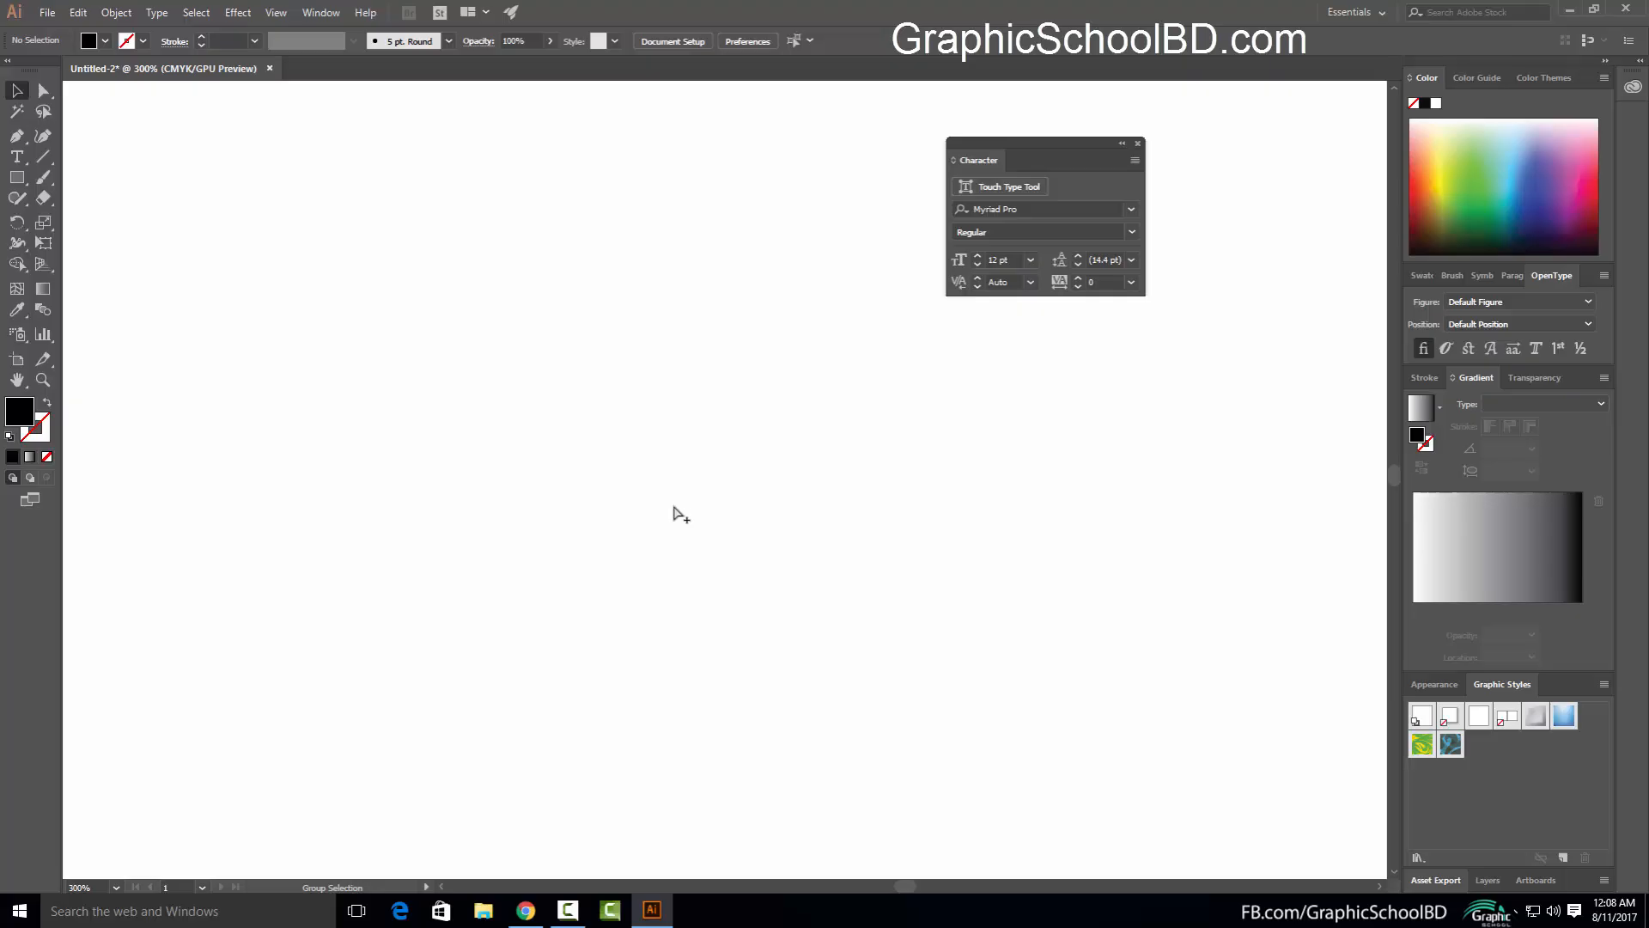
In Chrome, search Google for "lorem ipsum" and copy the "What is Lorem Ipsum?" paragraph from lipsum.com
left_click(531, 913)
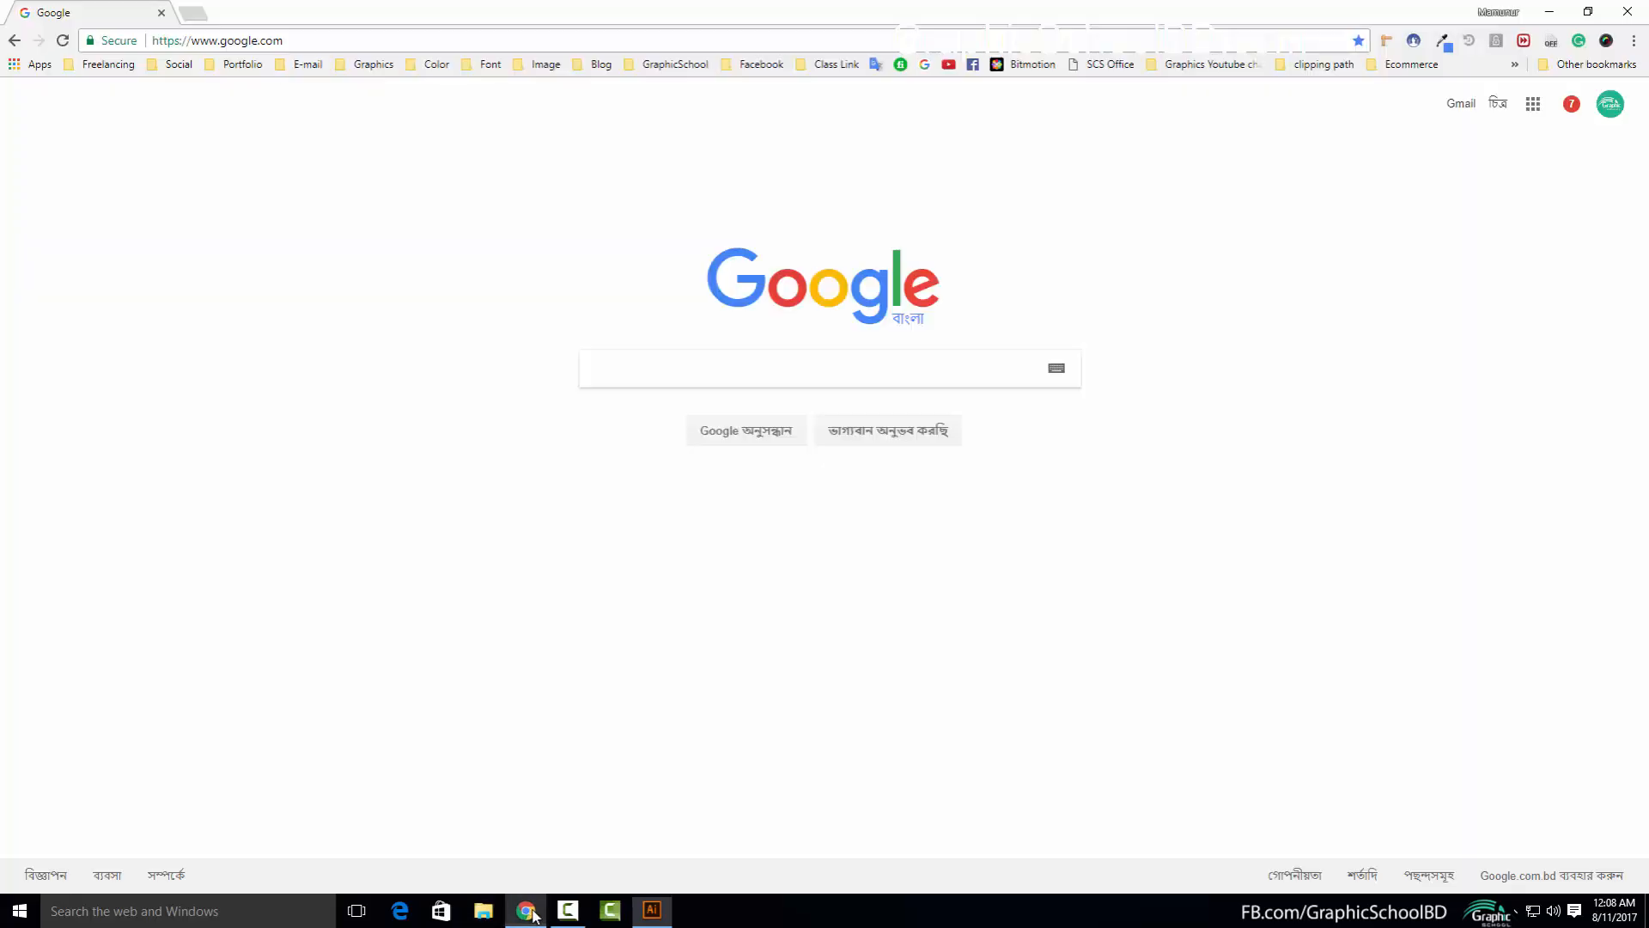
left_click(629, 369)
type("lo")
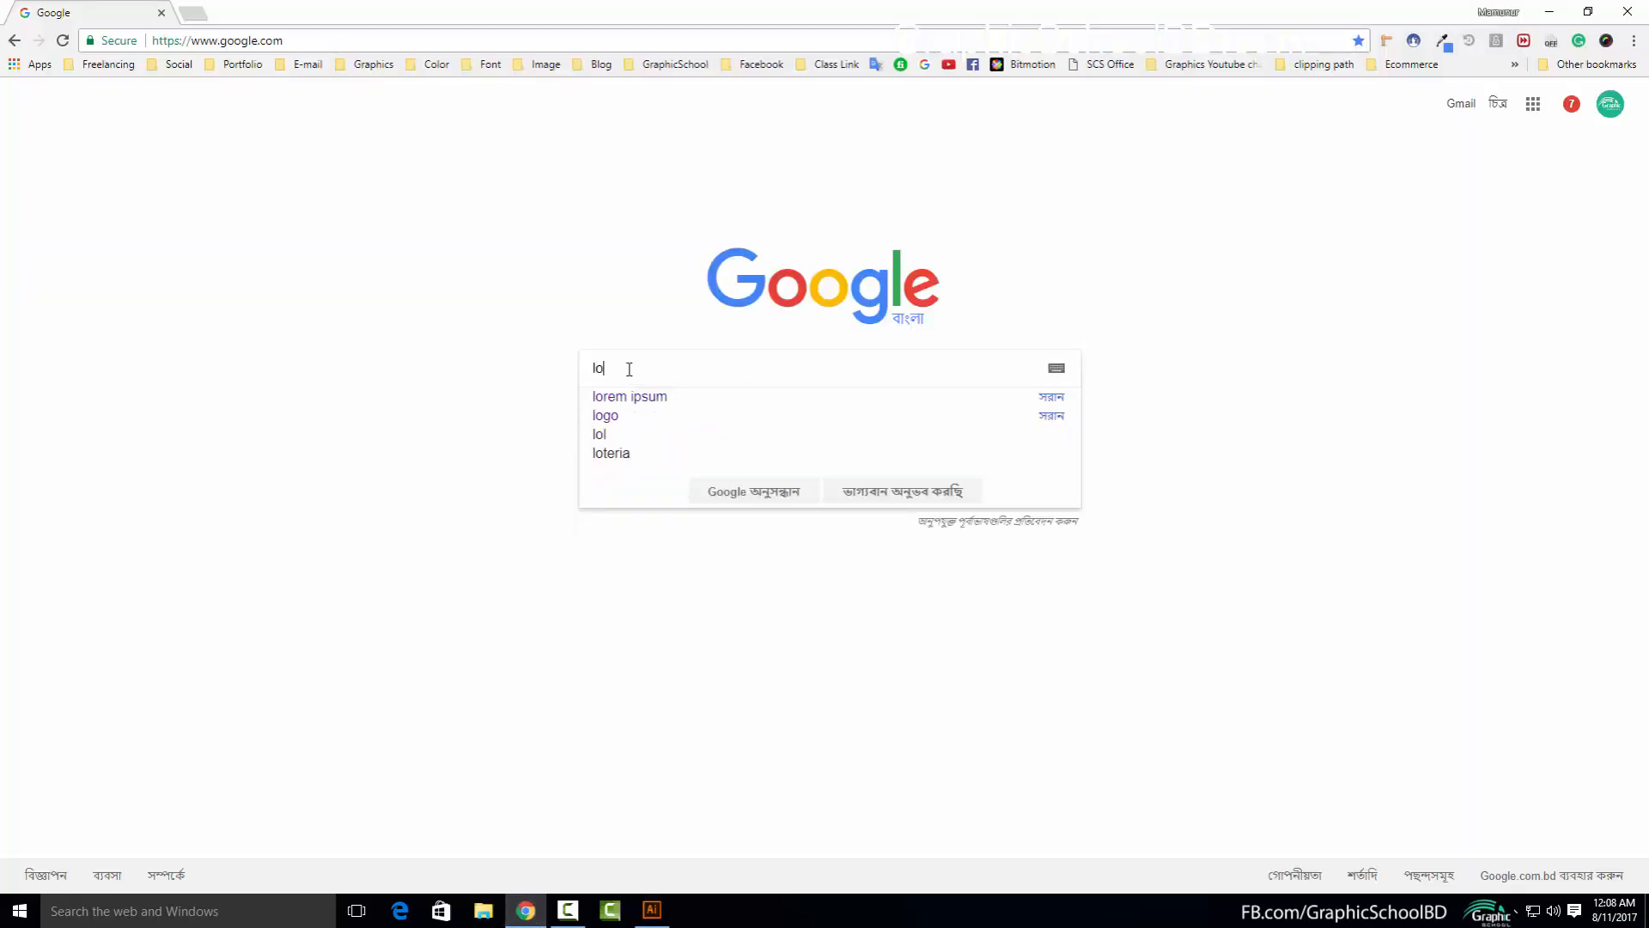
type("rem")
key("Down")
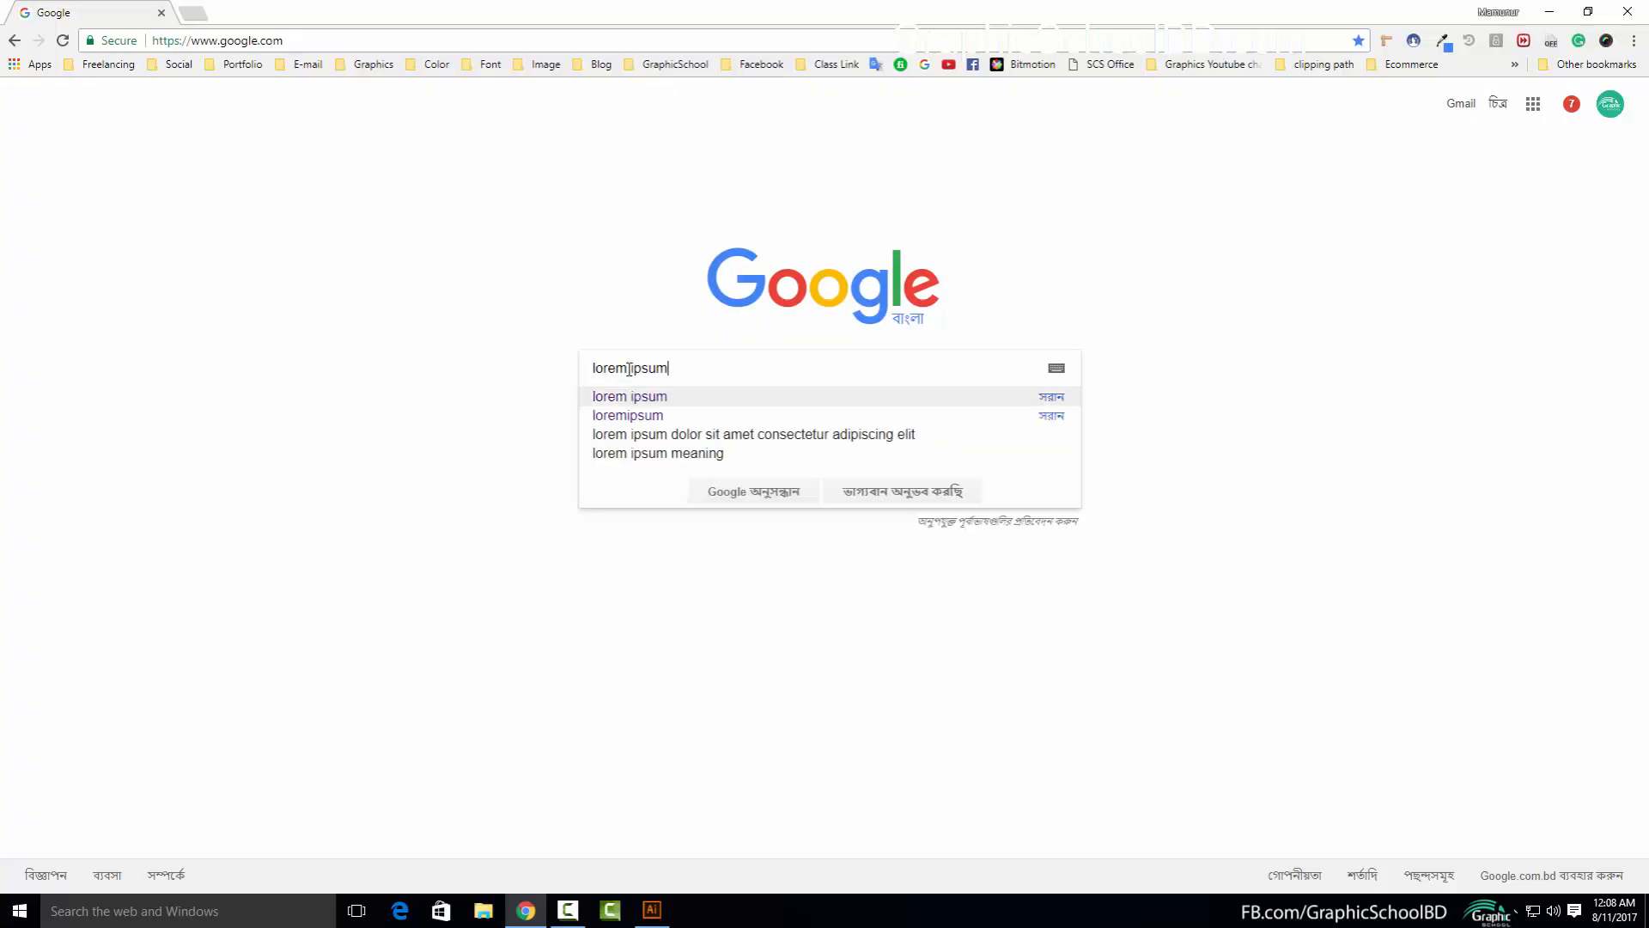
key("Return")
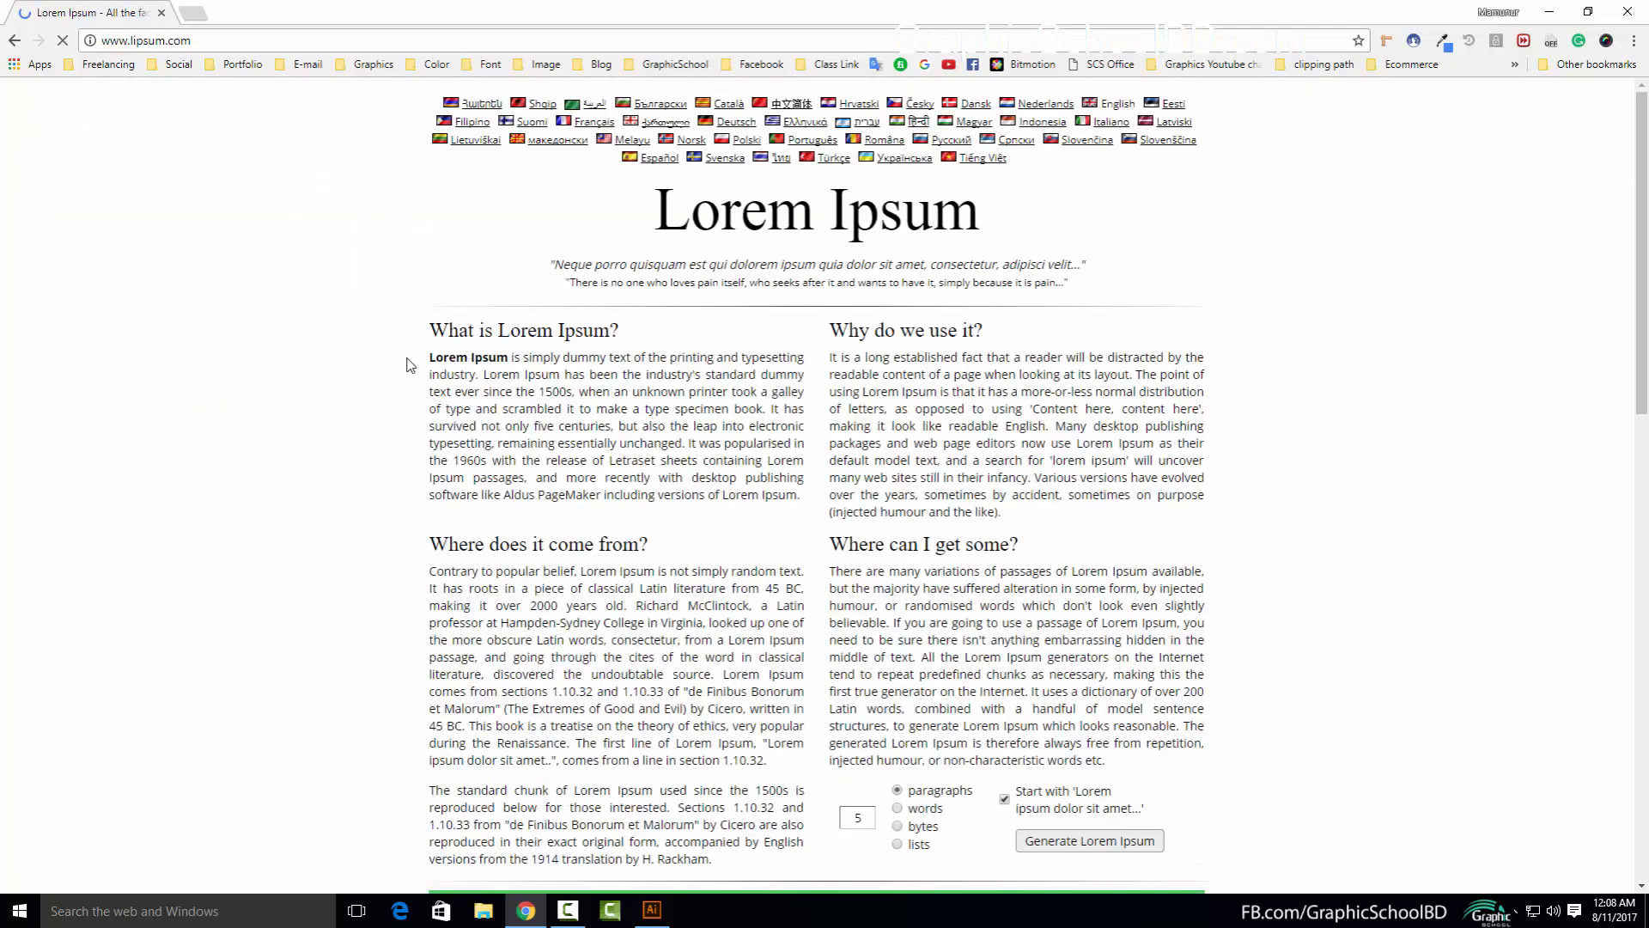
left_click_drag(551, 422, 591, 477)
triple_click(593, 411)
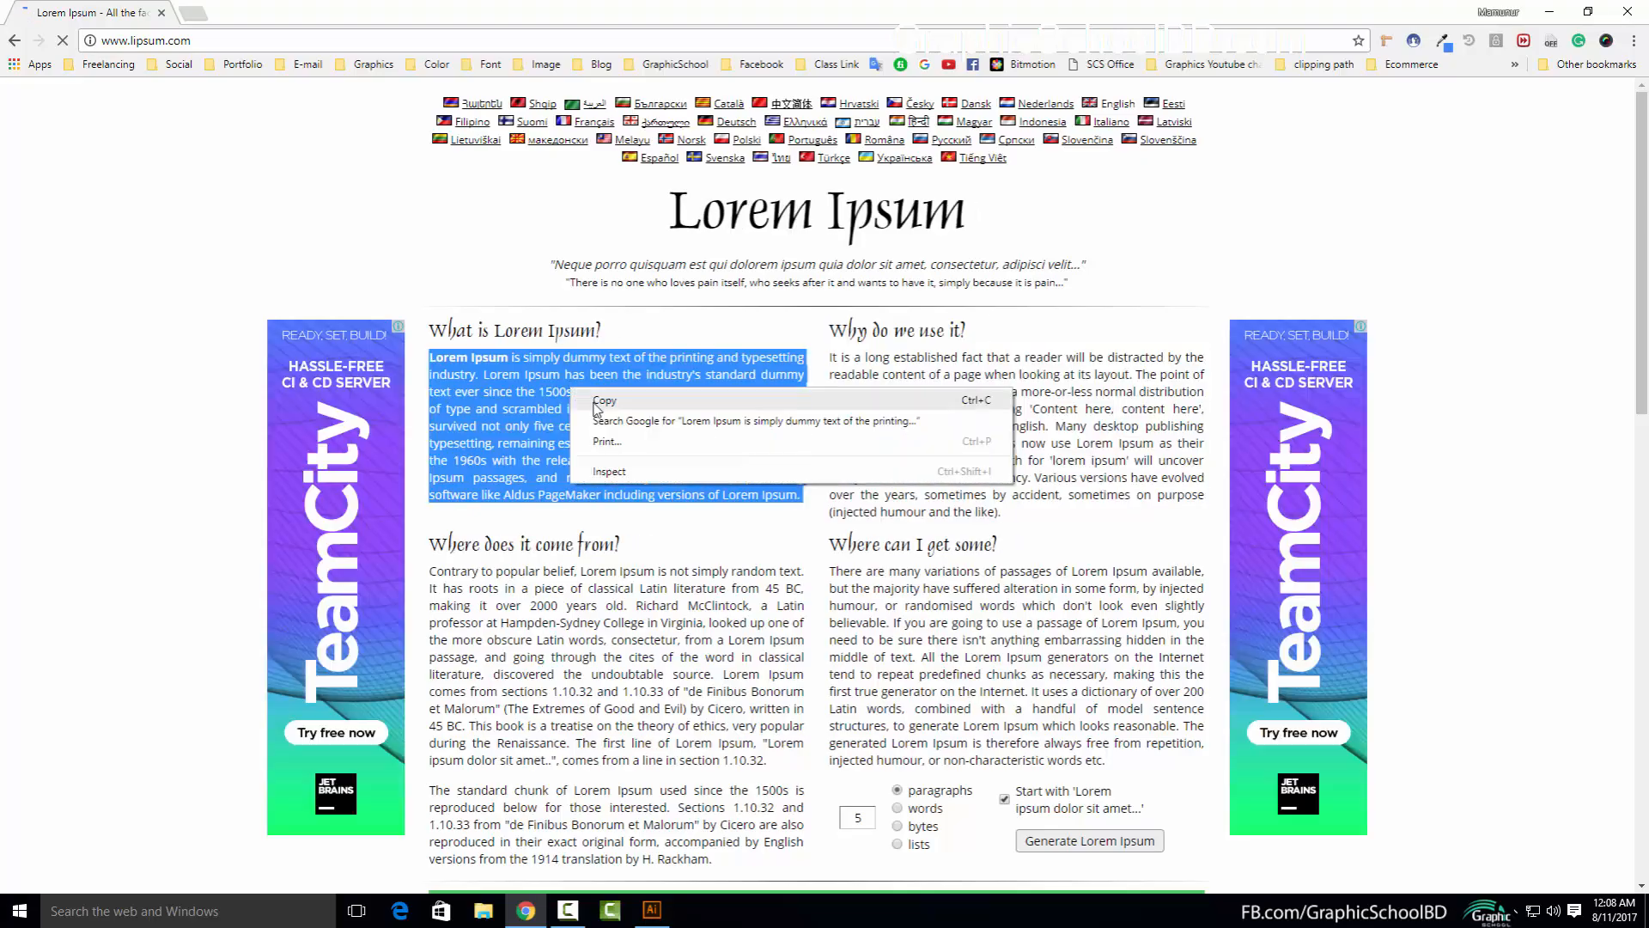
Switch back to Illustrator and draw an area text frame about 155 pt tall, filled with placeholder text
key("alt+Tab")
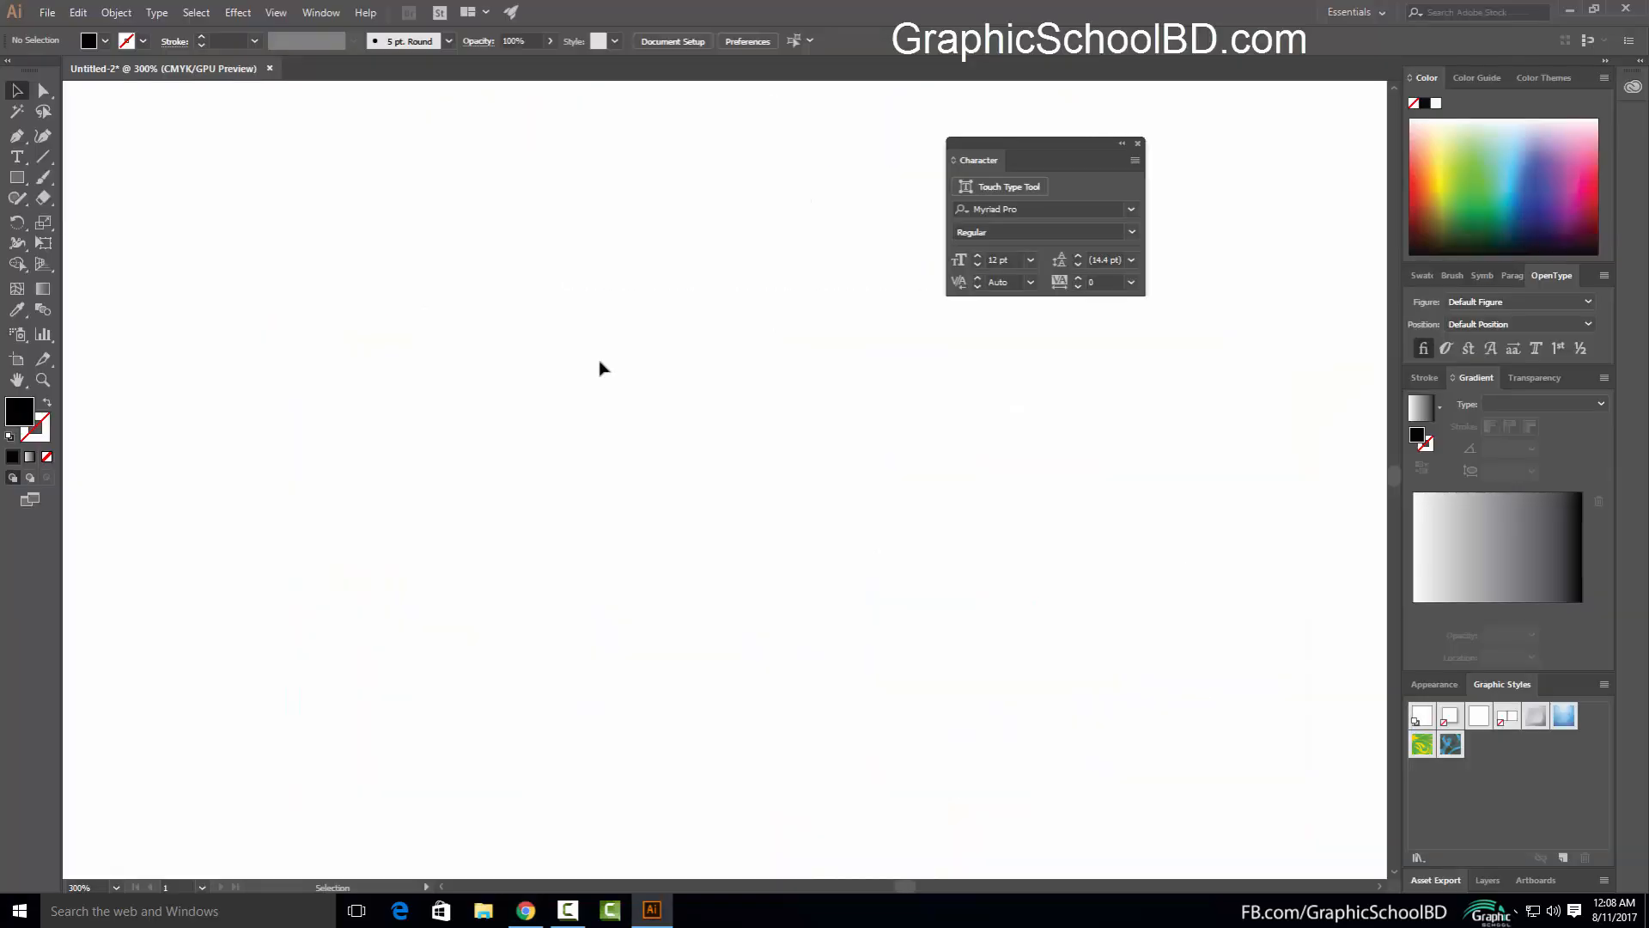
left_click_drag(16, 156, 102, 164)
left_click_drag(179, 270, 904, 669)
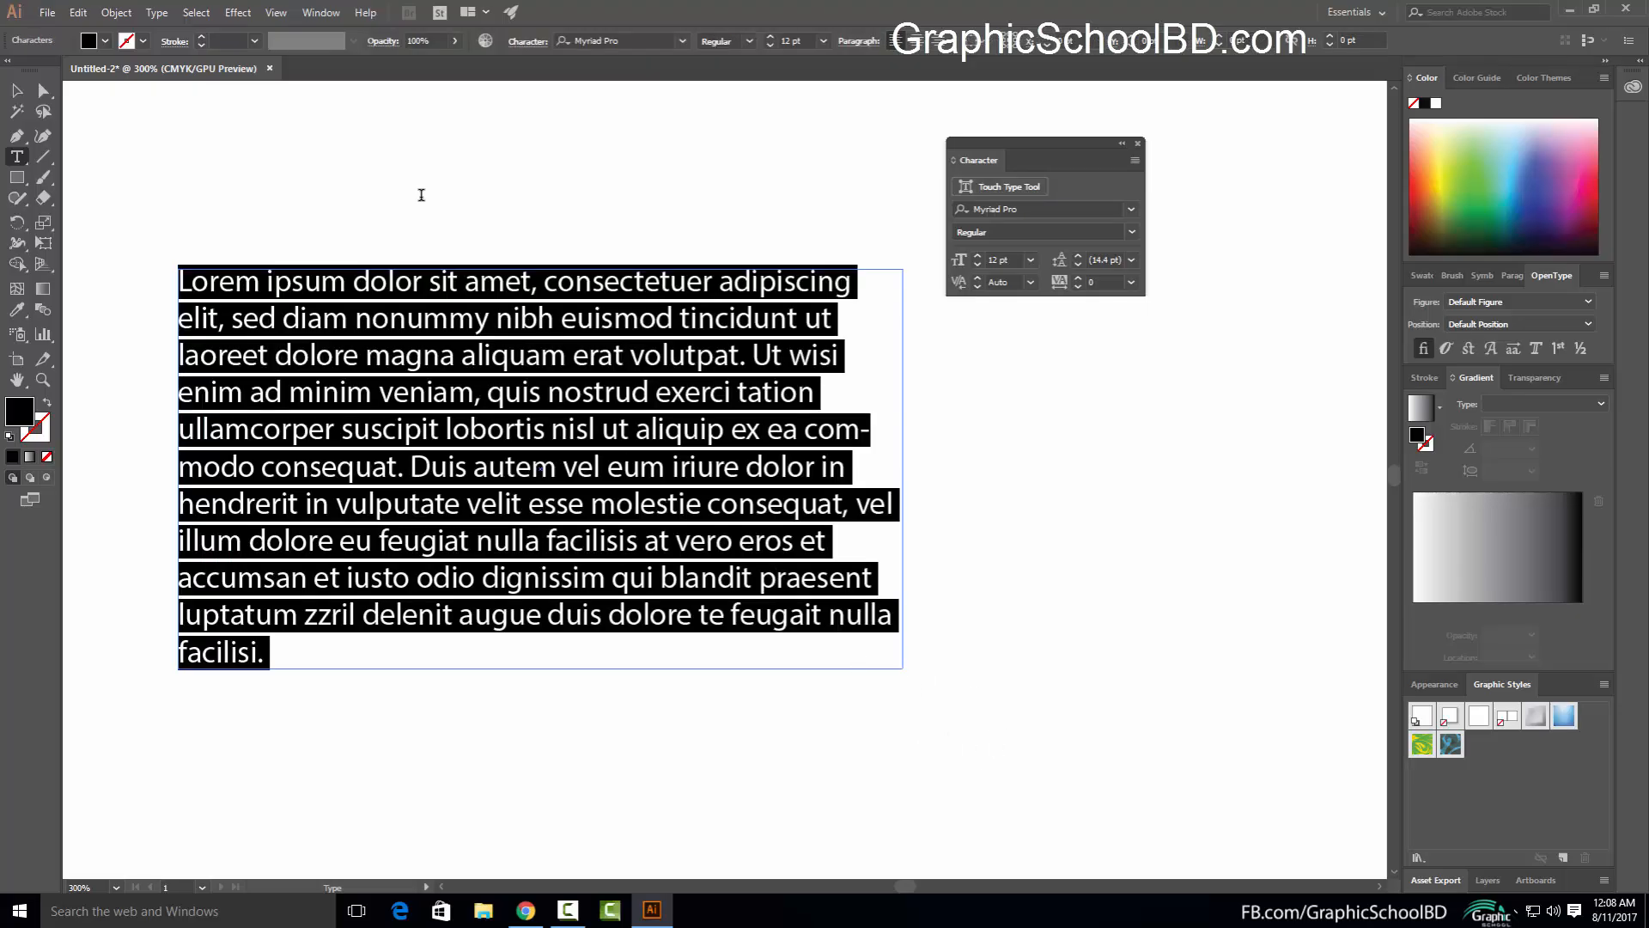
Leave text editing with the whole text frame selected and move the Character panel closer beside it
left_click(16, 90)
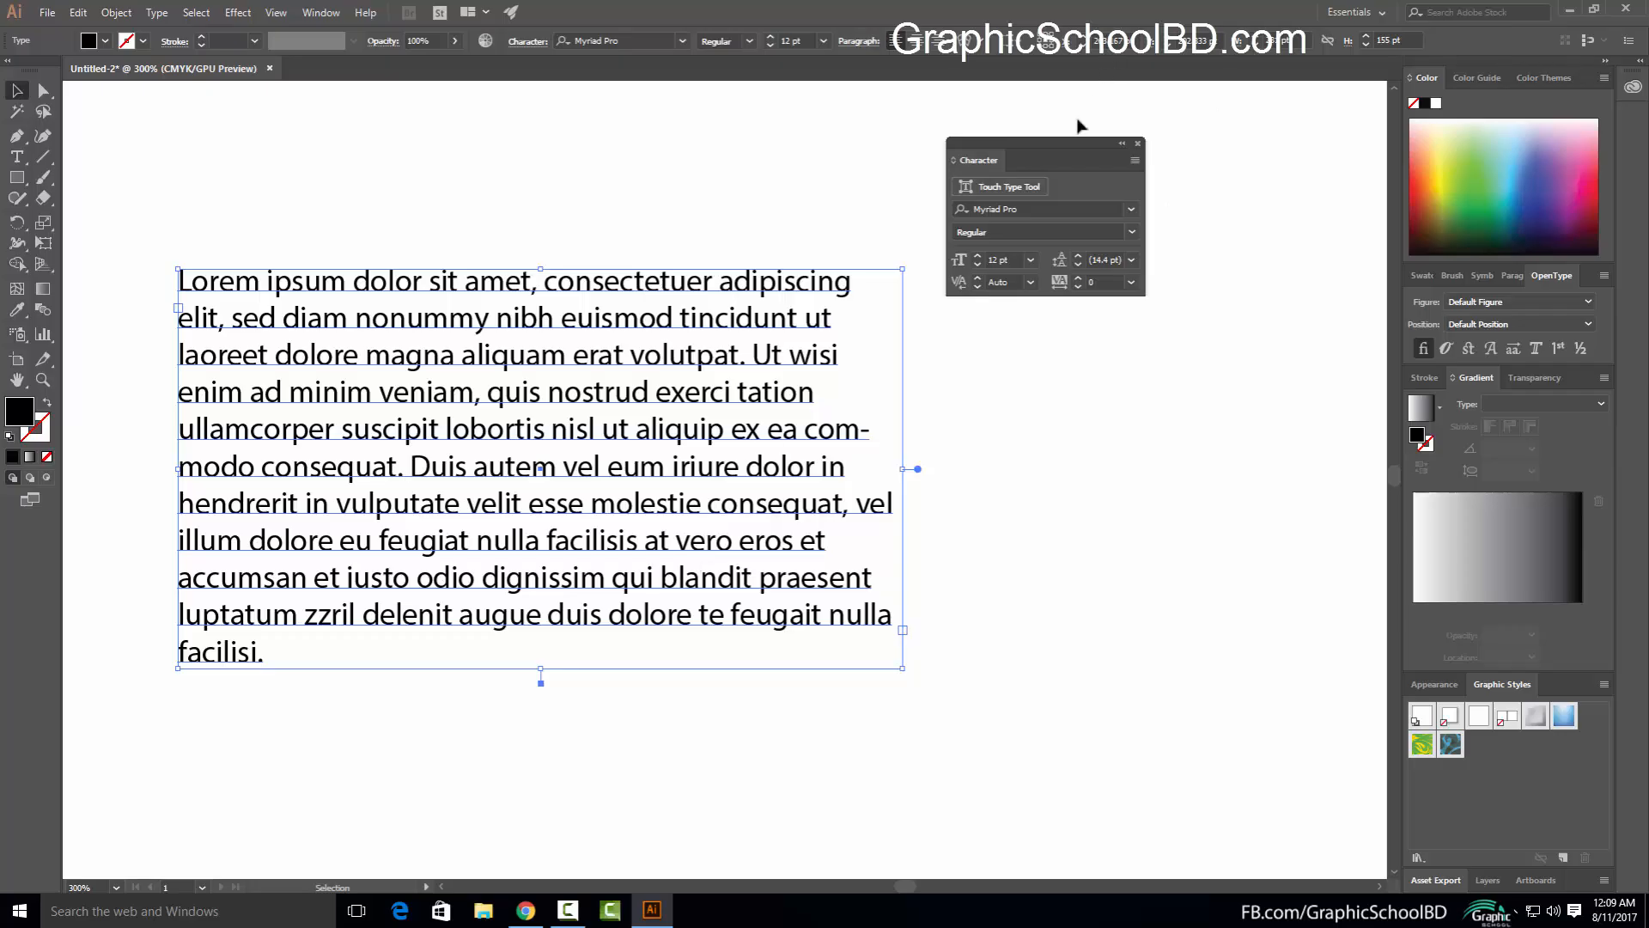
left_click_drag(1064, 156, 1102, 256)
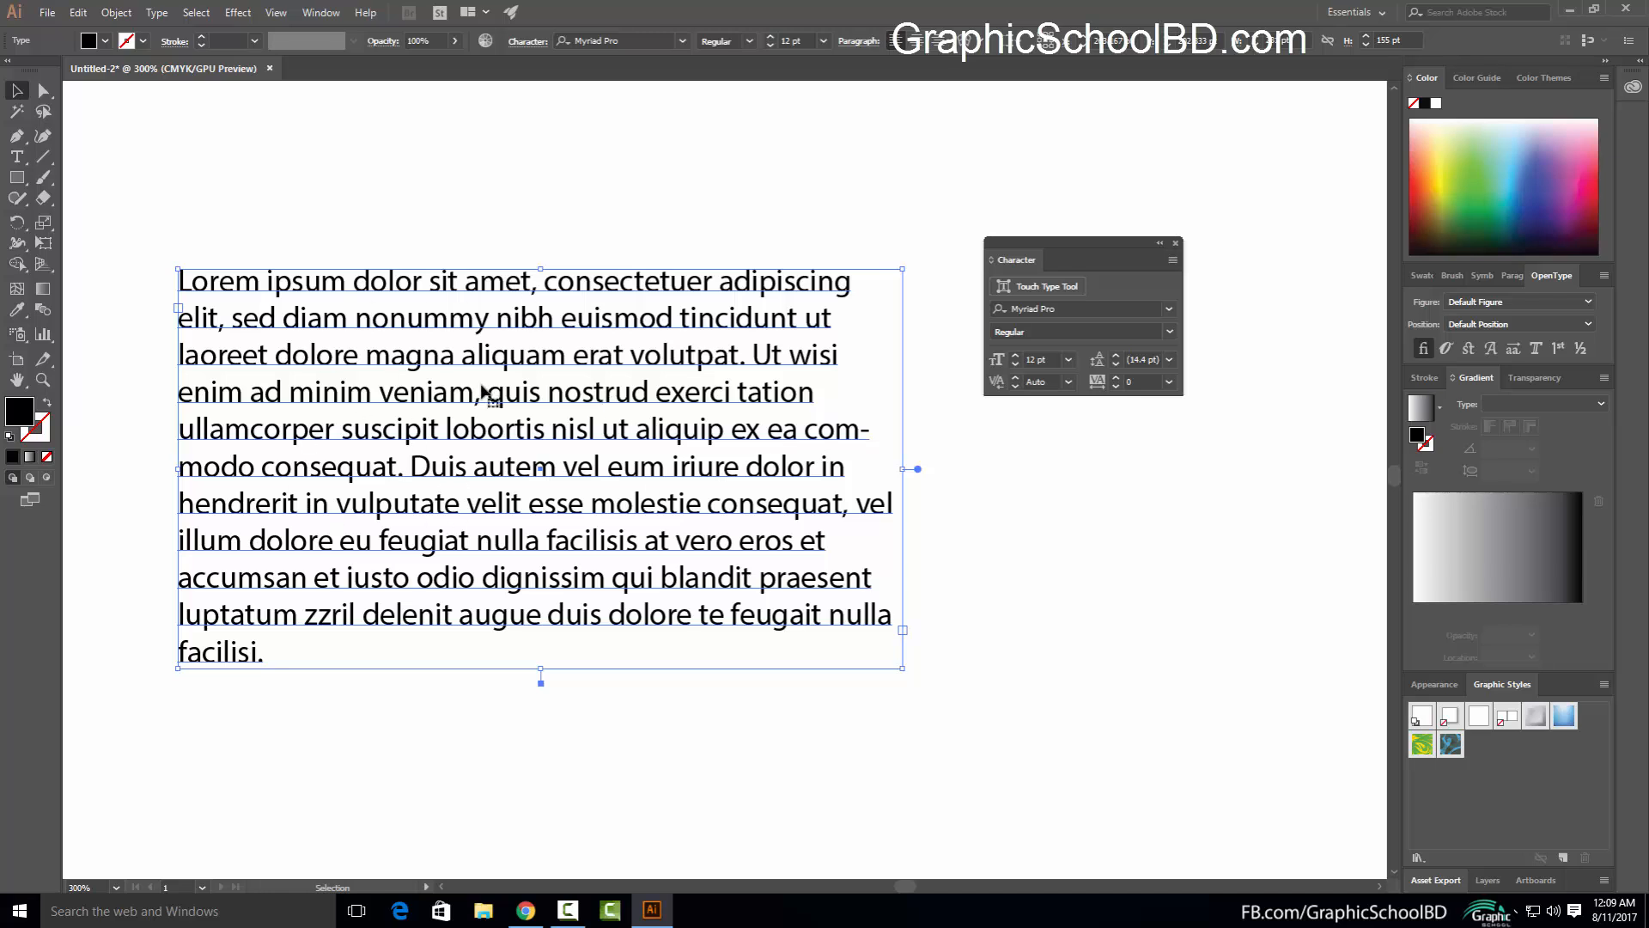
left_click_drag(1116, 245, 1120, 249)
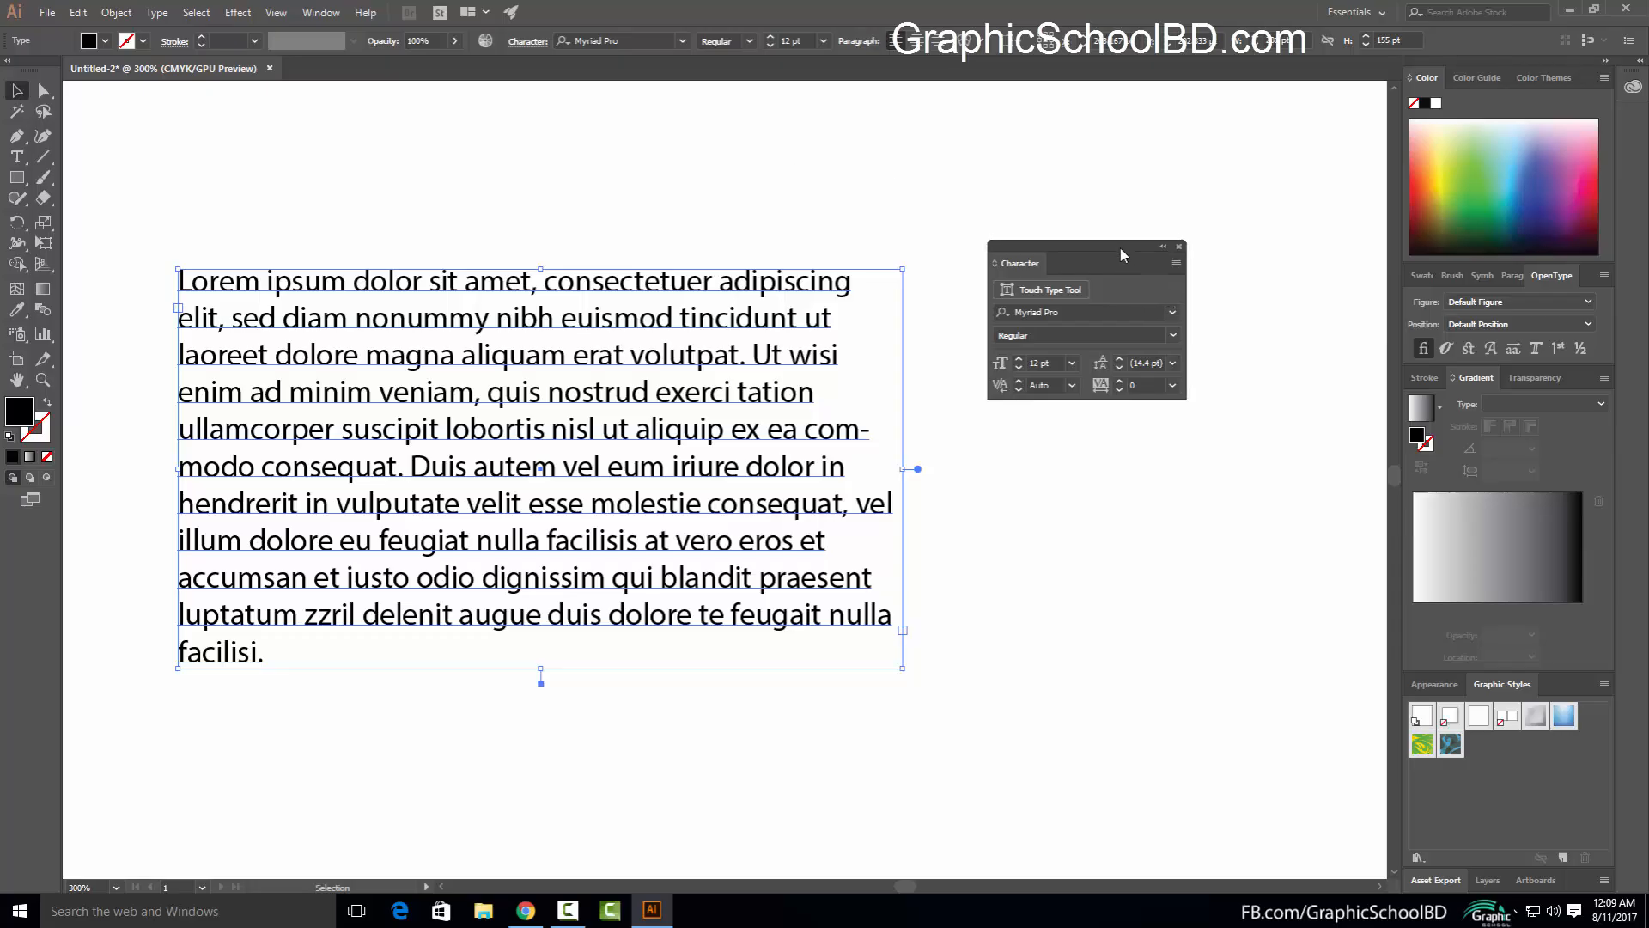
Enlarge the letters "r" in "Lorem" and "i" in "ipsum" individually with the Touch Type Tool
left_click(1034, 291)
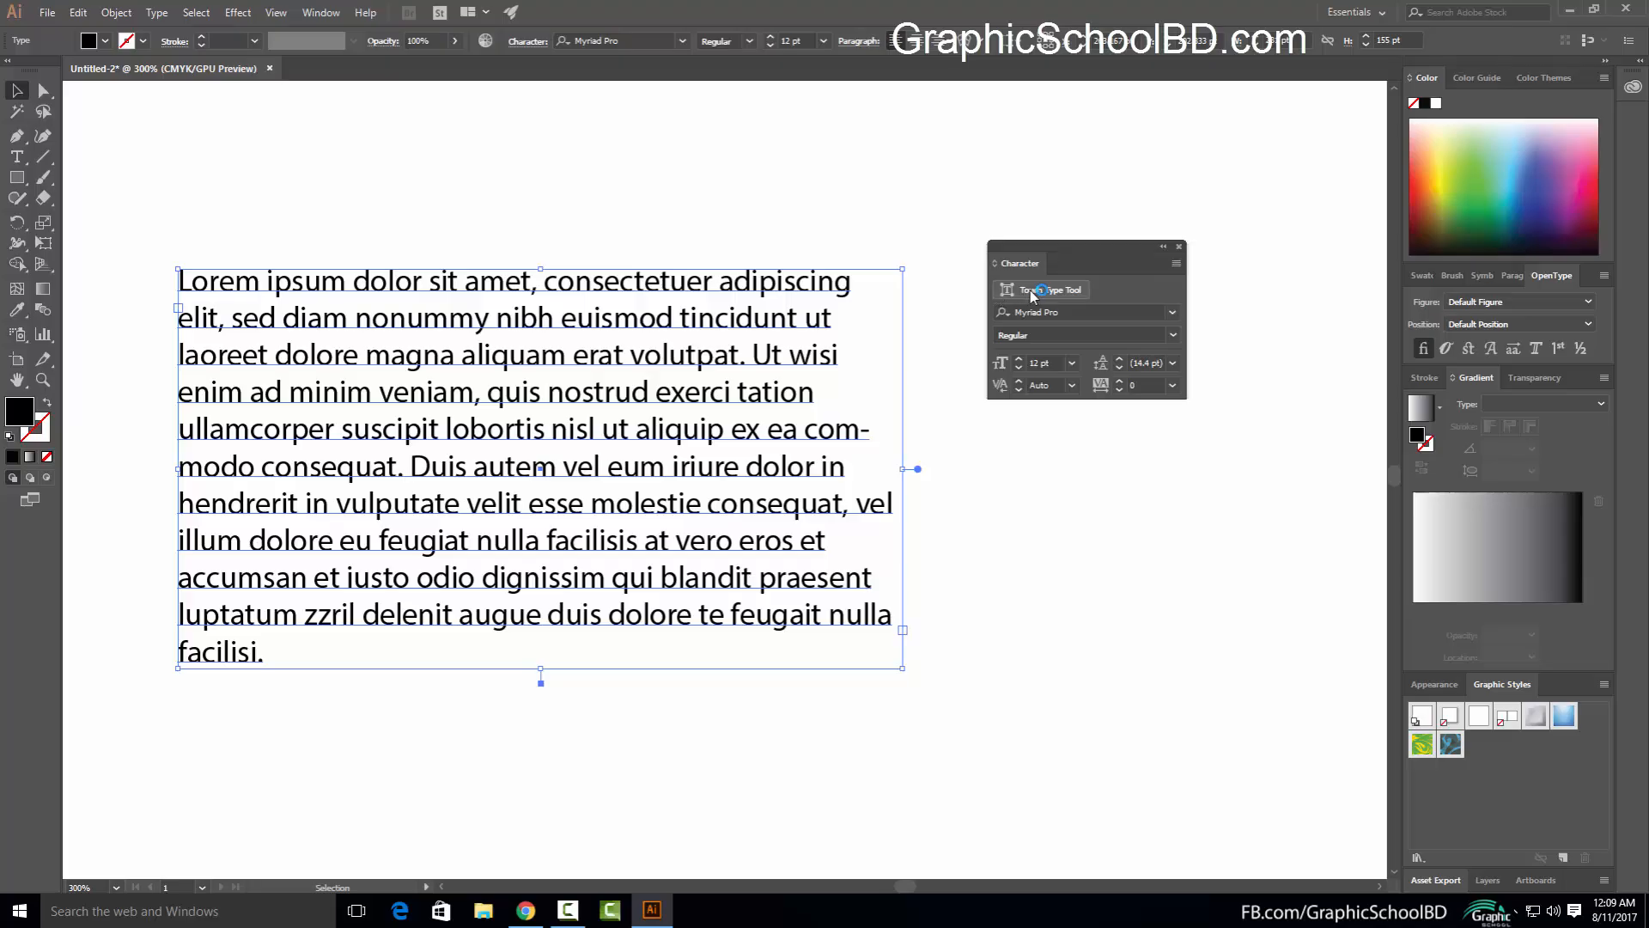
left_click(16, 156)
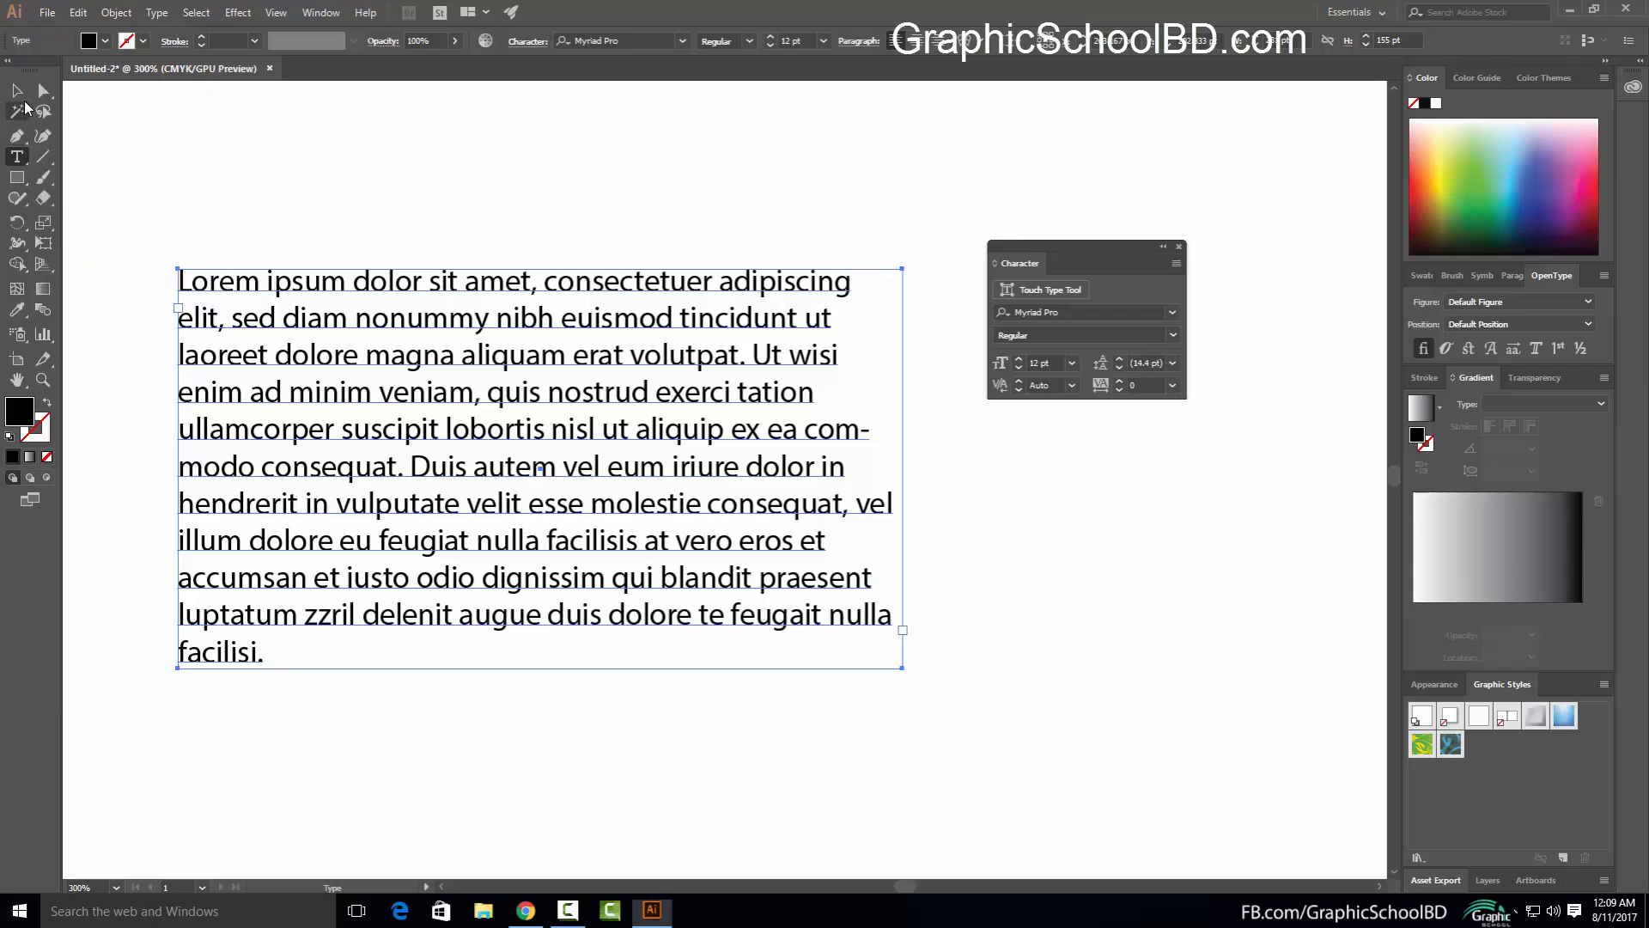
left_click(16, 90)
left_click(1031, 290)
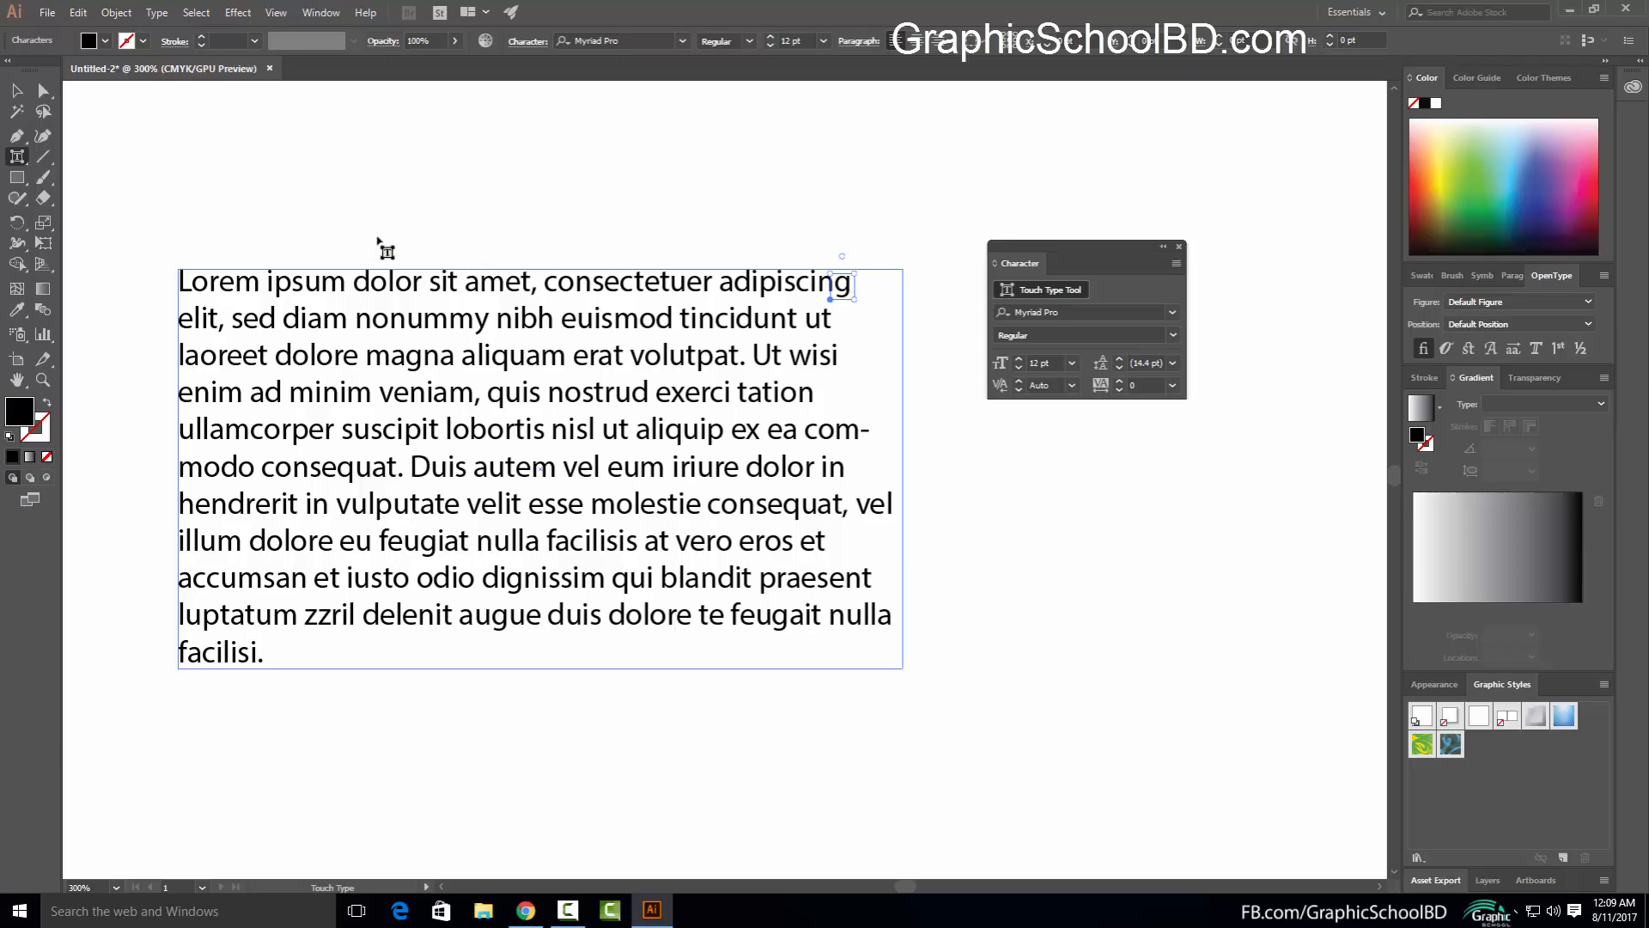
scroll(185, 253, "up", 5)
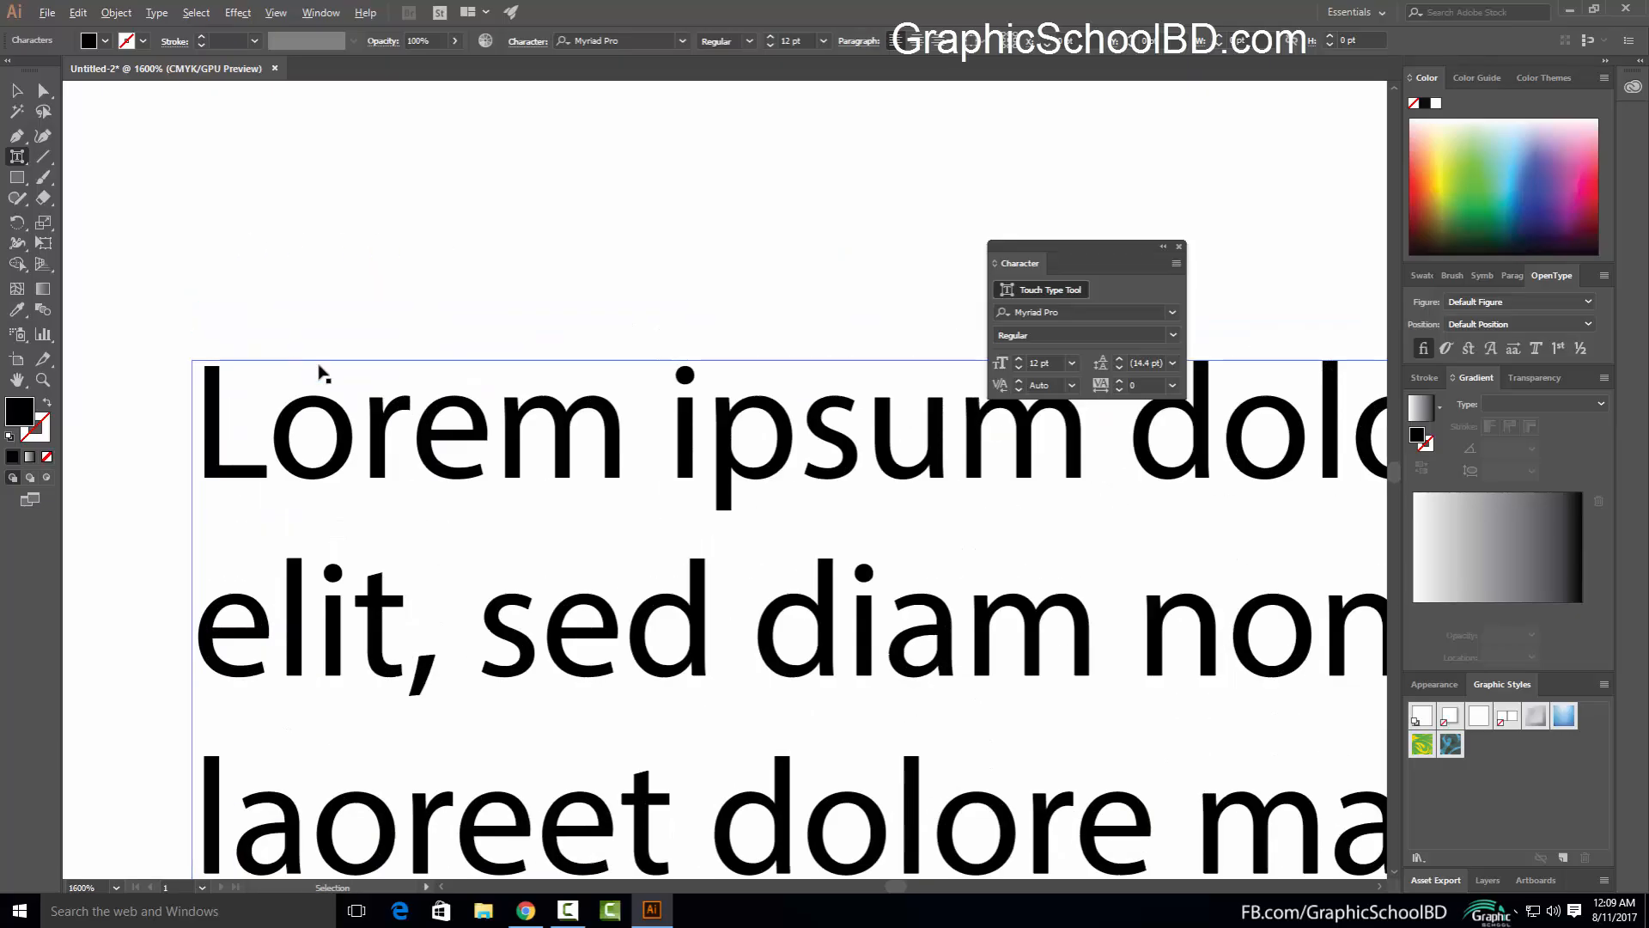
left_click(405, 419)
left_click_drag(417, 388, 501, 332)
left_click(727, 408)
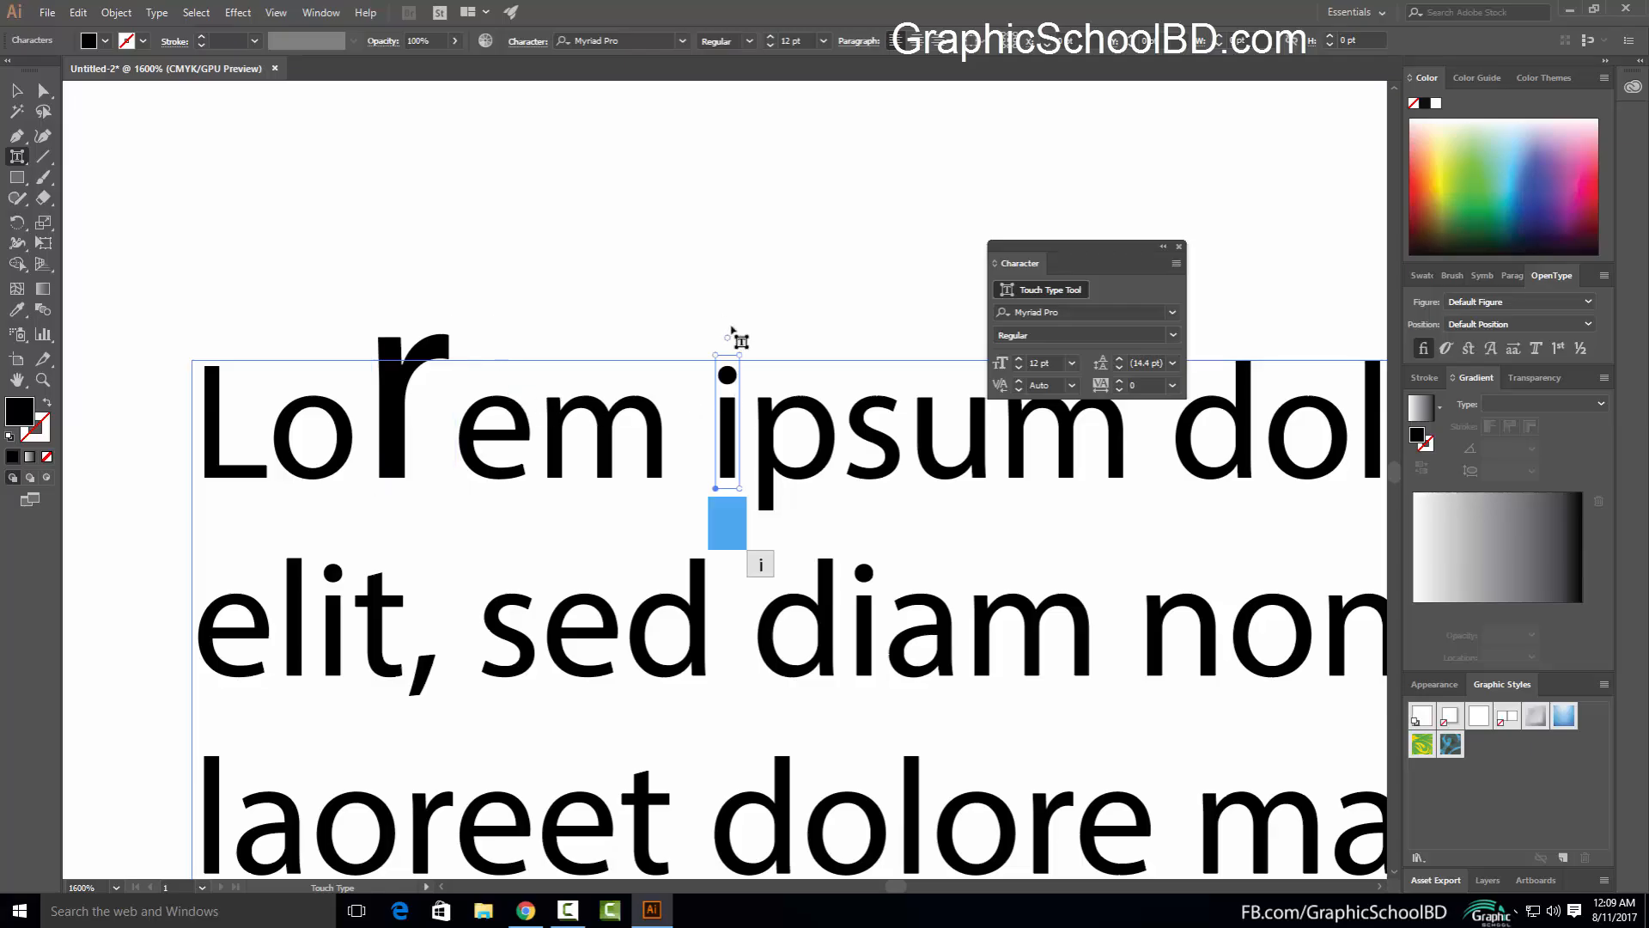
left_click_drag(740, 356, 769, 306)
Undo the scaling of both letters and return to the Selection tool
key("ctrl+z")
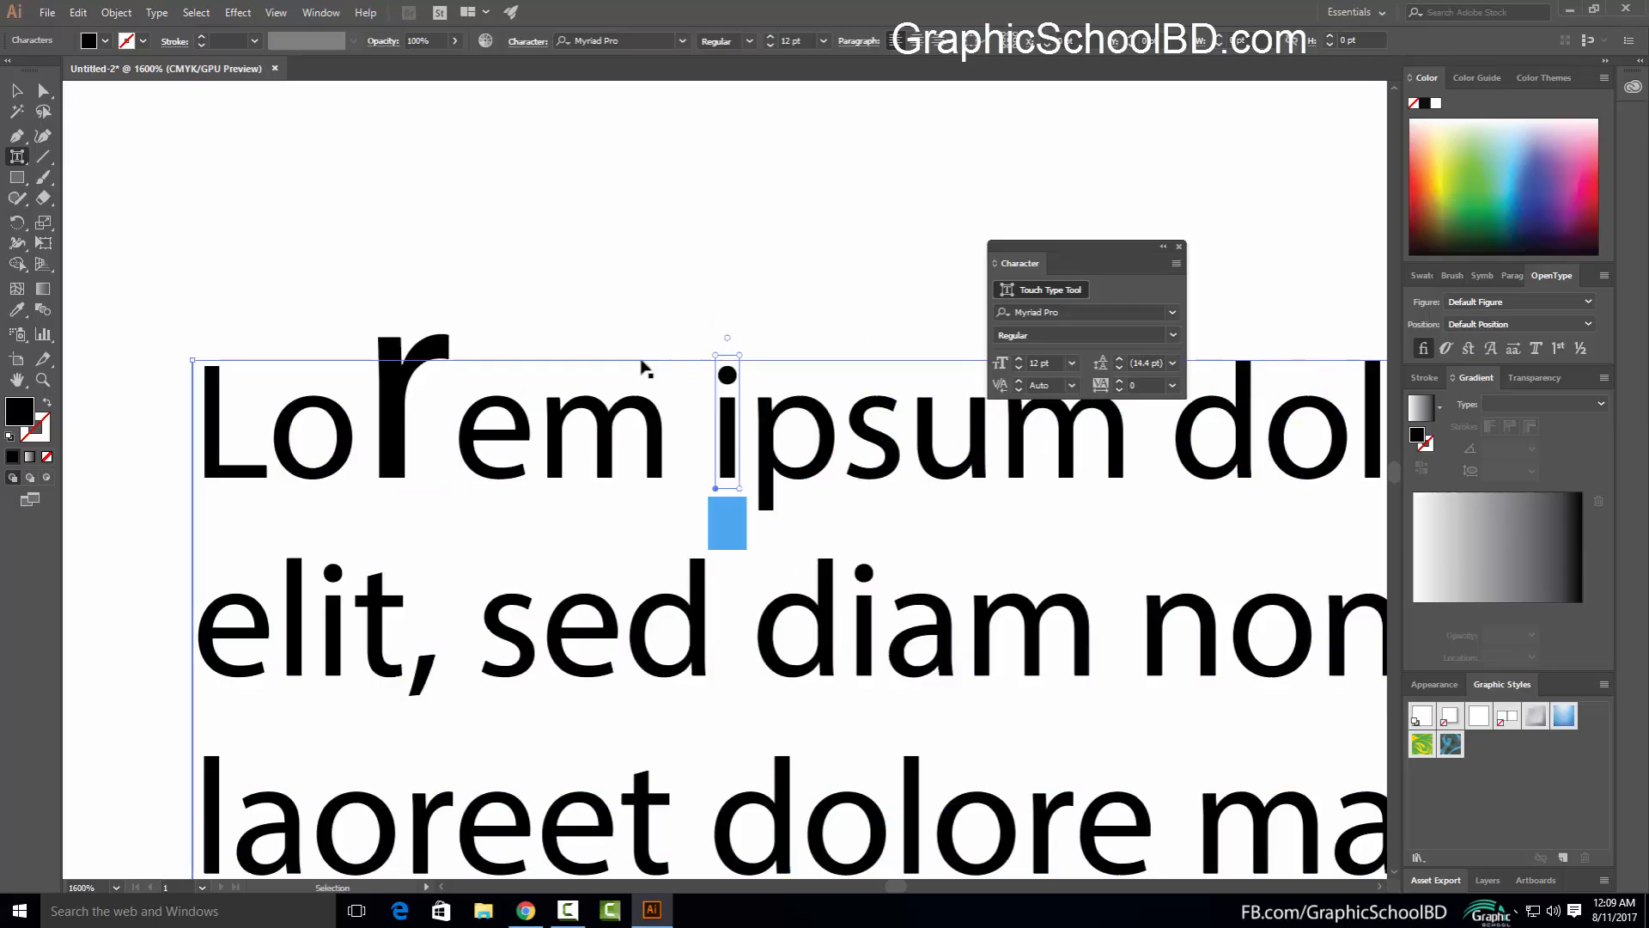
key("ctrl+z")
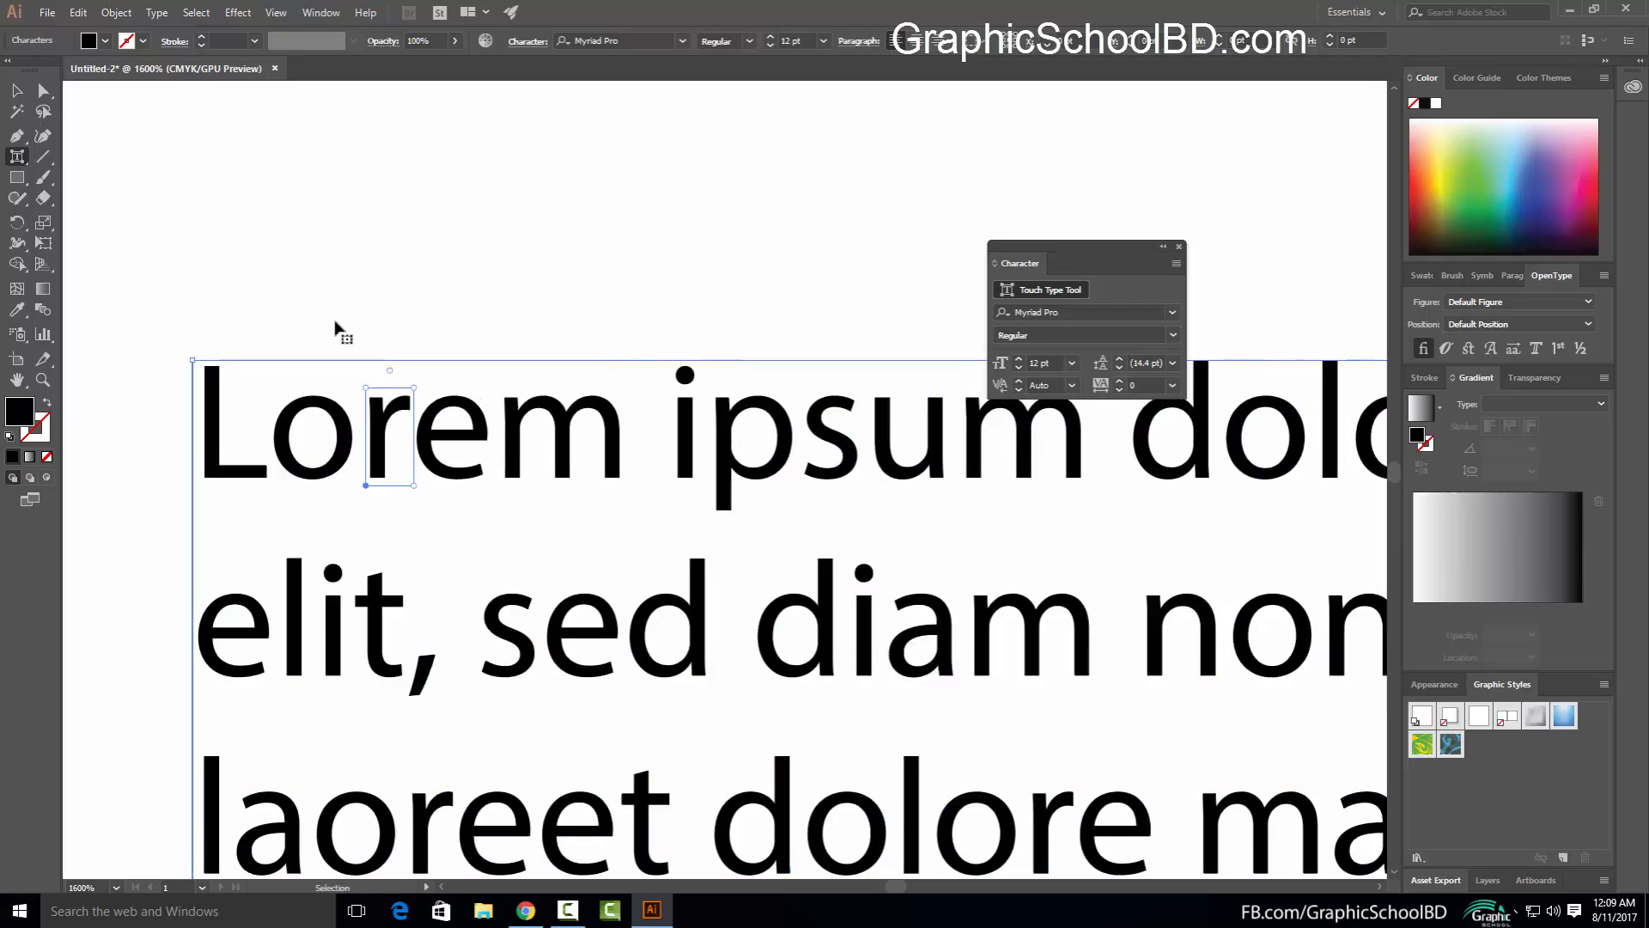
left_click(17, 90)
Look through the font families offered for the text in the Character panel, then close the list and deselect the text
key("ctrl+minus")
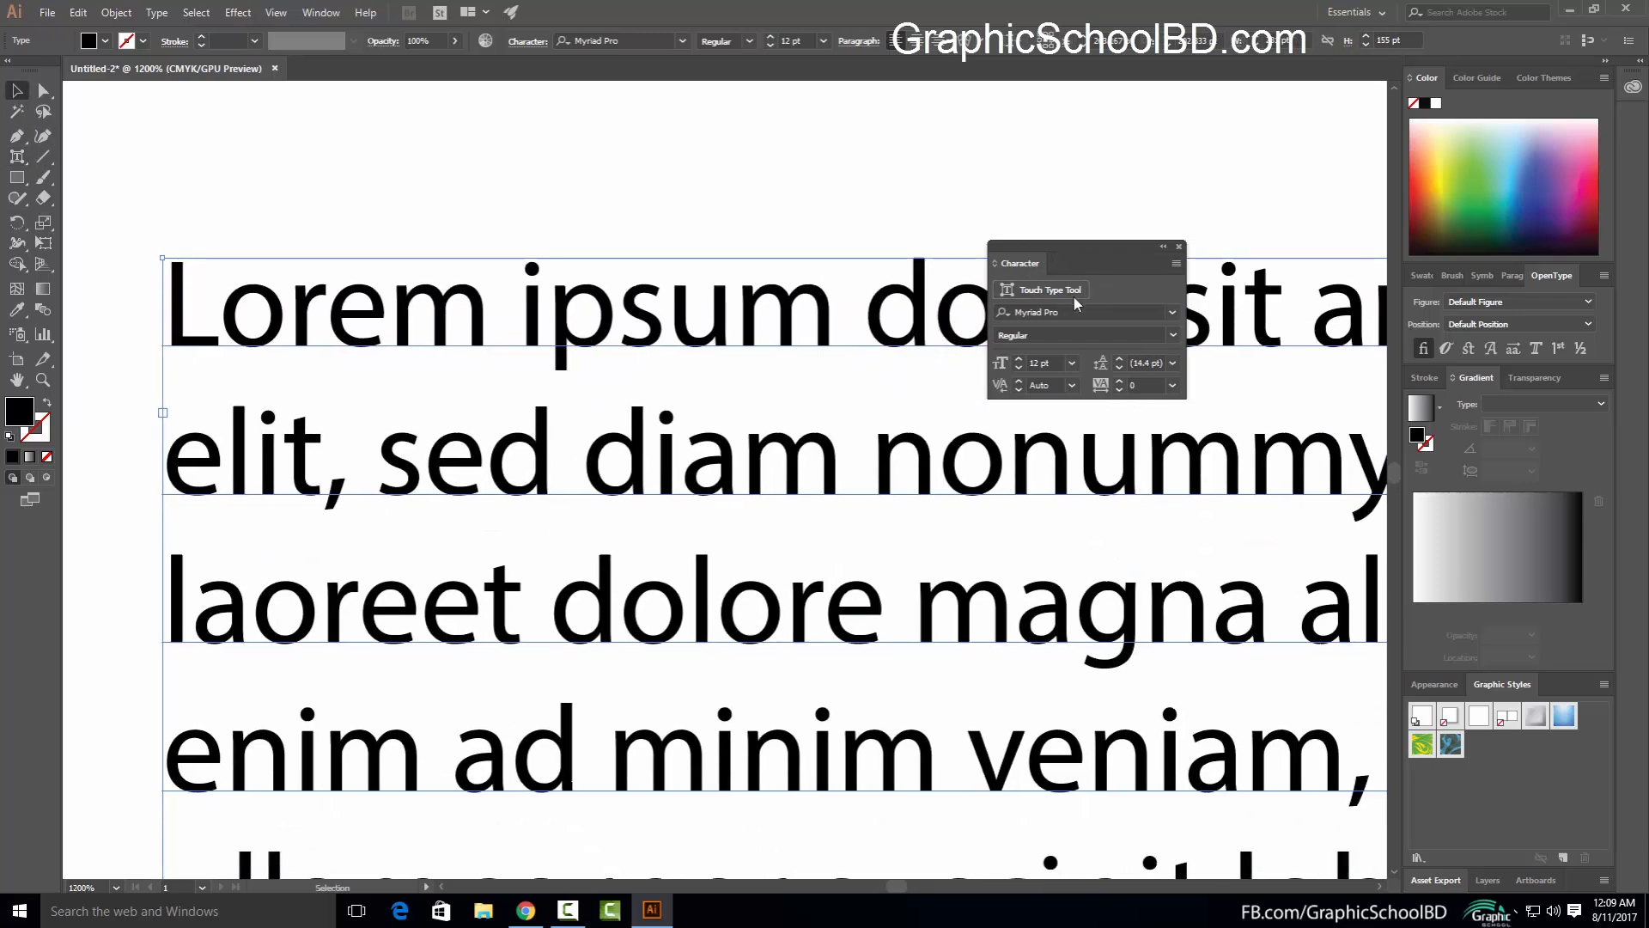
left_click(1174, 314)
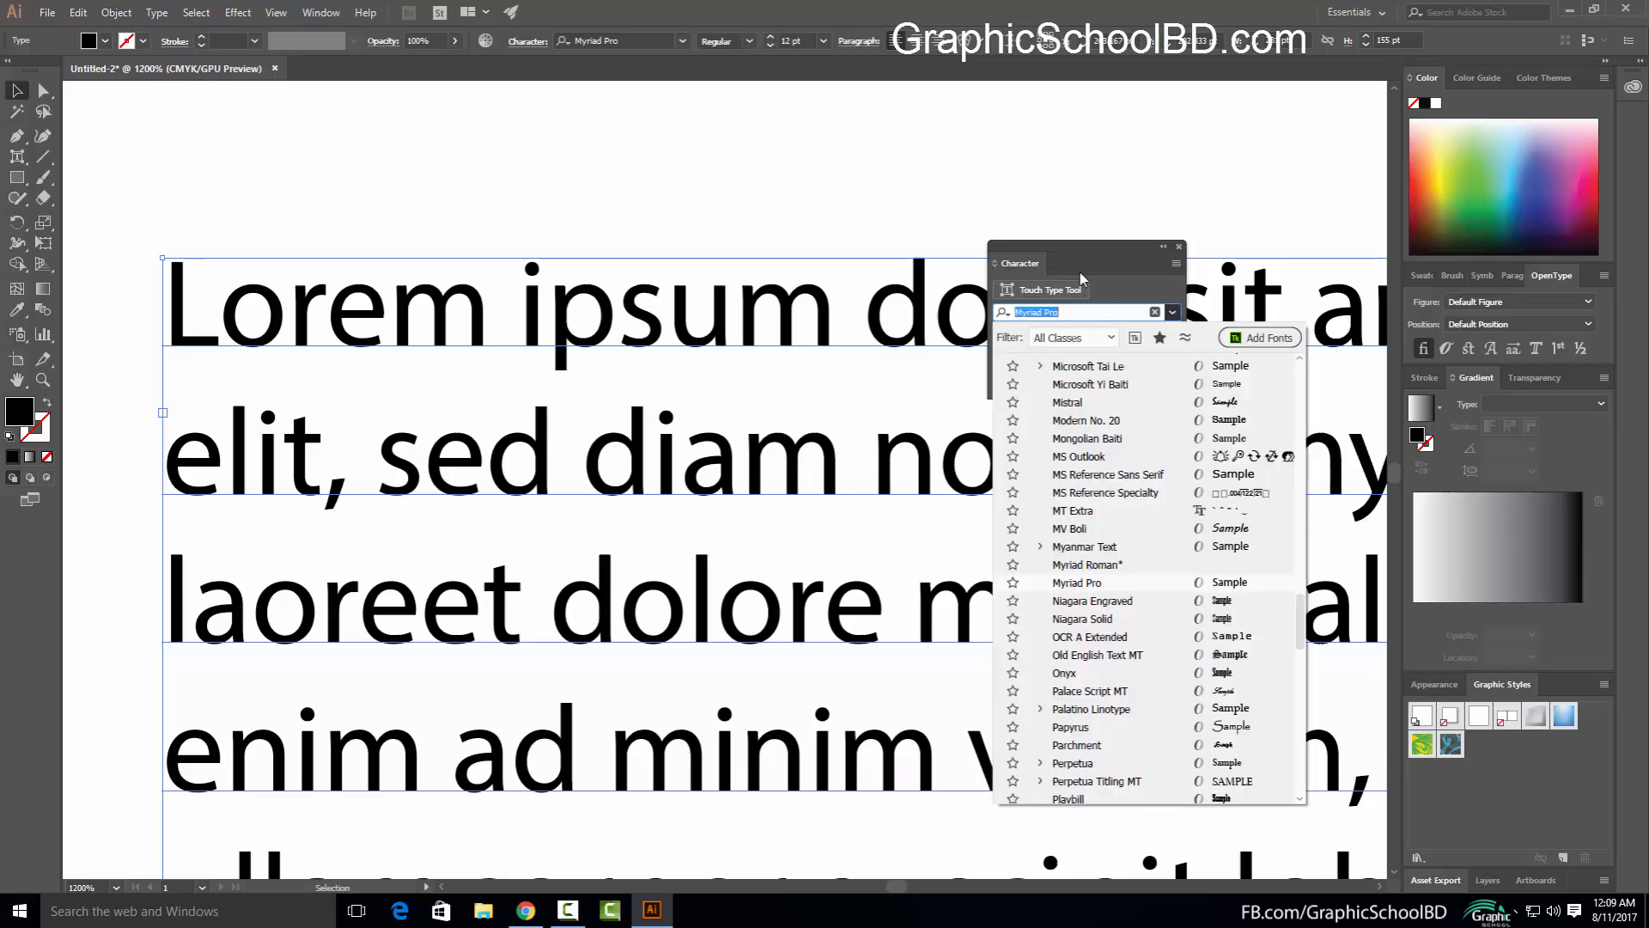
left_click(765, 195)
key("ctrl+minus")
key("ctrl+minus")
key("ctrl+minus")
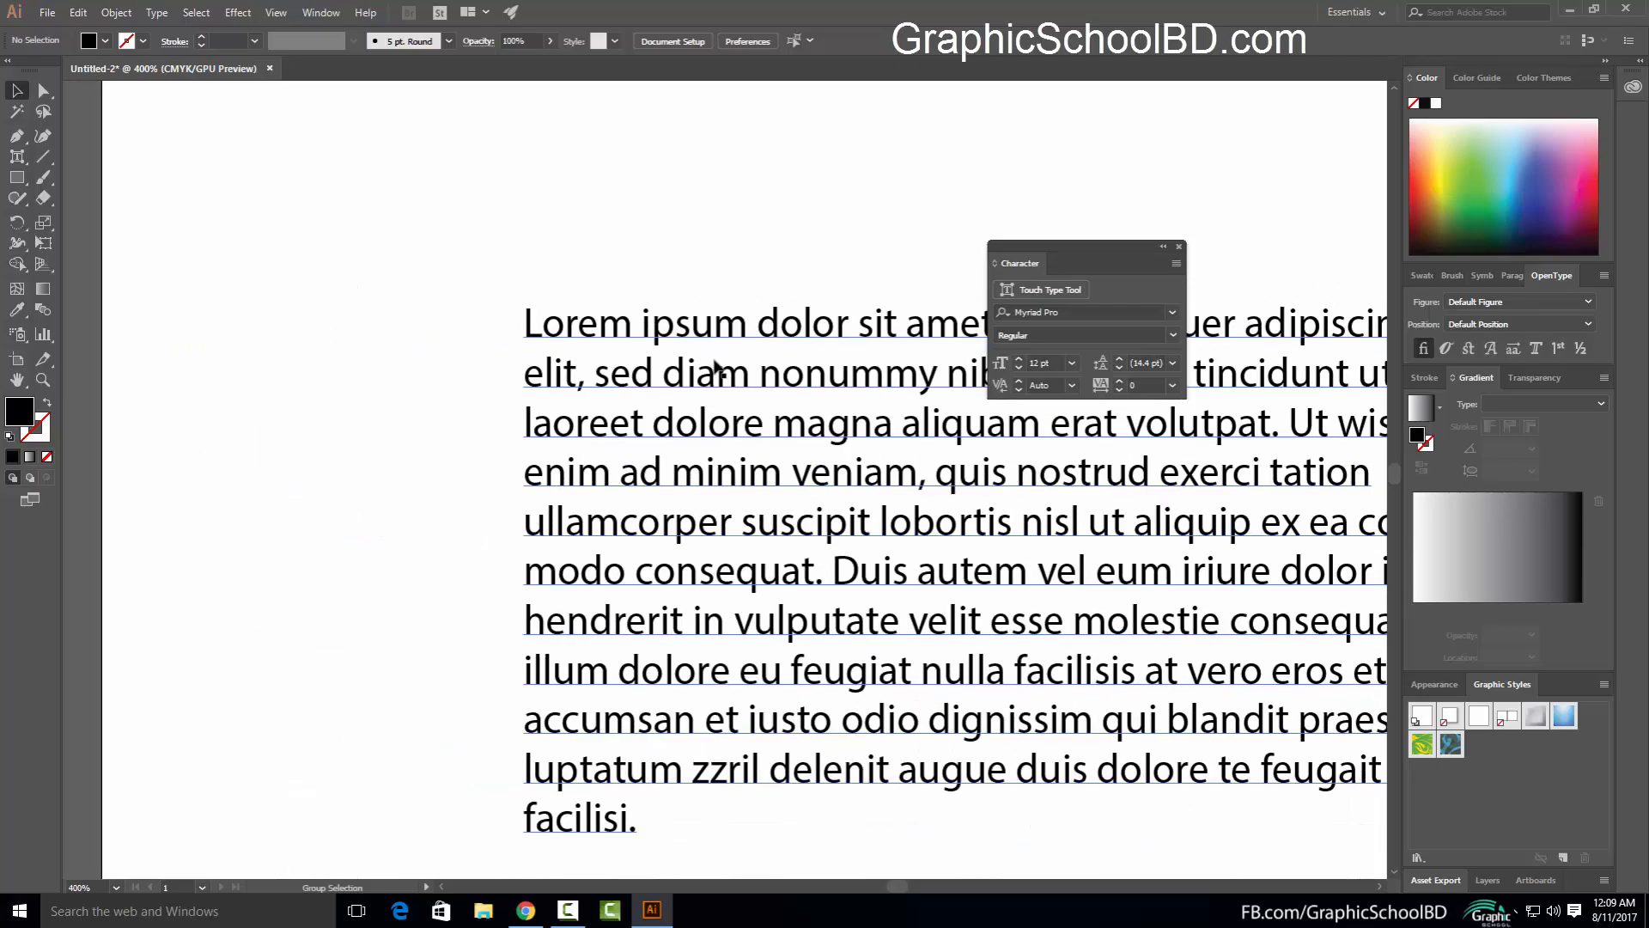
View the whole paragraph at 300% zoom, clear of the floating Character panel
left_click_drag(710, 372, 442, 386)
key("ctrl+minus")
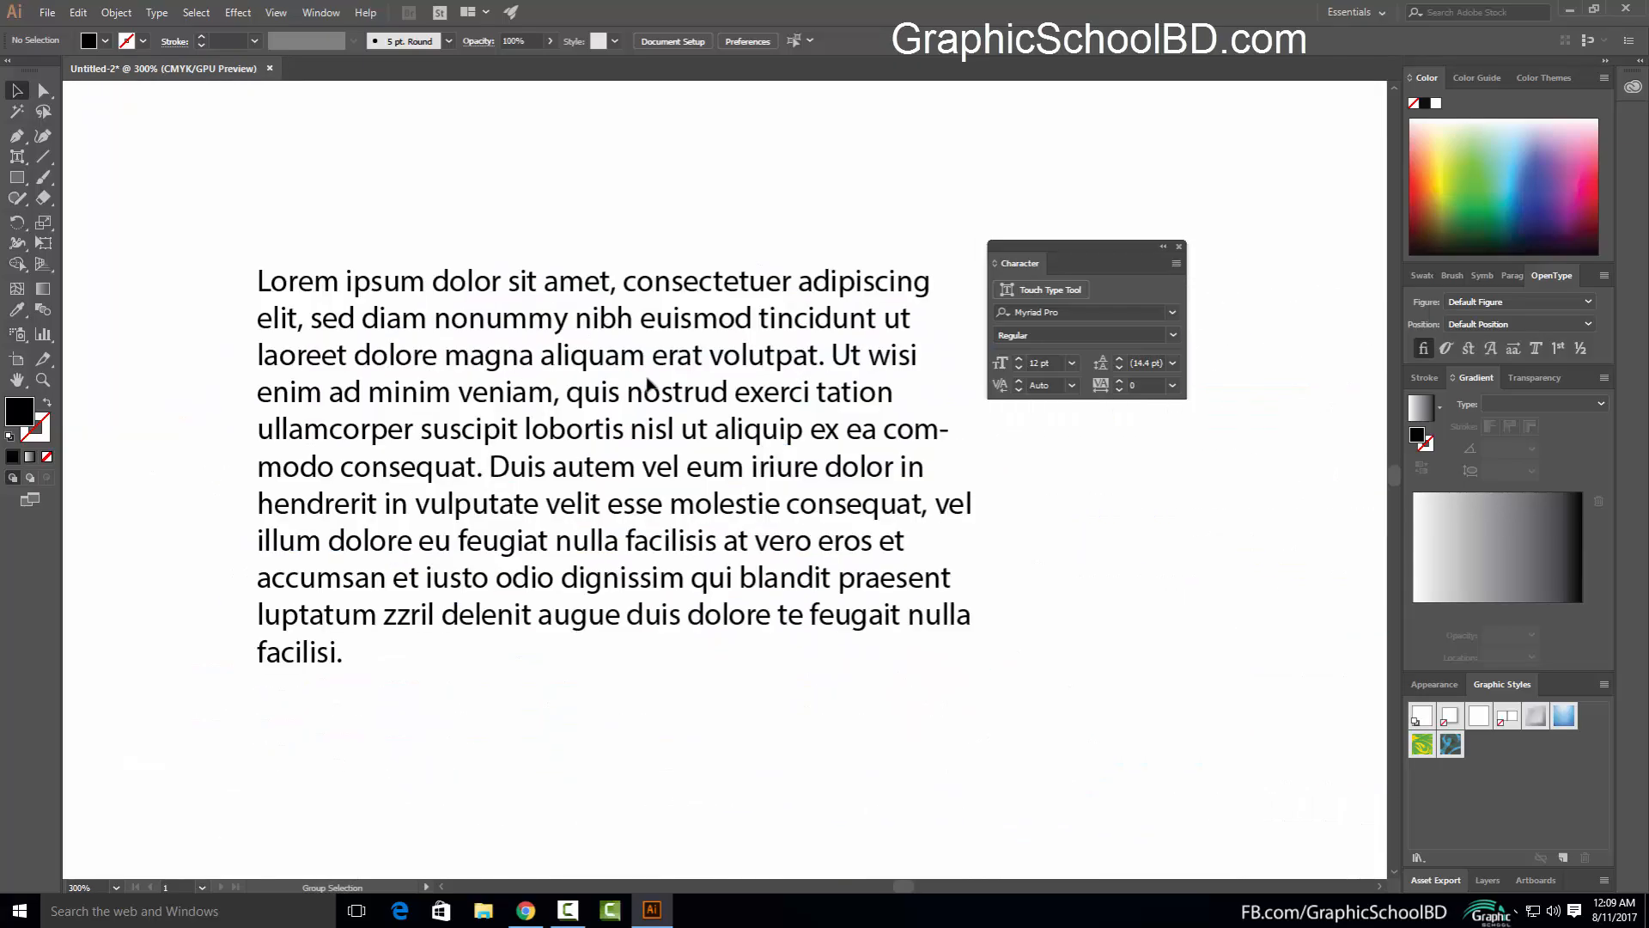
left_click_drag(860, 316, 838, 279)
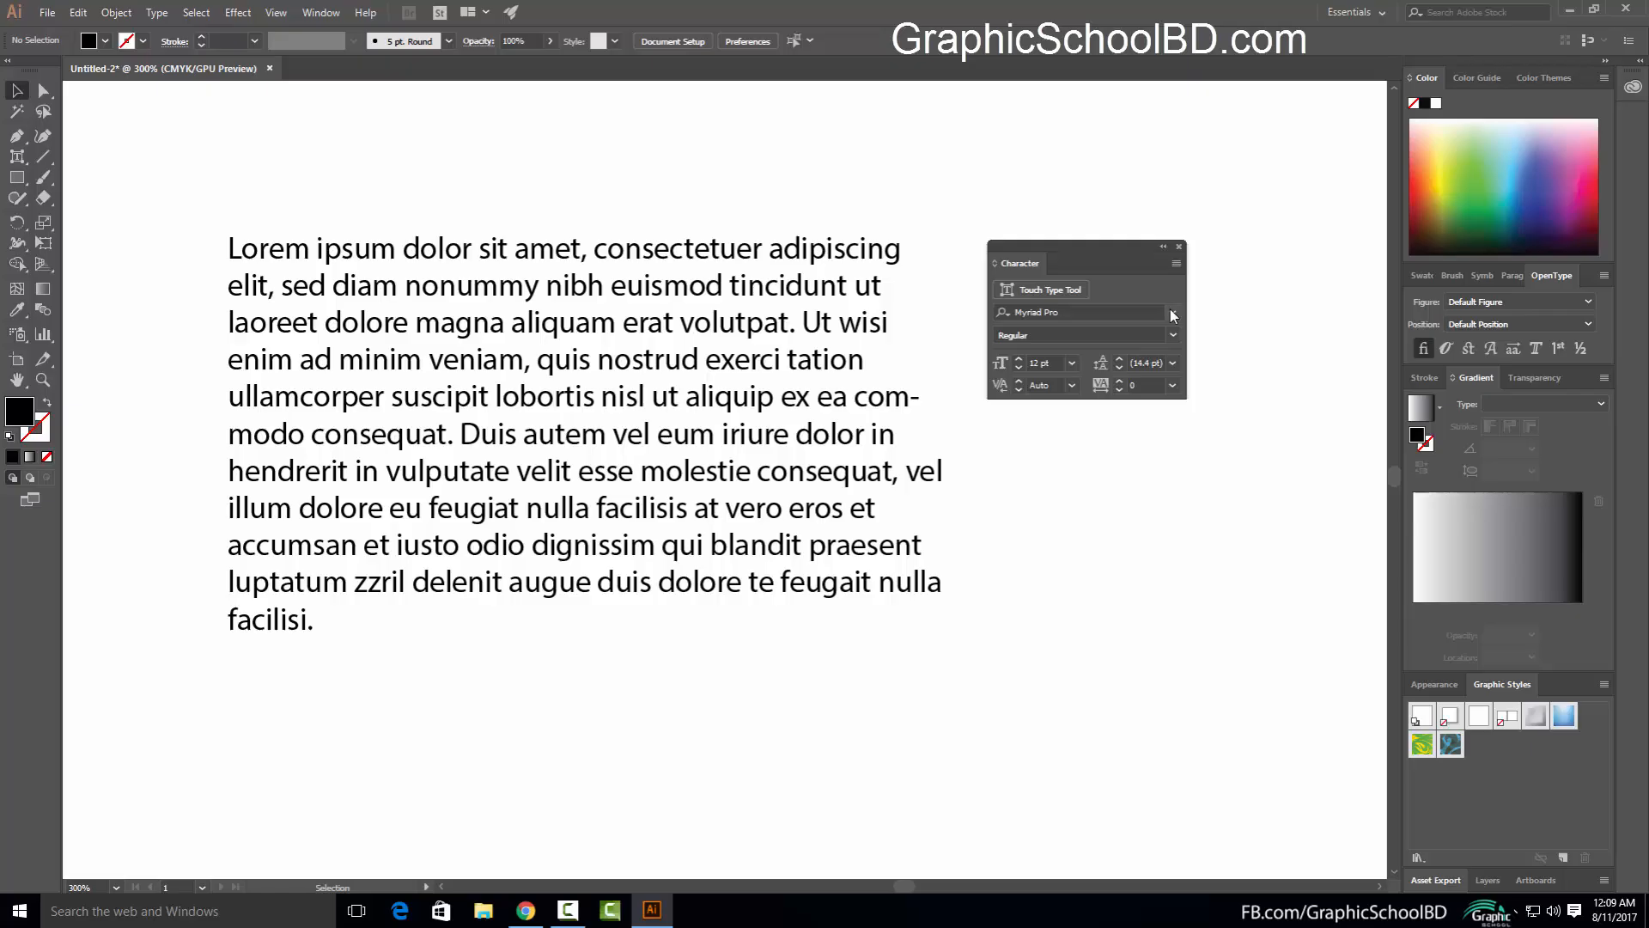
left_click_drag(608, 446, 601, 409)
scroll(593, 408, "down", 1)
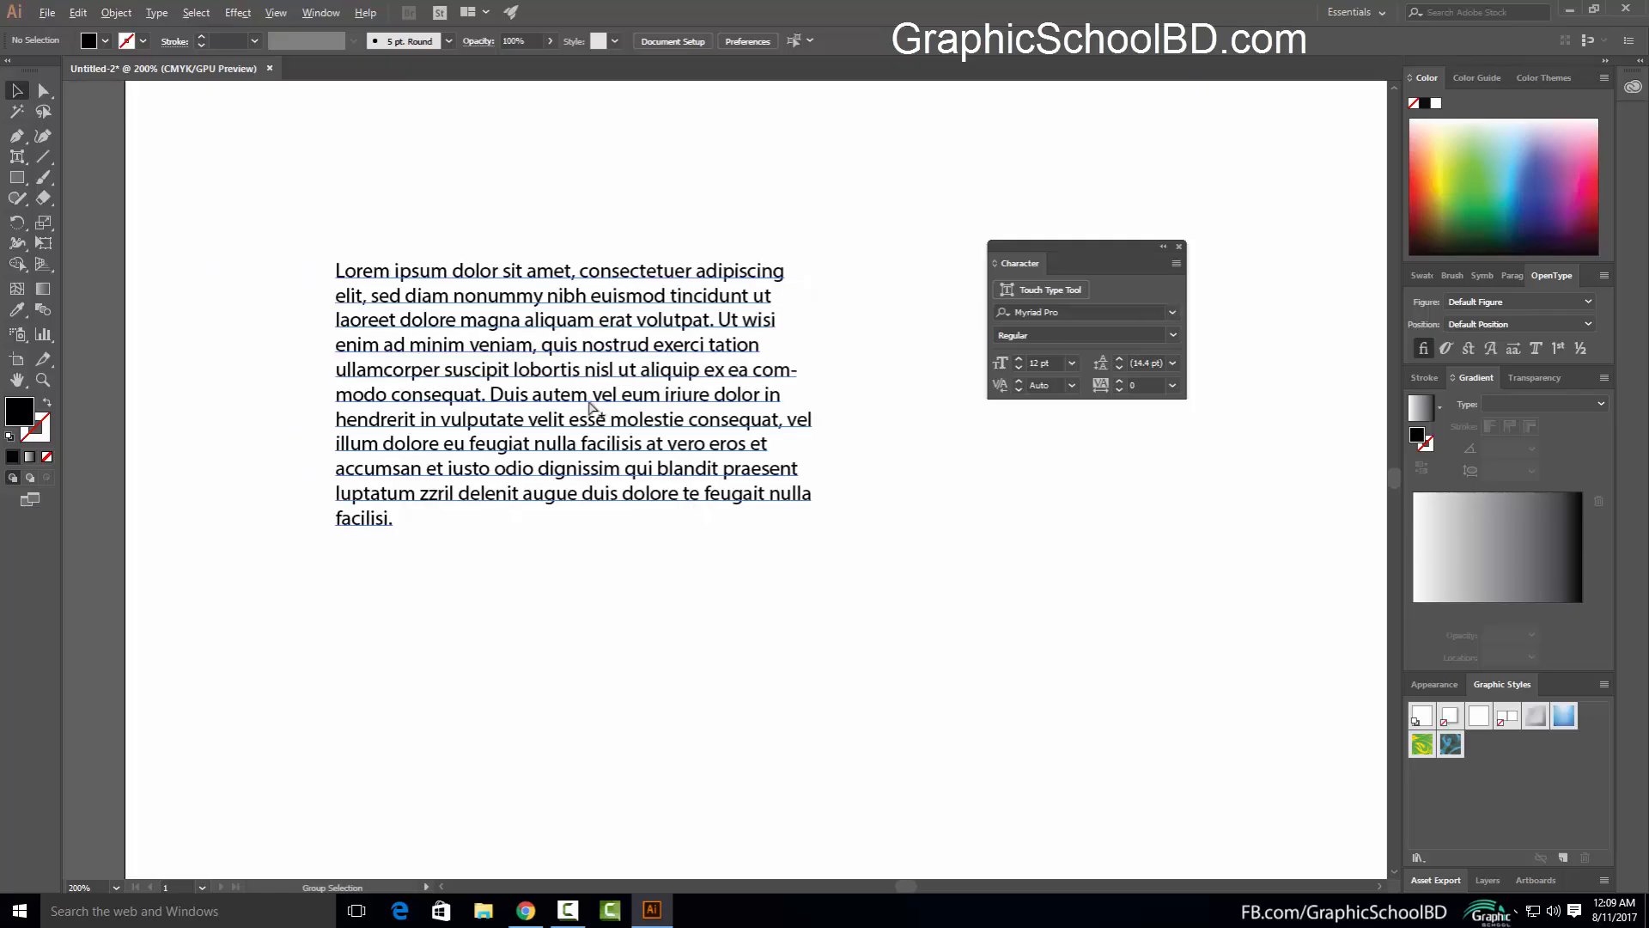
scroll(593, 408, "down", 1)
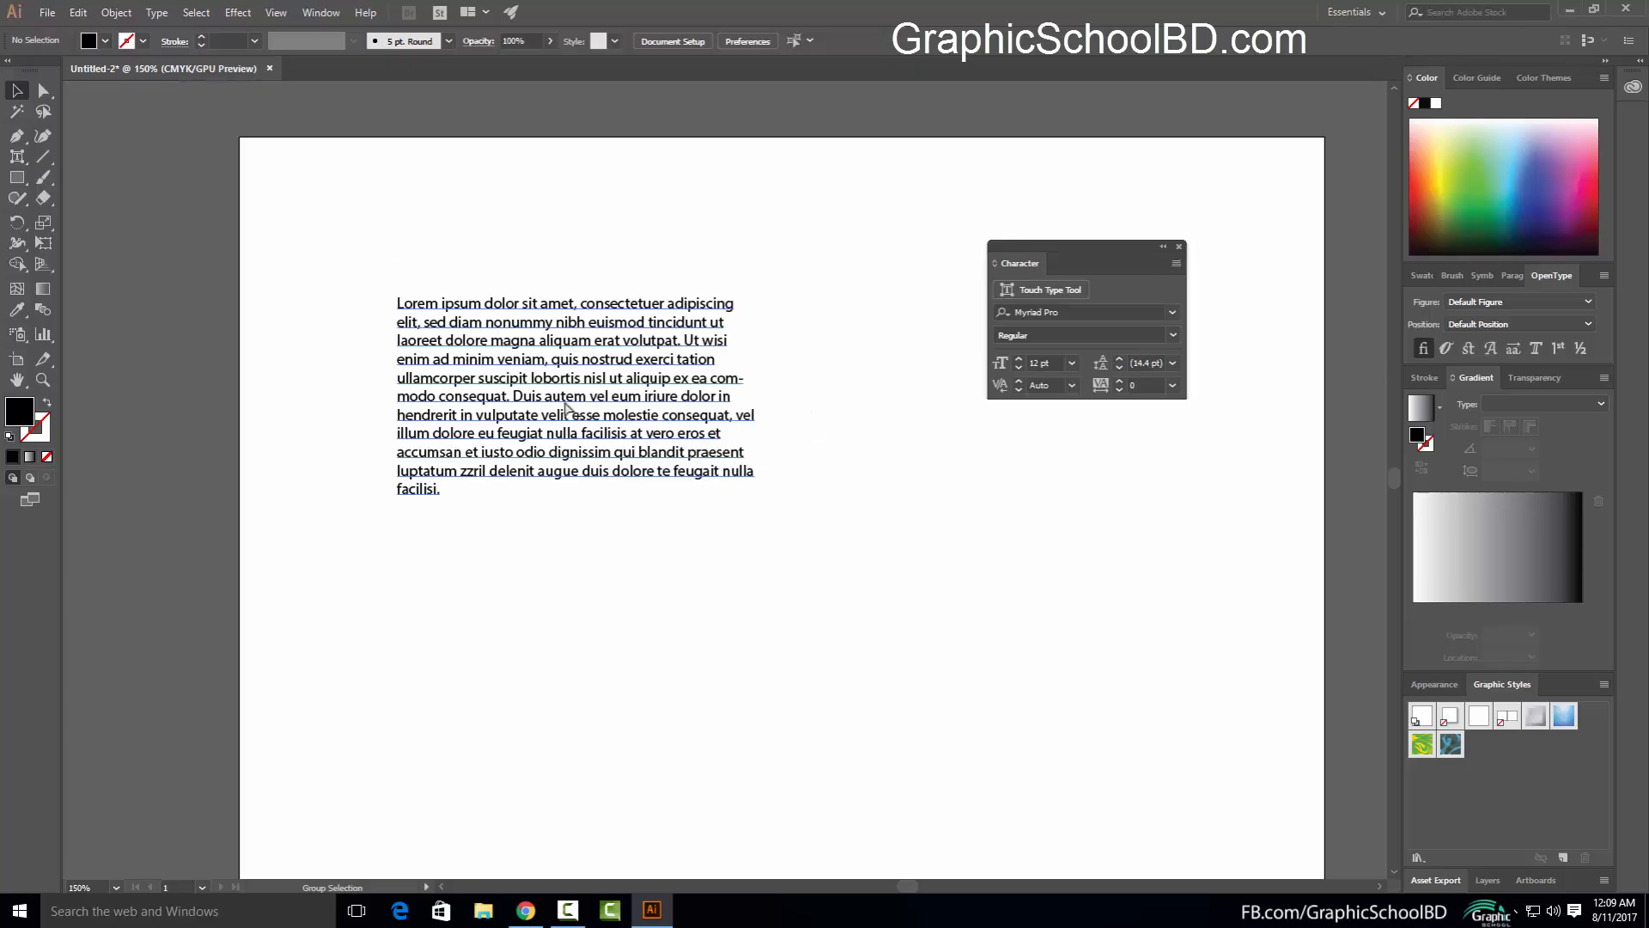
scroll(592, 408, "up", 3)
scroll(541, 393, "down", 2)
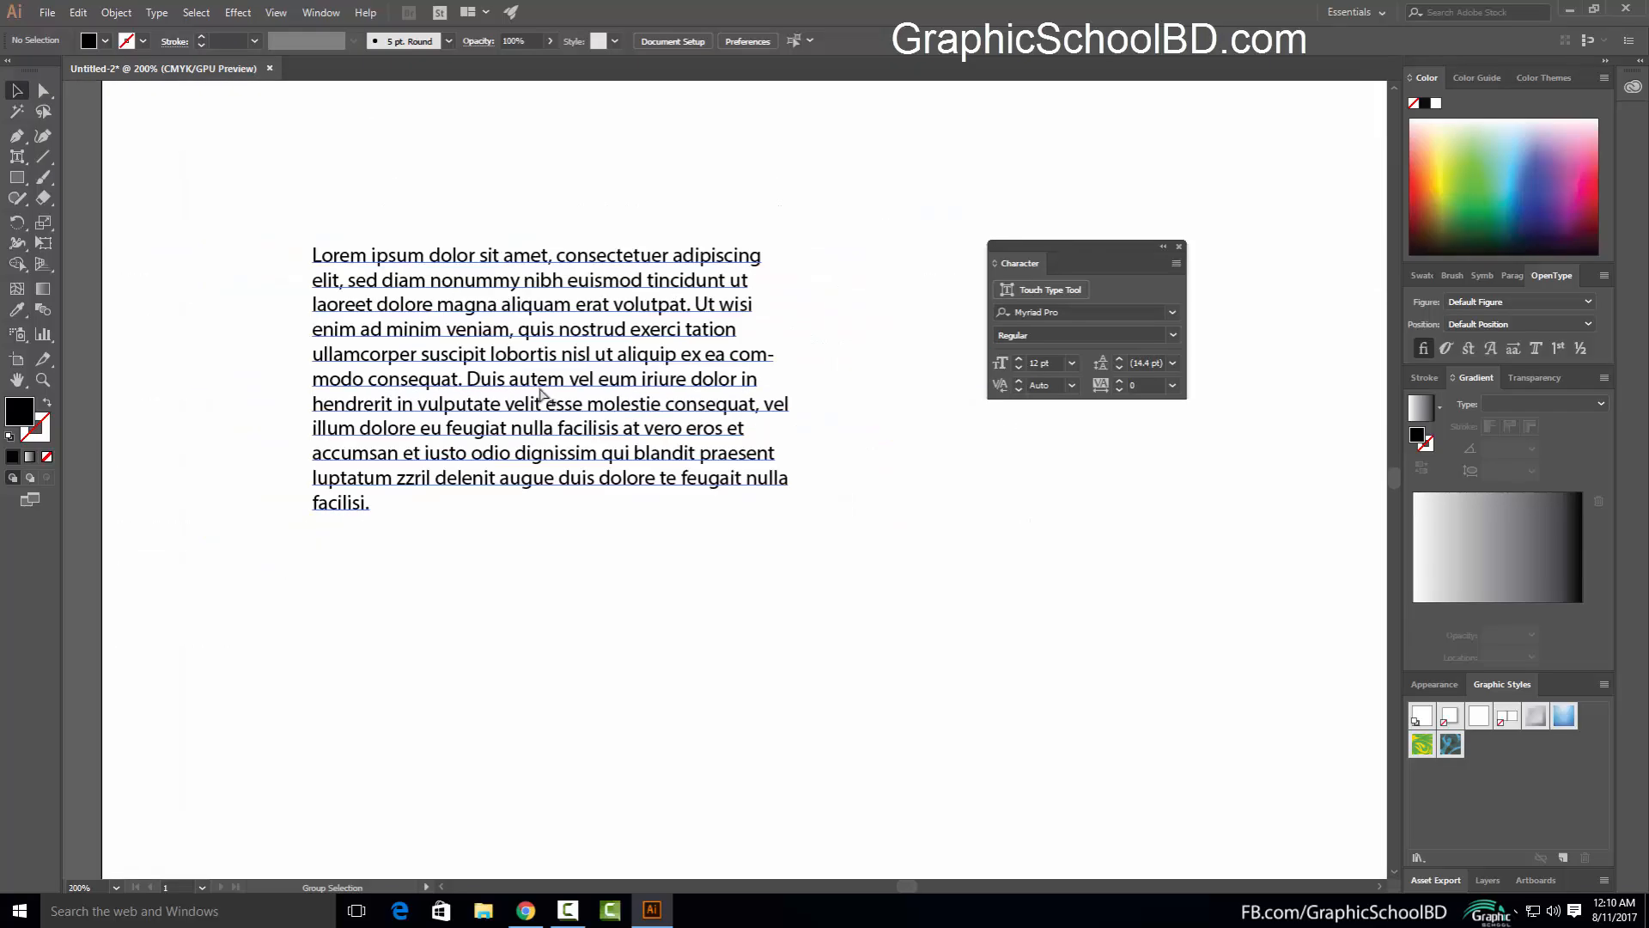
scroll(542, 393, "down", 1)
scroll(493, 351, "up", 1)
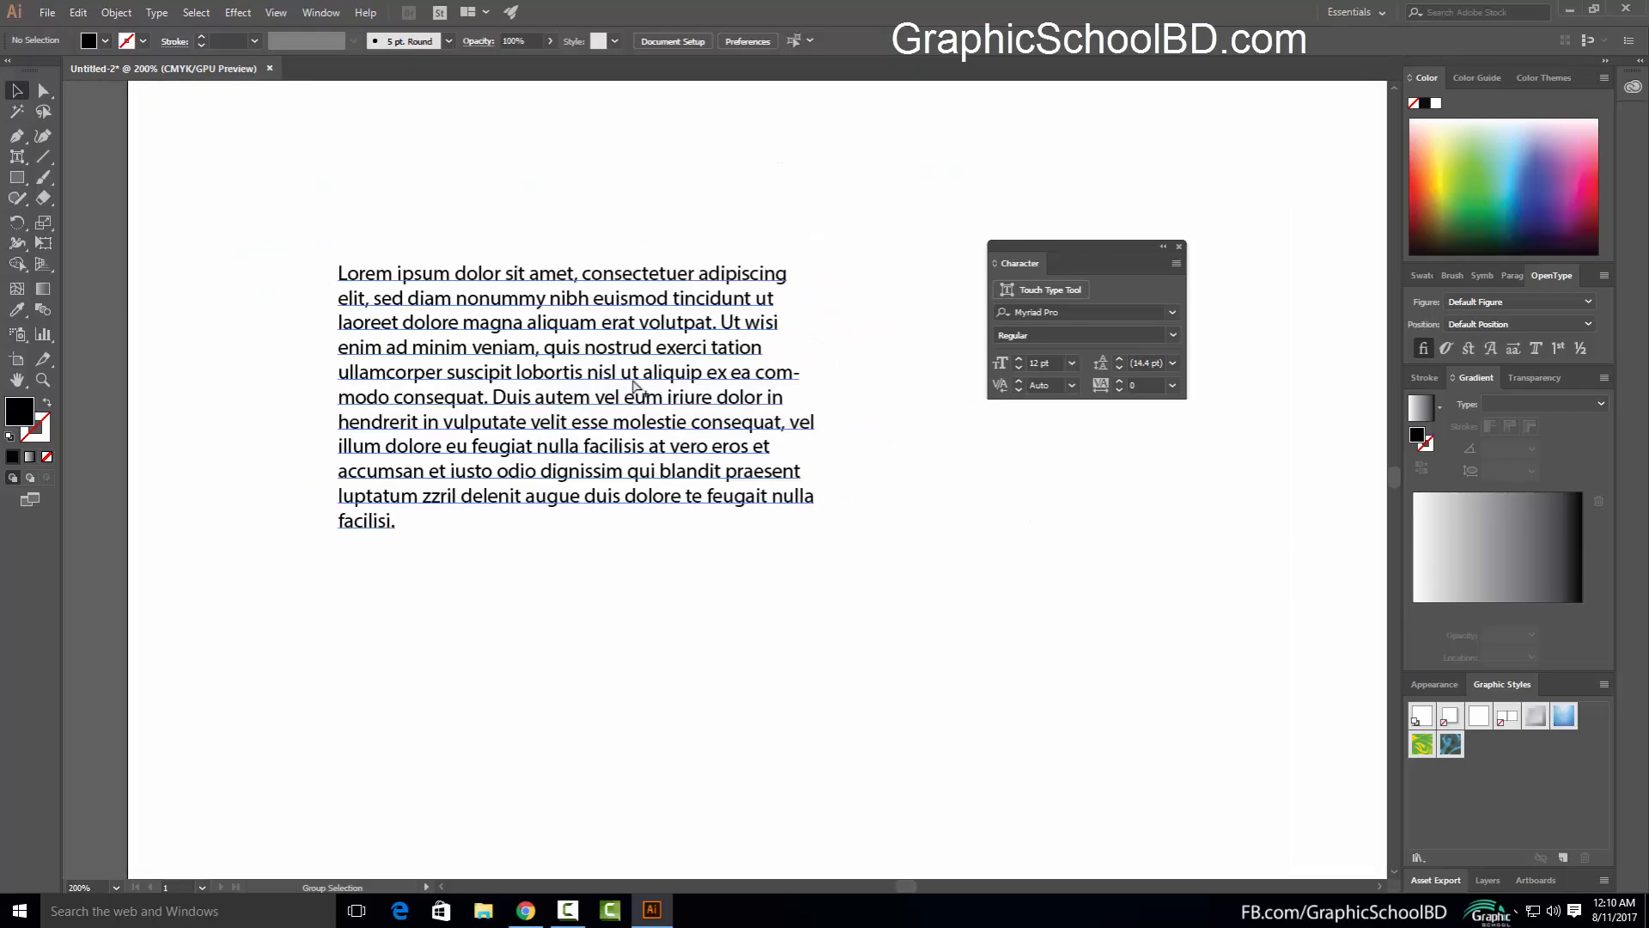
scroll(640, 382, "up", 1)
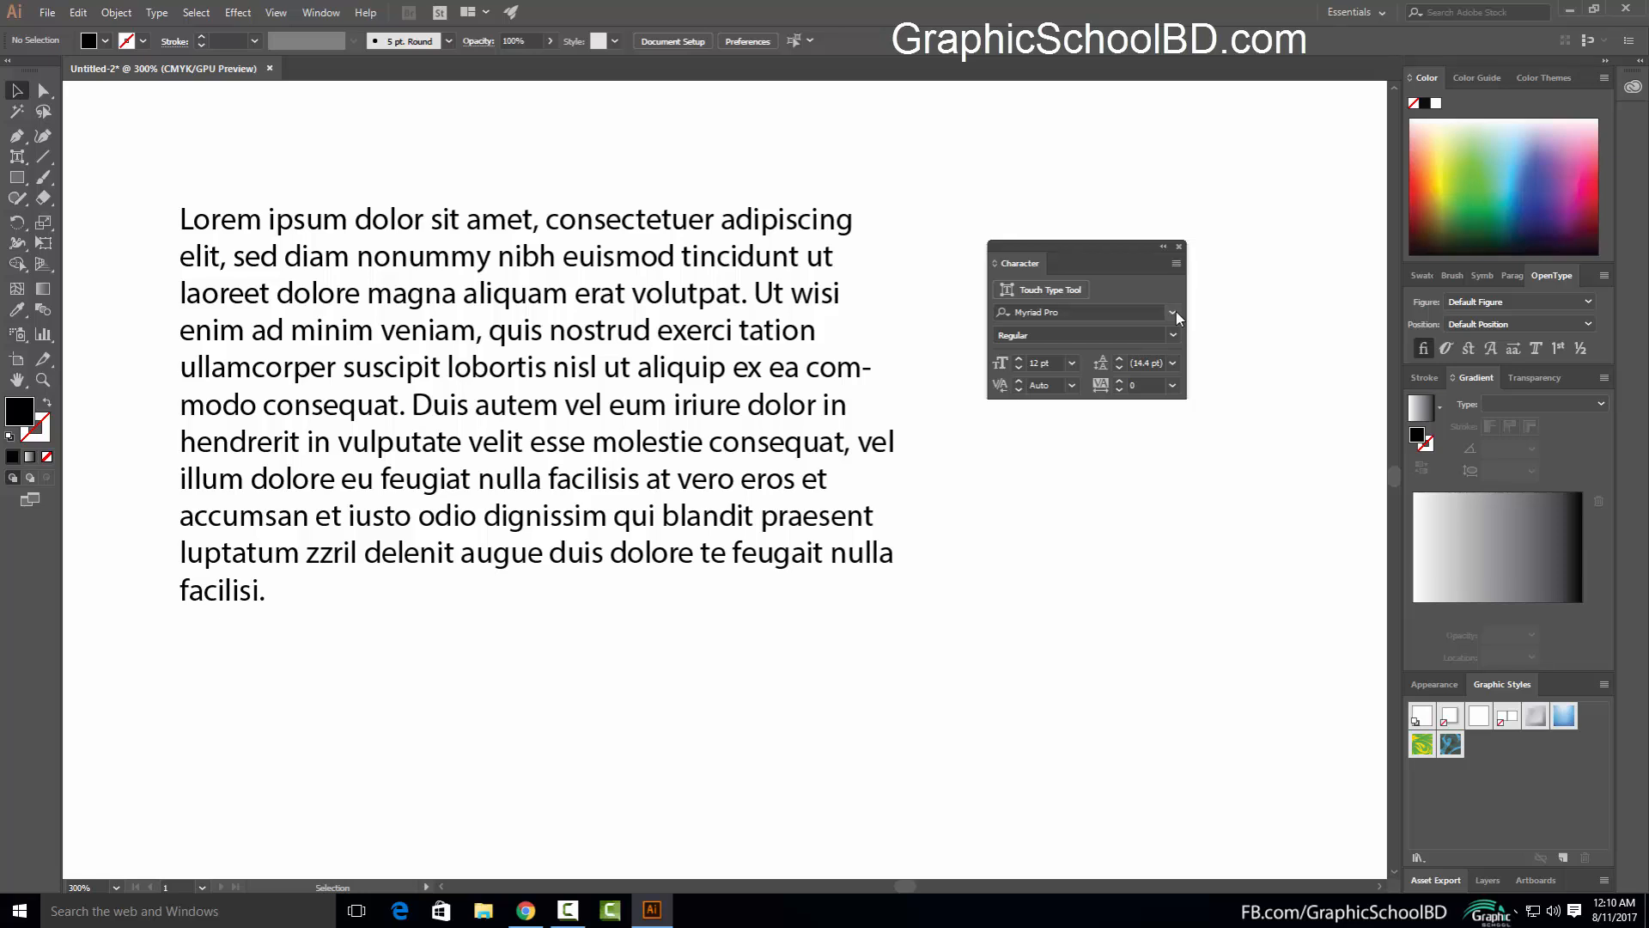
Select the paragraph frame and examine the font family list and its class filter in the Character panel and Control bar
left_click(597, 237)
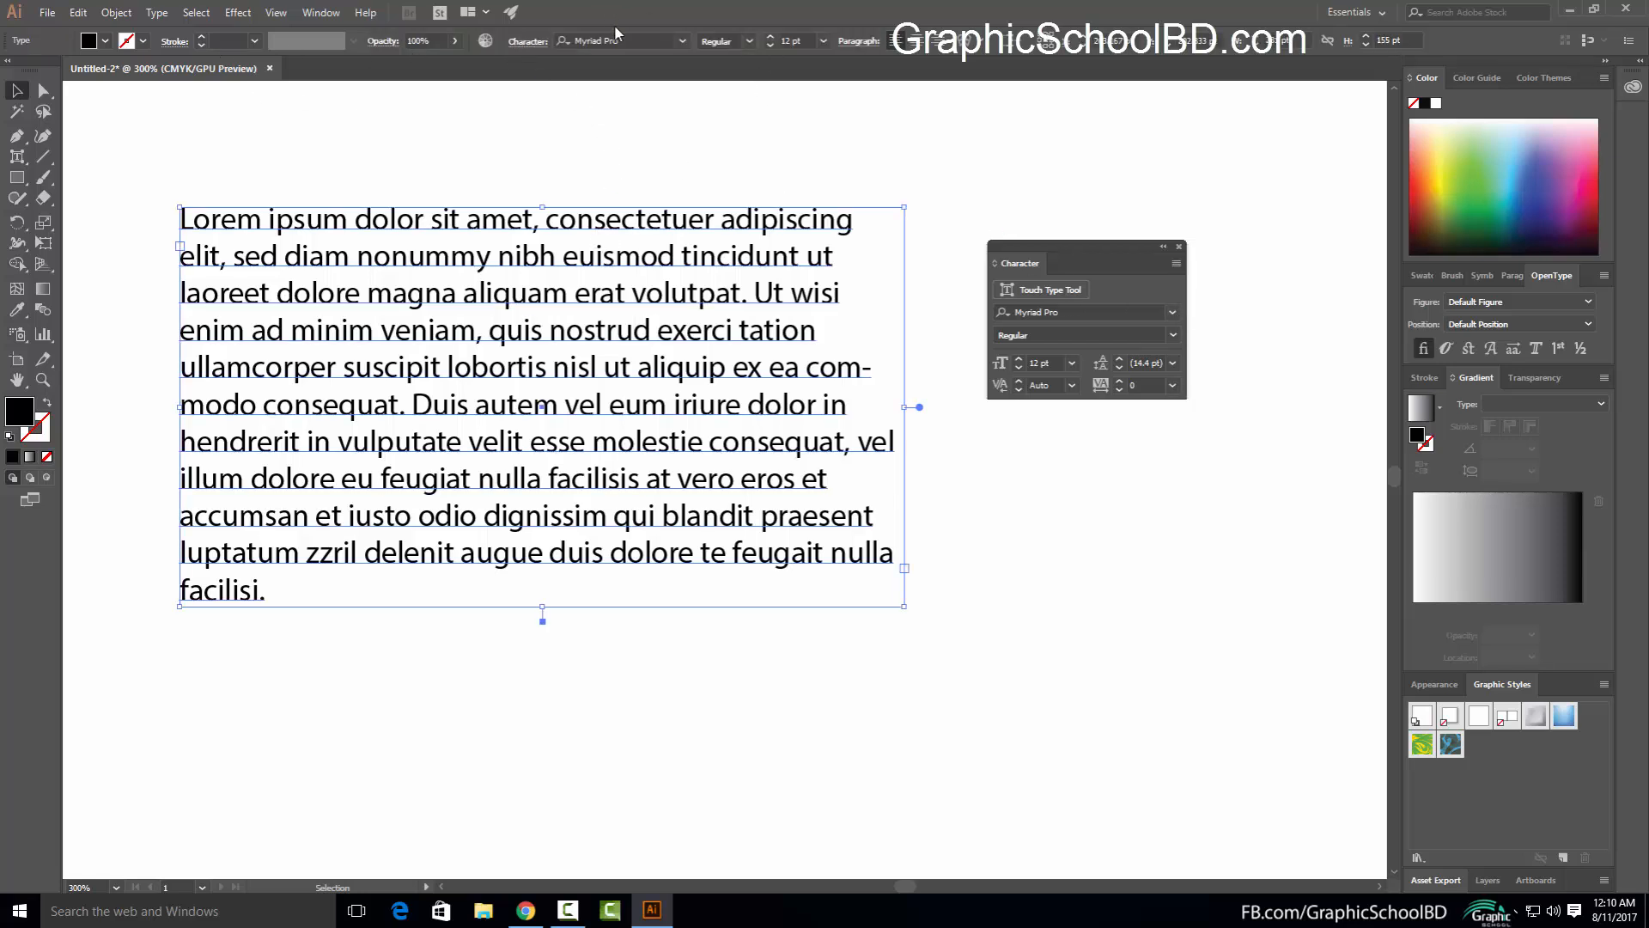
left_click(1172, 313)
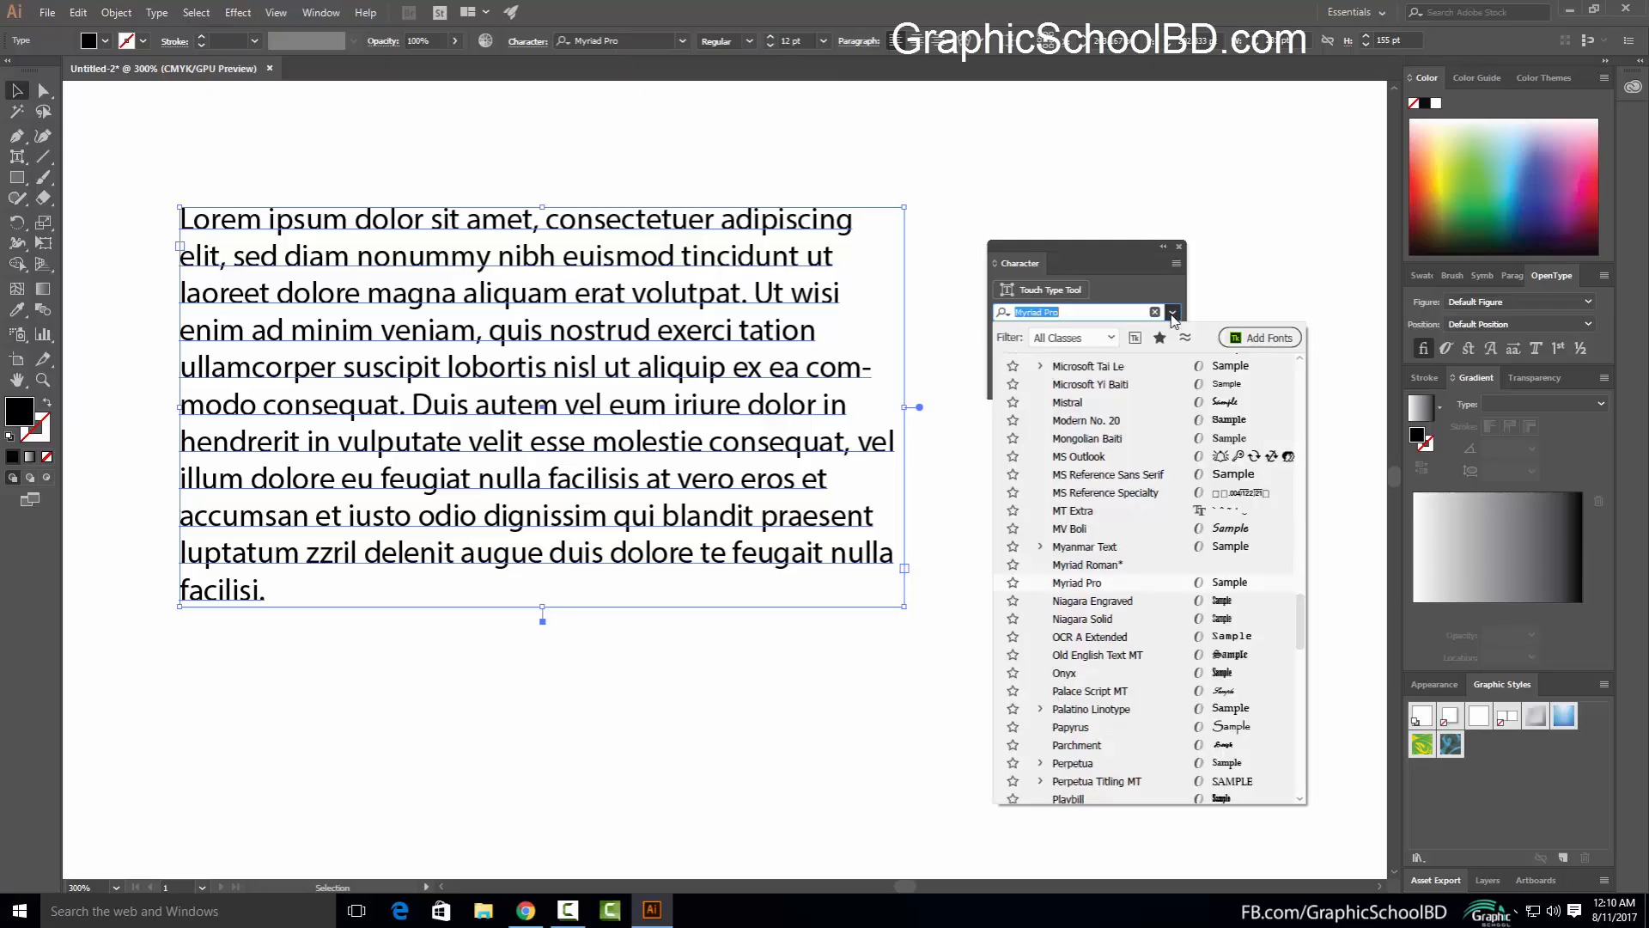
left_click(1072, 339)
left_click(1071, 341)
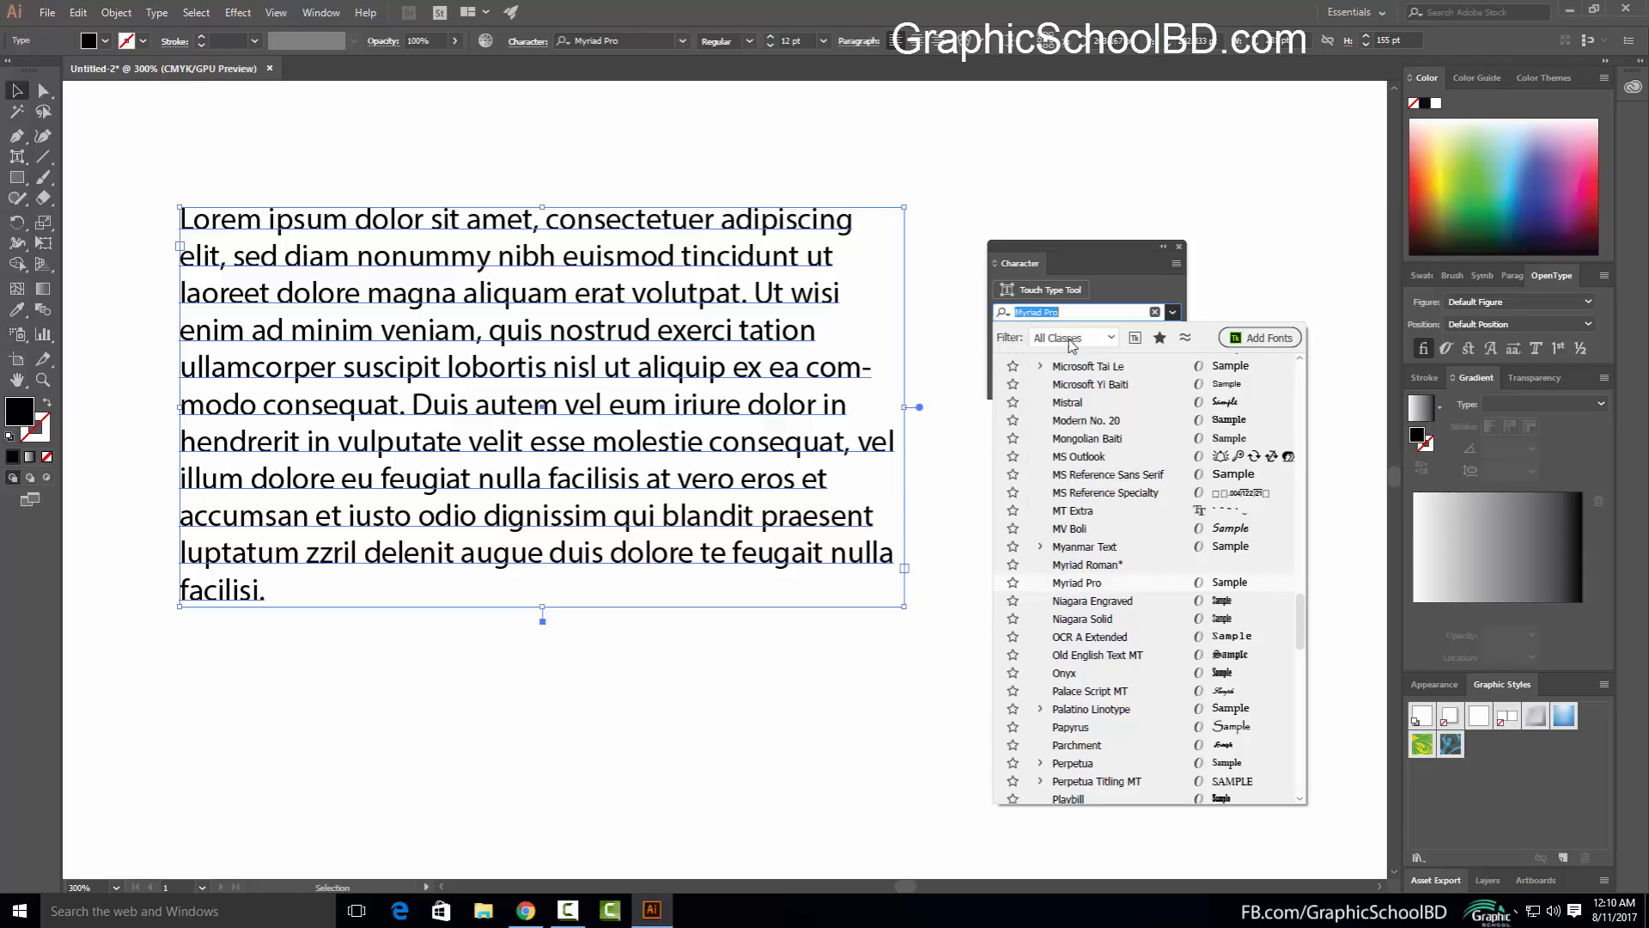
left_click(684, 41)
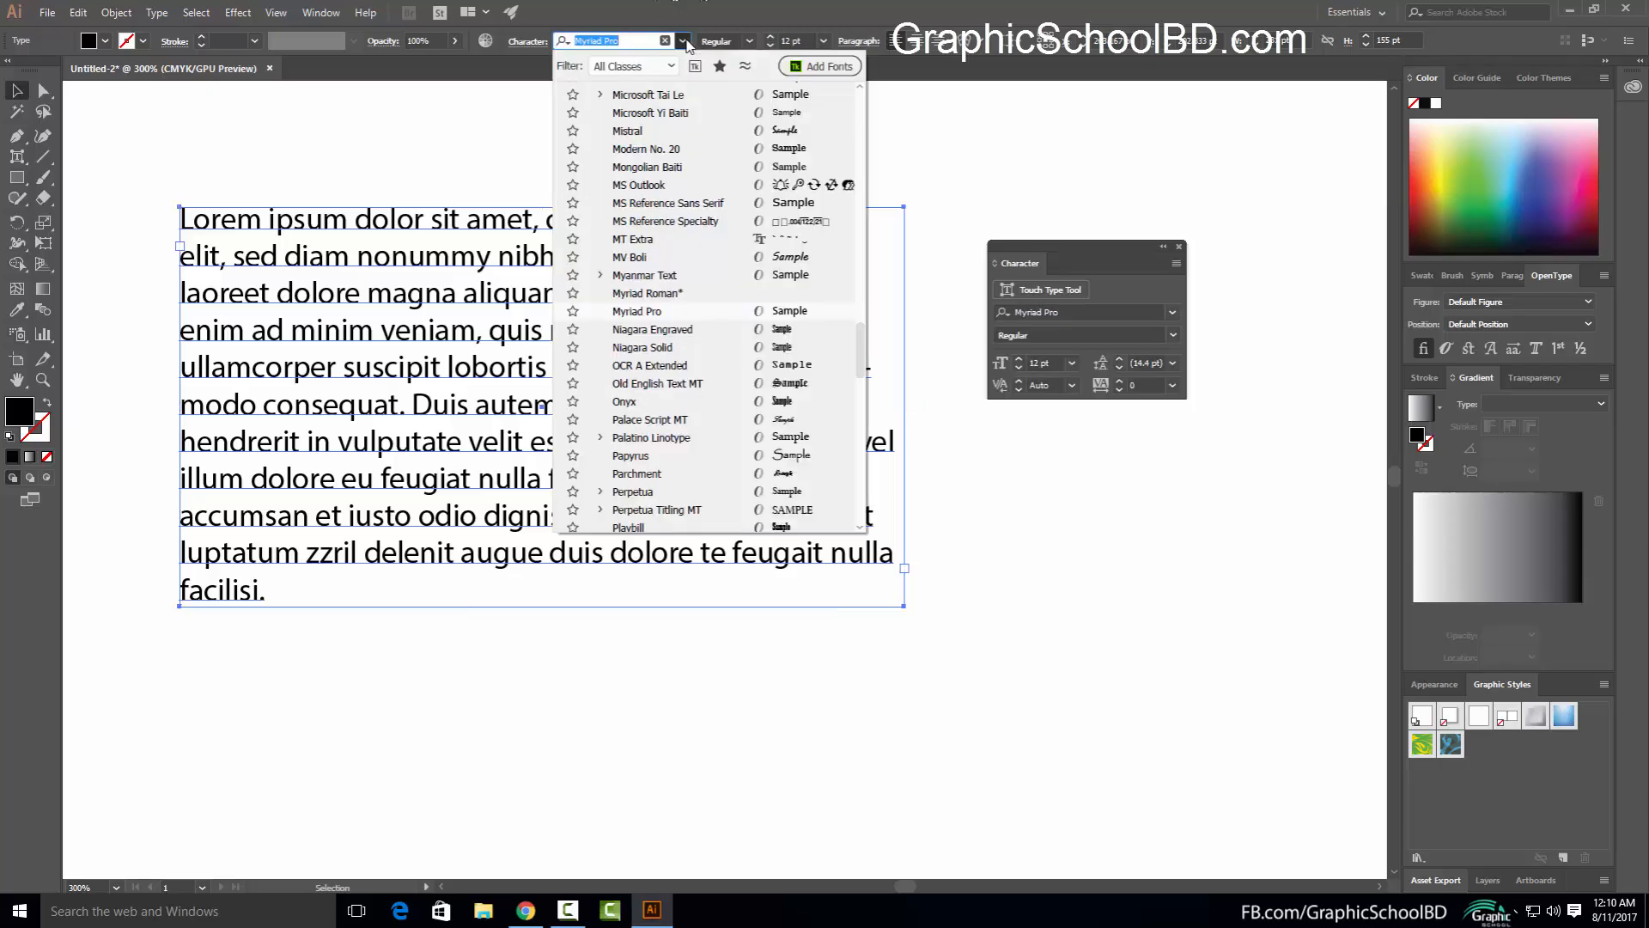
left_click(684, 42)
Preview neighbouring font families such as MV Boli on the paragraph, and close the font list without choosing one
left_click(1173, 312)
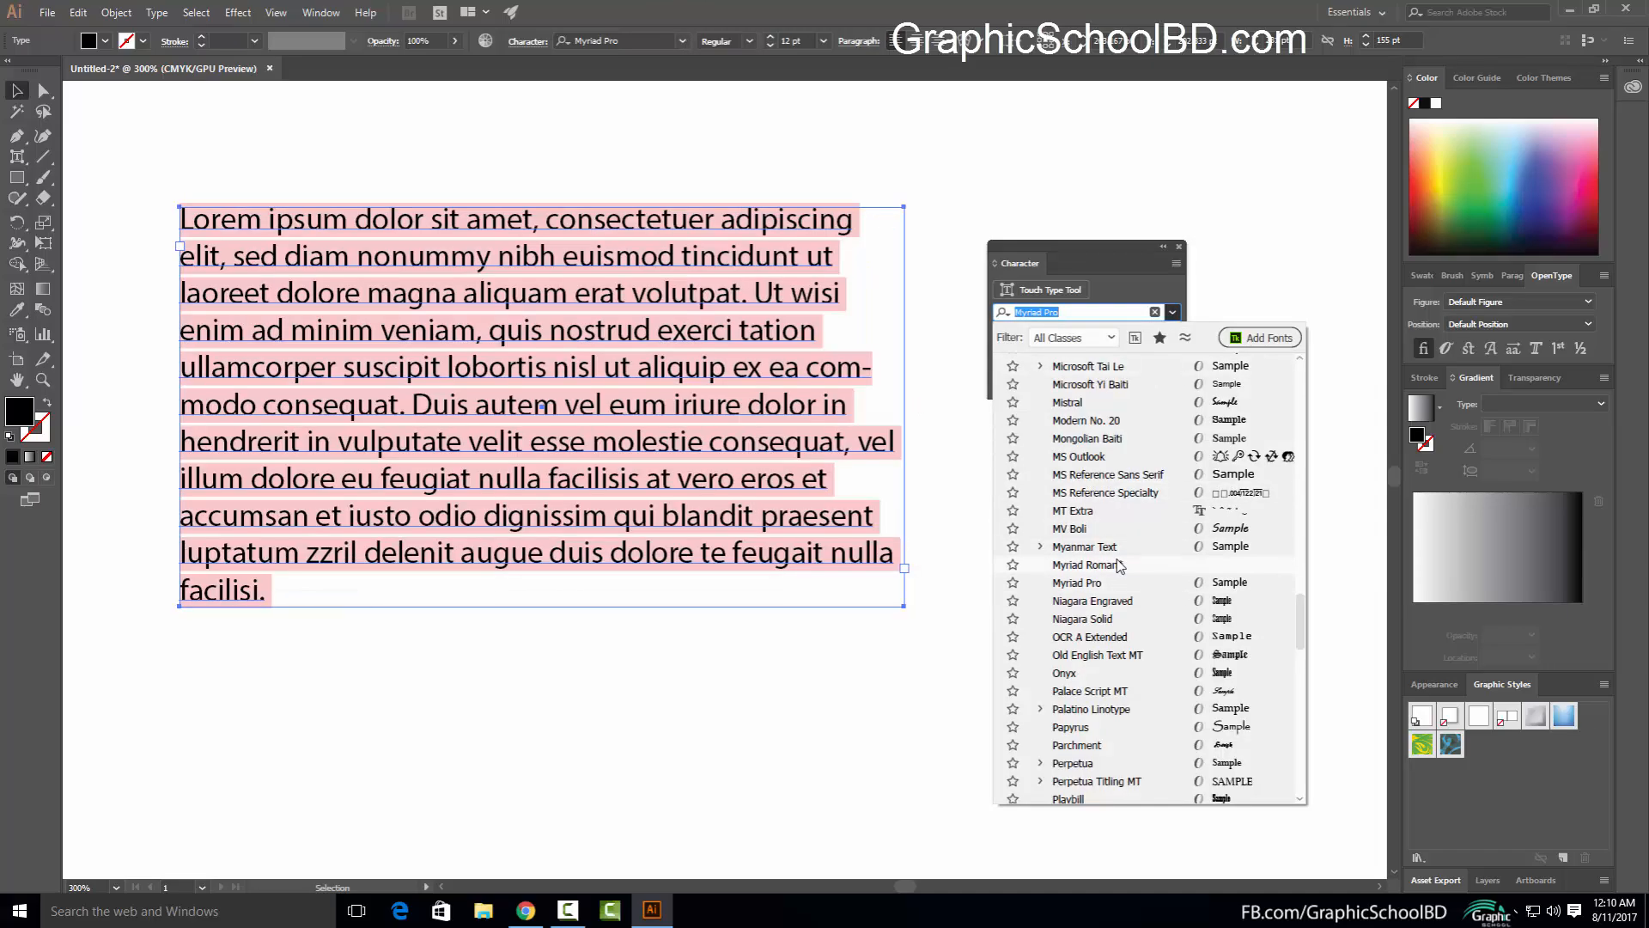
key("Up")
key("Up")
key("Up")
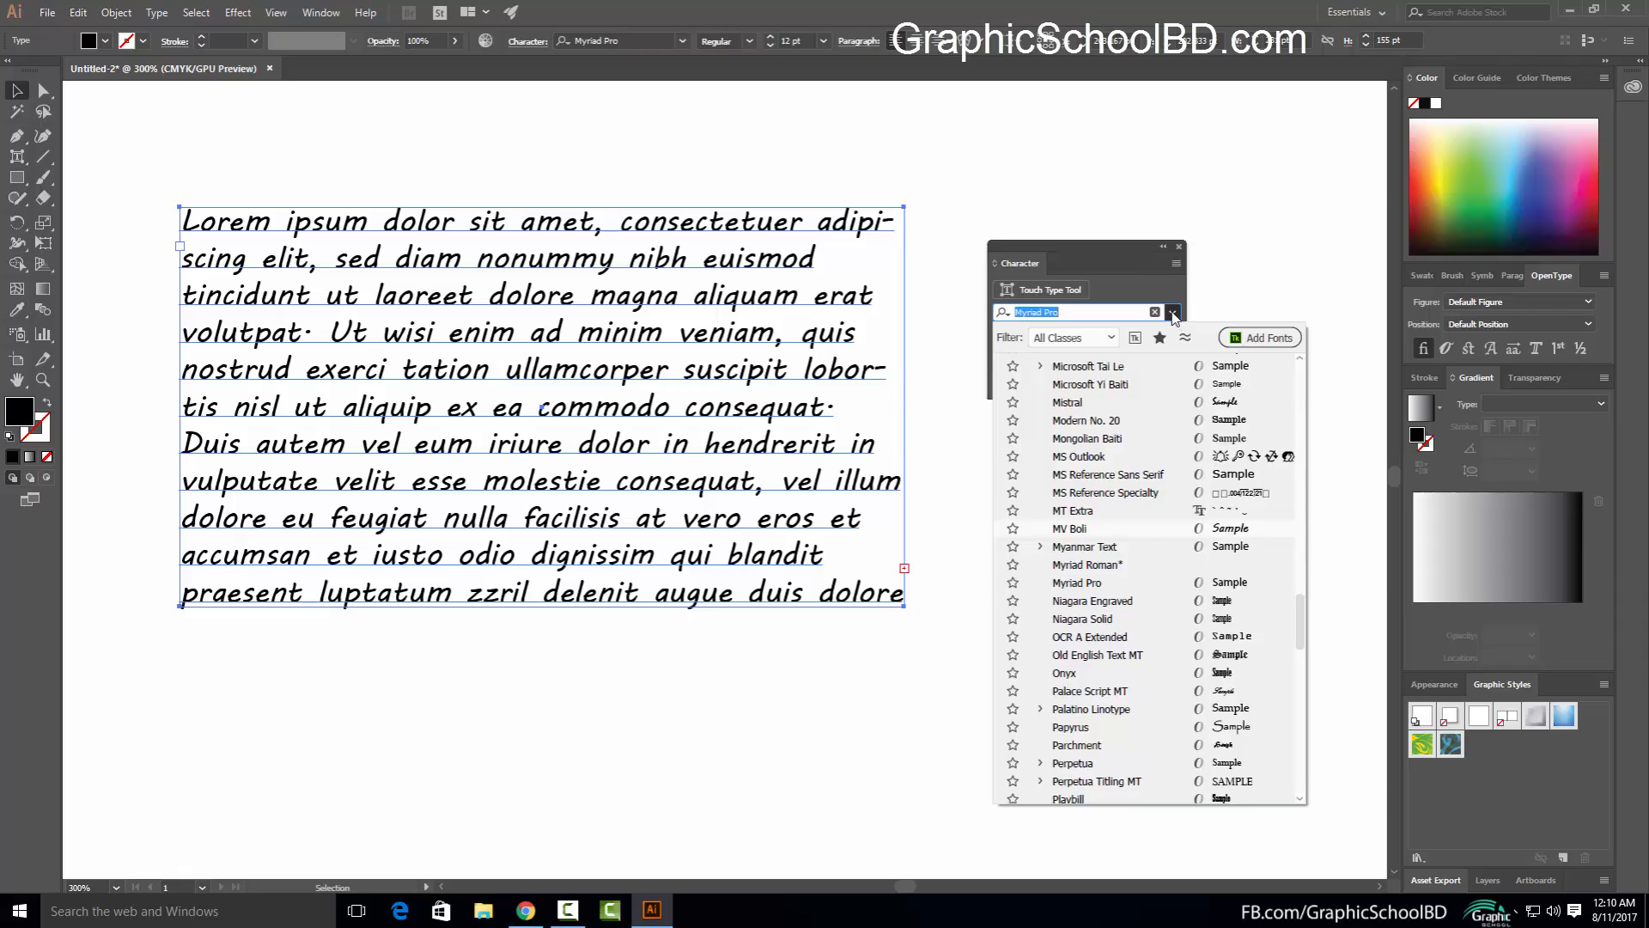
left_click(1174, 314)
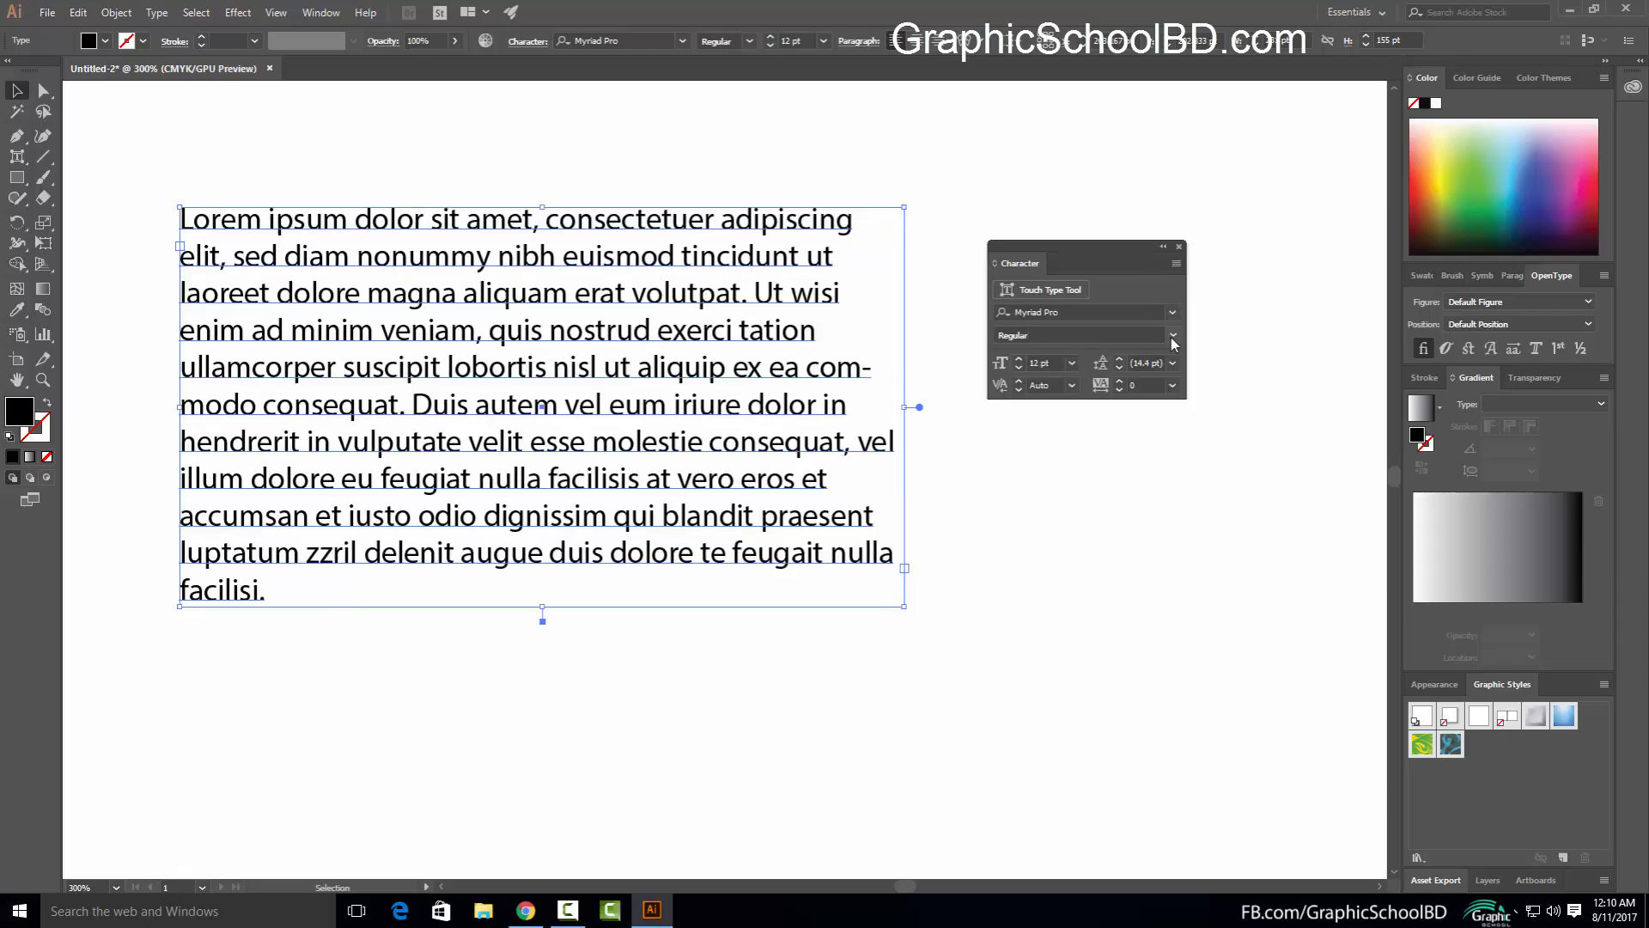
Set the paragraph's font family to Niagara Engraved by searching for "nia", and advance it to Niagara Solid
left_click(1082, 311)
type("nia")
key("Return")
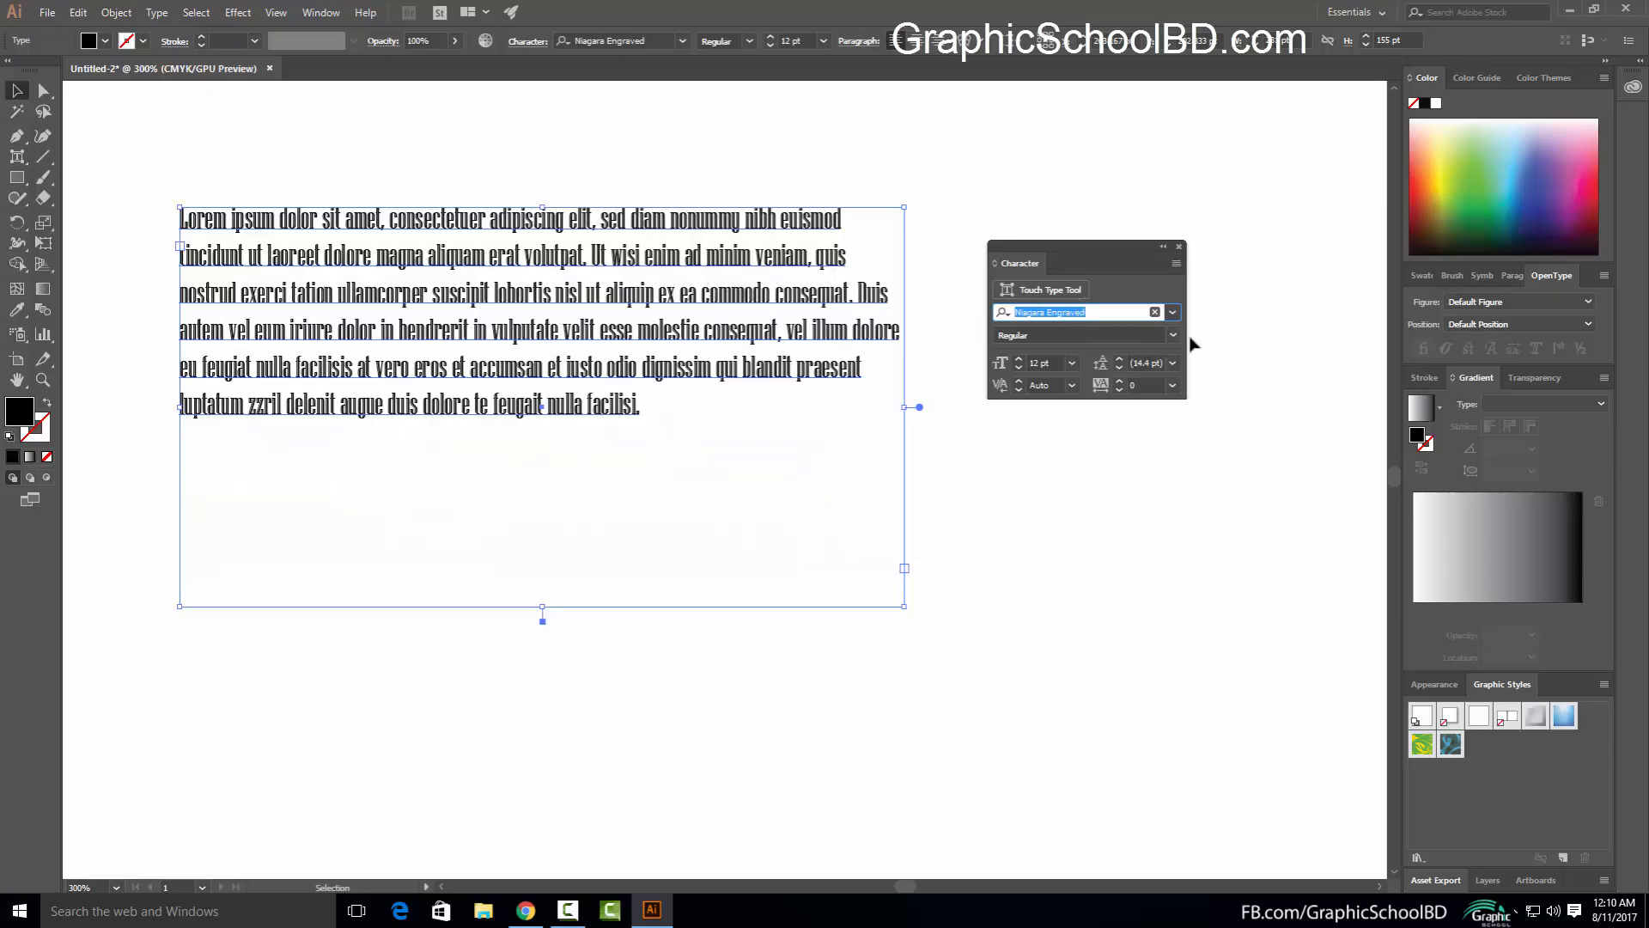
left_click(1117, 311)
key("Down")
key("Down")
key("Down")
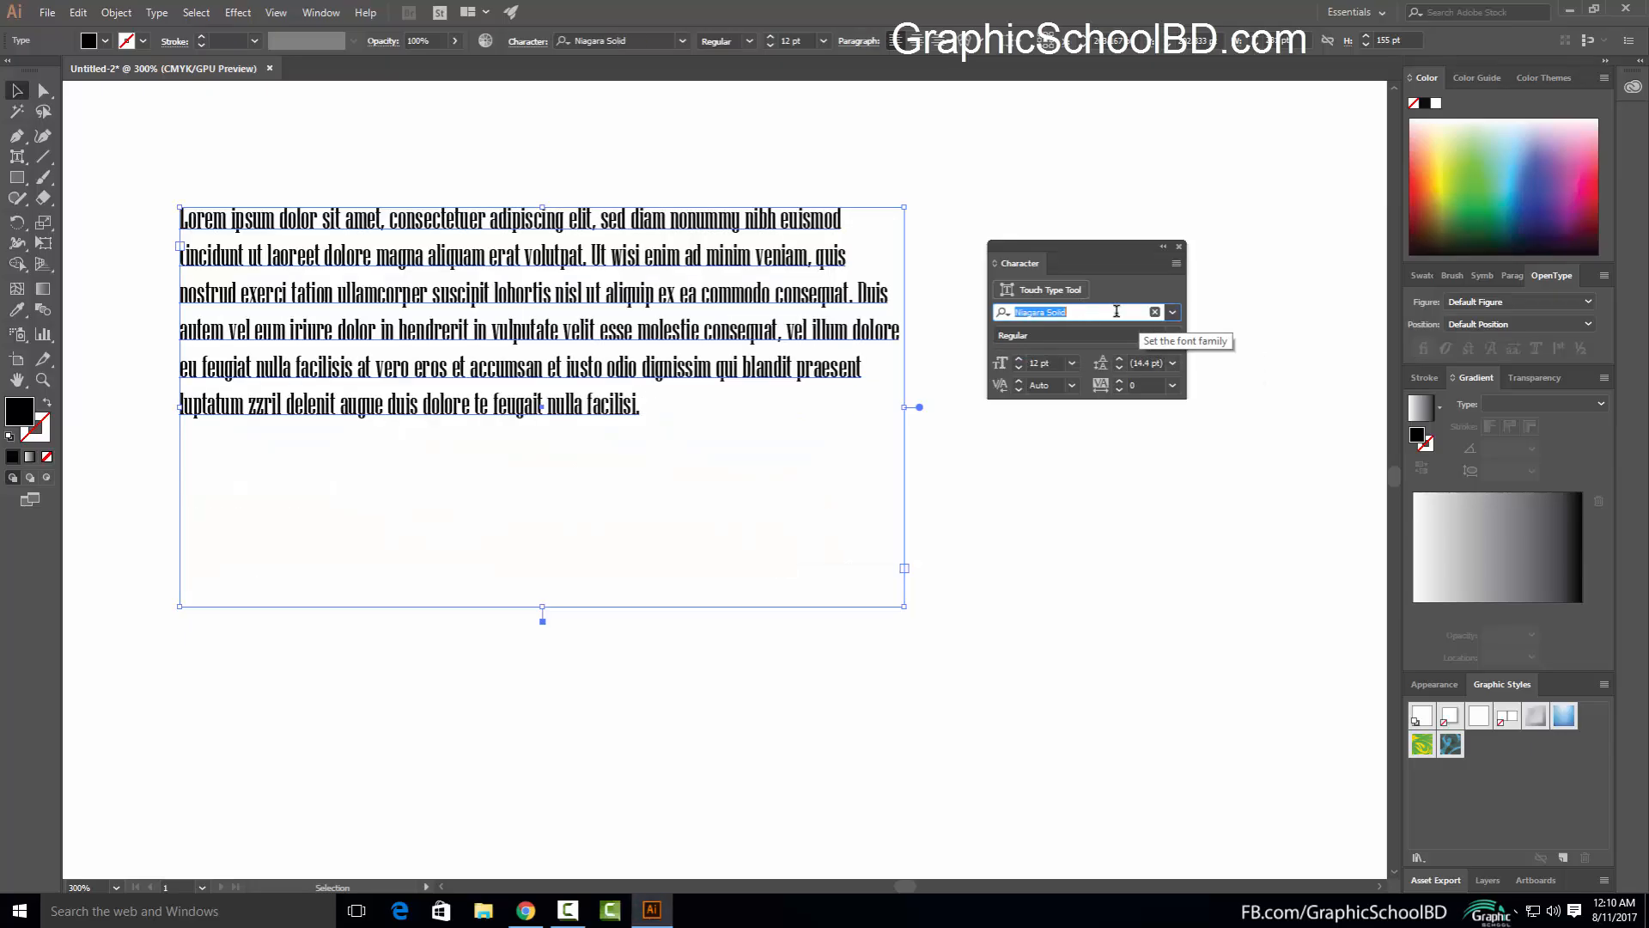
Step the paragraph's font family back to Myriad Pro
key("Up")
key("Up")
key("Up")
key("Up")
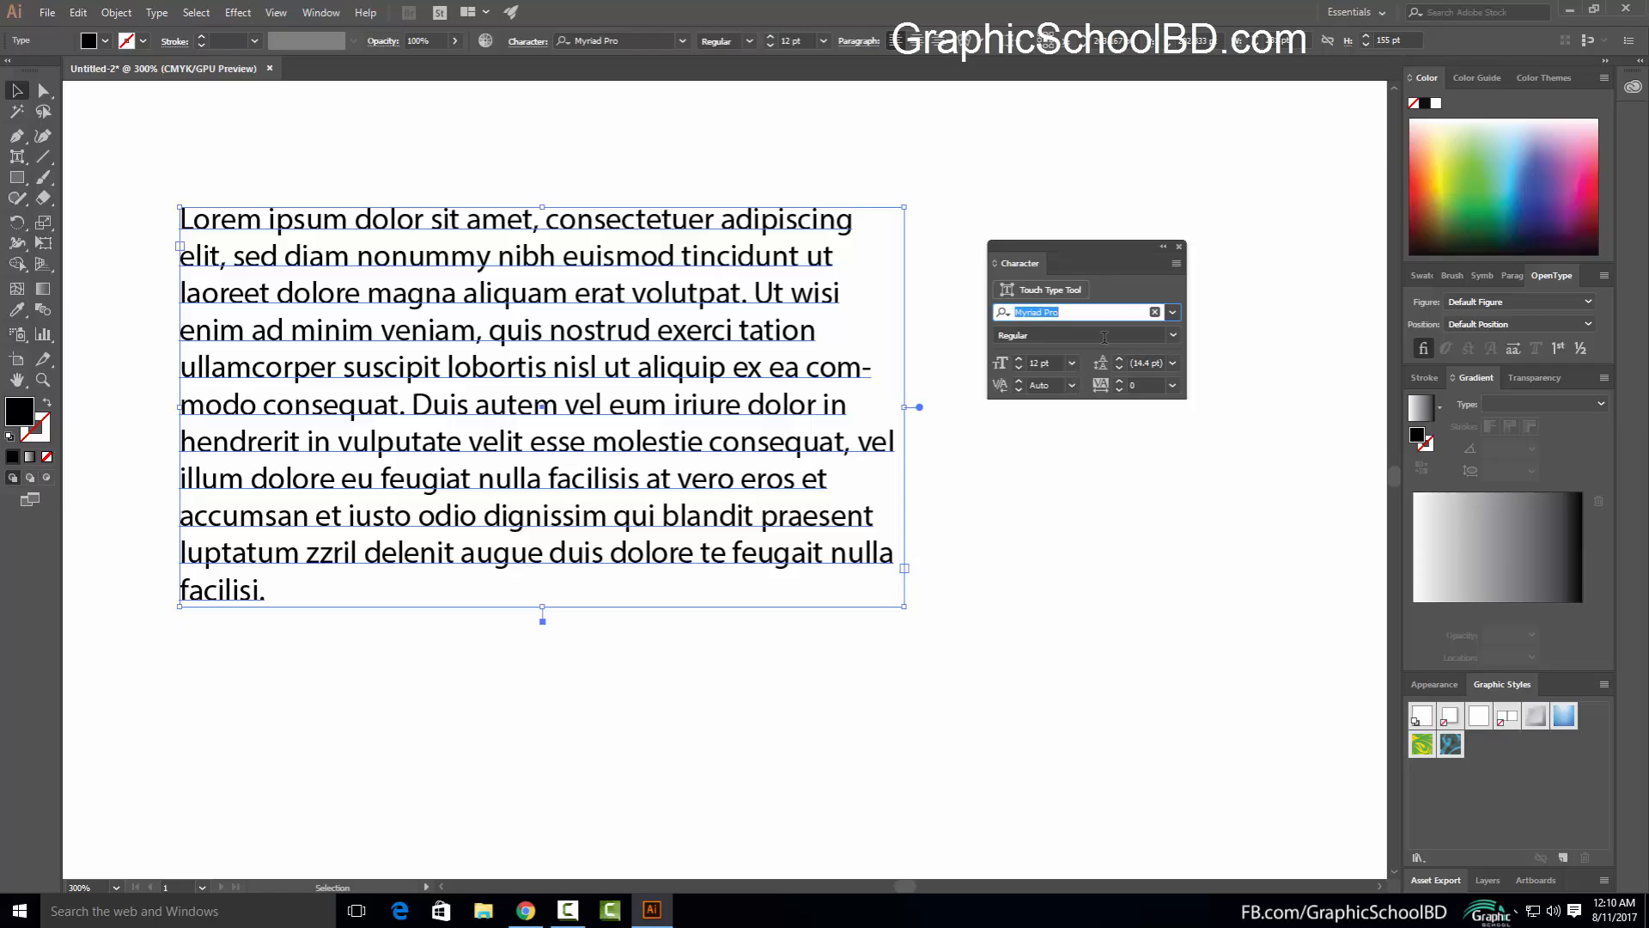
Raise the paragraph's font size in 1 pt increments to 16 pt
left_click(1054, 367)
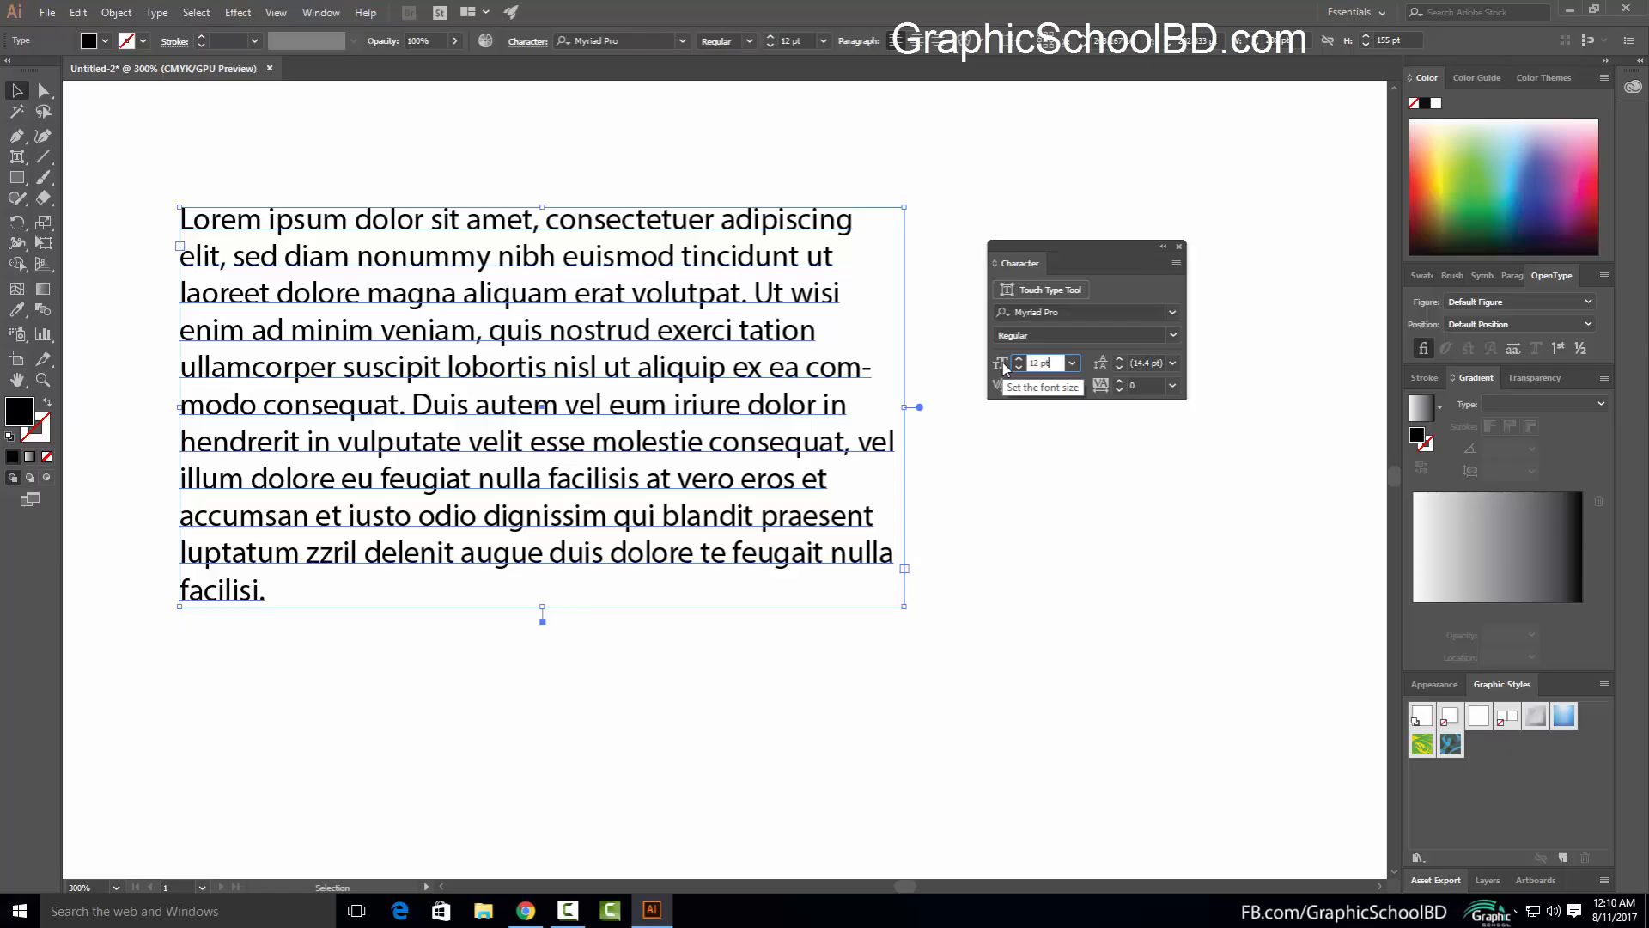
key("Up")
key("Up")
key("Up")
key("Up")
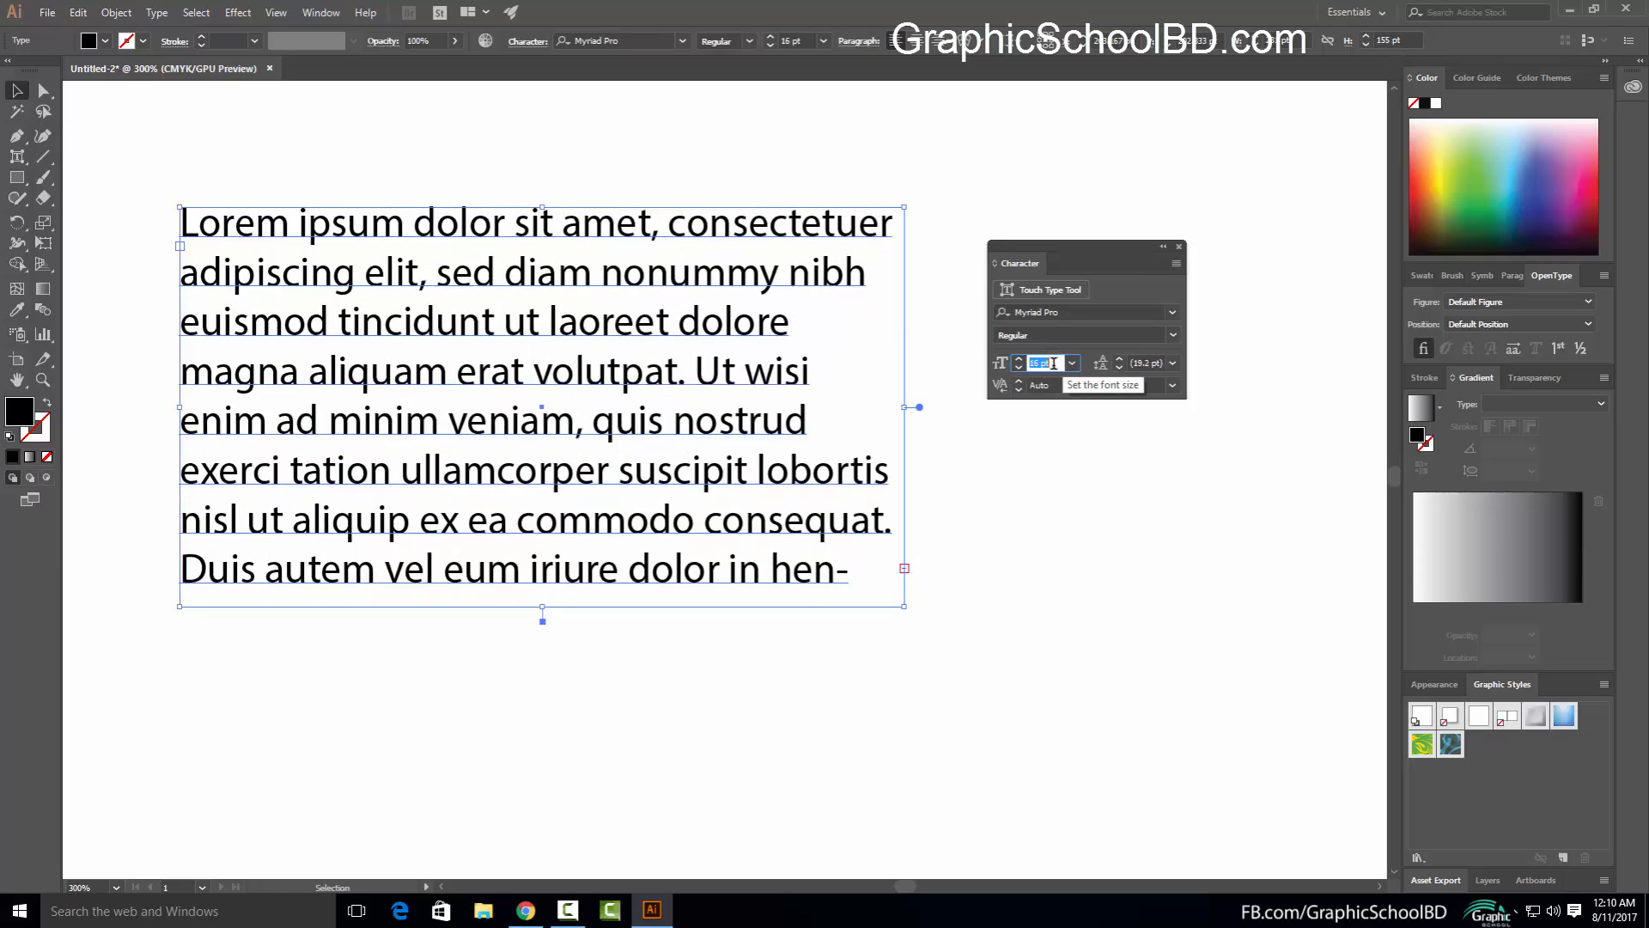
Lower the paragraph's font size in 1 pt increments to 10 pt
key("Down")
key("Down")
key("Down")
key("Down")
key("Down")
key("Down")
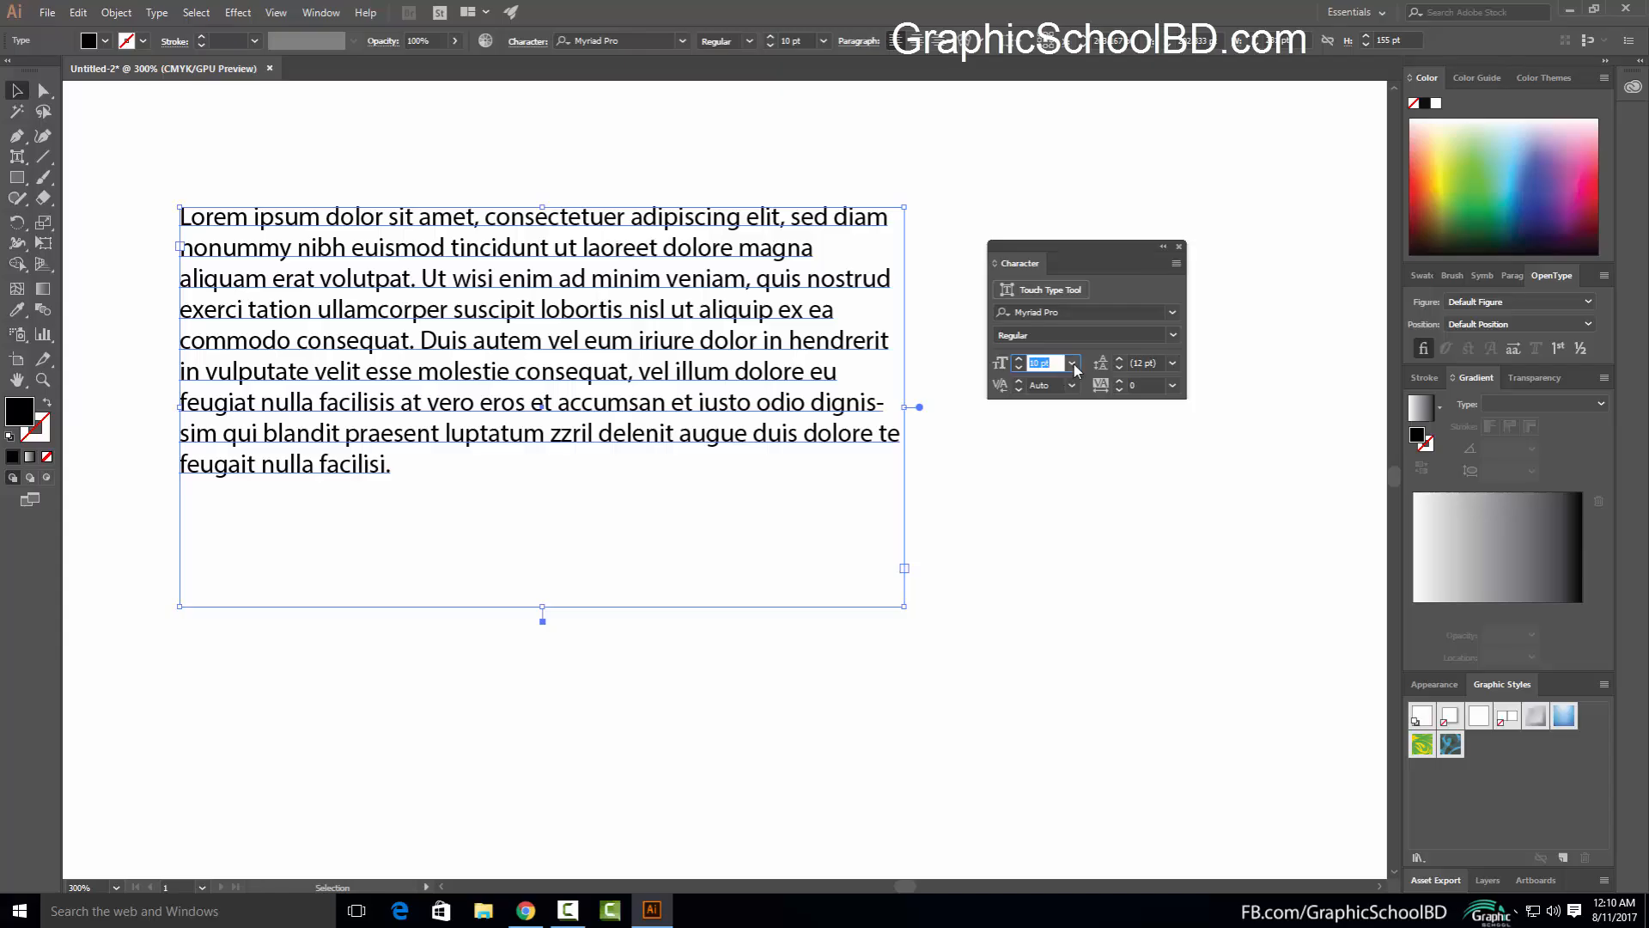
Choose preset font sizes for the paragraph, first 18 pt and finally 8 pt
left_click(1073, 363)
left_click(1072, 365)
left_click(1073, 364)
key("Down")
key("Down")
key("Down")
key("Down")
key("Return")
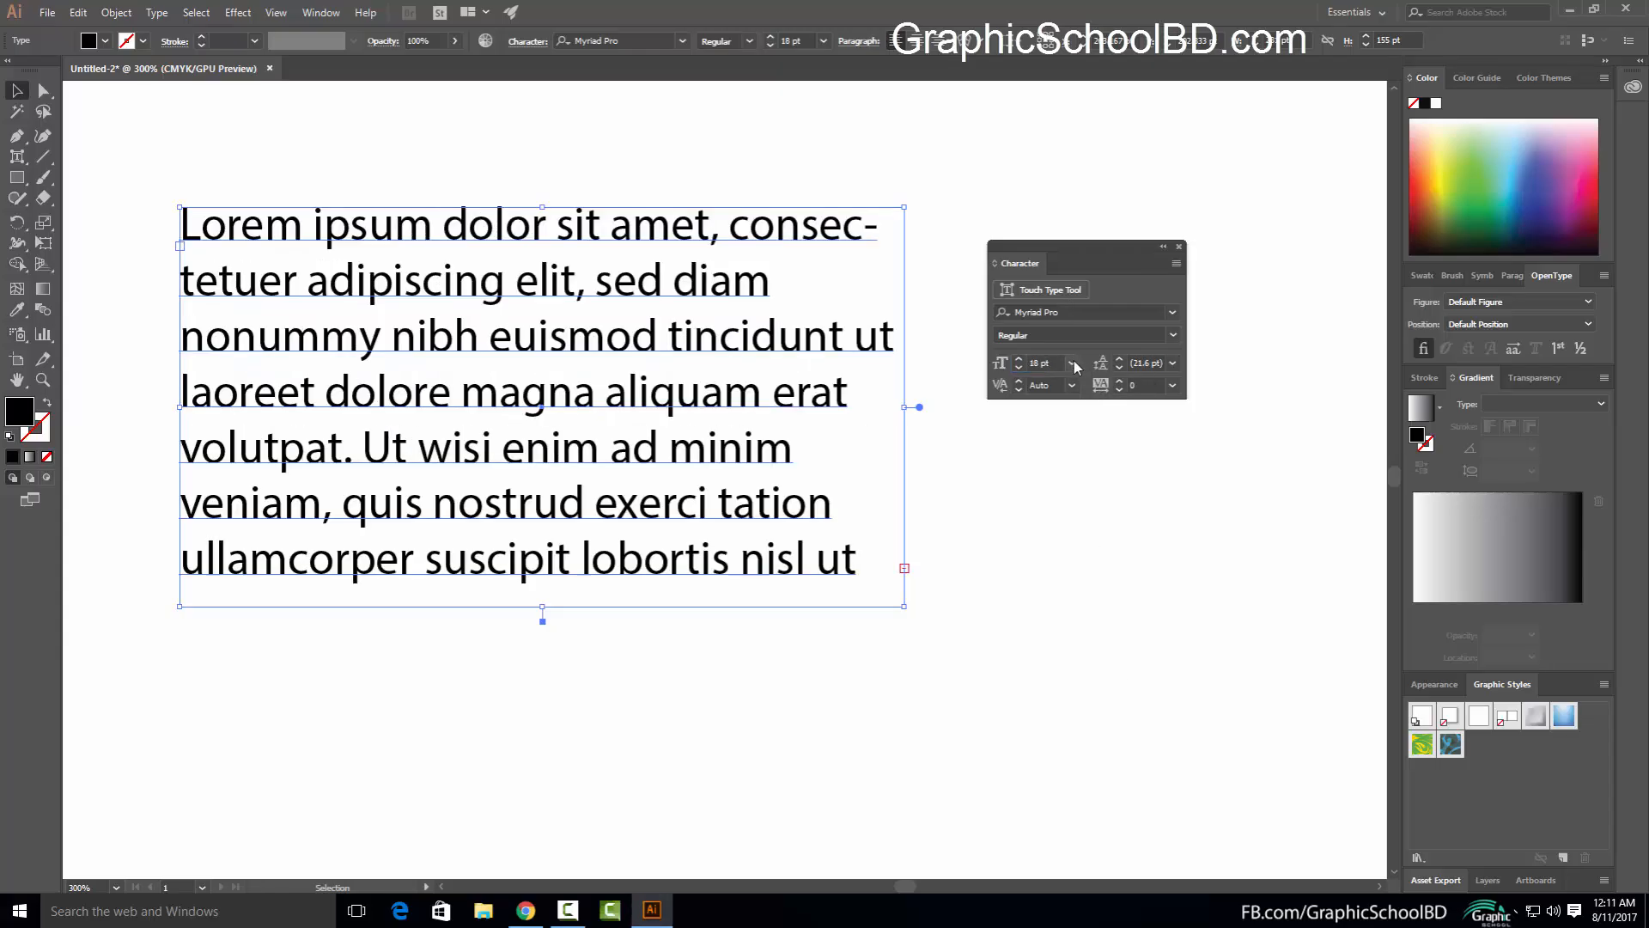
left_click(1073, 363)
left_click(1089, 439)
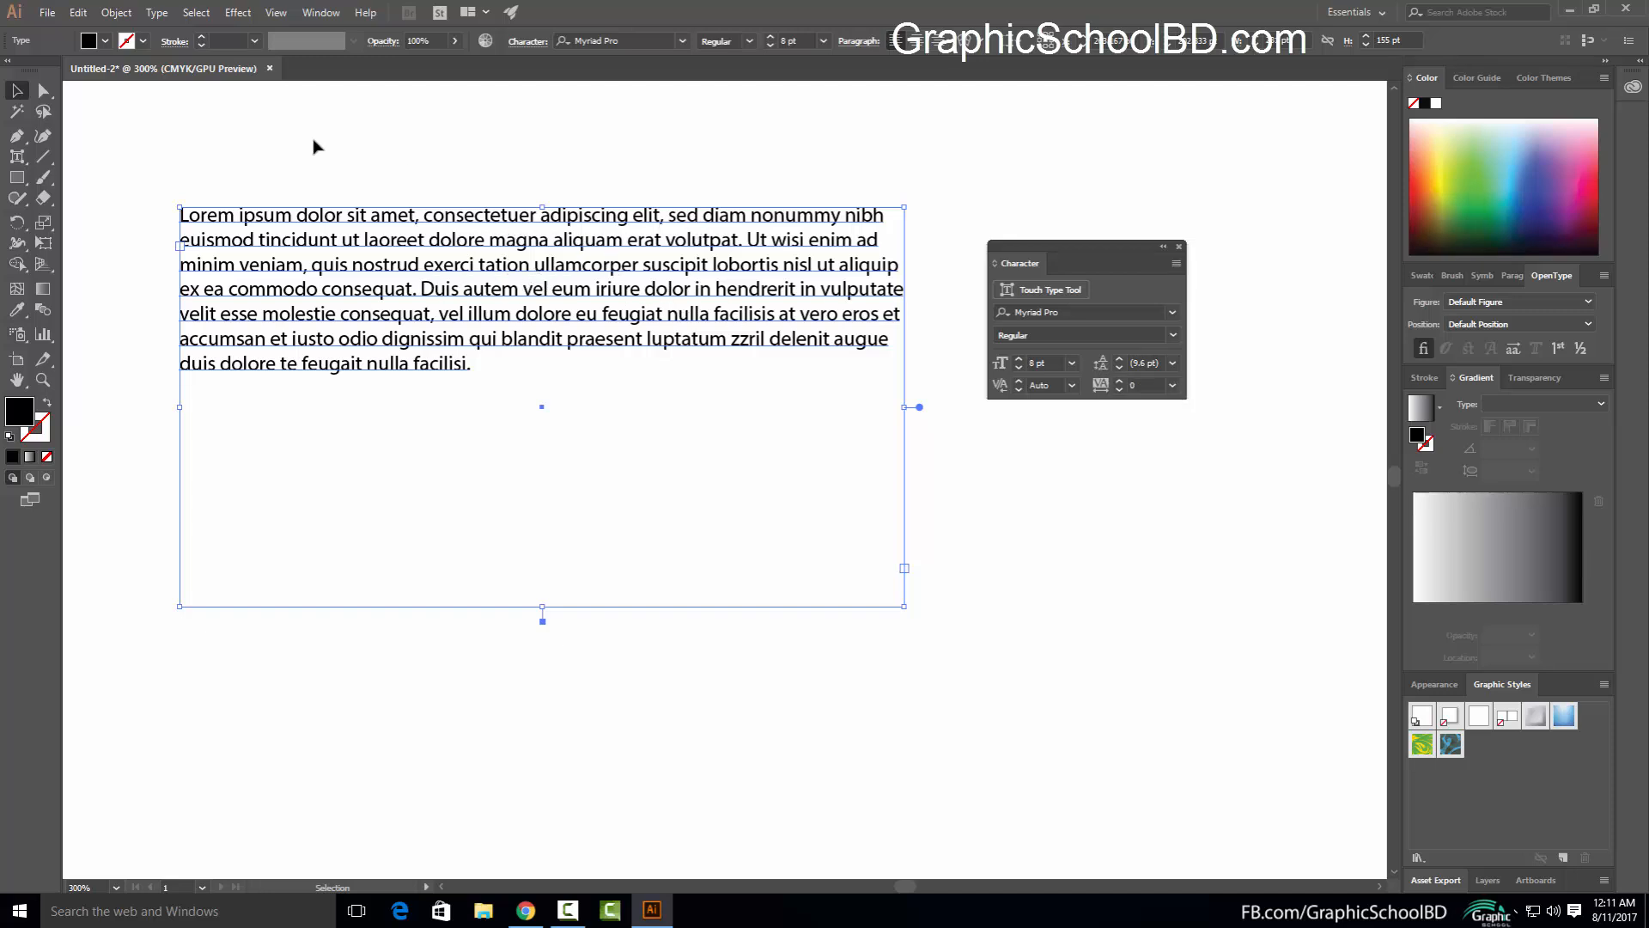
Raise the selected paragraph's leading in 1 pt increments to 16 pt
key("ctrl+plus")
key("ctrl+plus")
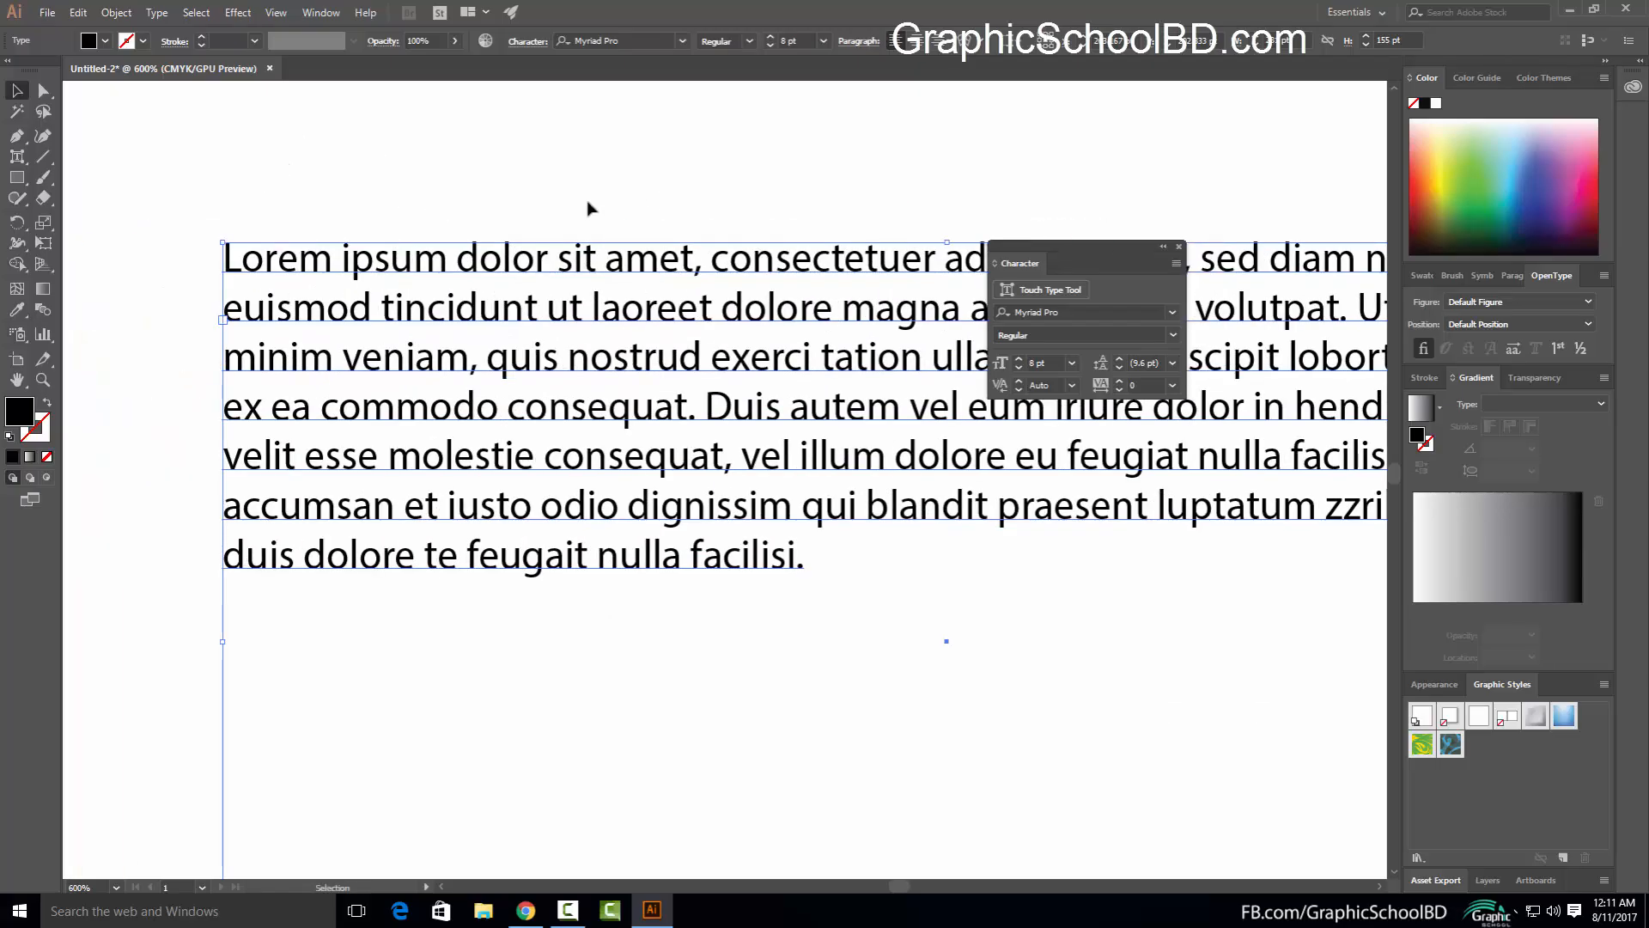
left_click(361, 167)
left_click_drag(271, 180, 423, 627)
left_click(1146, 363)
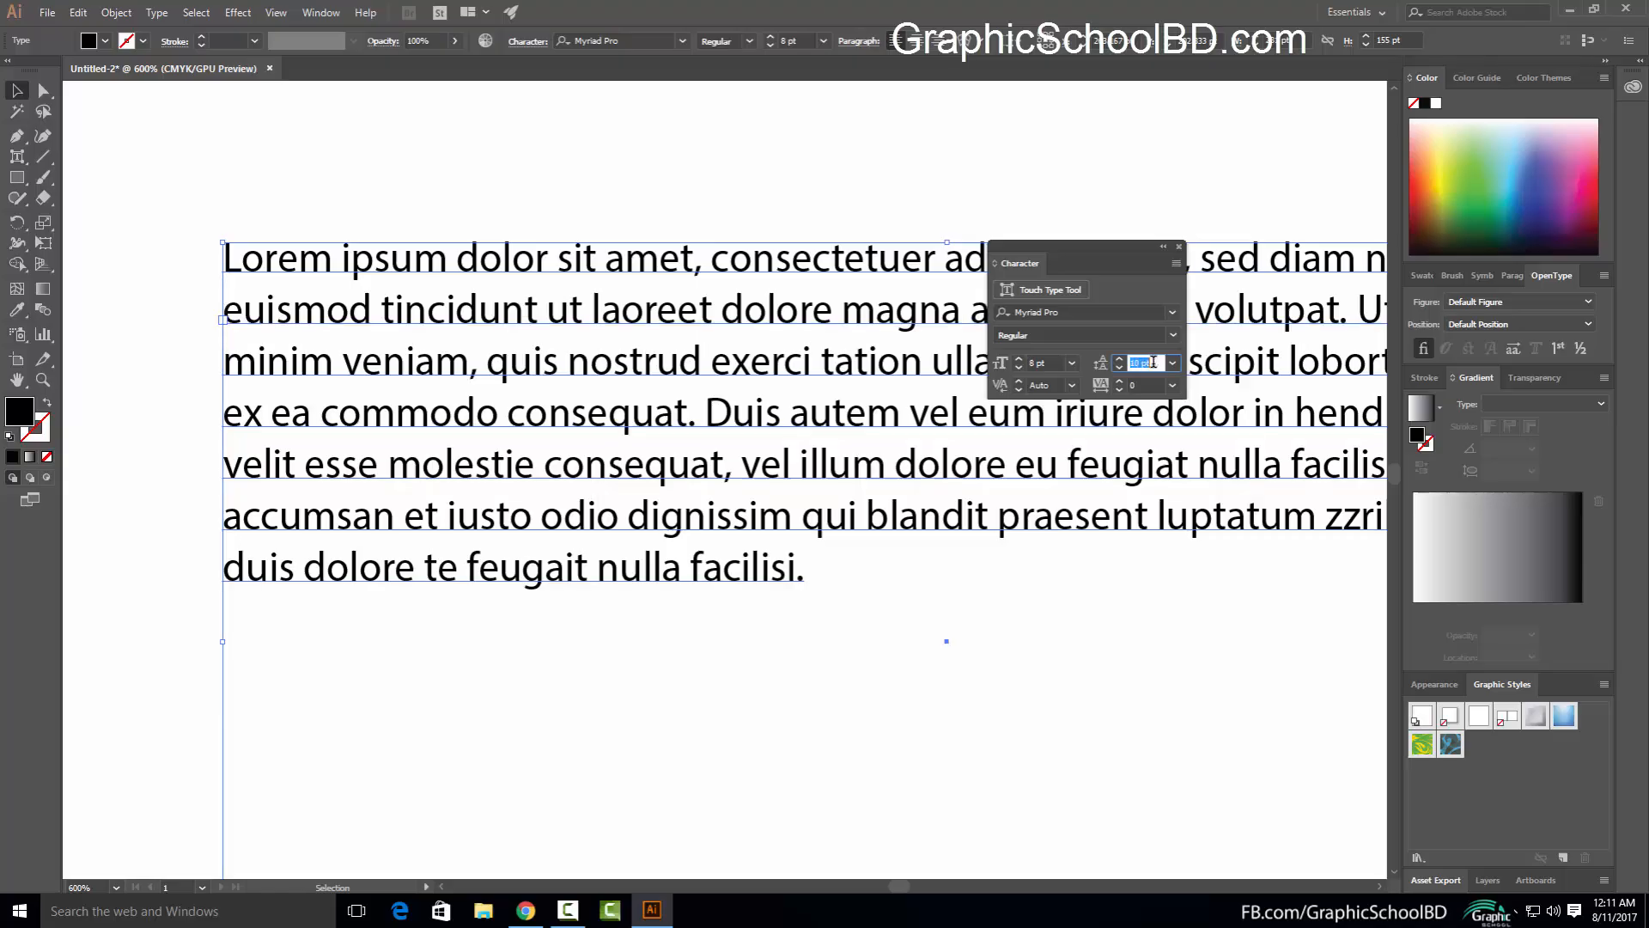
key("Up")
key("Up")
key("Up")
key("Up")
key("Up")
key("Up")
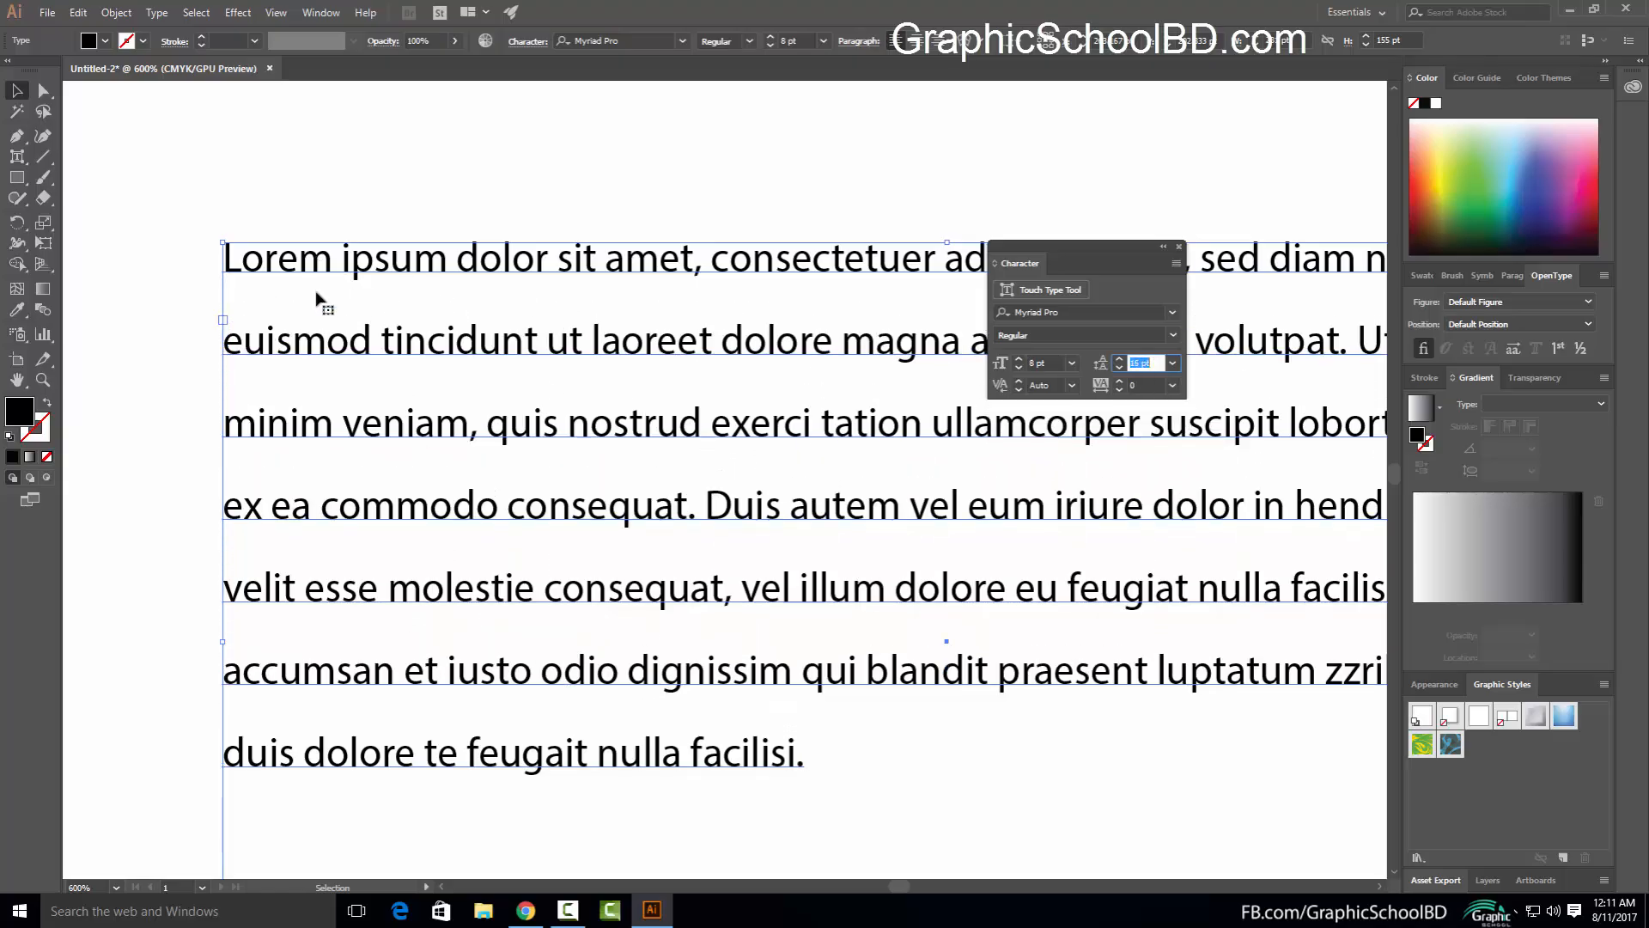
Lower the paragraph's leading in 1 pt increments to 4 pt so the lines overlap
key("Down")
key("Down")
key("Down")
key("Down")
key("Down")
key("Down")
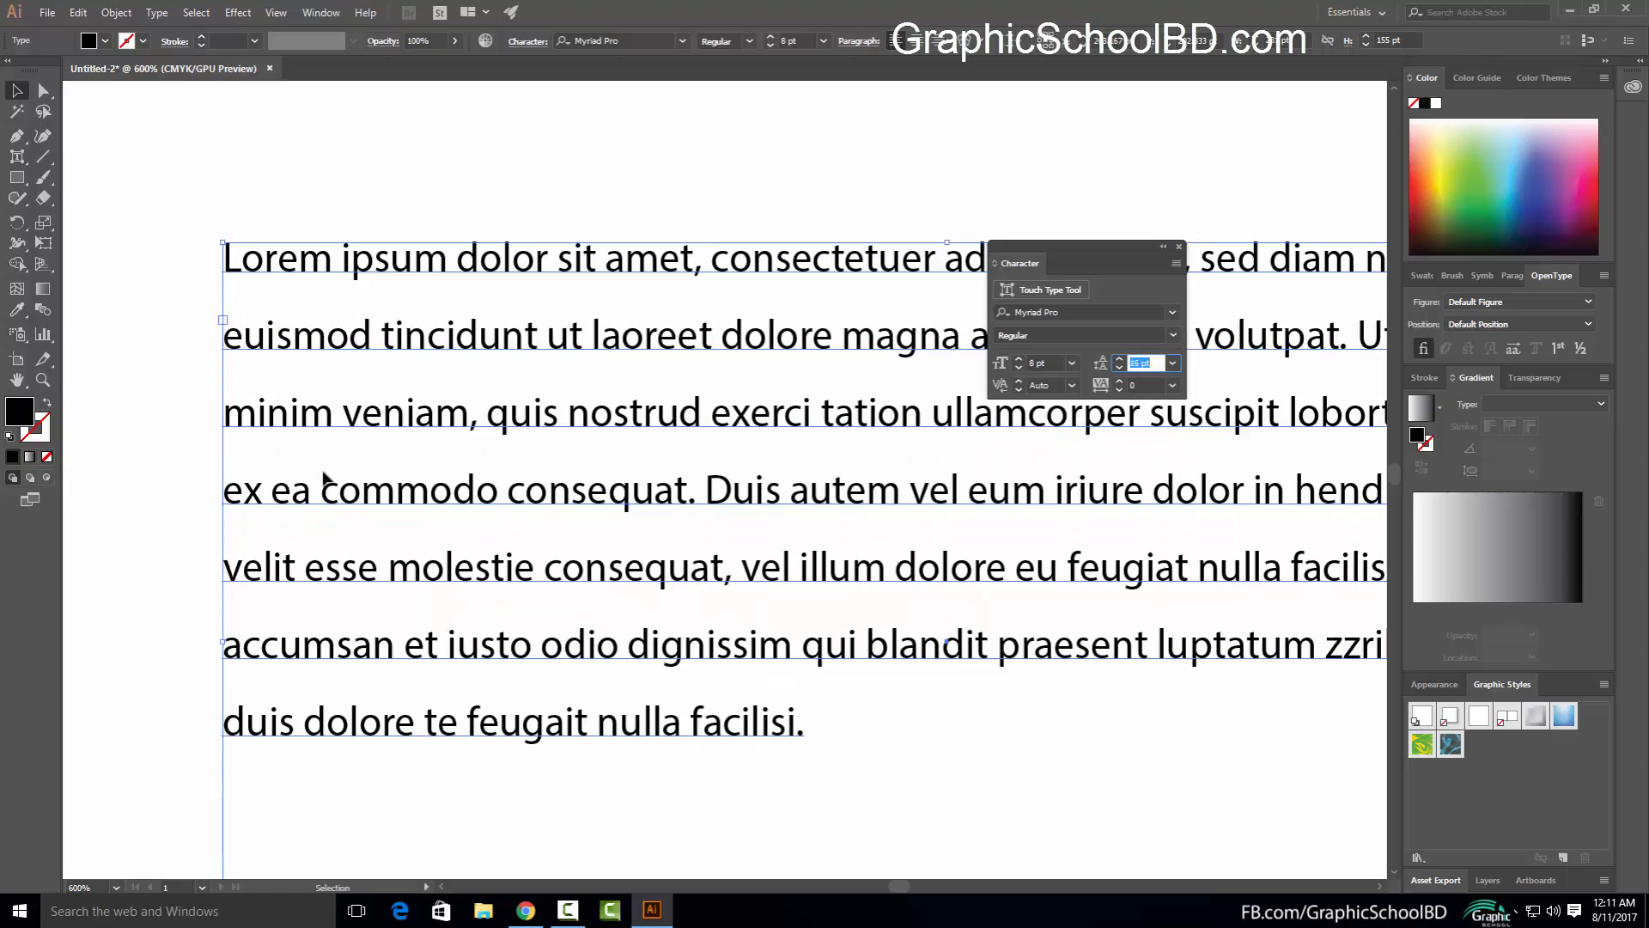
key("Down")
key("Down")
key("Down")
key("Down")
key("Down")
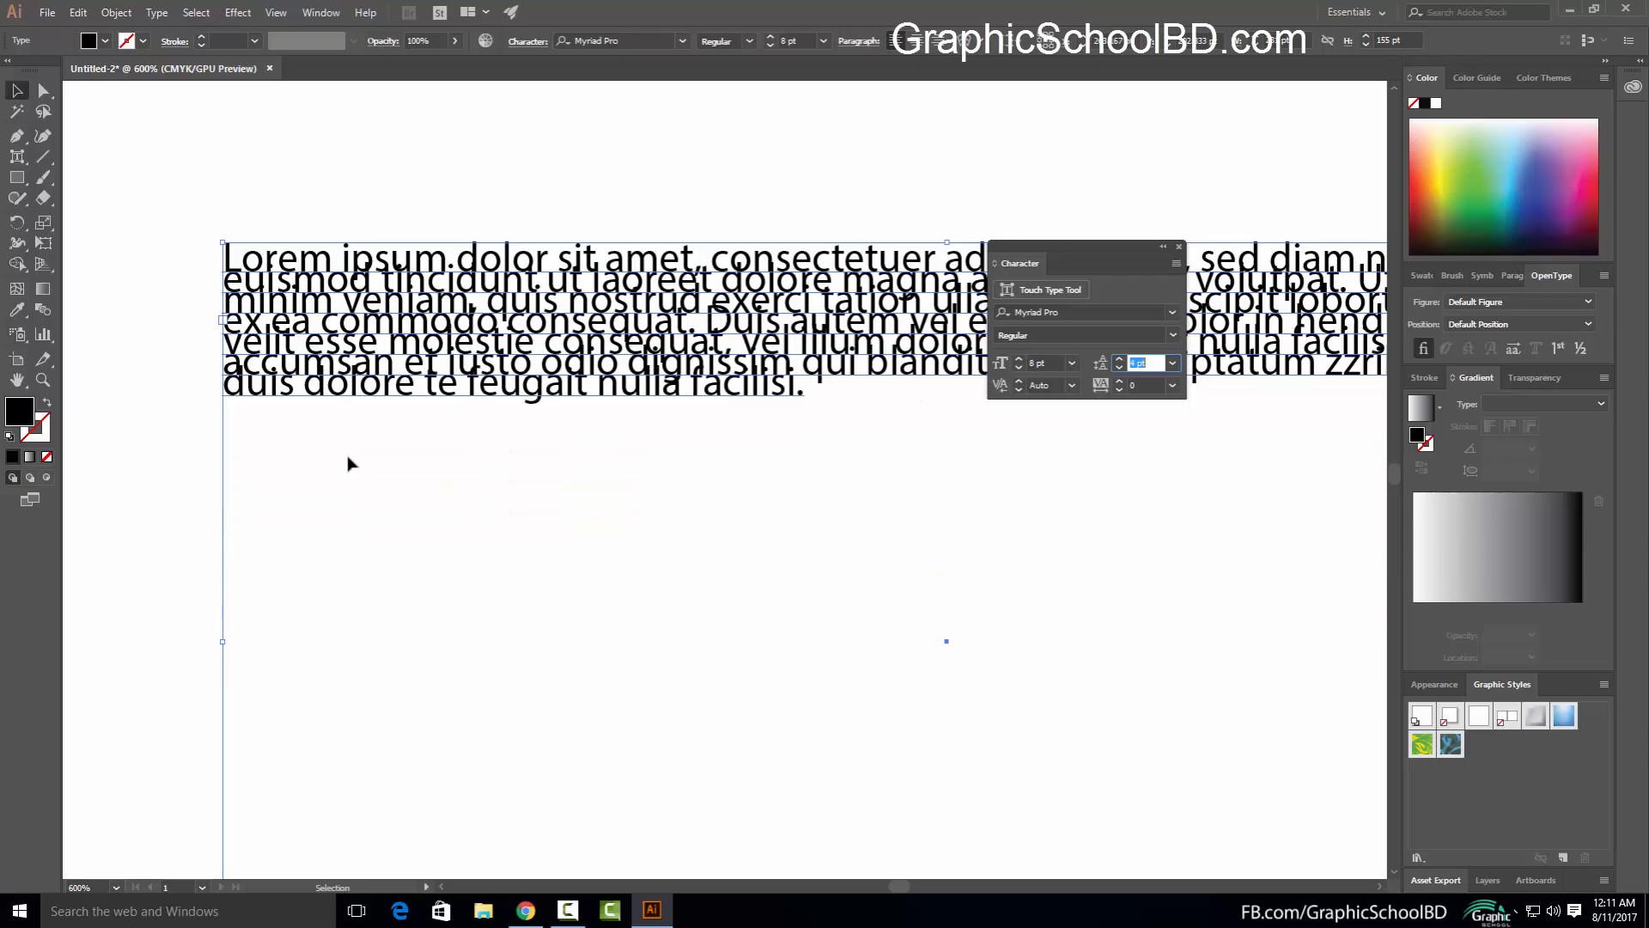
Raise the paragraph's leading in 1 pt increments to 9 pt
key("Up")
key("Up")
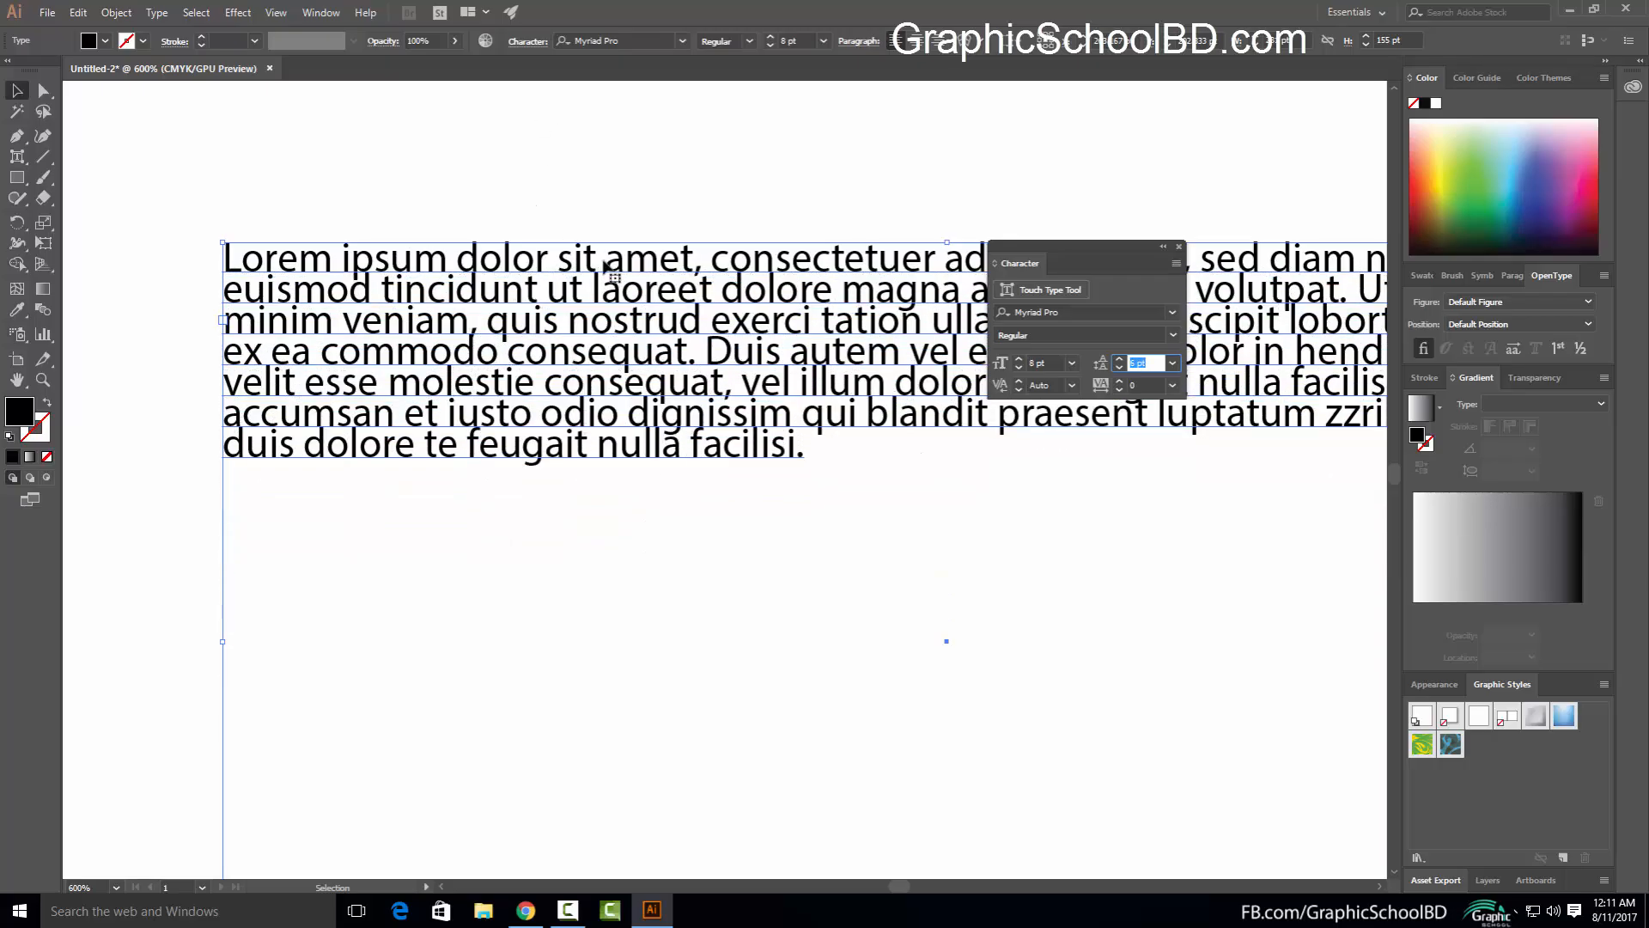
key("Up")
key("Up")
key("Up")
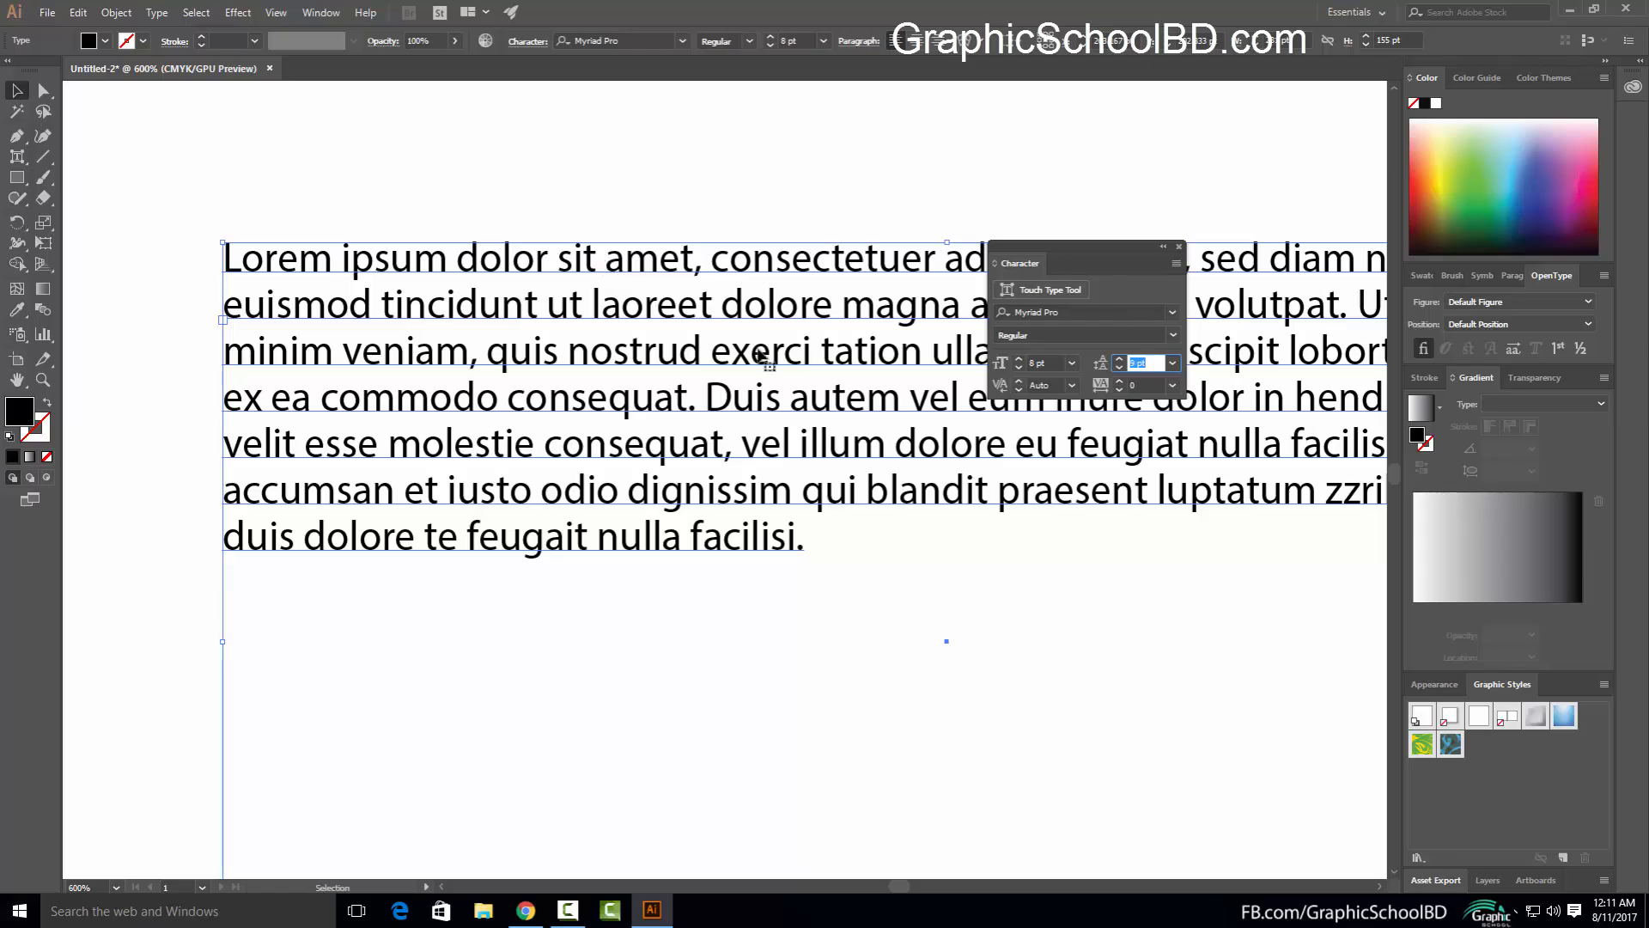
Reselect the paragraph frame and set its font size to 10 pt
left_click(591, 161)
left_click(633, 402)
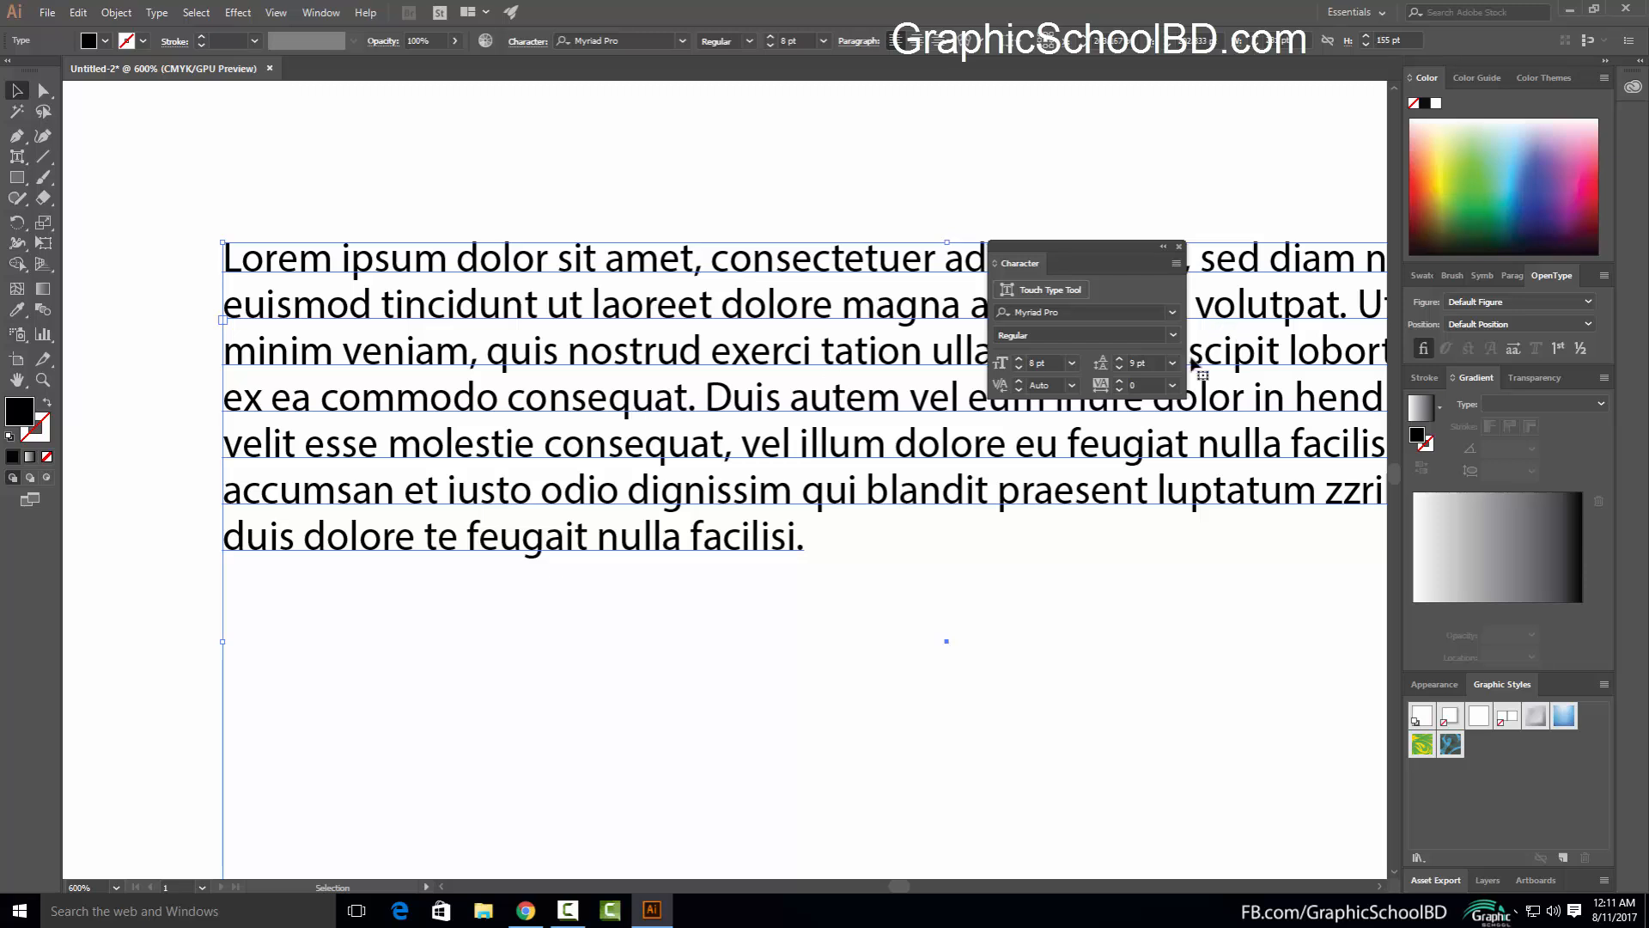
left_click(1046, 362)
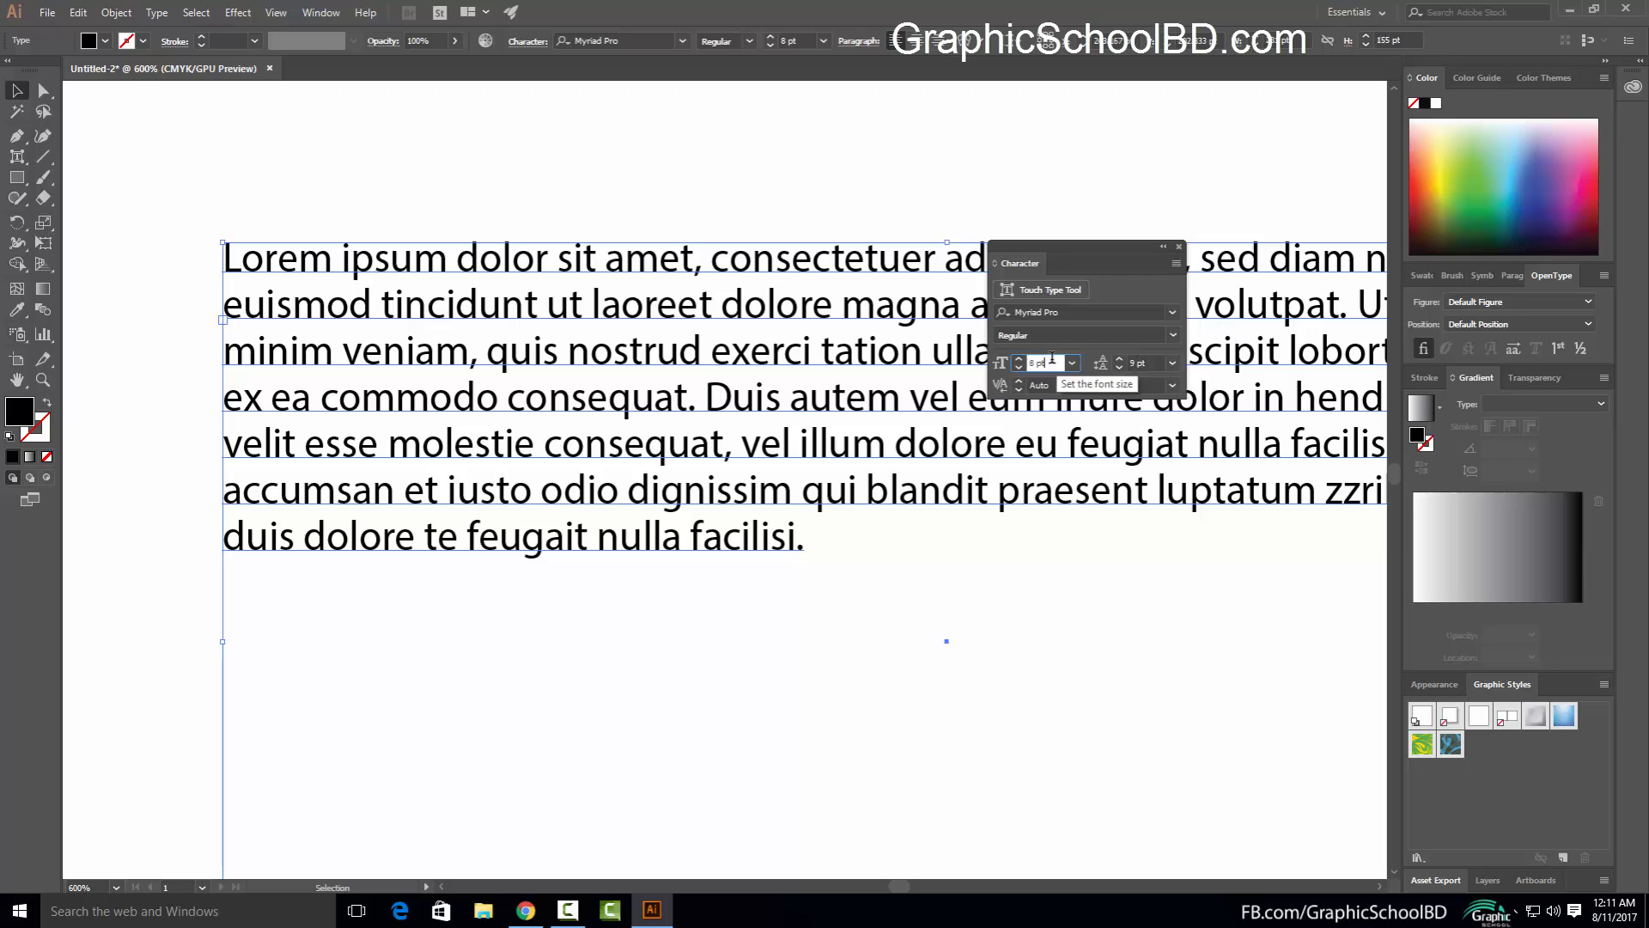
type("10")
Try wider leading values on the paragraph, first 15 pt and then 13 pt
left_click(1158, 363)
left_click_drag(1157, 363, 1083, 363)
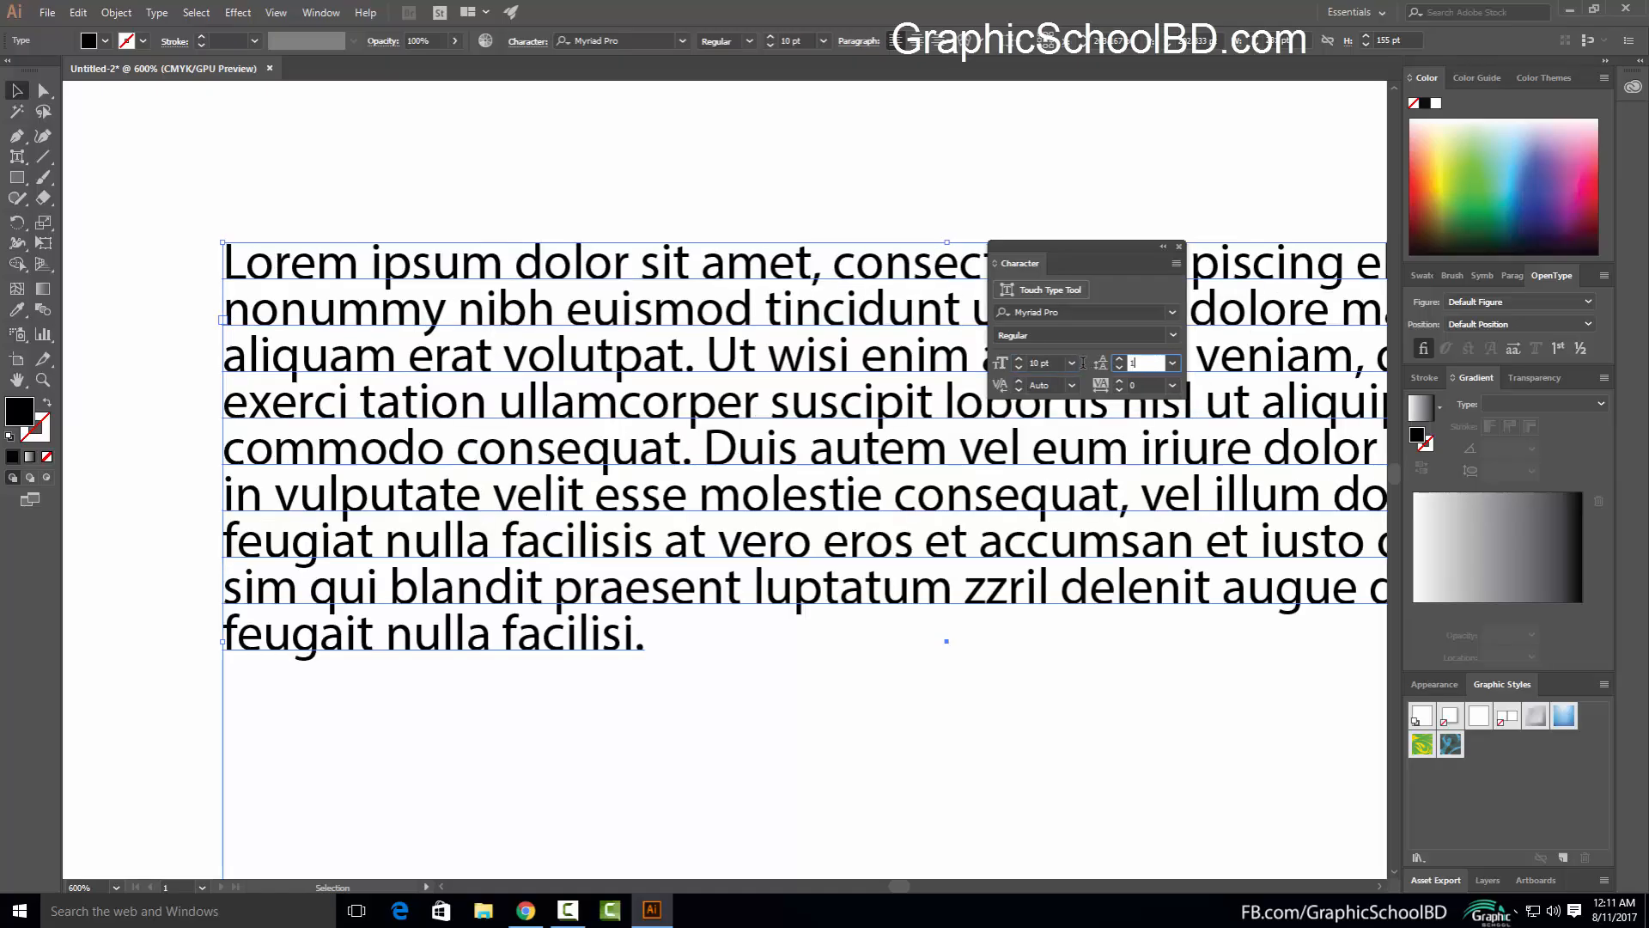
key("Return")
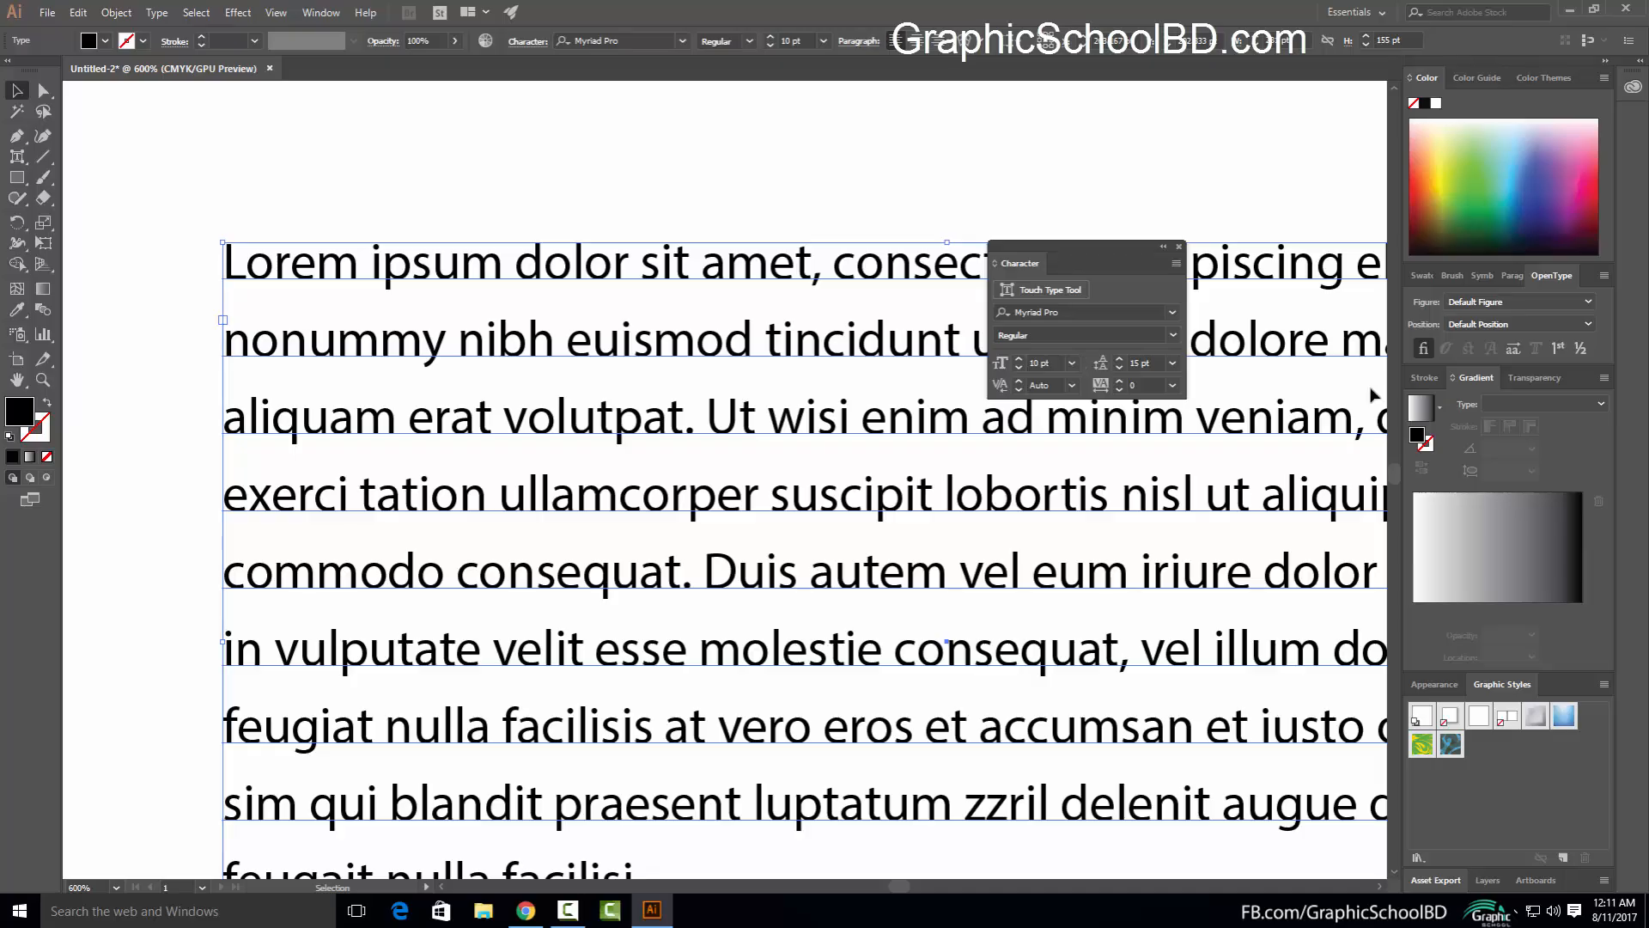
left_click_drag(1155, 363, 1126, 363)
type("13")
key("Return")
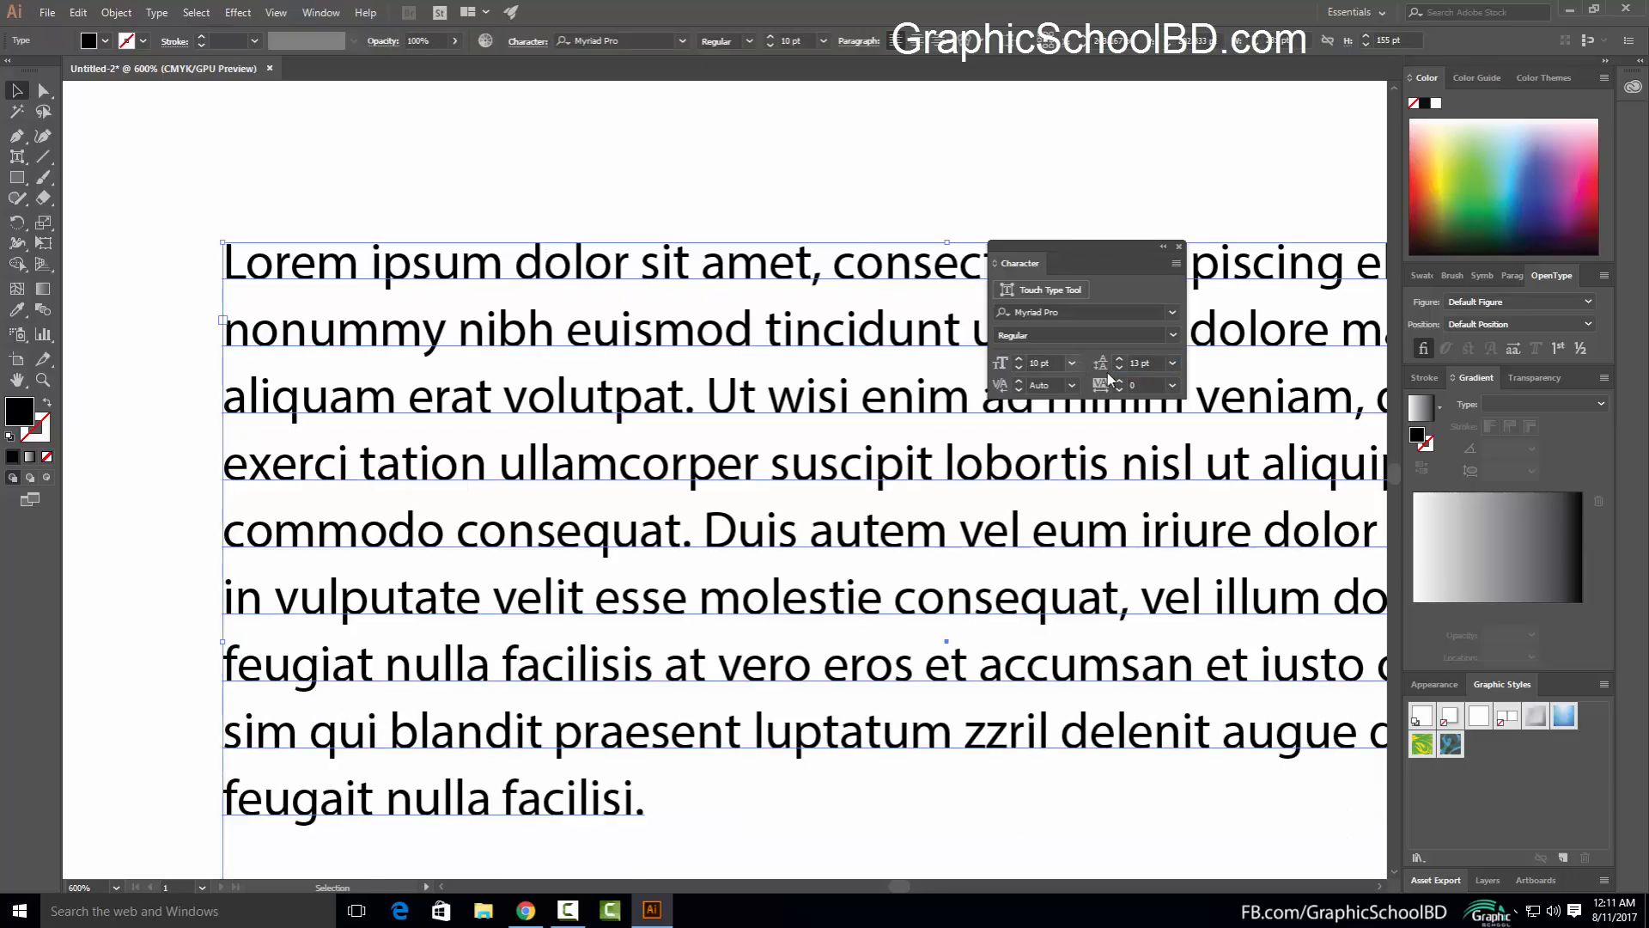
Set the paragraph's leading to 10 pt
left_click_drag(1151, 361, 1125, 362)
type("10")
key("Return")
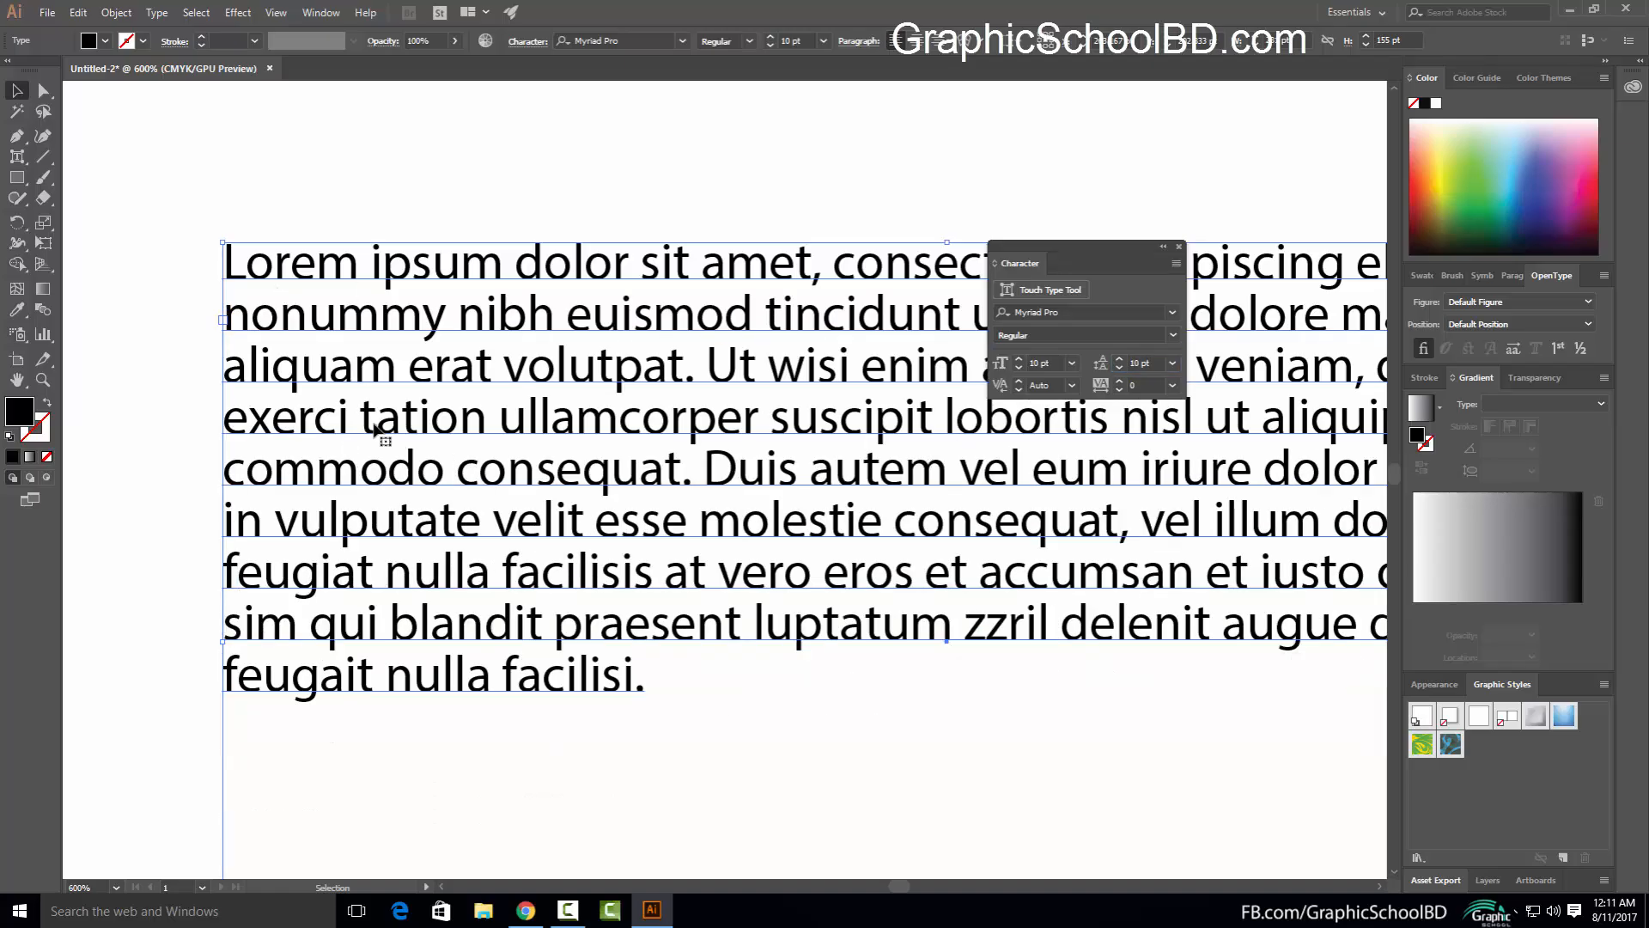
Set the paragraph's leading to 13 pt and deselect the text frame
left_click_drag(1154, 364, 1126, 362)
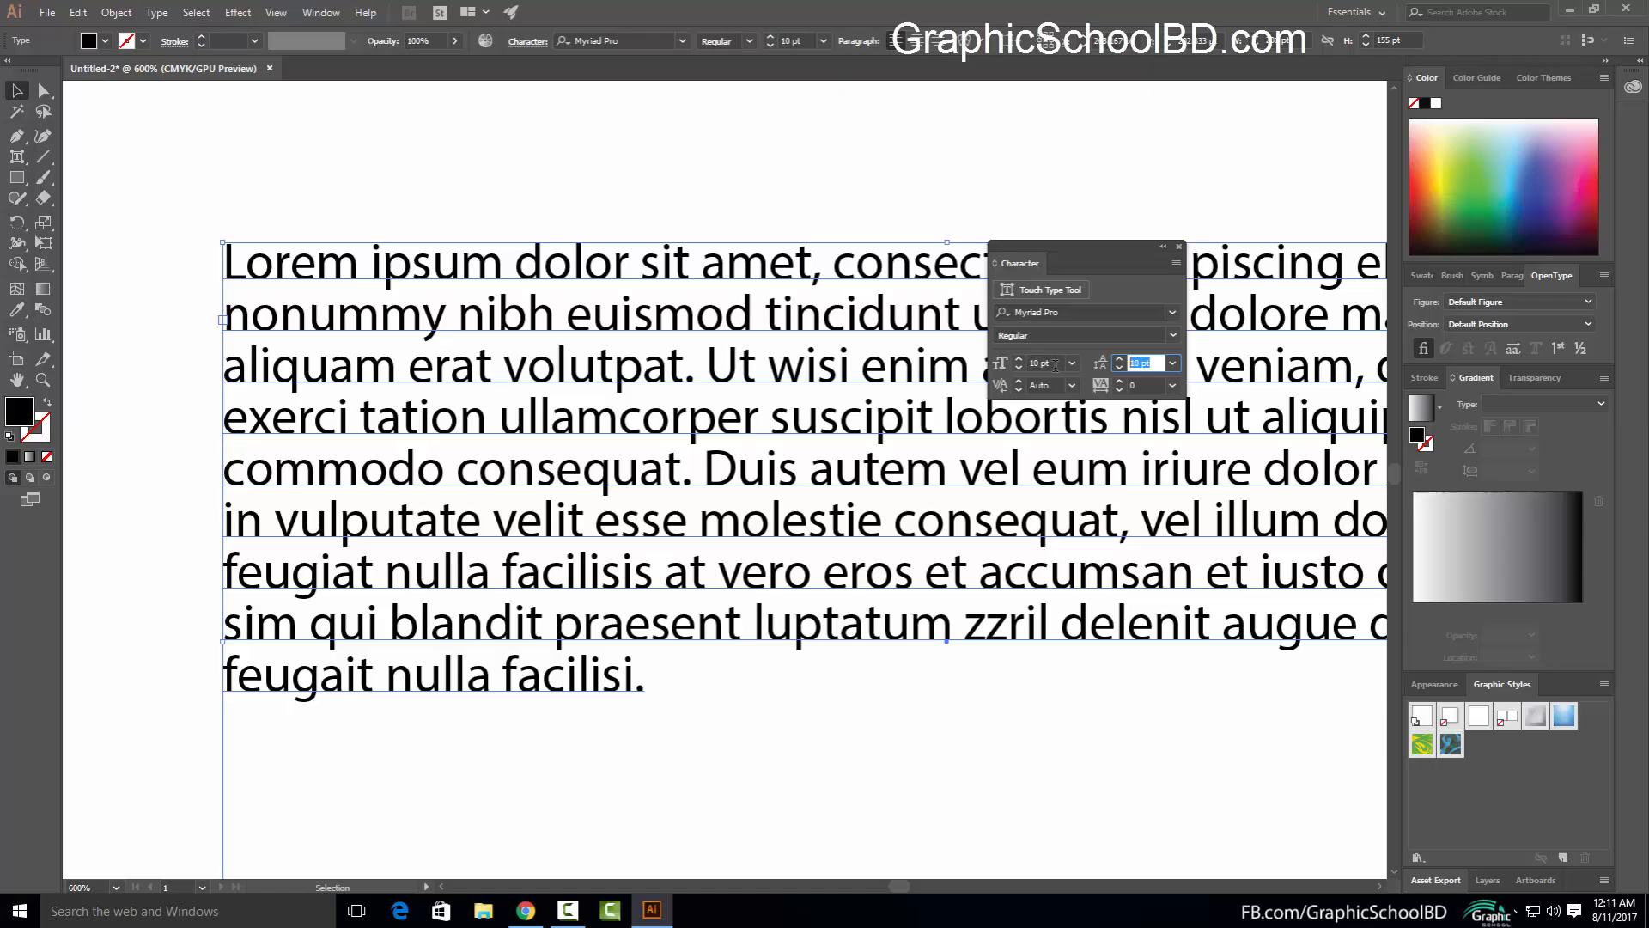
type("13")
key("Return")
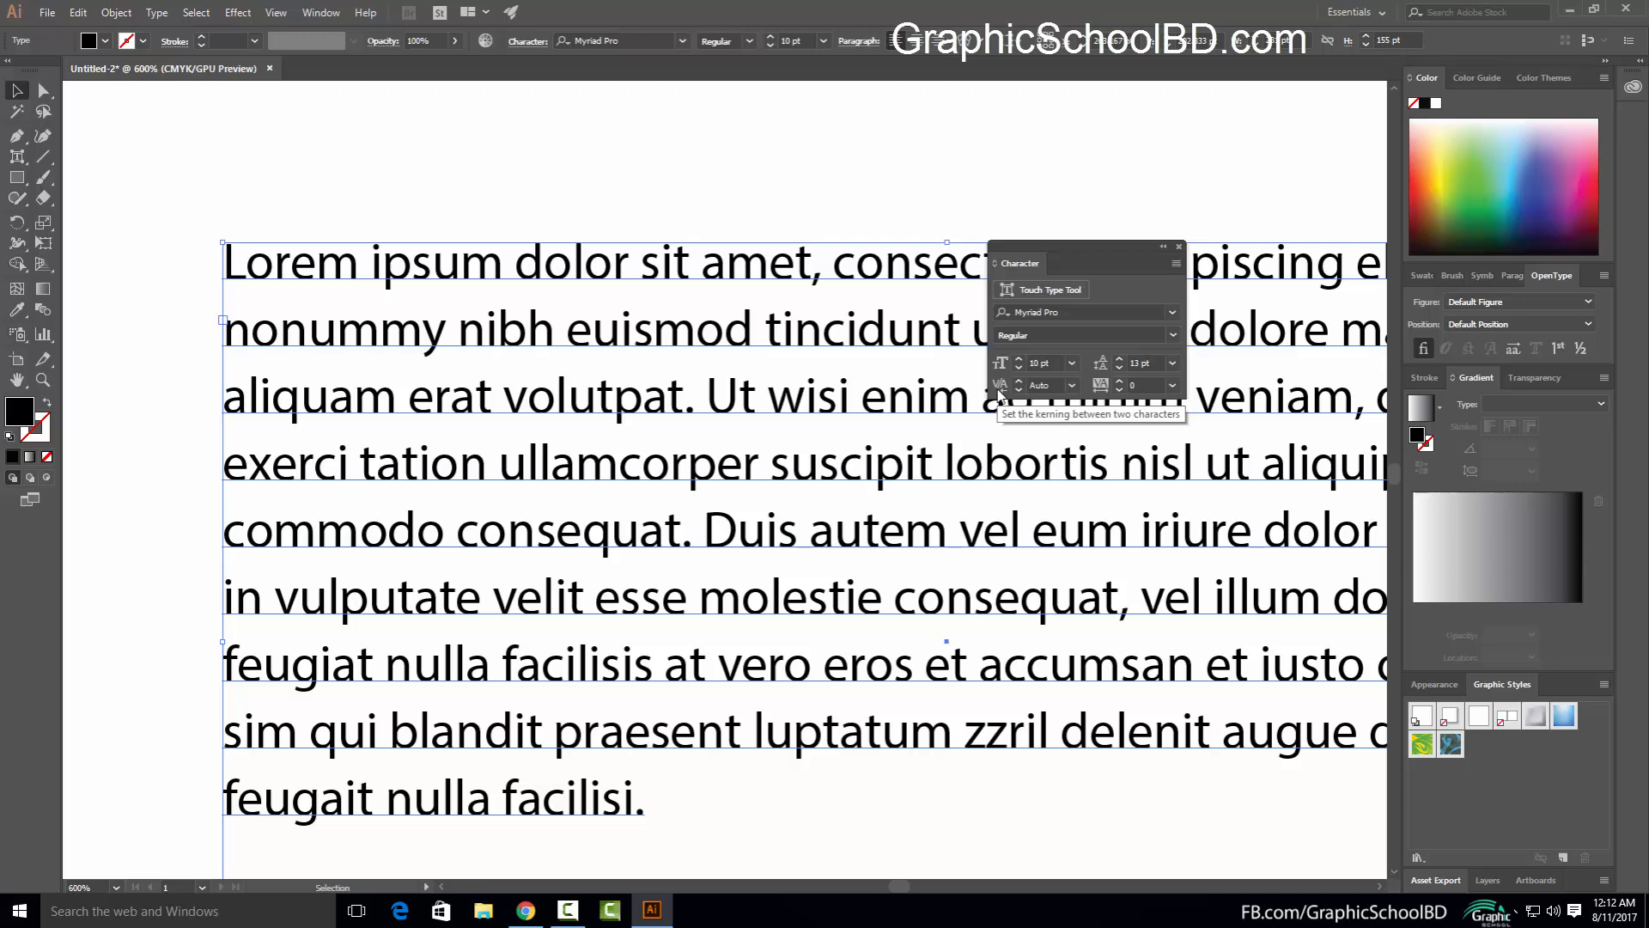
left_click(584, 123)
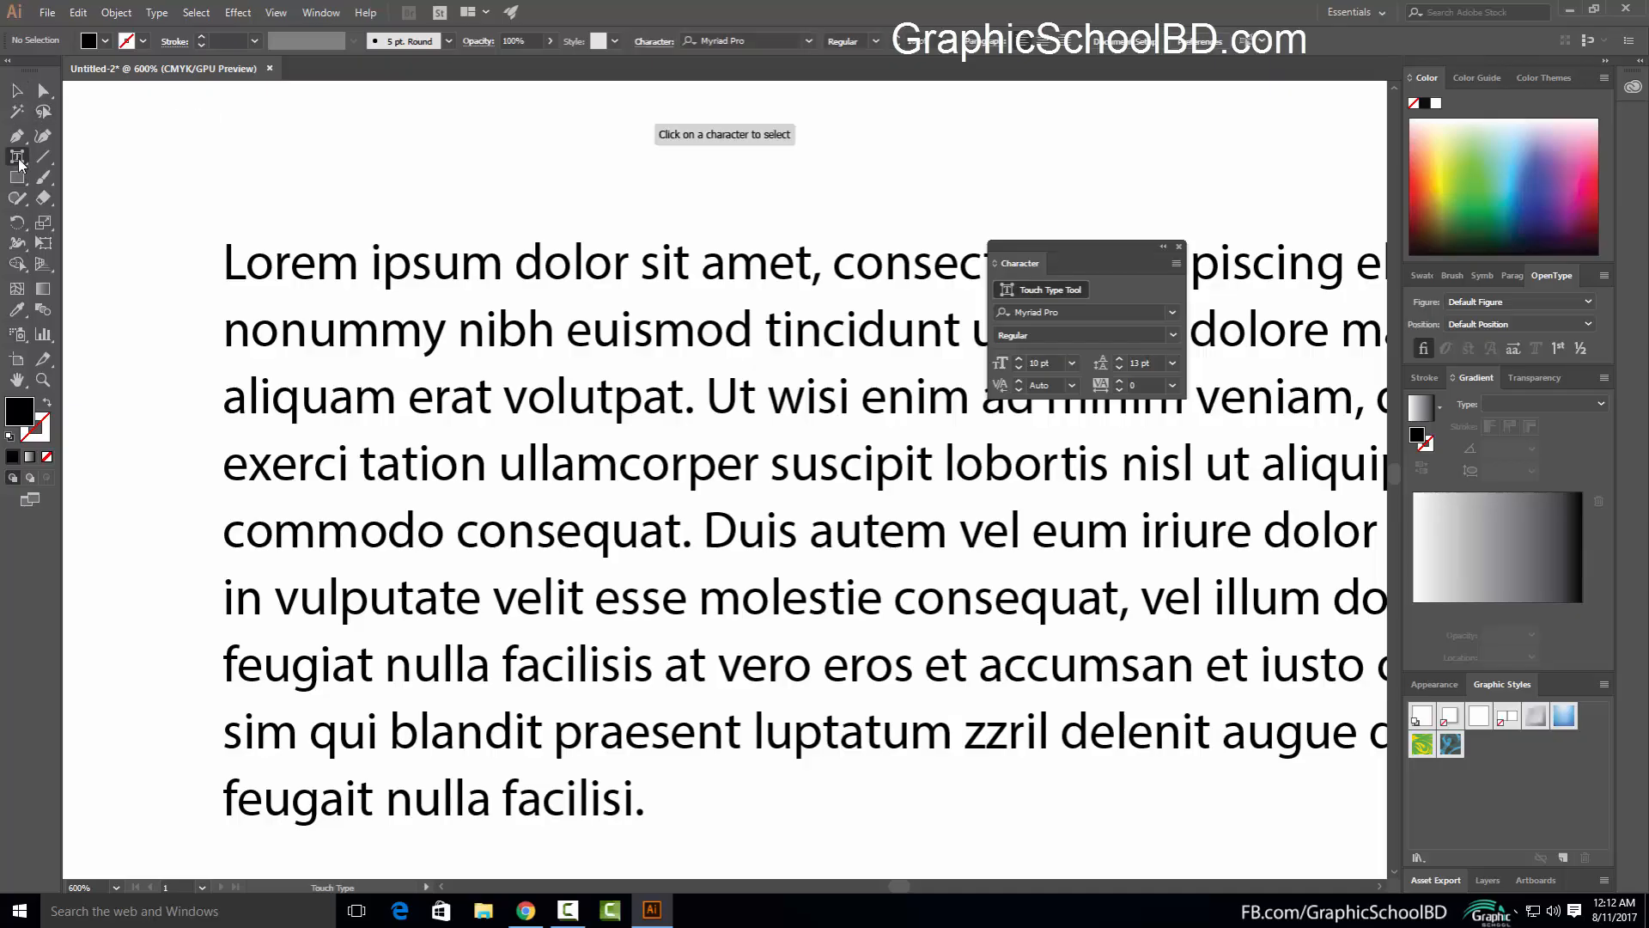
With the Type tool, place the cursor between "L" and "o" in "Lorem" and set the kerning to 25
left_click_drag(16, 157, 77, 158)
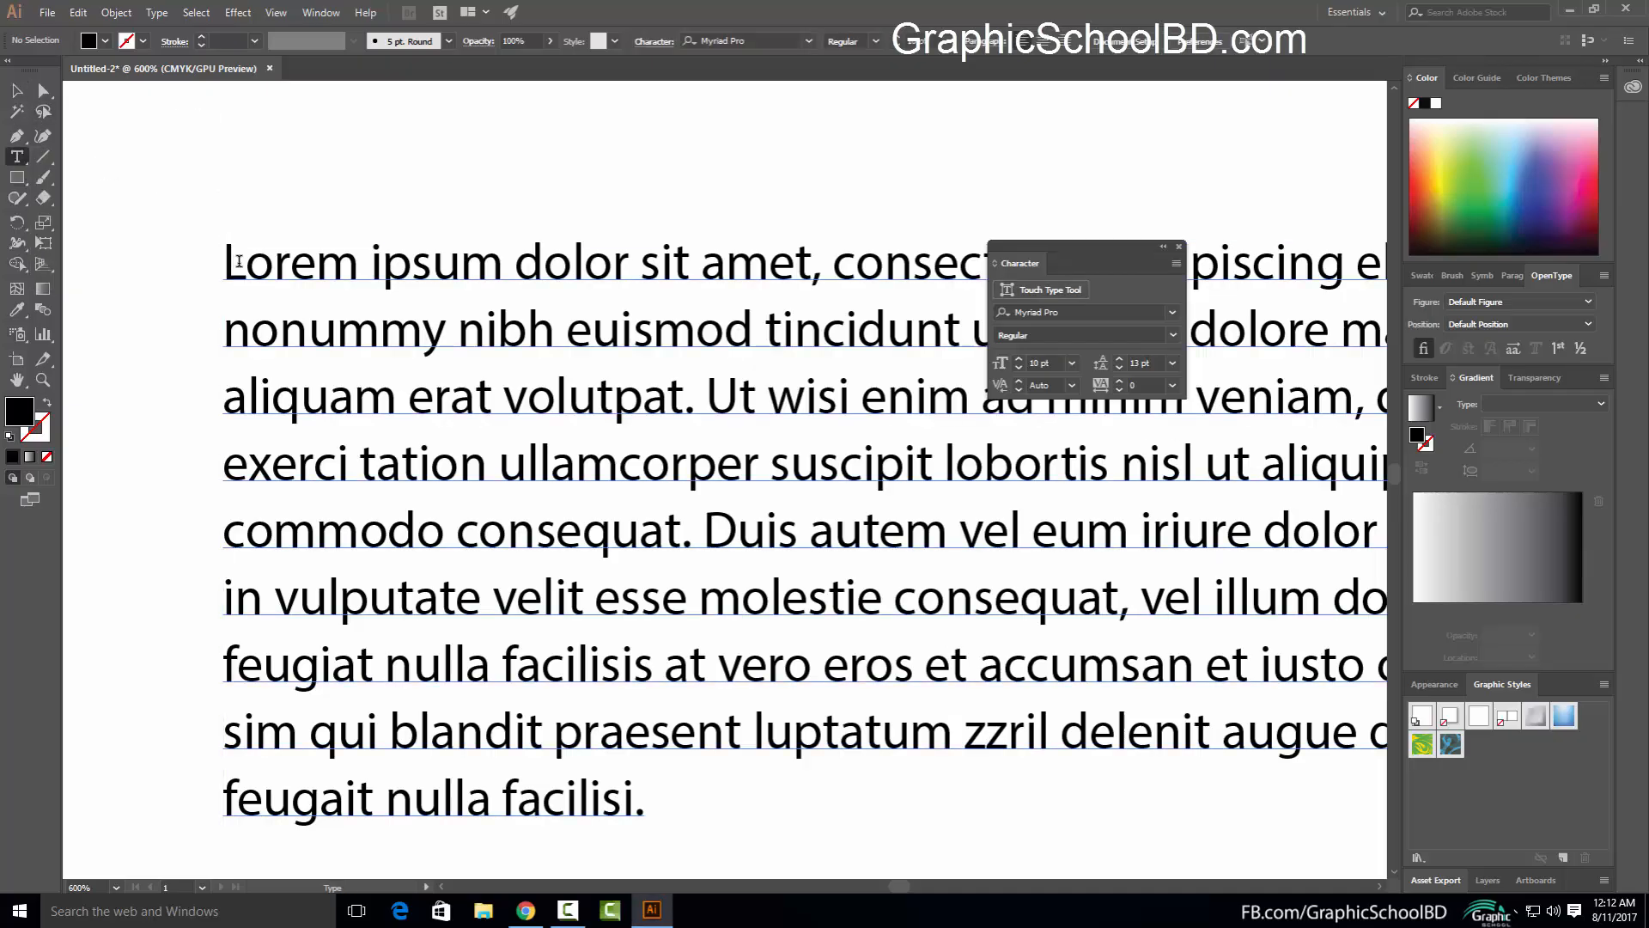
scroll(234, 249, "up", 4)
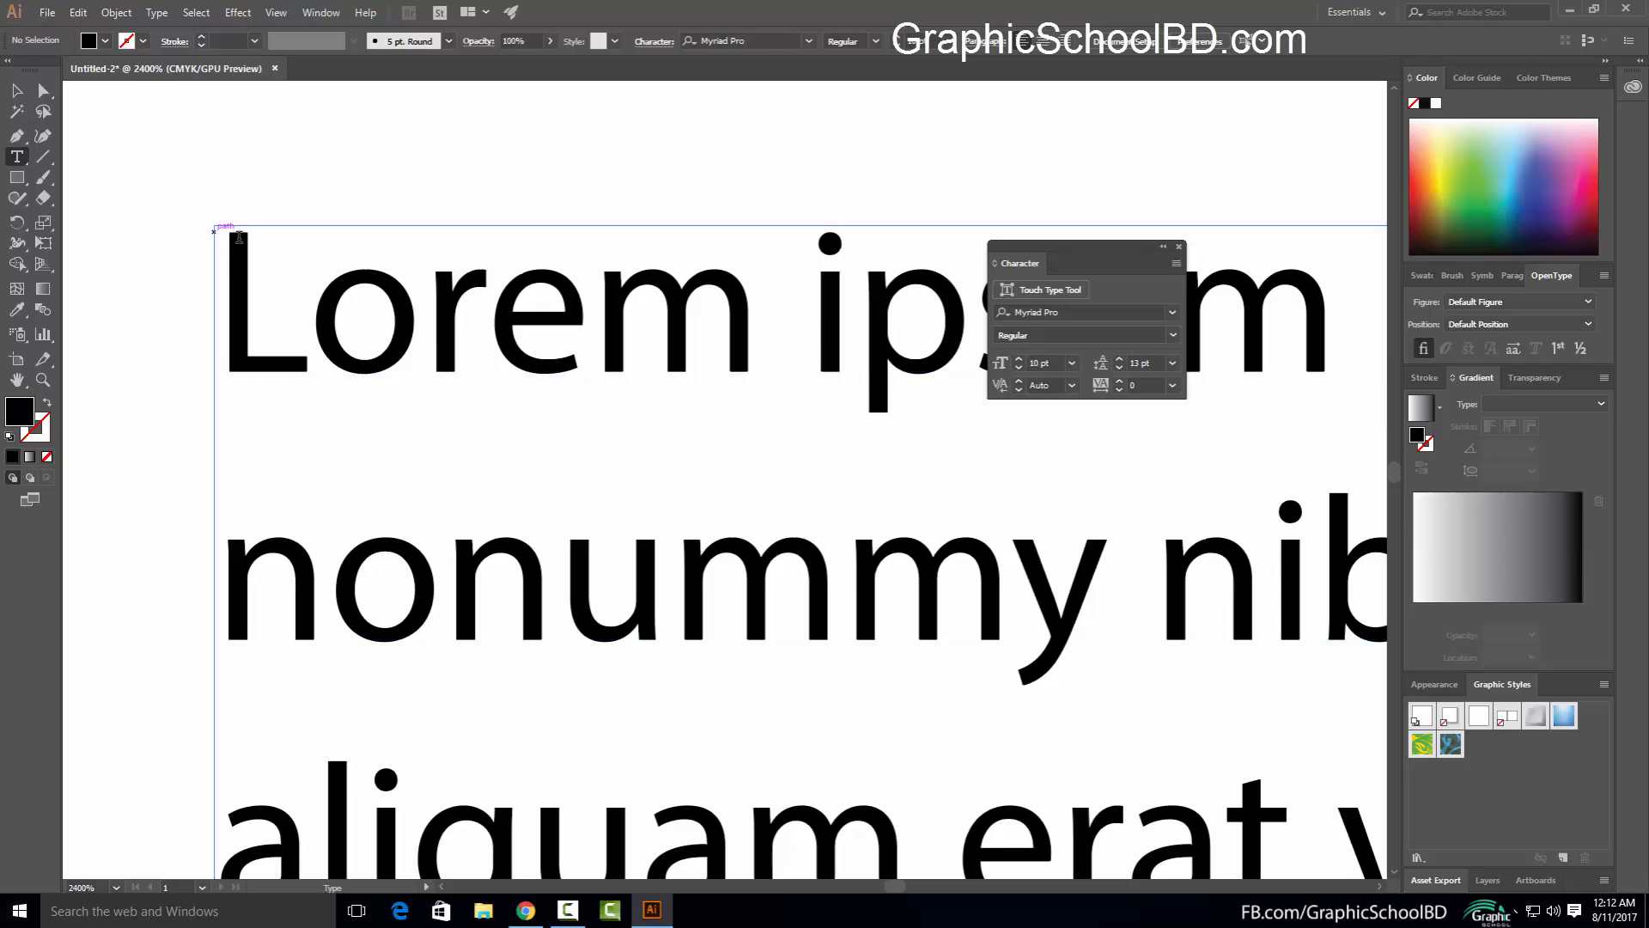
left_click(313, 330)
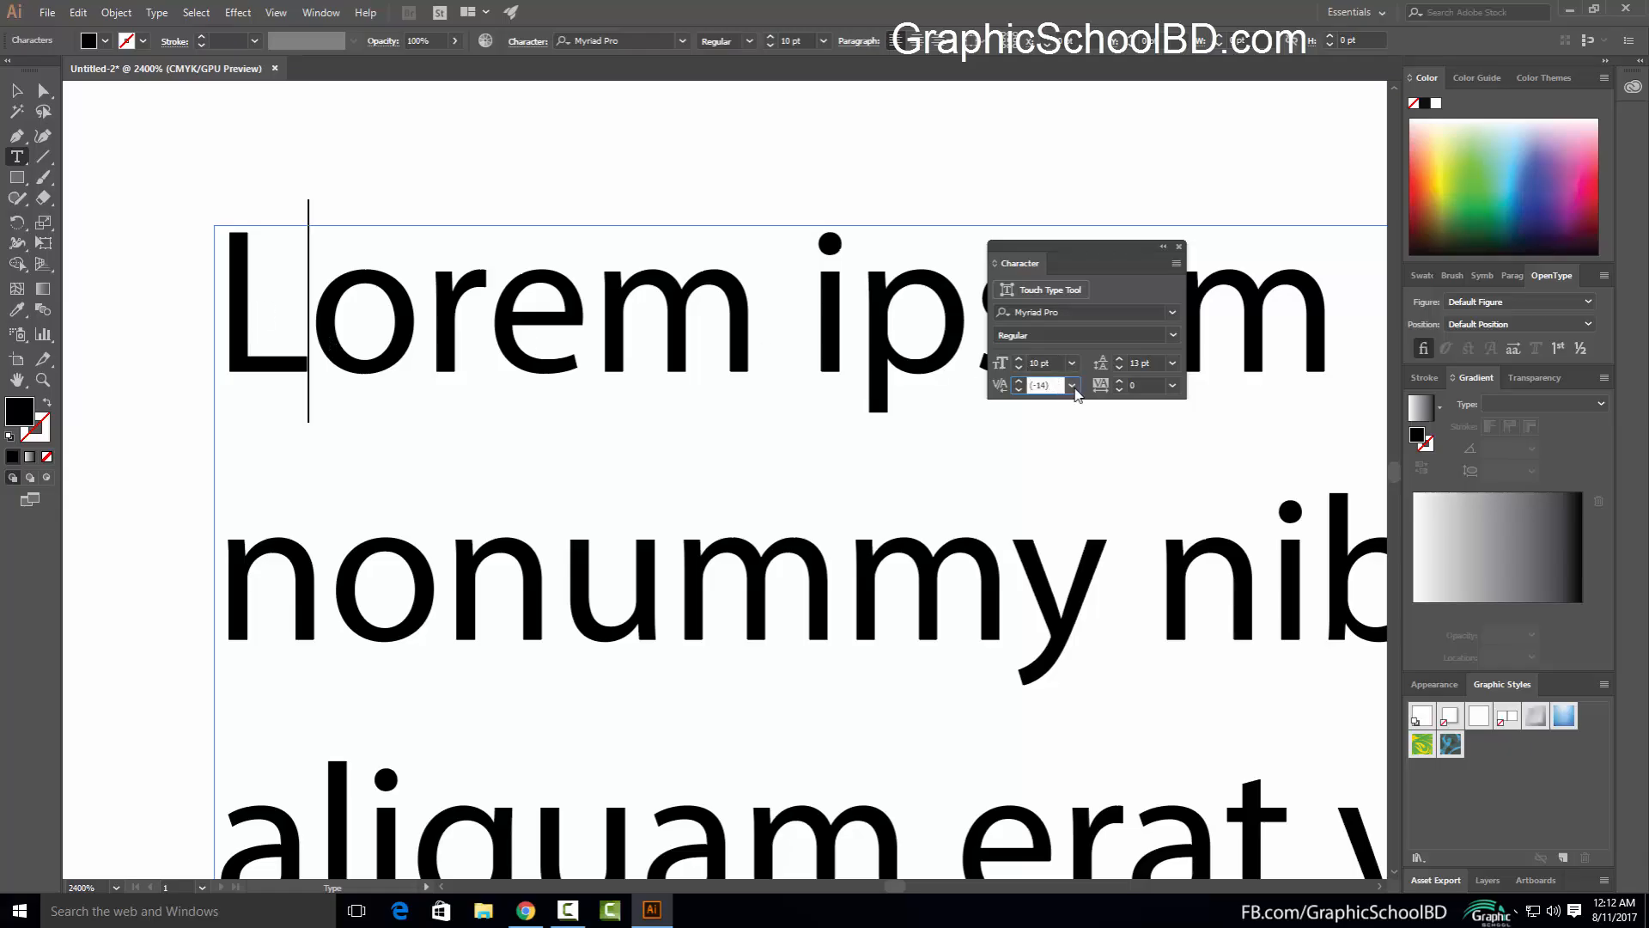
left_click(1072, 384)
left_click(1091, 642)
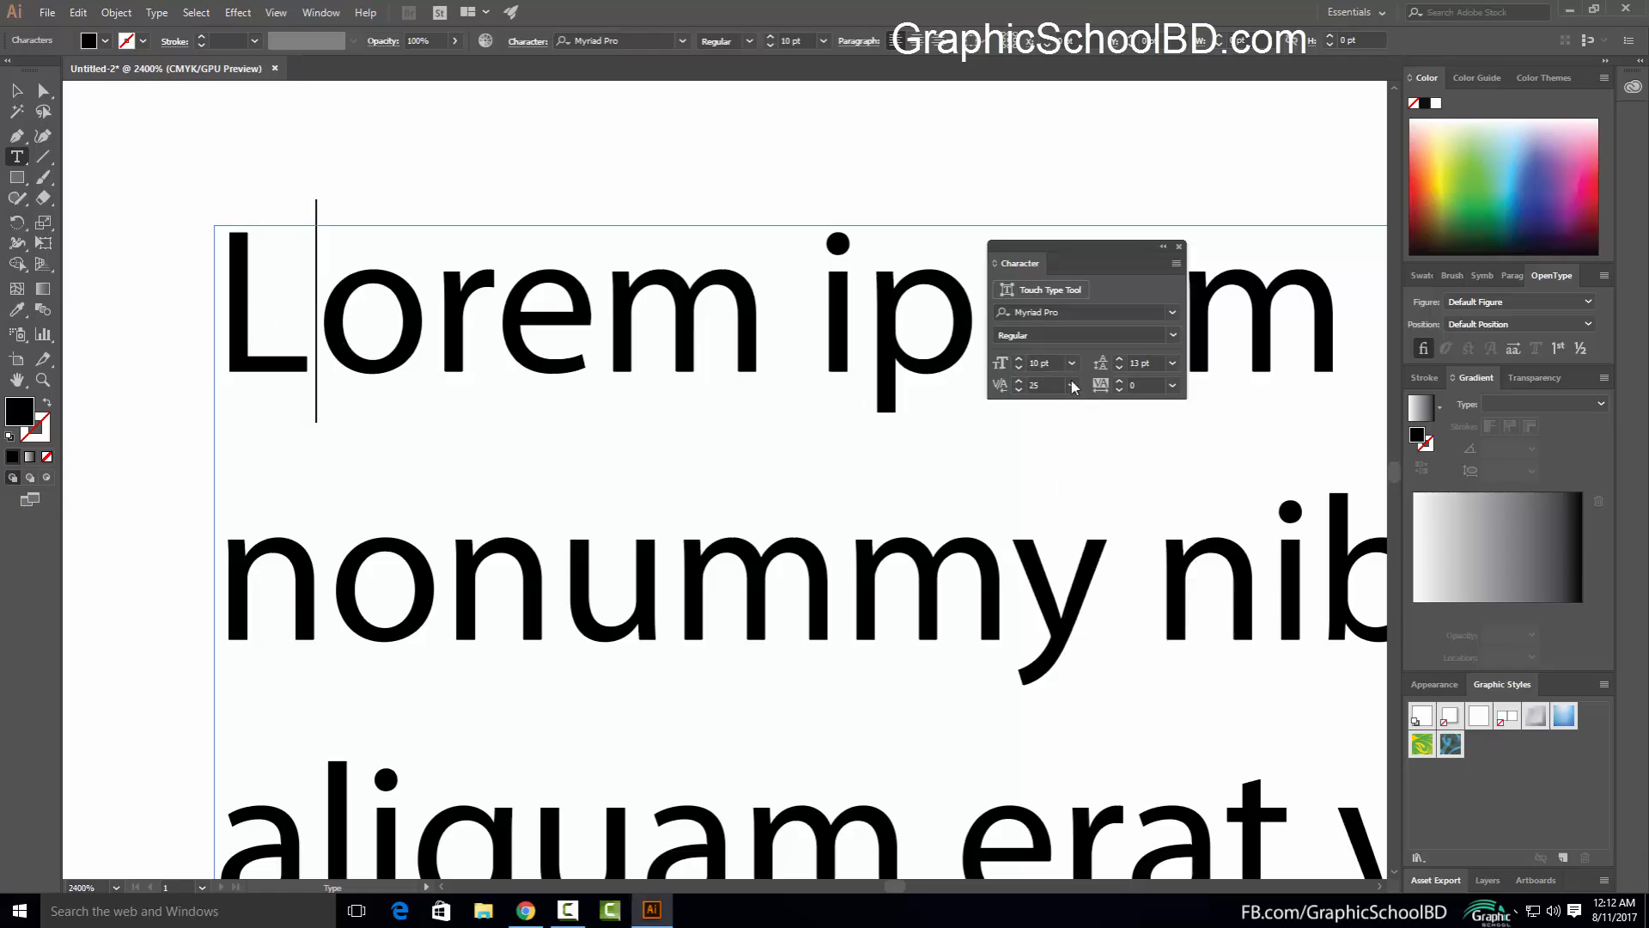
Try larger preset kerning values between the "L" and "o", first 100 and then 200
left_click(1072, 385)
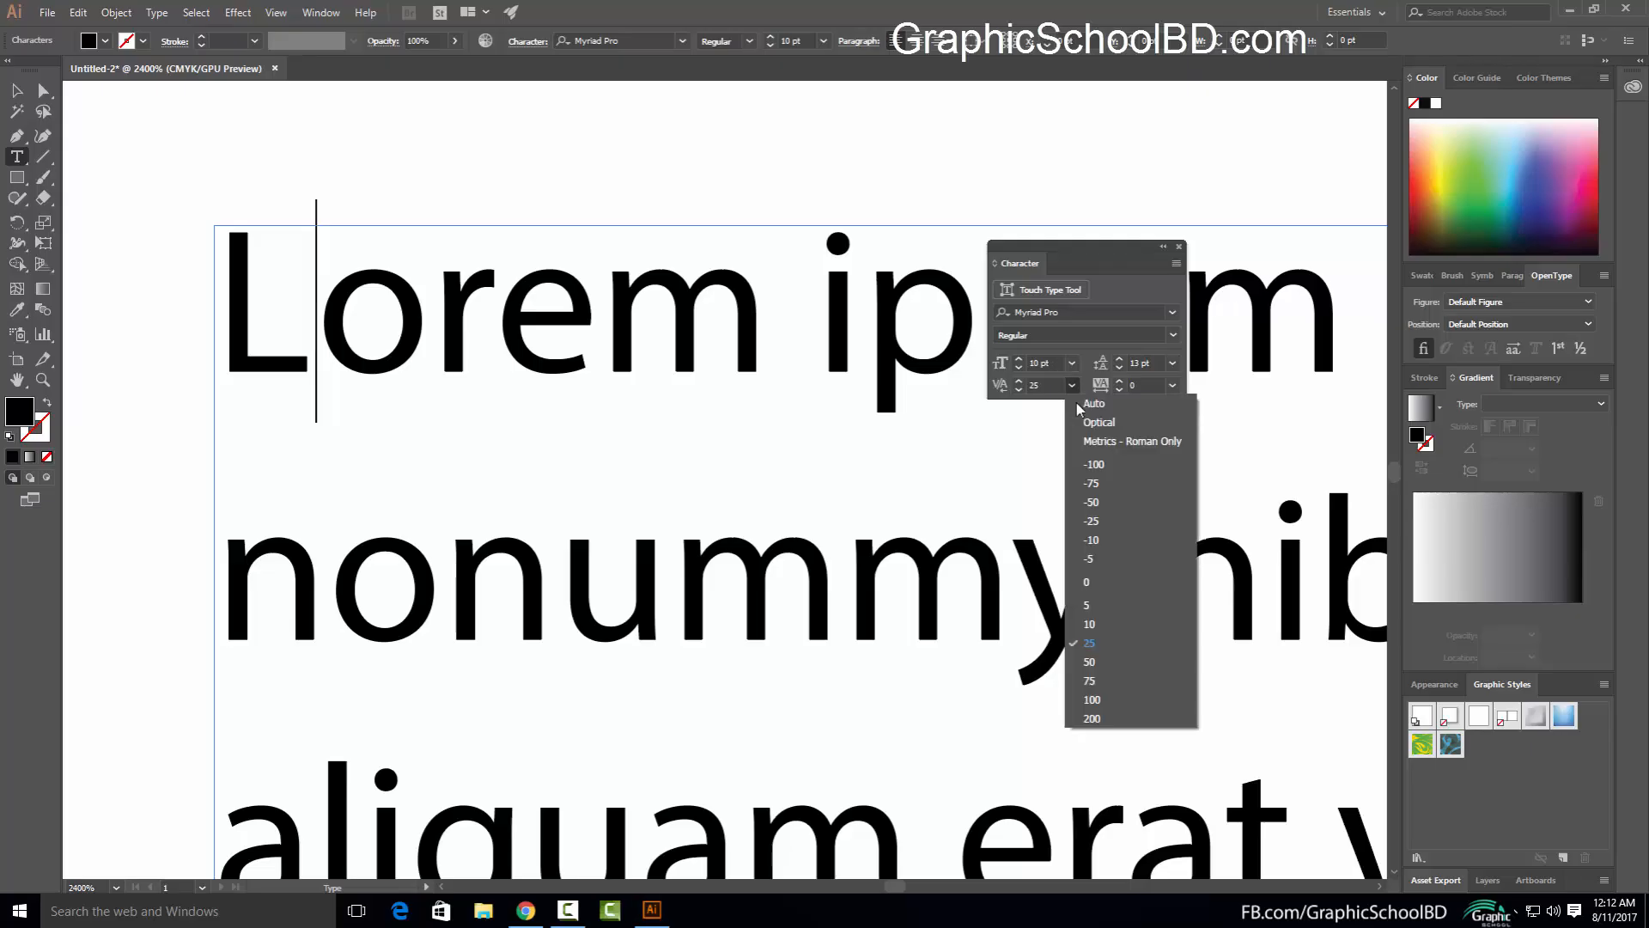
left_click(1100, 709)
left_click(1072, 384)
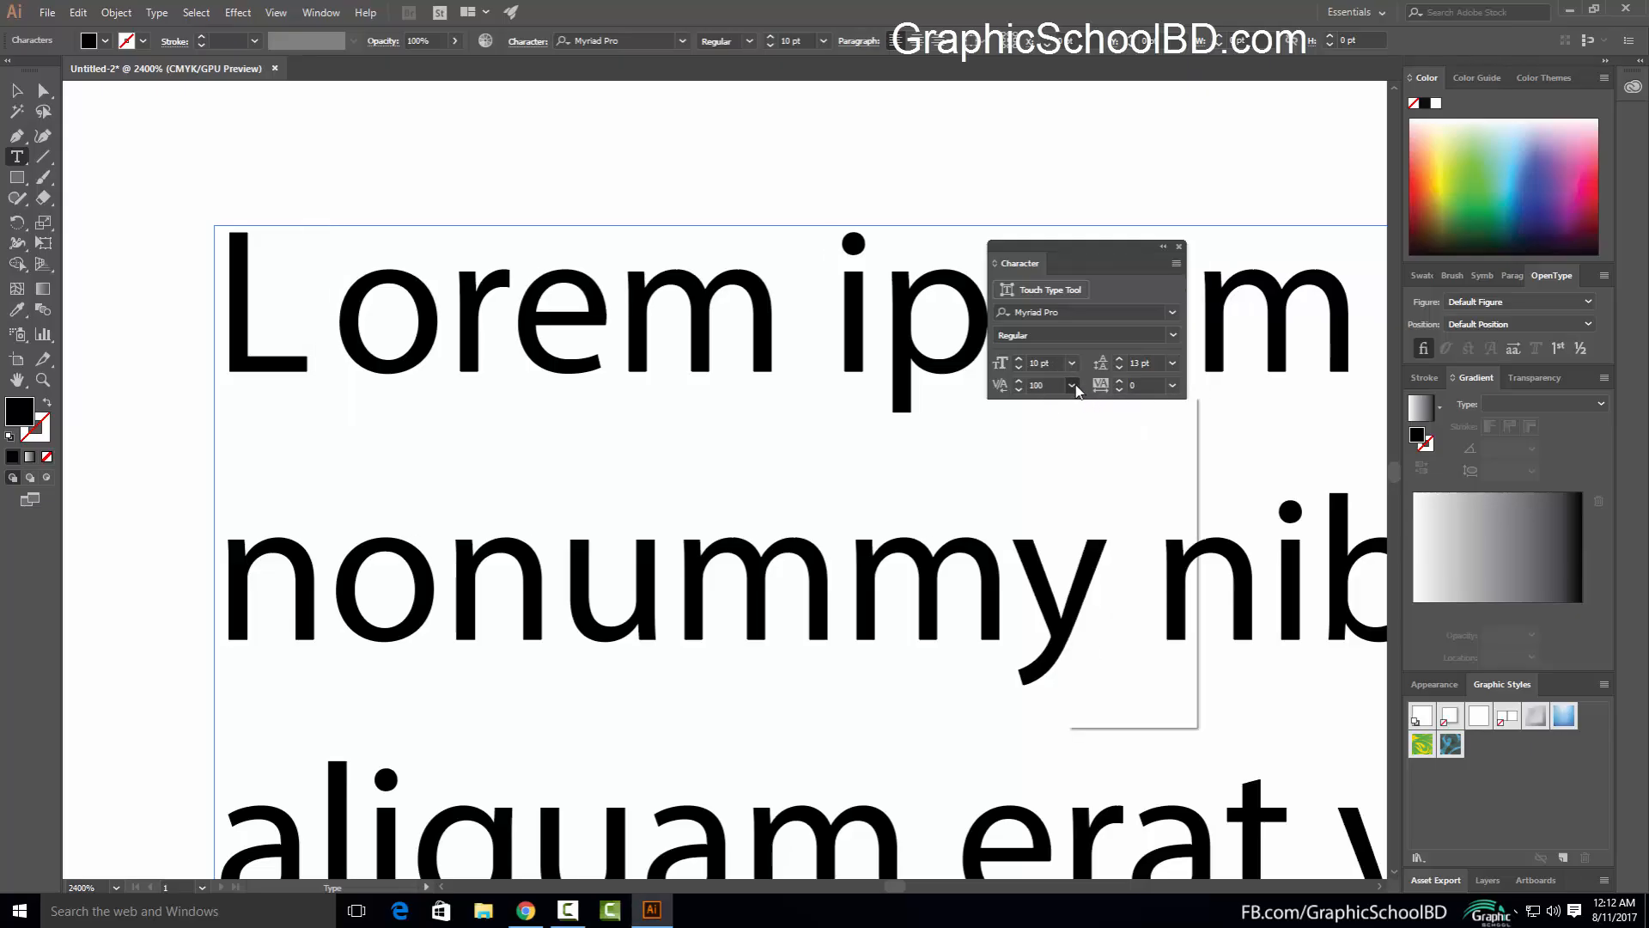
left_click(1108, 725)
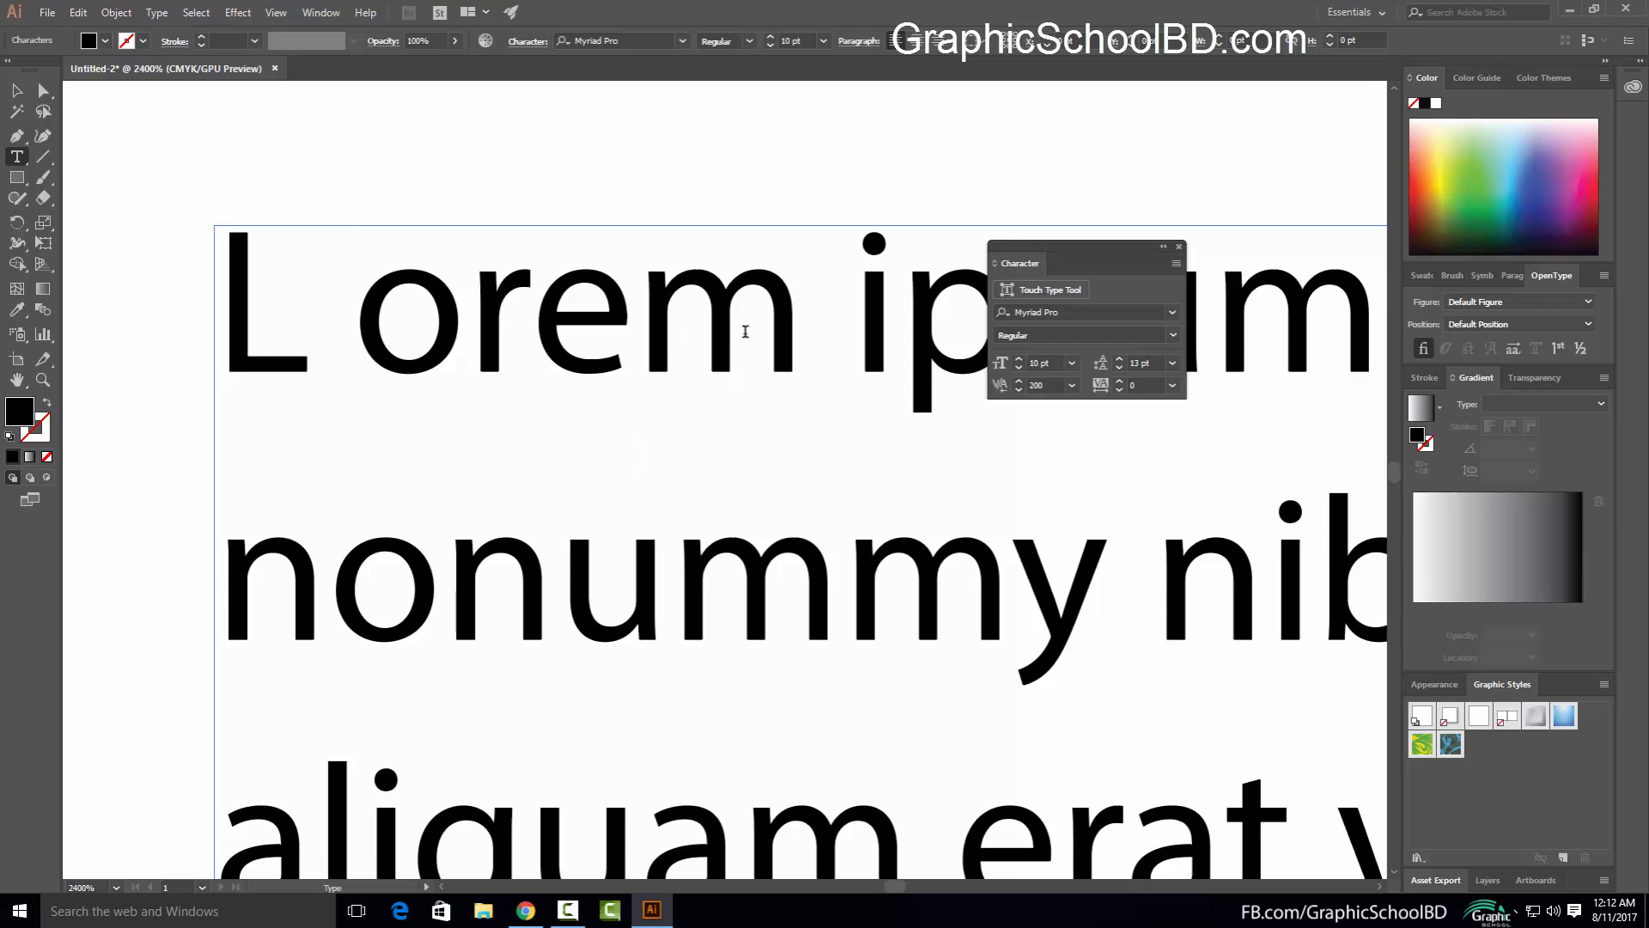
Widen the kerning between the "L" and "o" in small increments to 269
left_click(1065, 387)
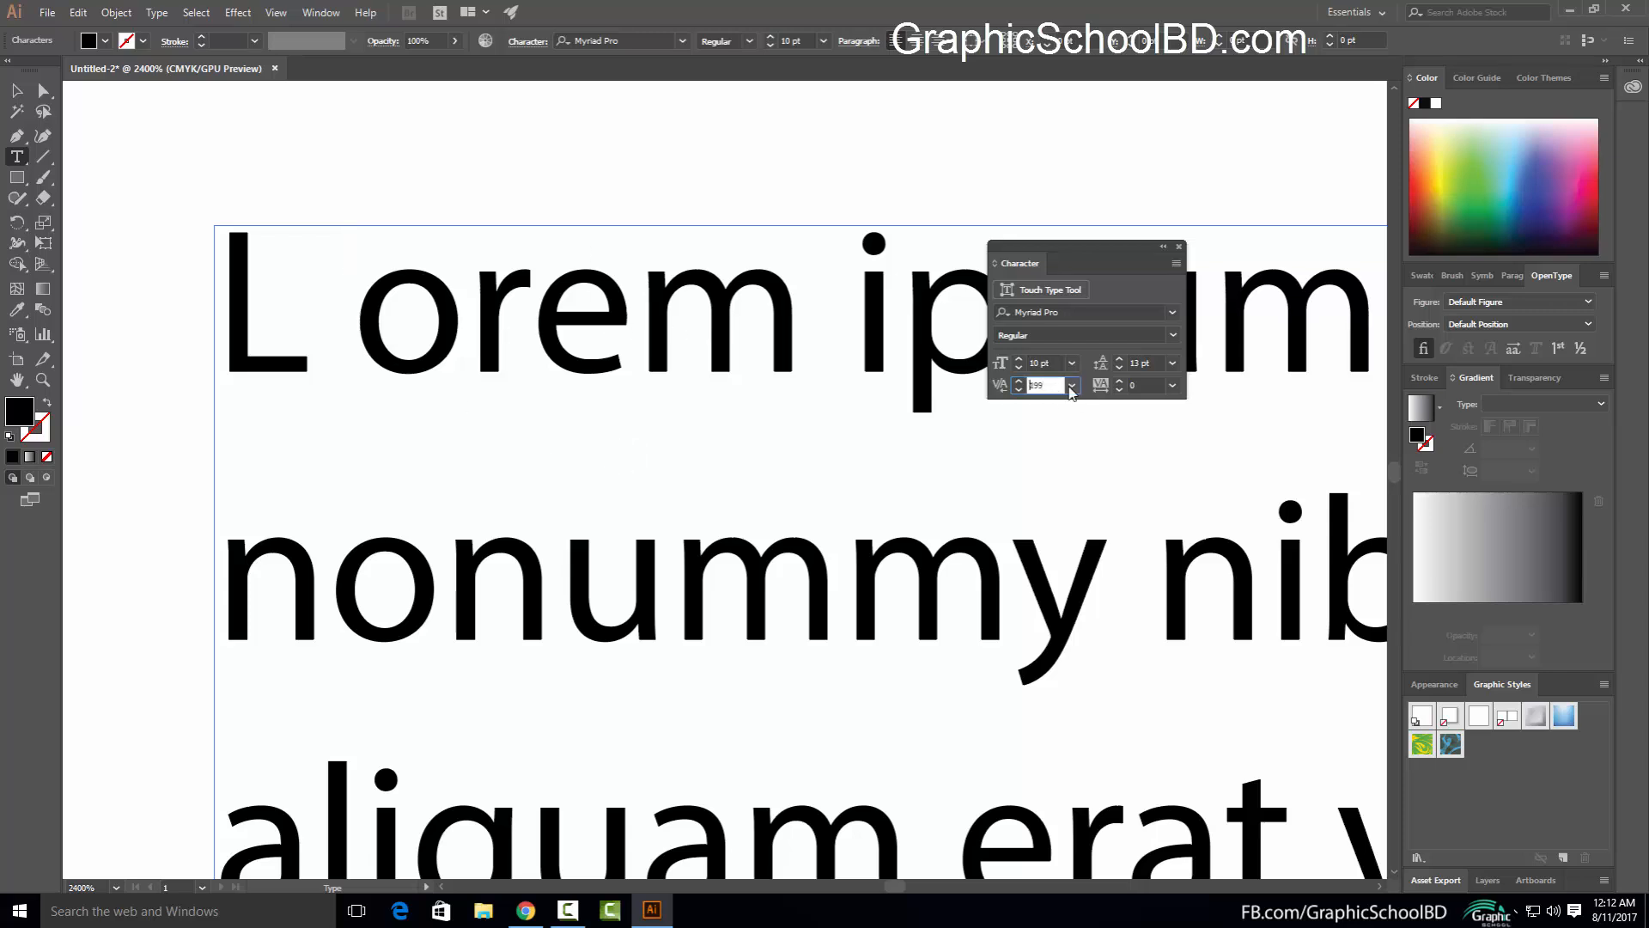
scroll(1068, 388, "up", 1)
scroll(280, 258, "up", 5)
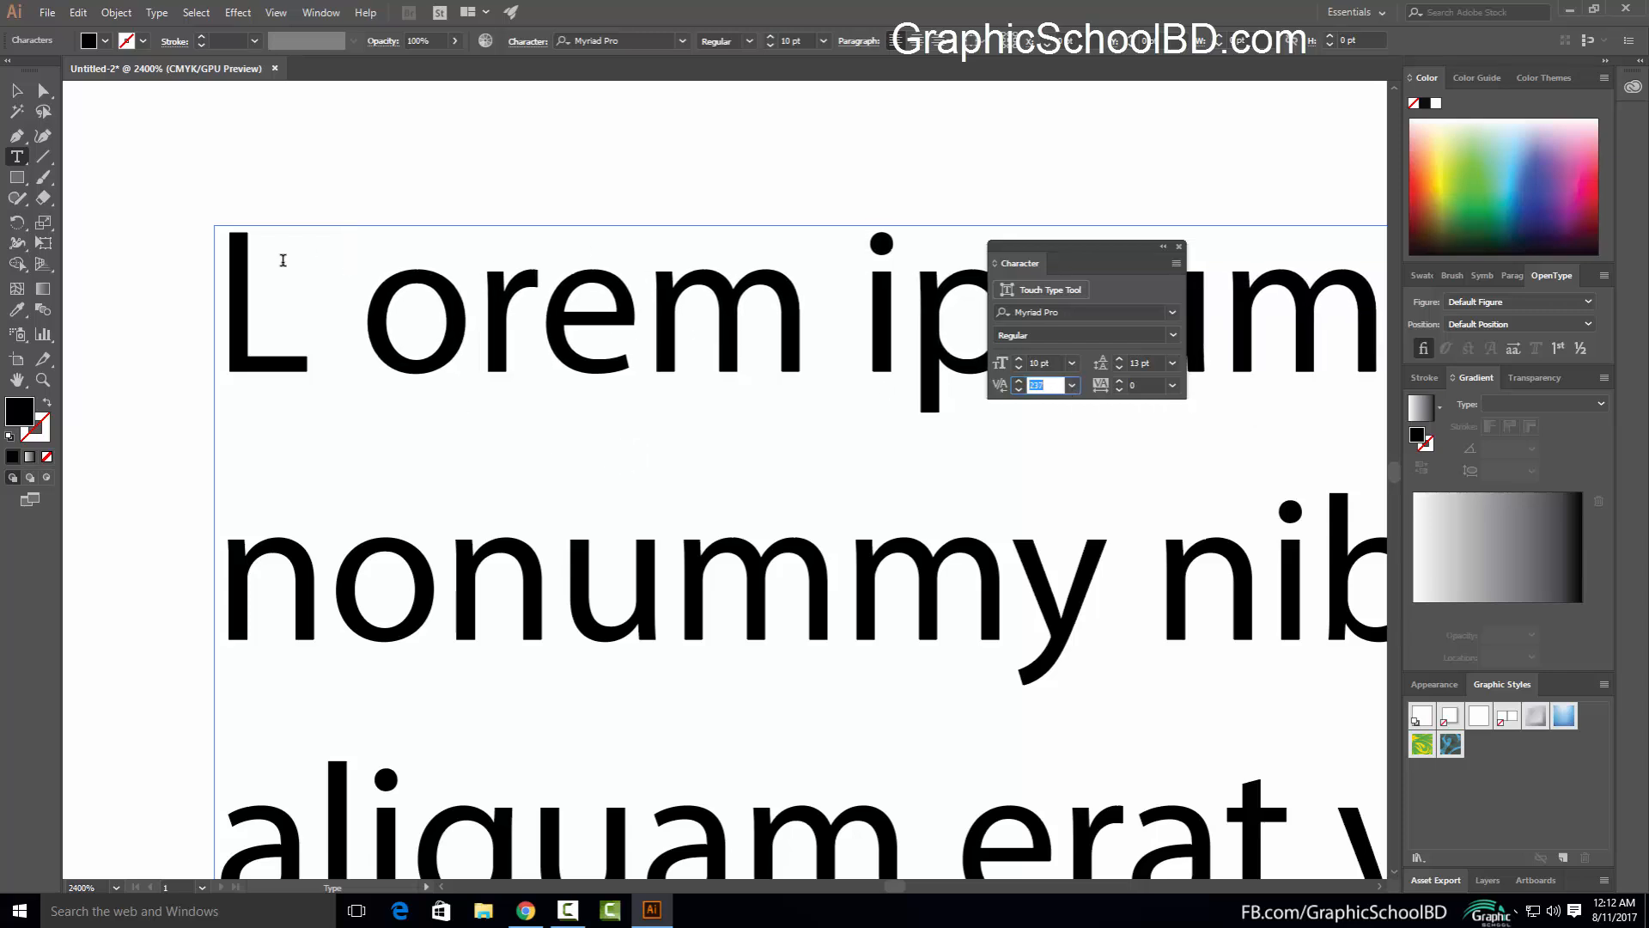
scroll(350, 331, "up", 1)
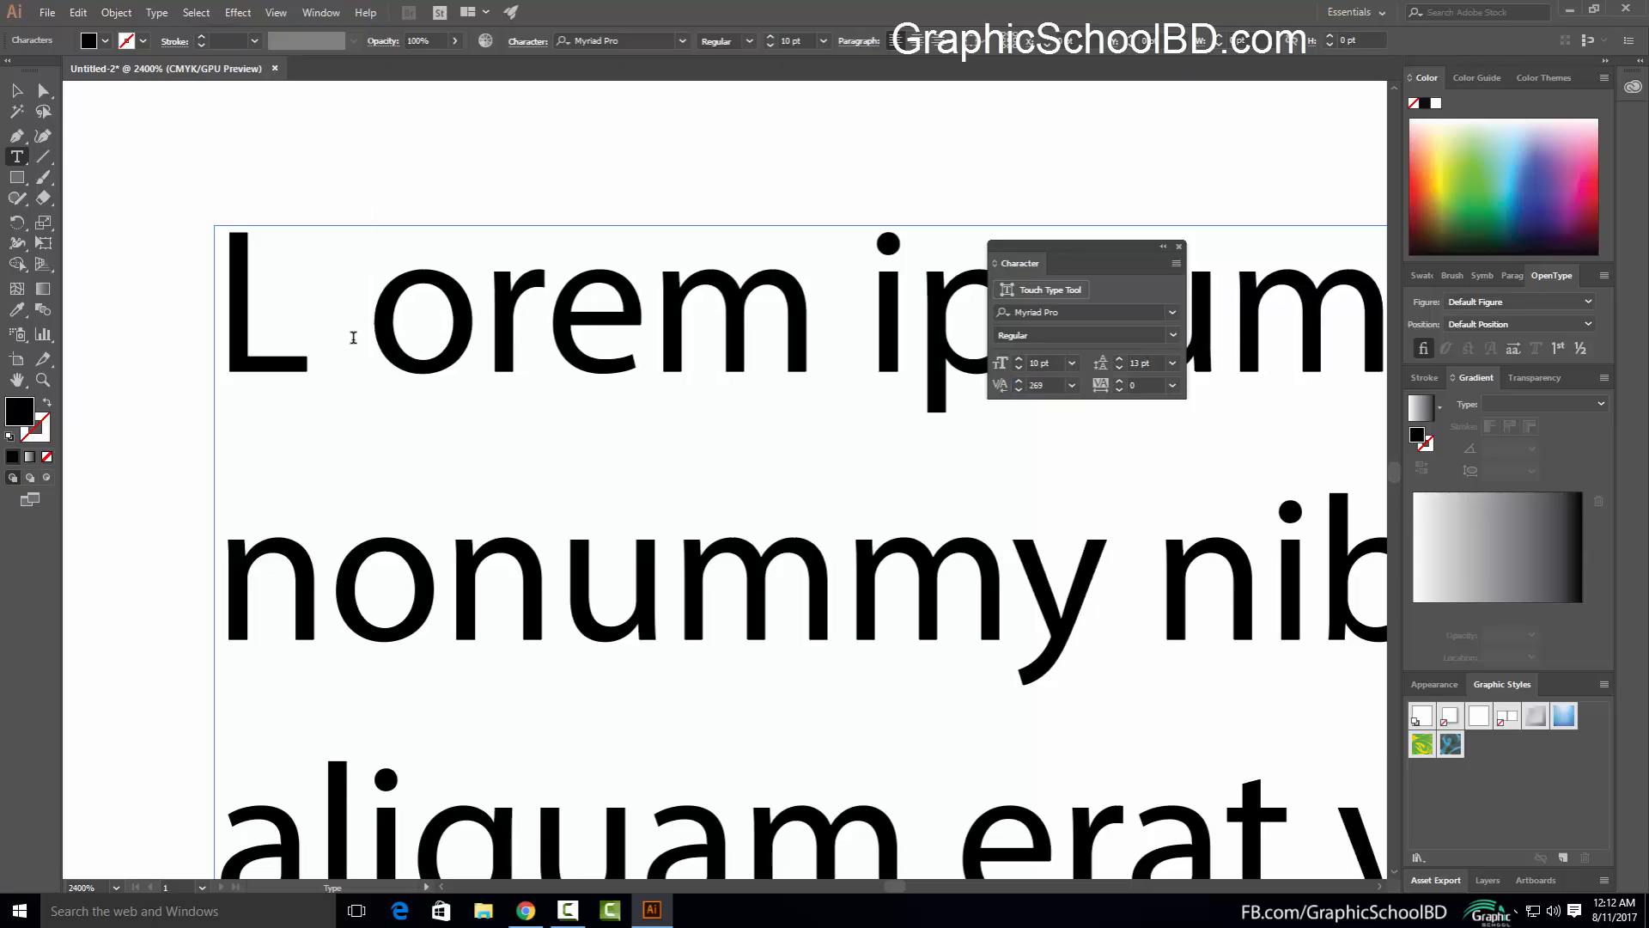
Examine the kerned gap by selecting the "o" and the "L" in turn and placing the cursor between them
left_click(371, 335)
left_click_drag(366, 320, 244, 320)
left_click(391, 328)
key("shift+Right")
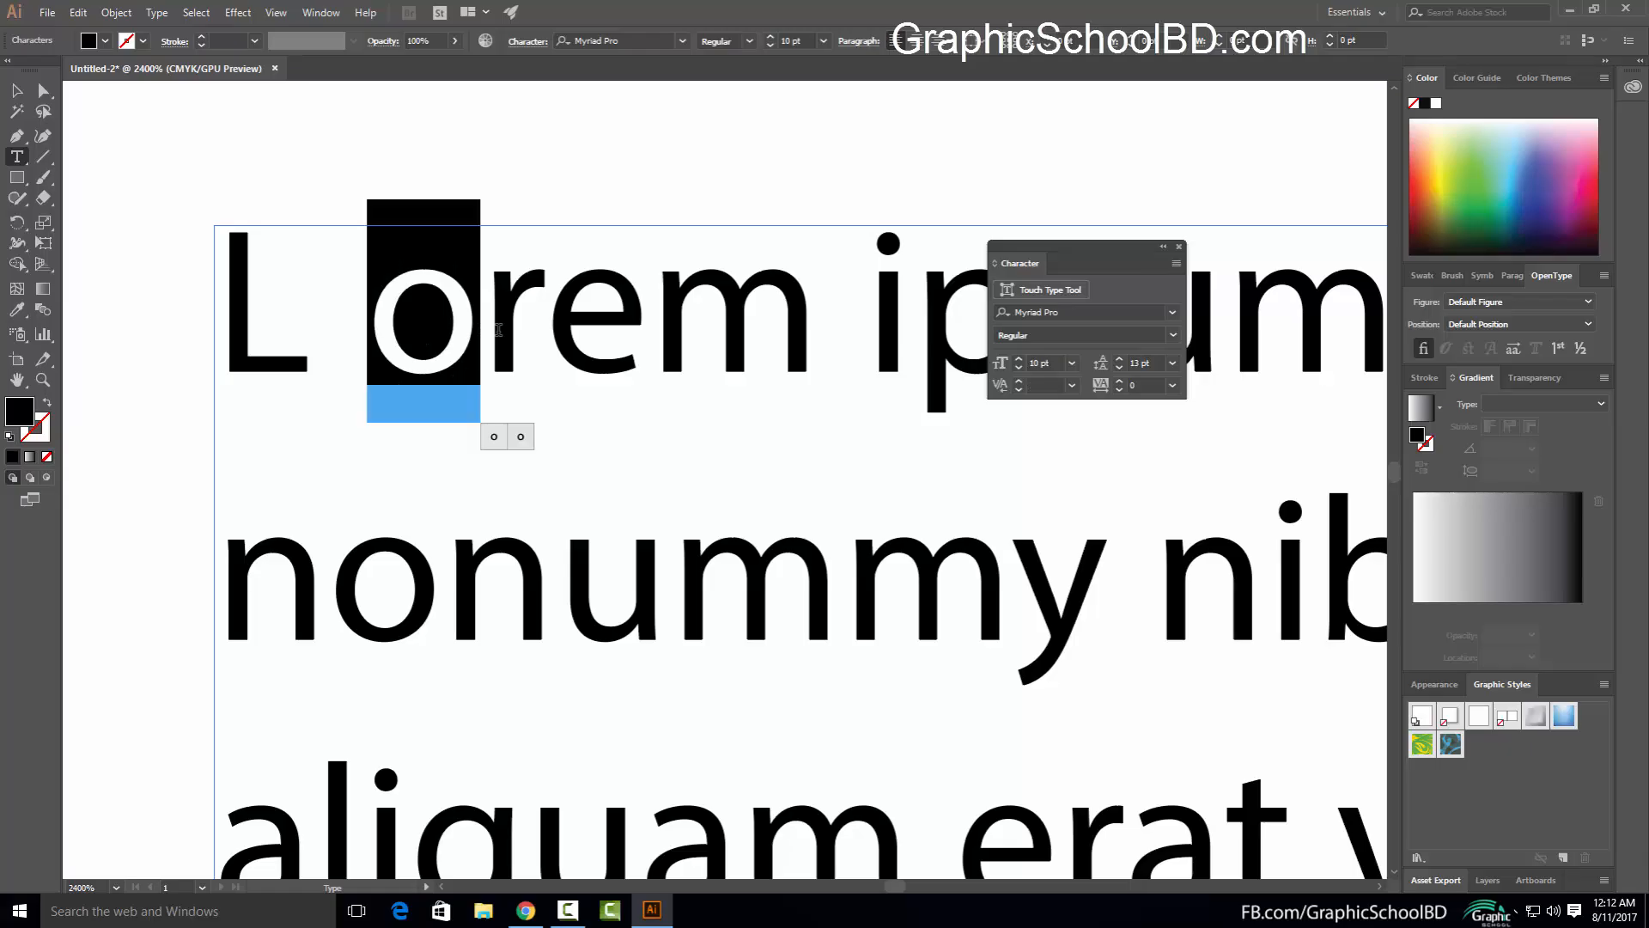
key("Right")
left_click_drag(372, 336, 237, 340)
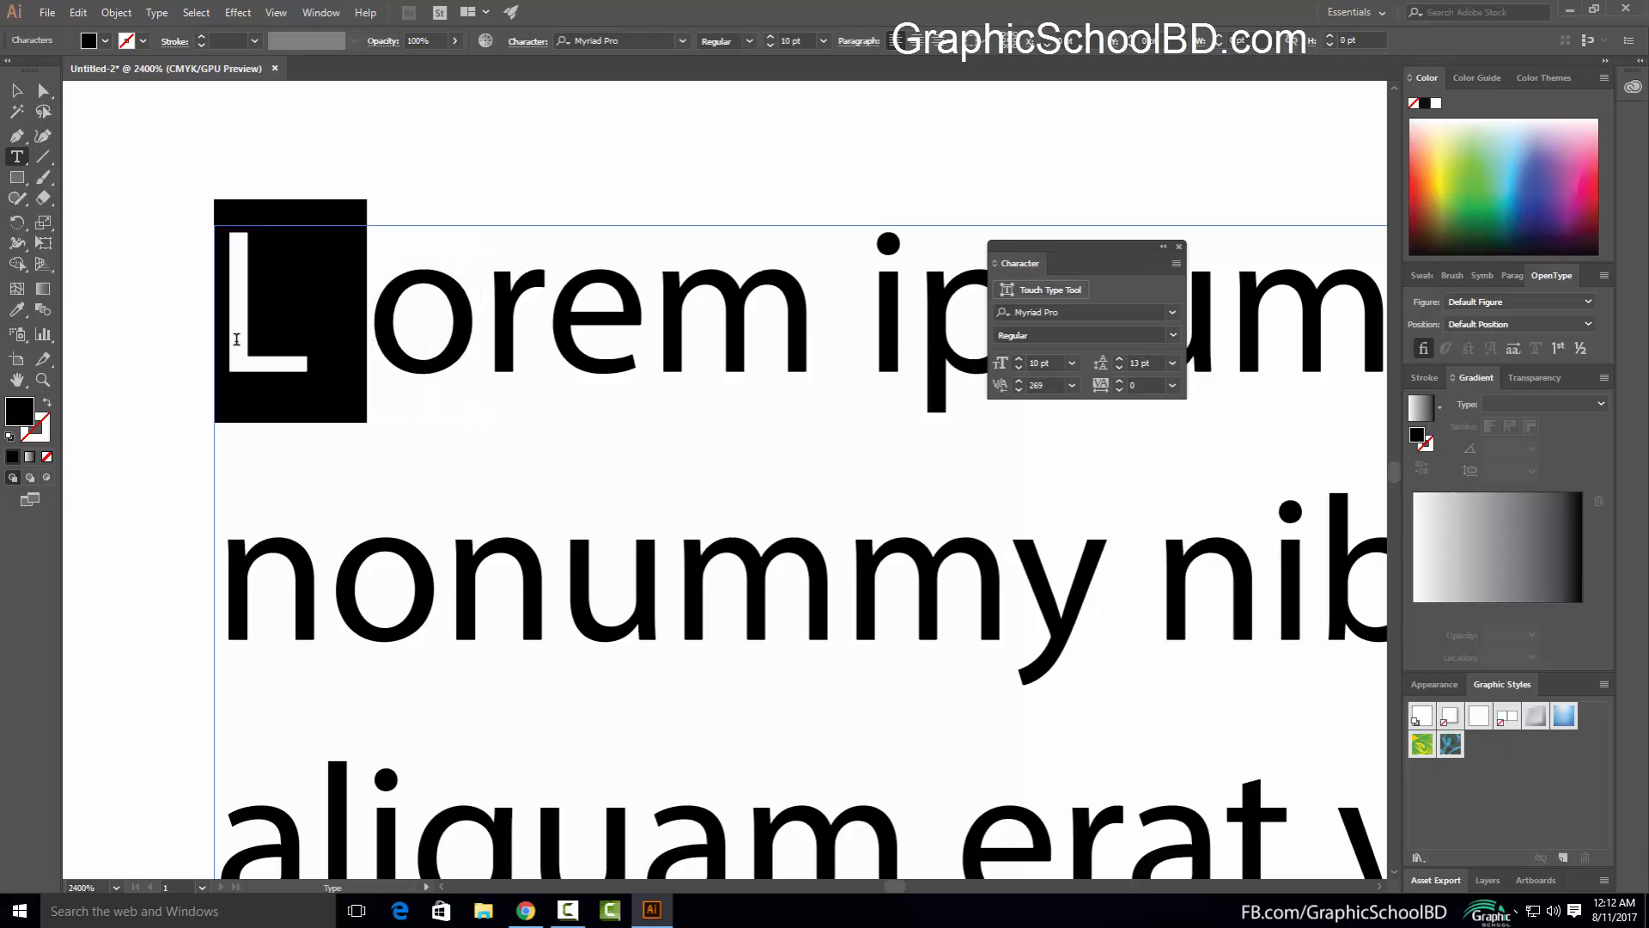
left_click(368, 335)
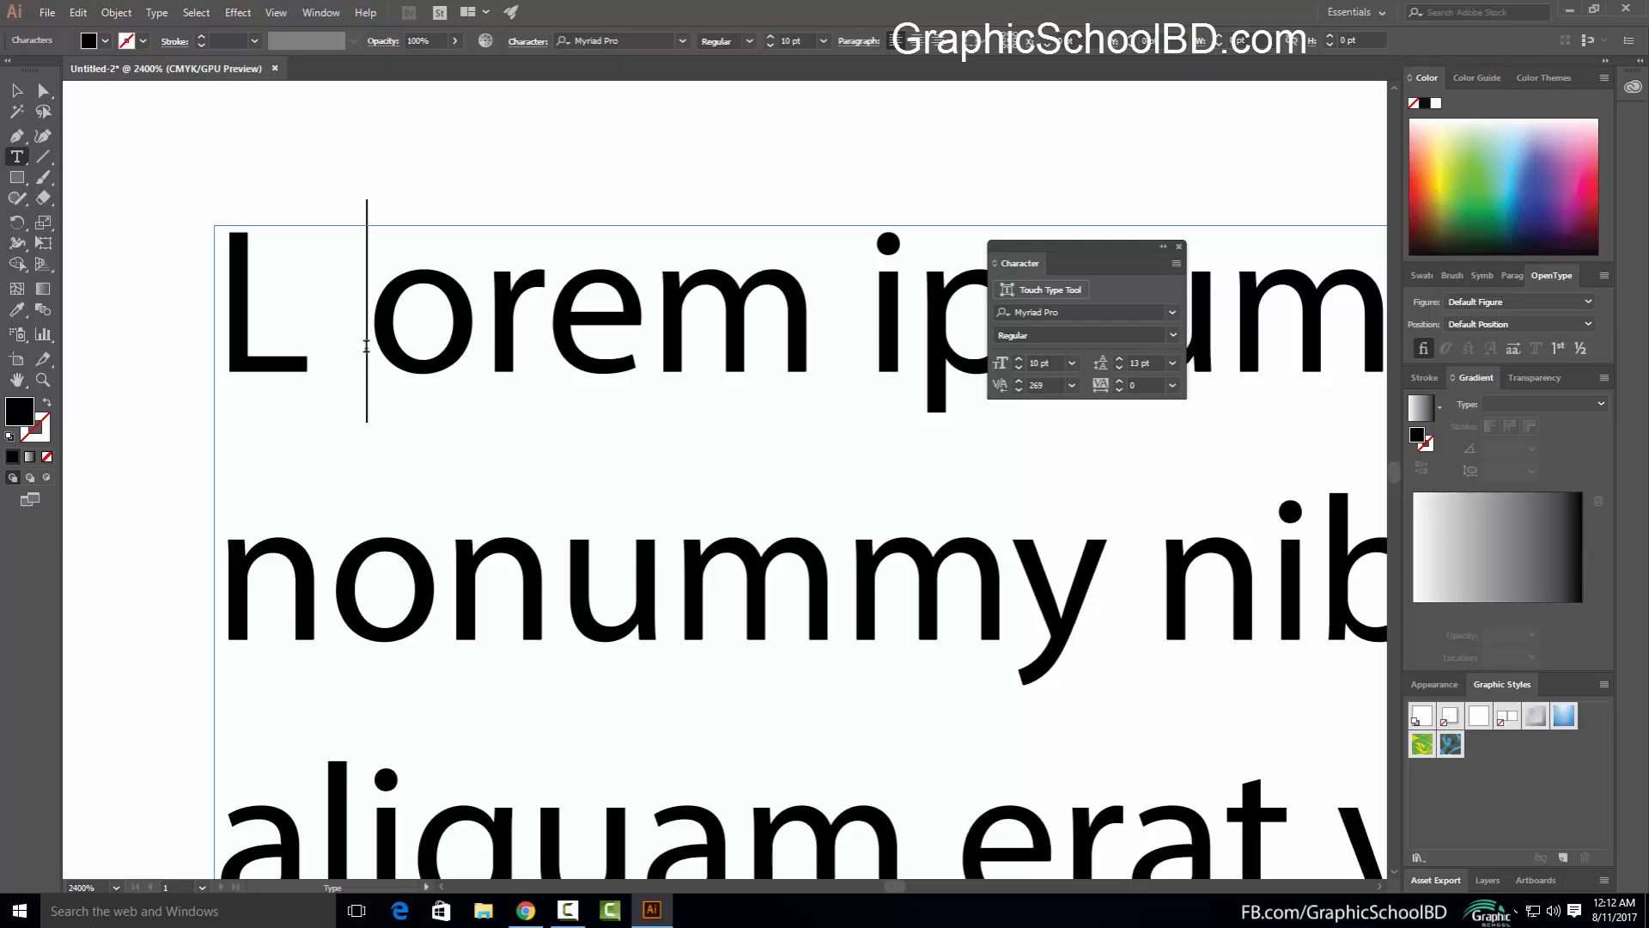
left_click_drag(317, 336, 199, 335)
left_click(343, 340)
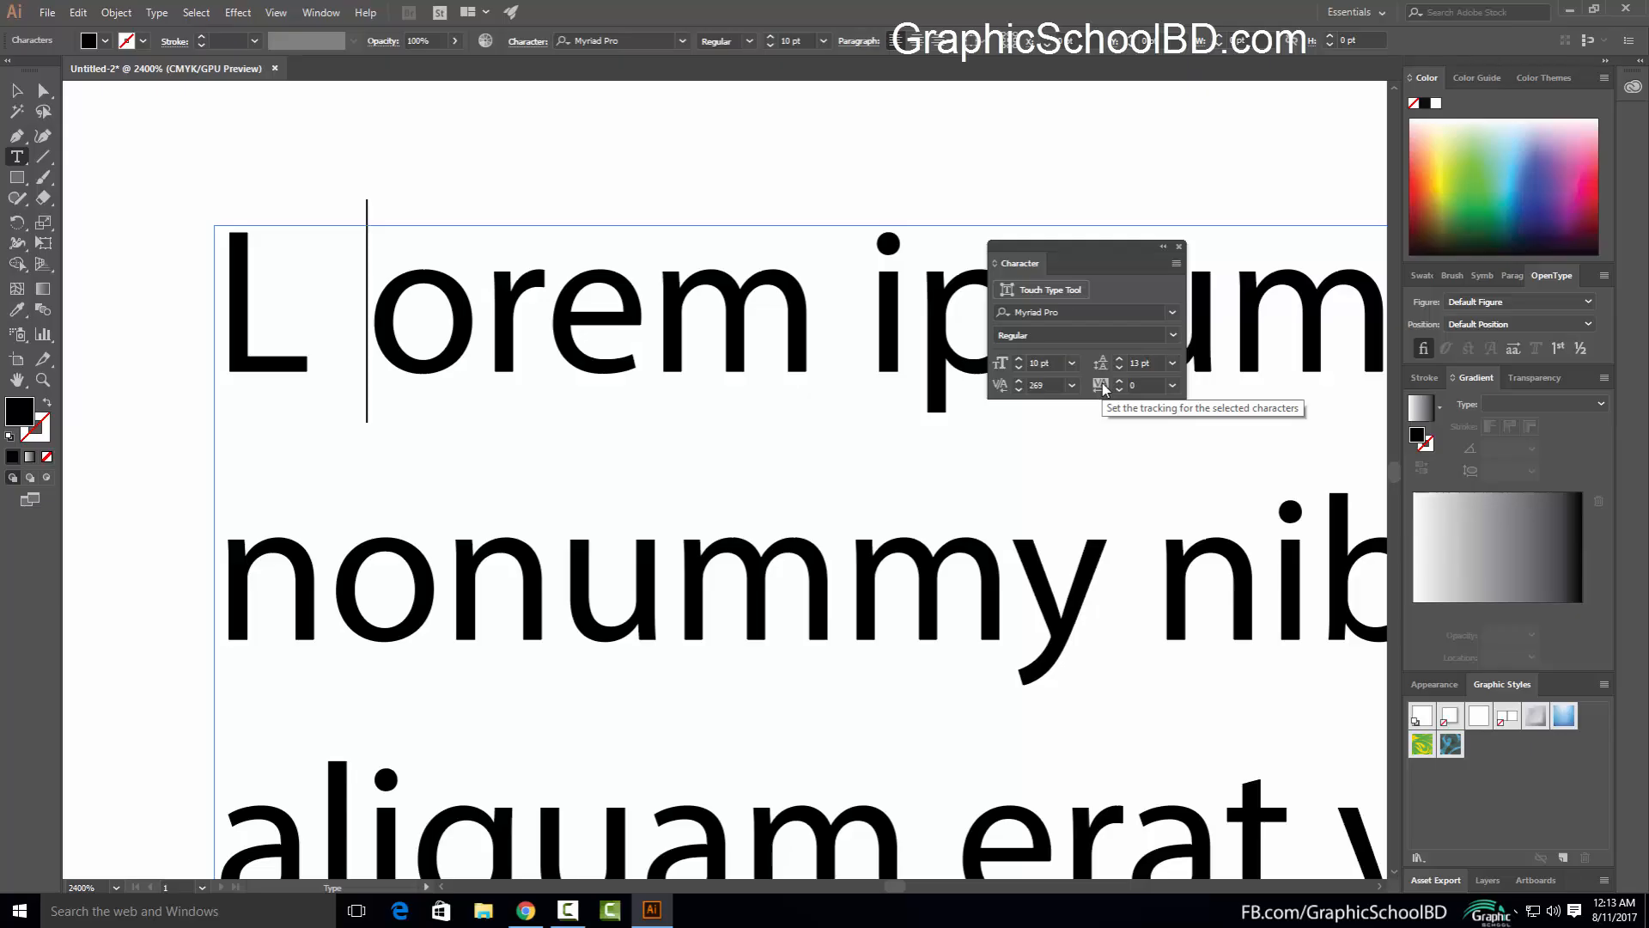
left_click(503, 344)
key("ctrl+minus")
key("ctrl+minus")
key("ctrl+minus")
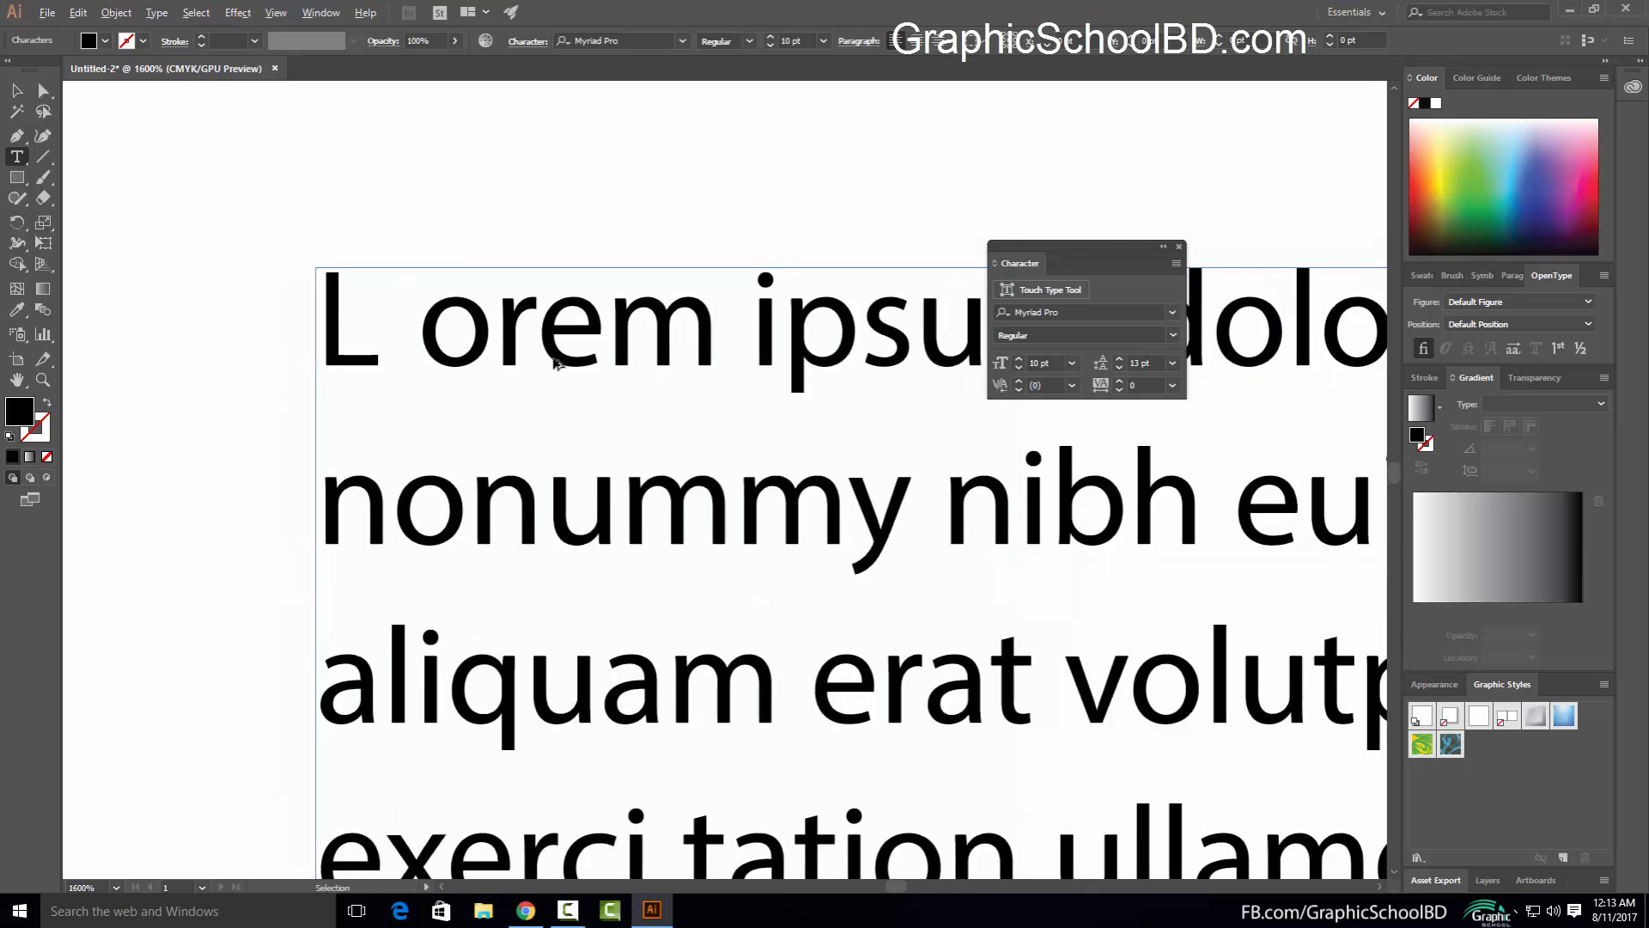
left_click_drag(726, 340, 542, 339)
key("BackSpace")
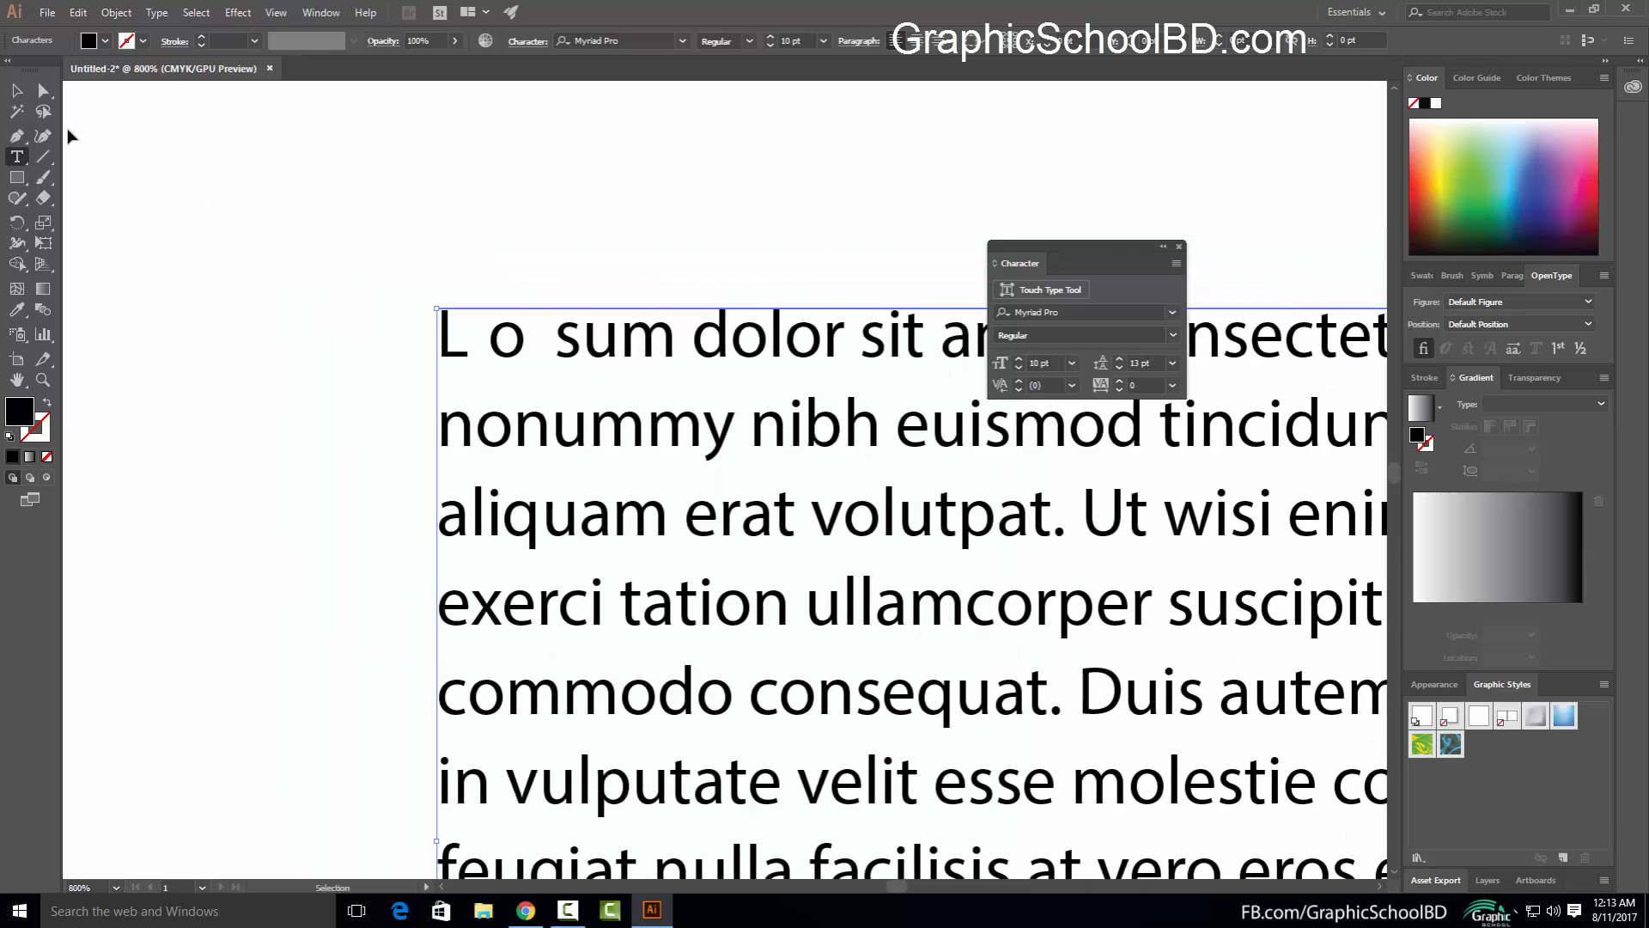
key("ctrl+z")
key("ctrl+z")
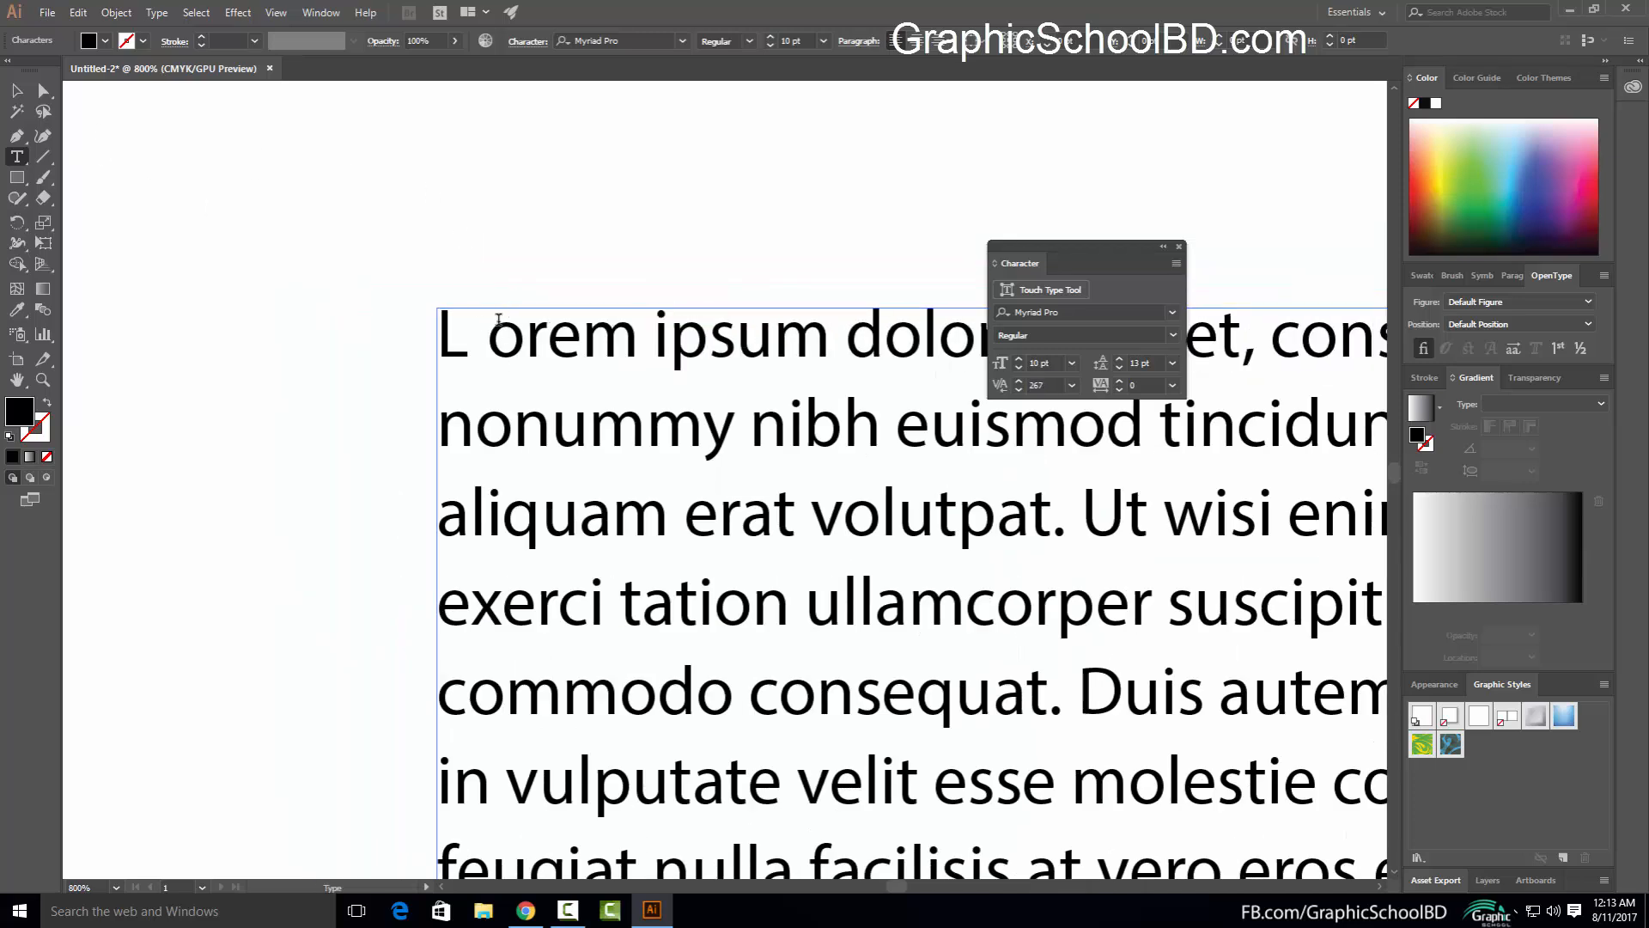
Set the kerning between the "L" and "o" of "Lorem" to 0 and finish editing the text
left_click(1065, 385)
type("0")
key("Return")
key("Escape")
scroll(453, 378, "down", 3)
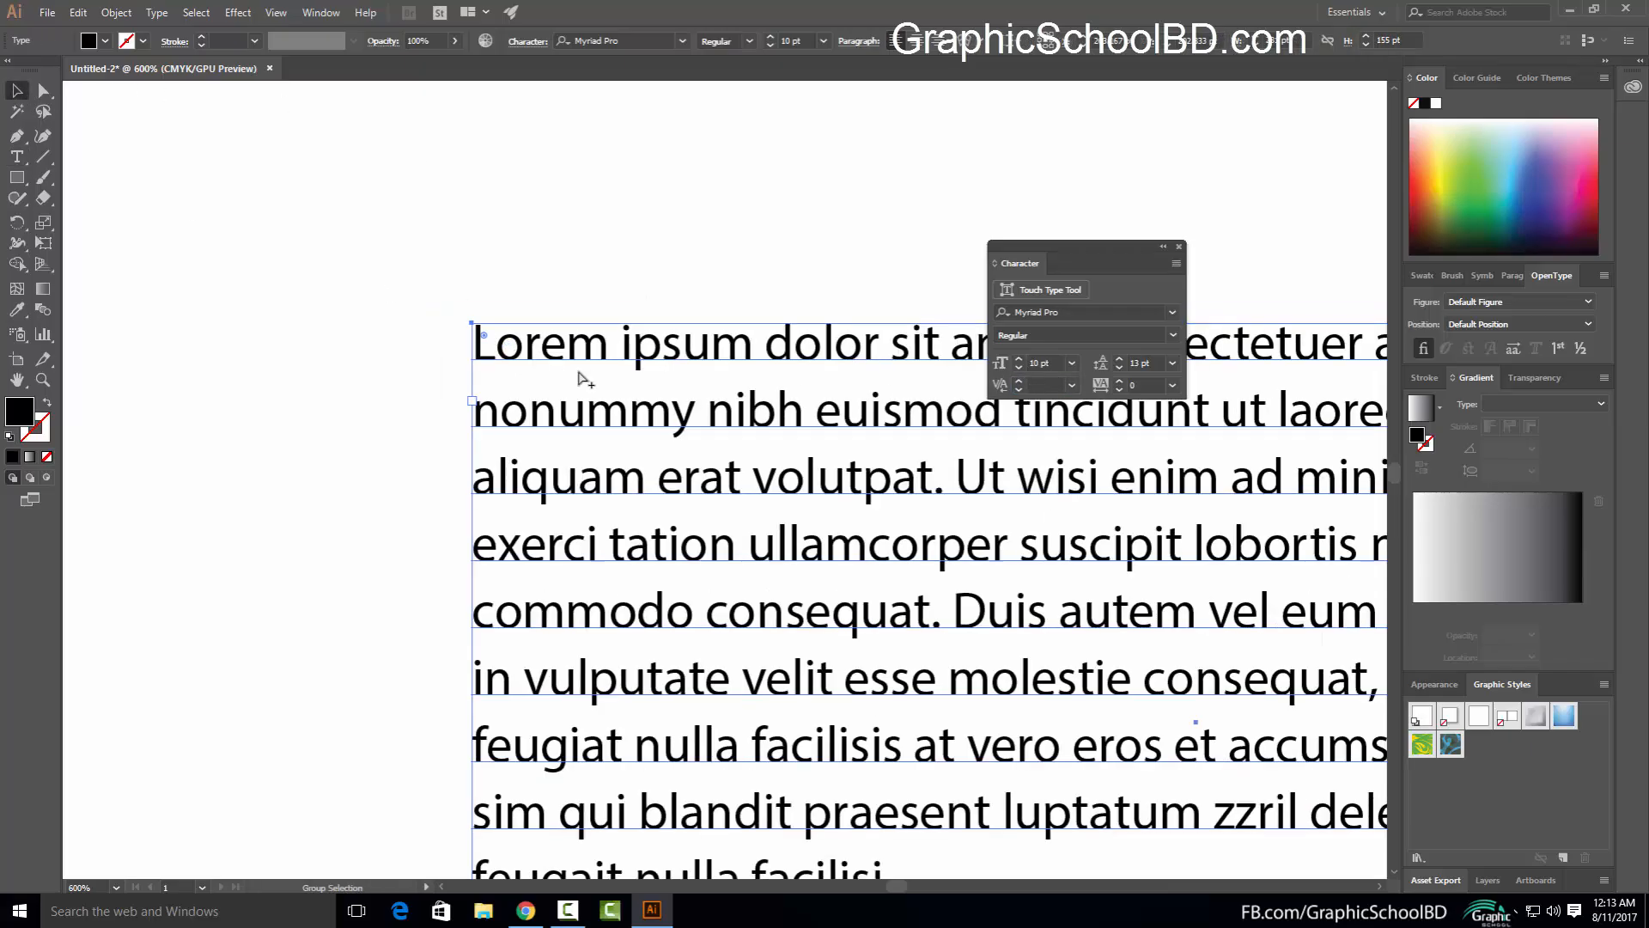
Select the words "Lorem ipsum", try tracking values of 100 and 200, and set their tracking to 2000
scroll(453, 378, "up", 3)
double_click(402, 373)
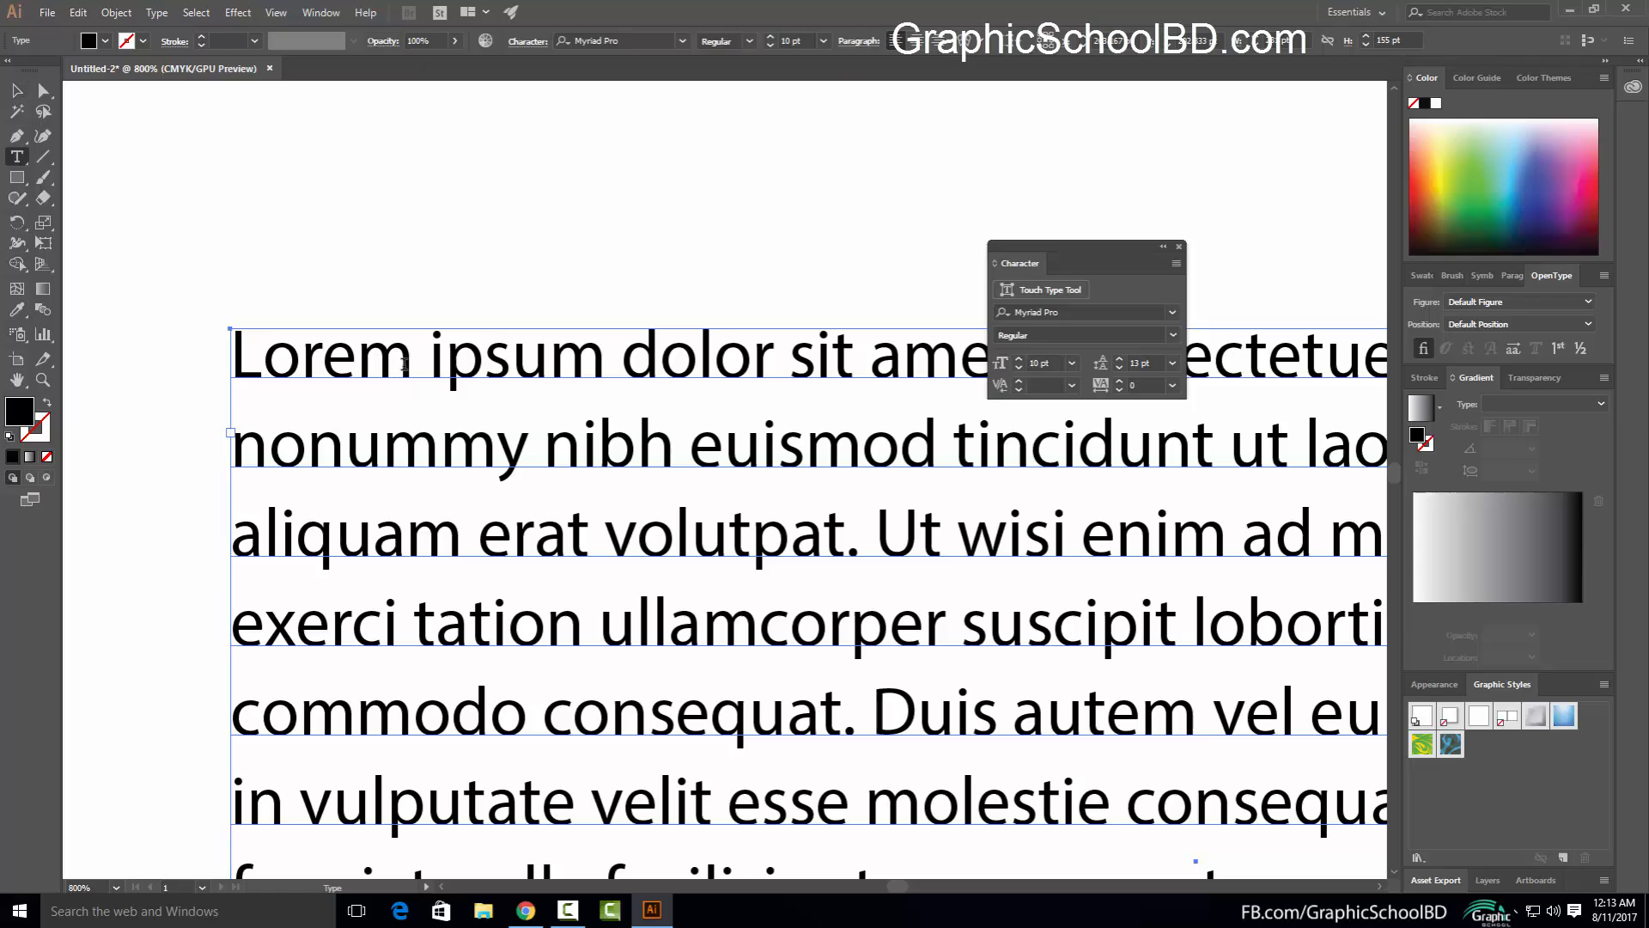
left_click_drag(607, 357, 176, 342)
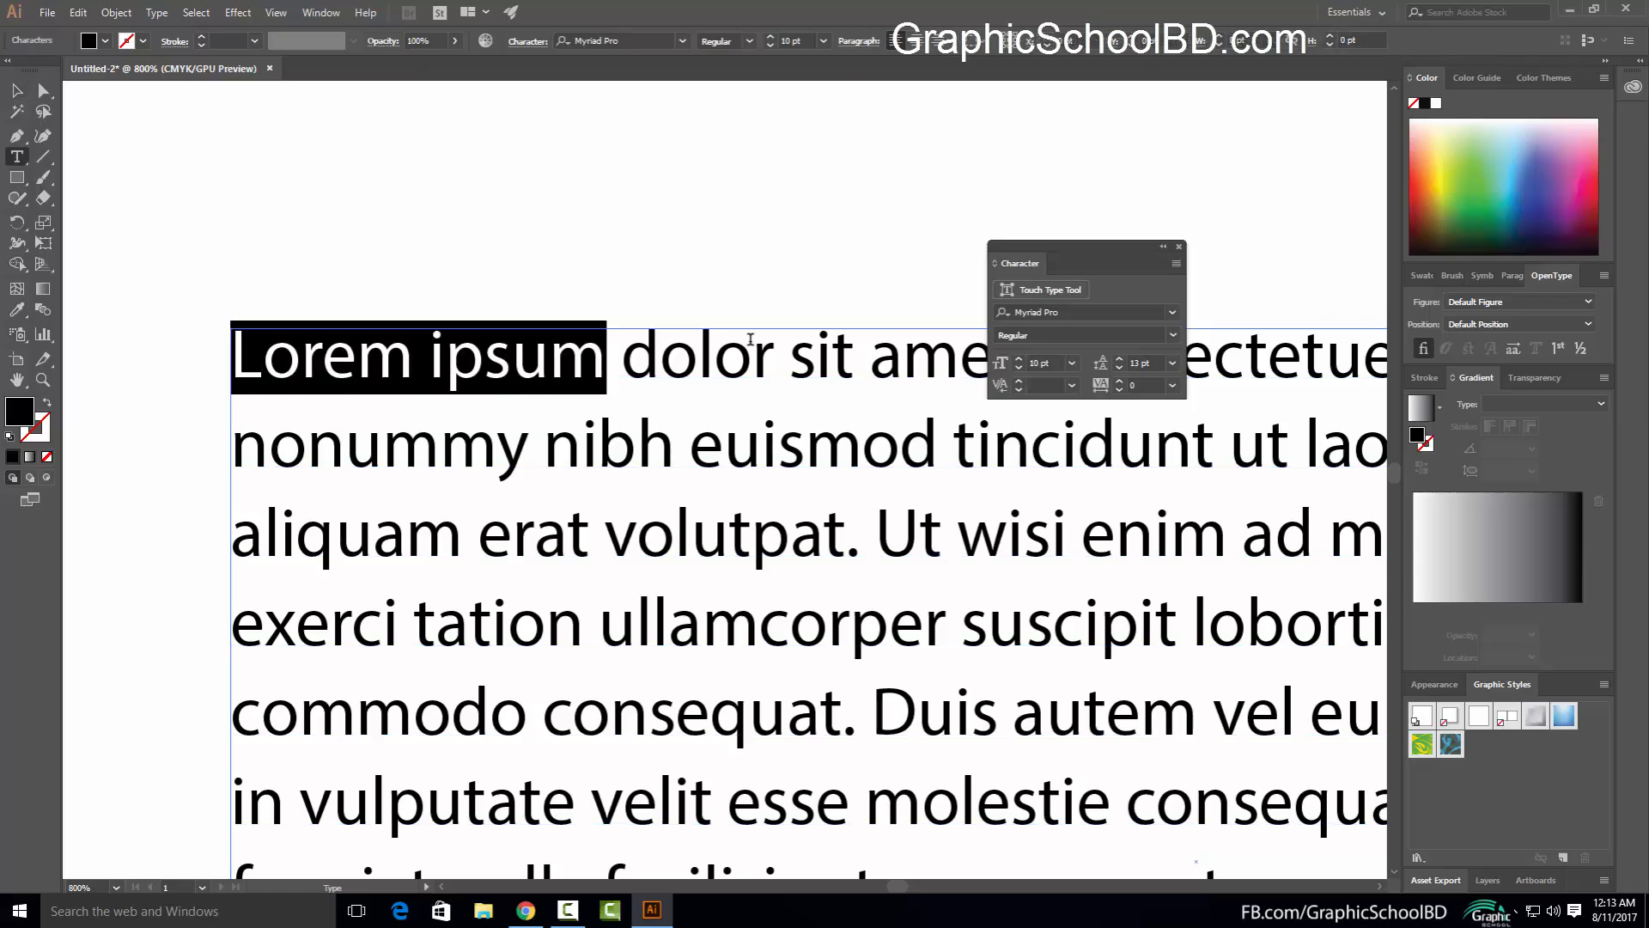
left_click(1172, 386)
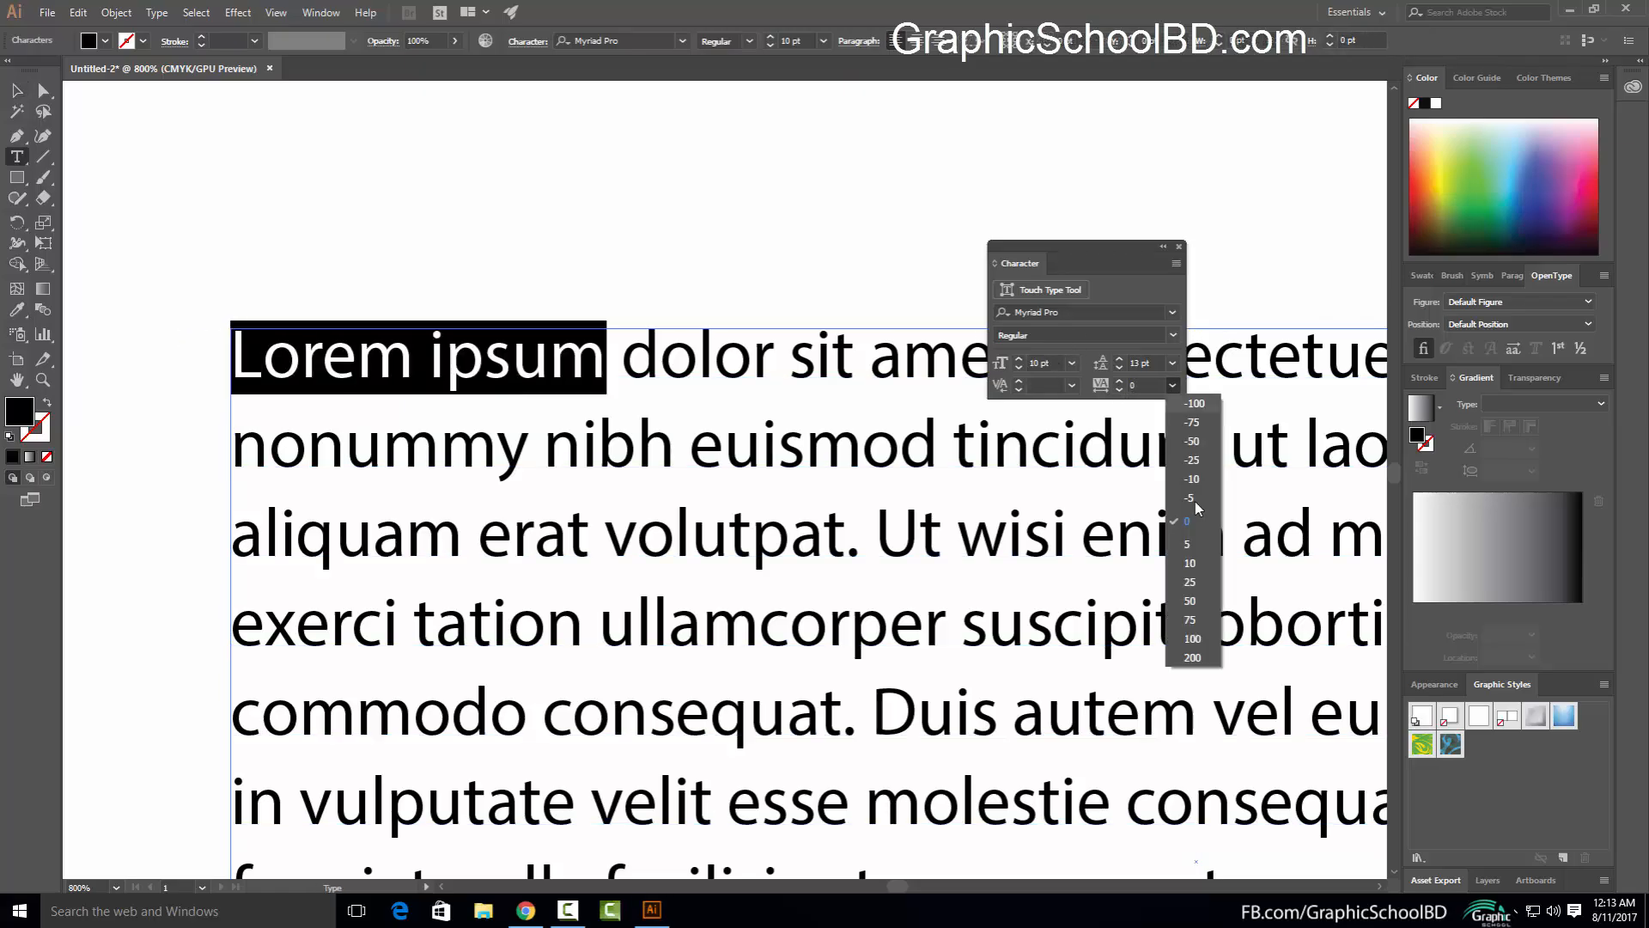
left_click(1193, 639)
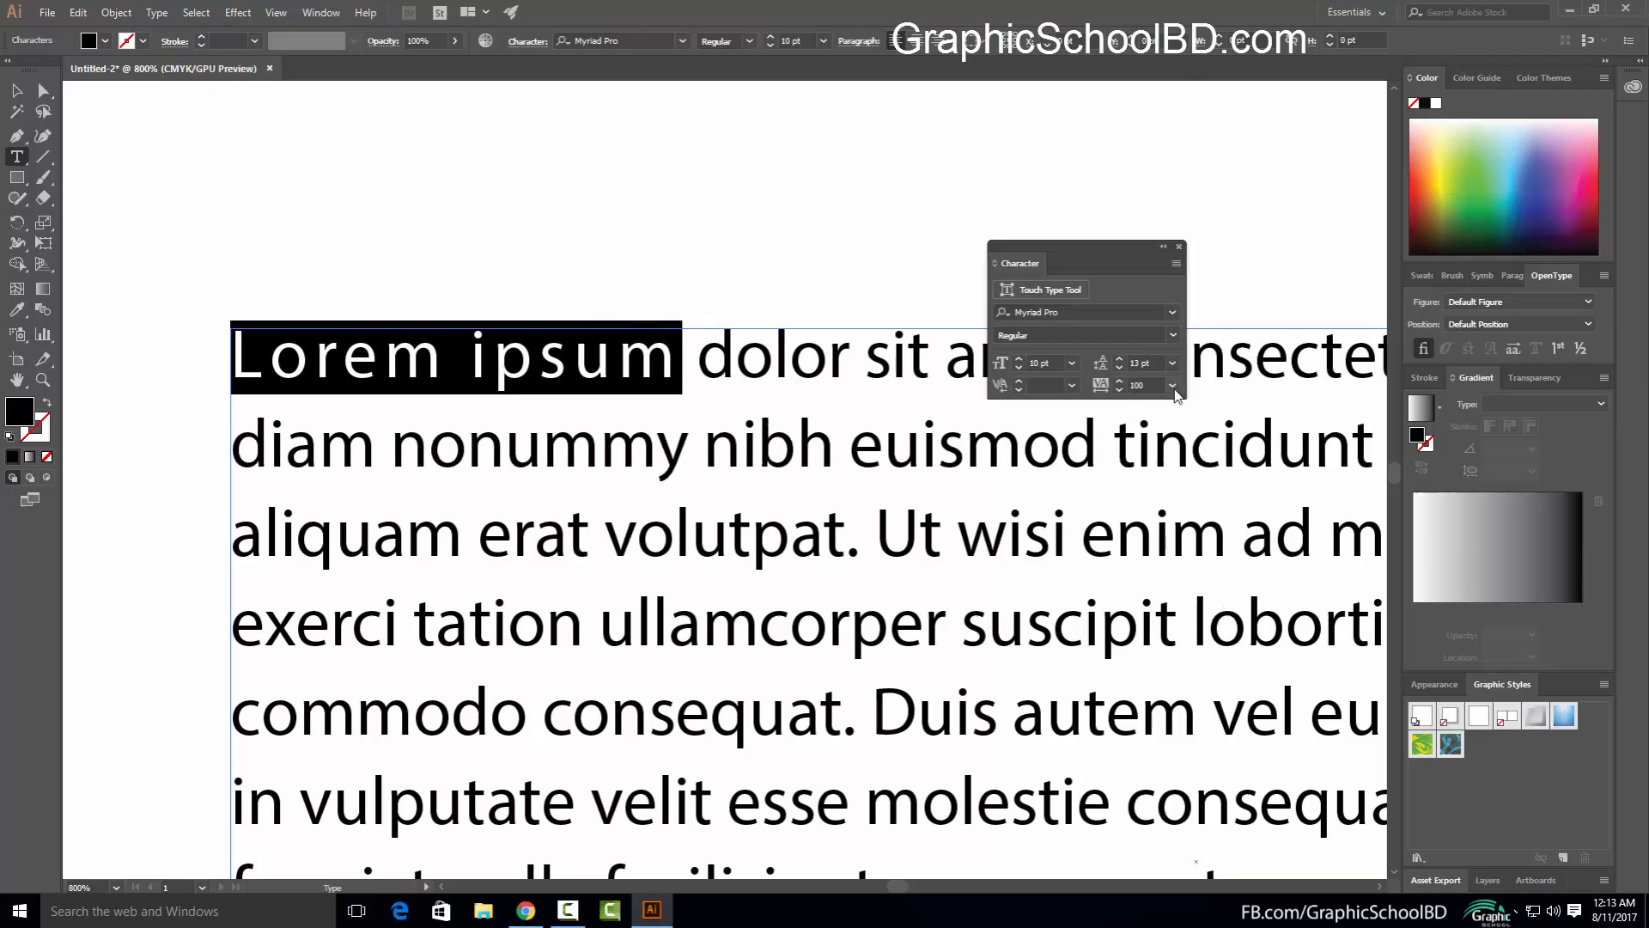
left_click(1174, 389)
left_click(1196, 659)
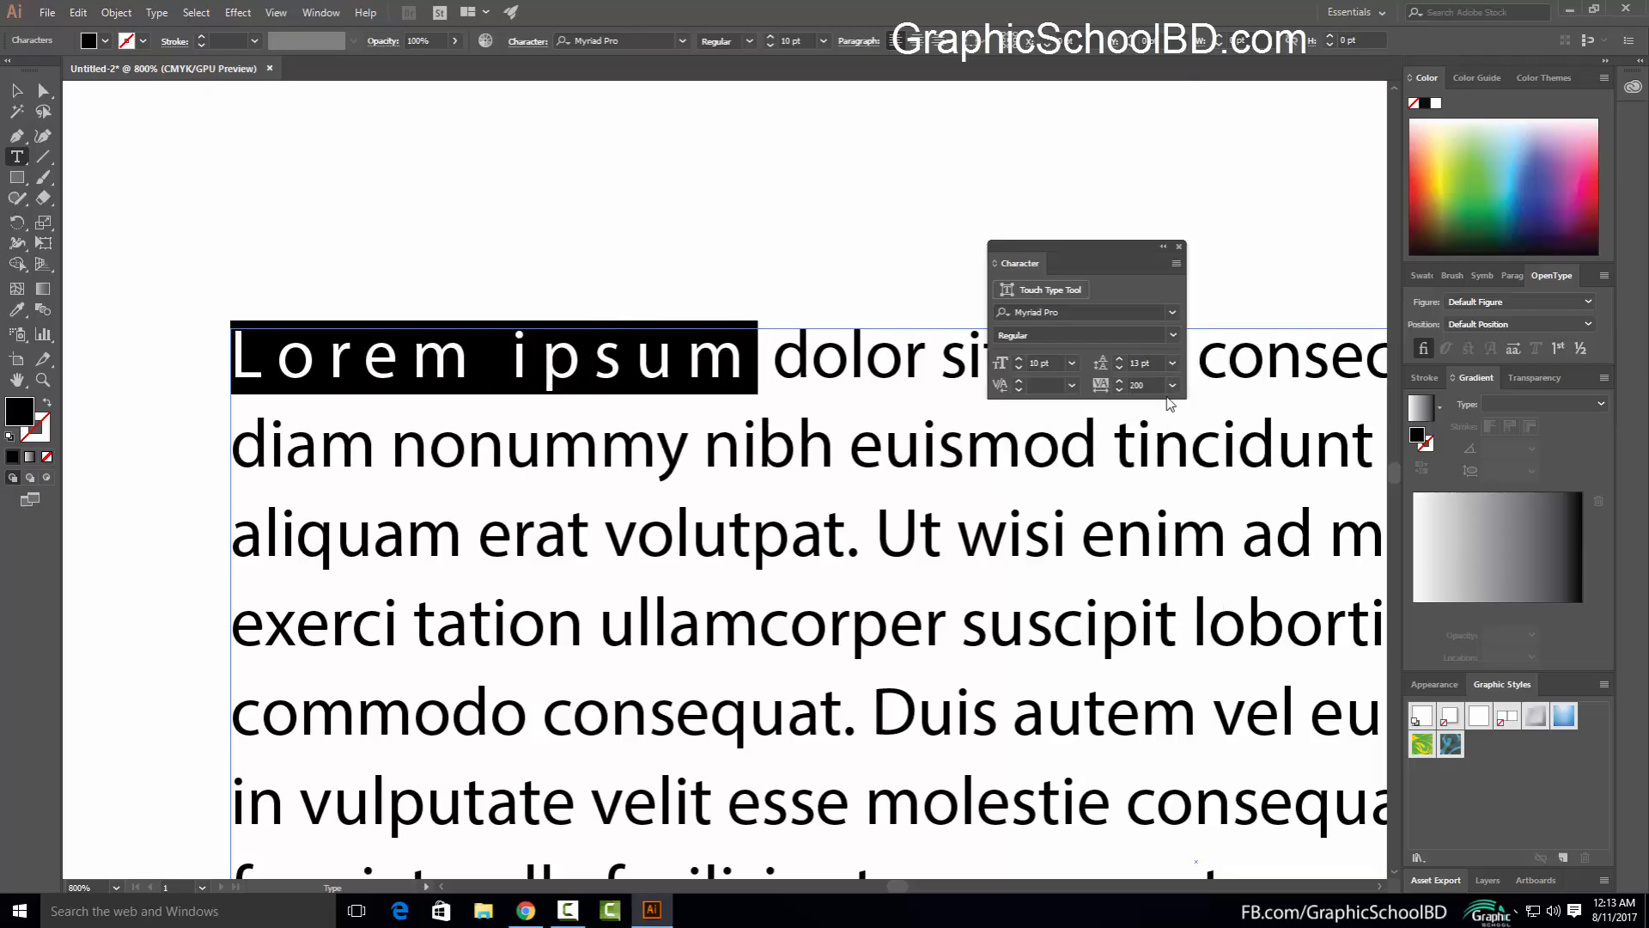
left_click(1151, 385)
key("Return")
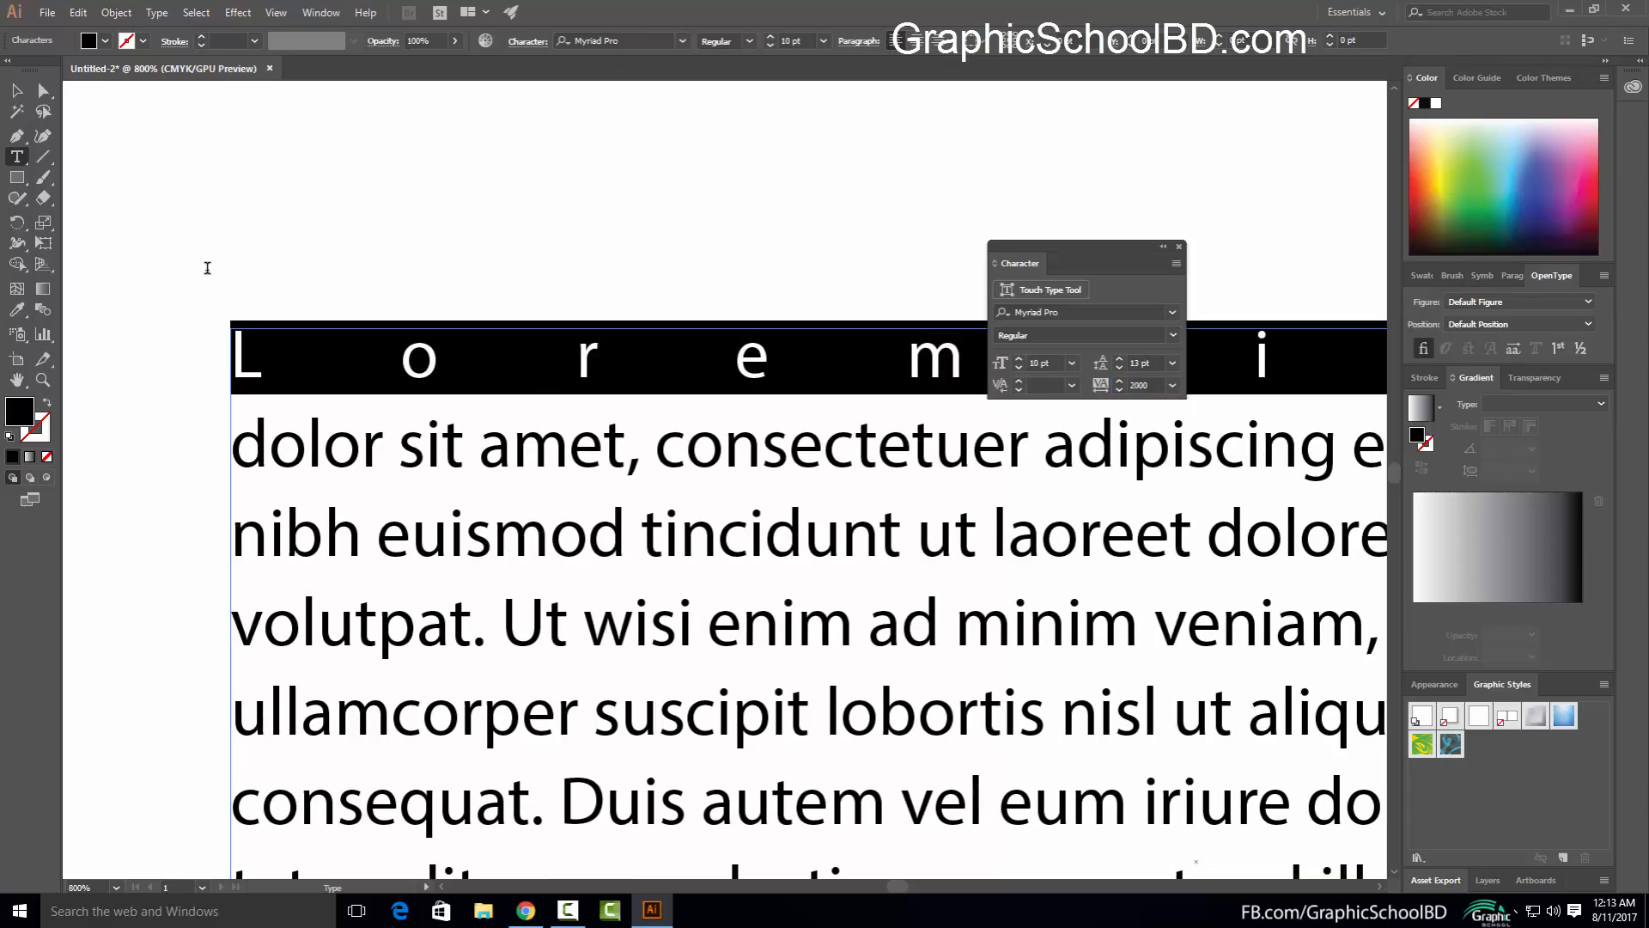
Deselect the paragraph and move the Character panel away from the first text line
left_click(17, 90)
scroll(365, 309, "down", 2)
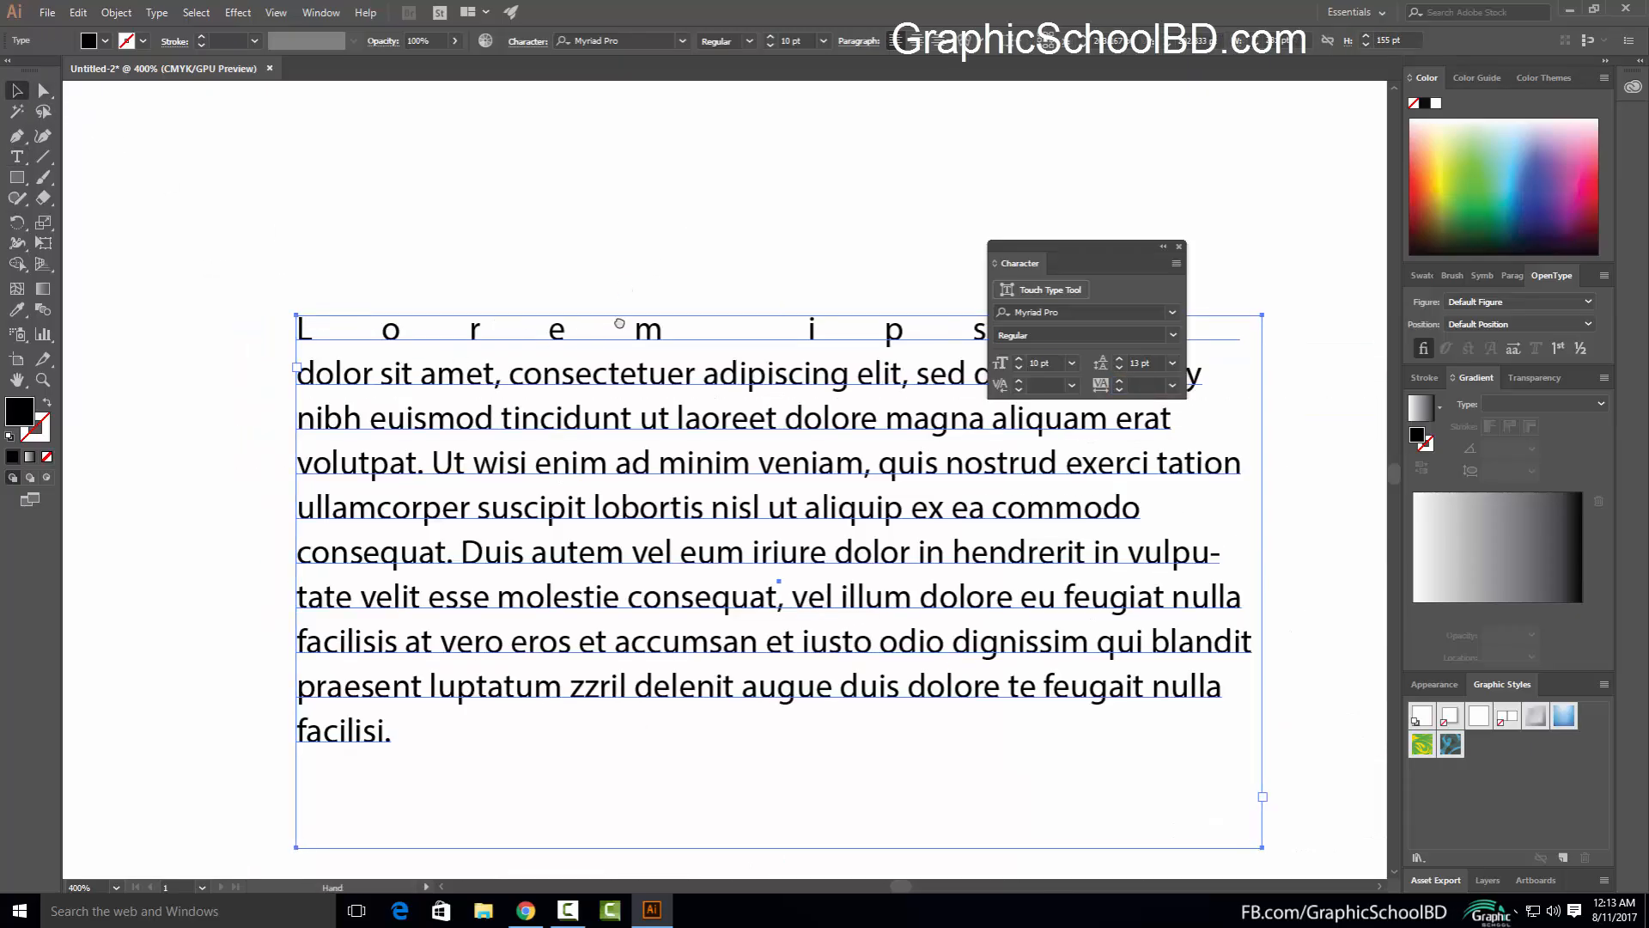
scroll(612, 450, "up", 3)
left_click(565, 397)
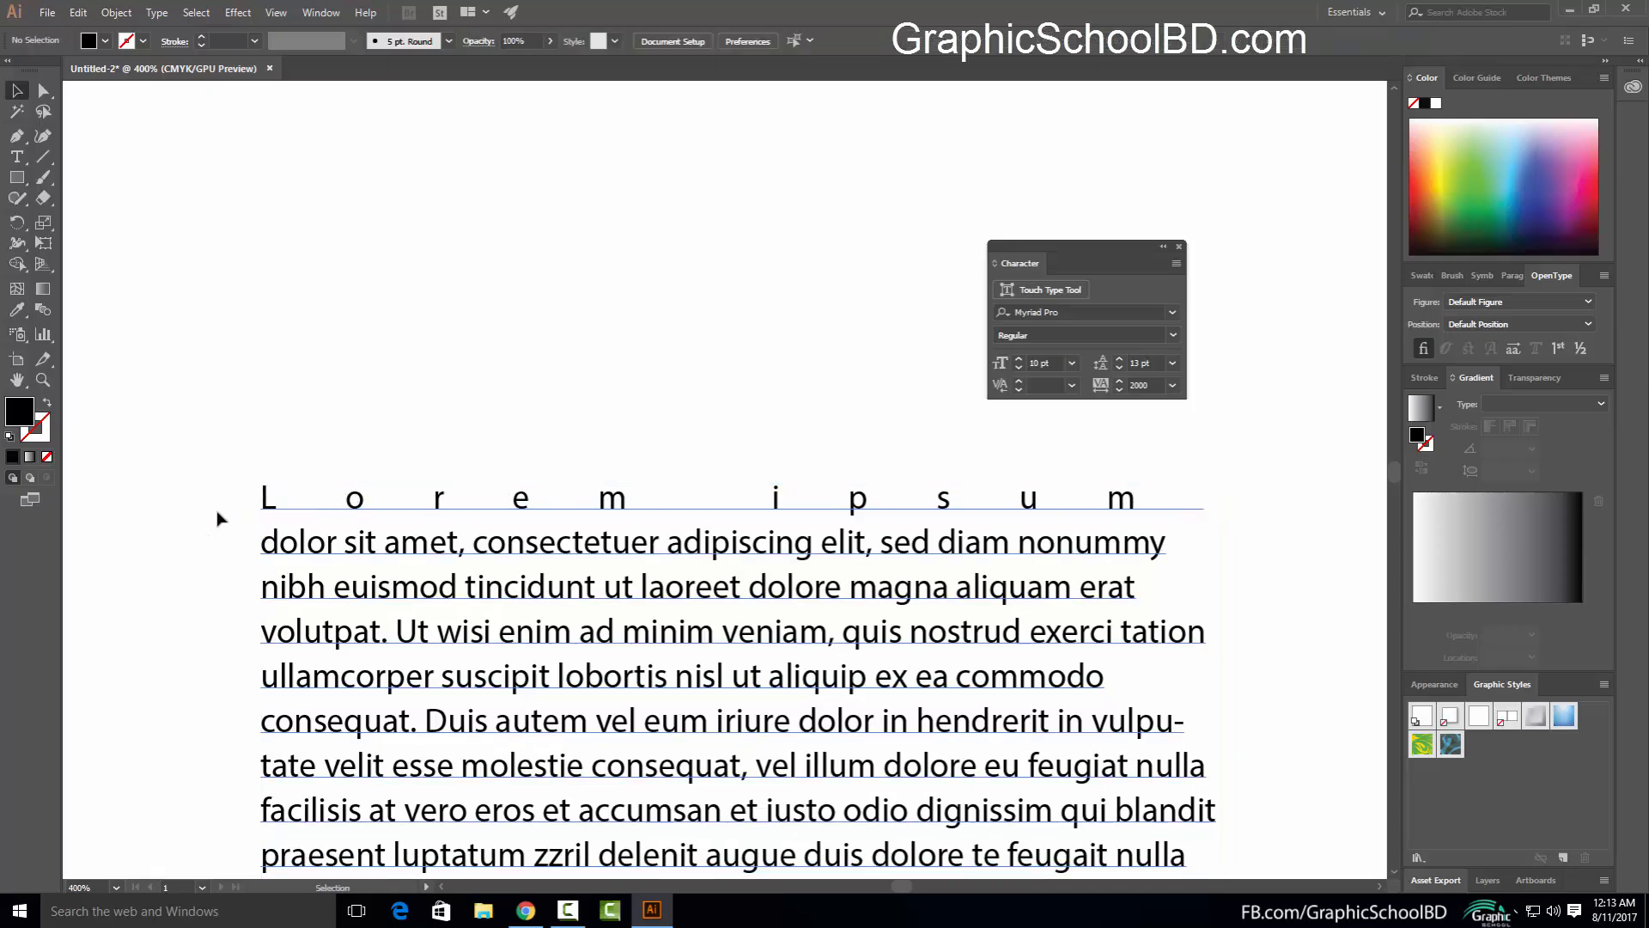
scroll(549, 550, "down", 2)
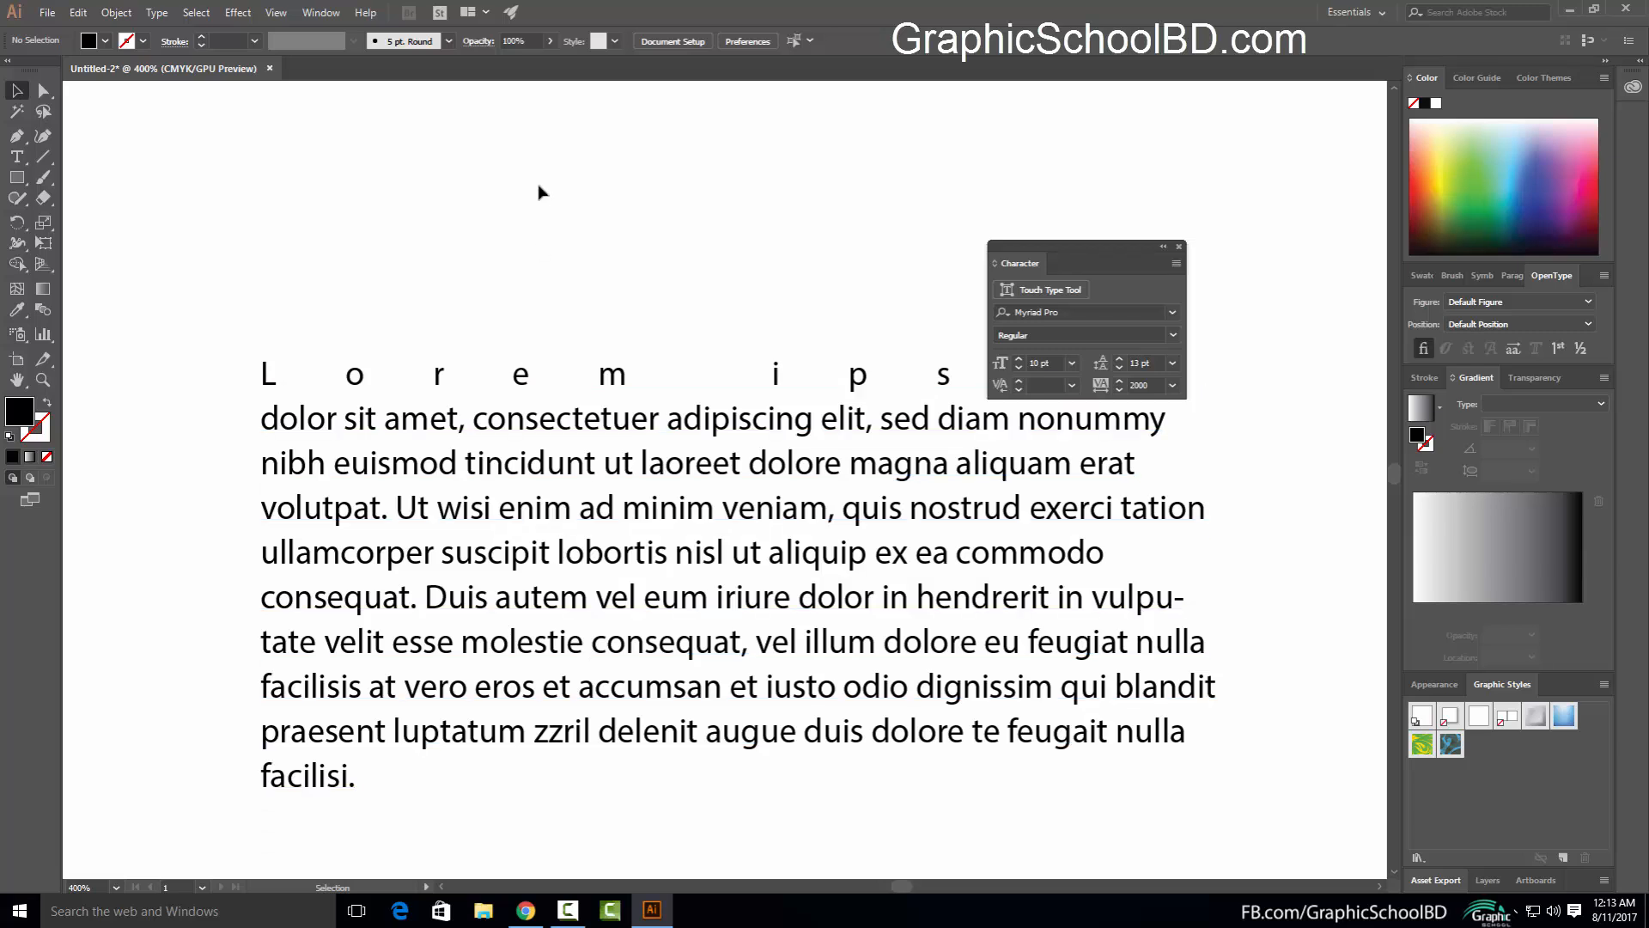
left_click_drag(1069, 245, 1239, 136)
scroll(526, 323, "down", 2)
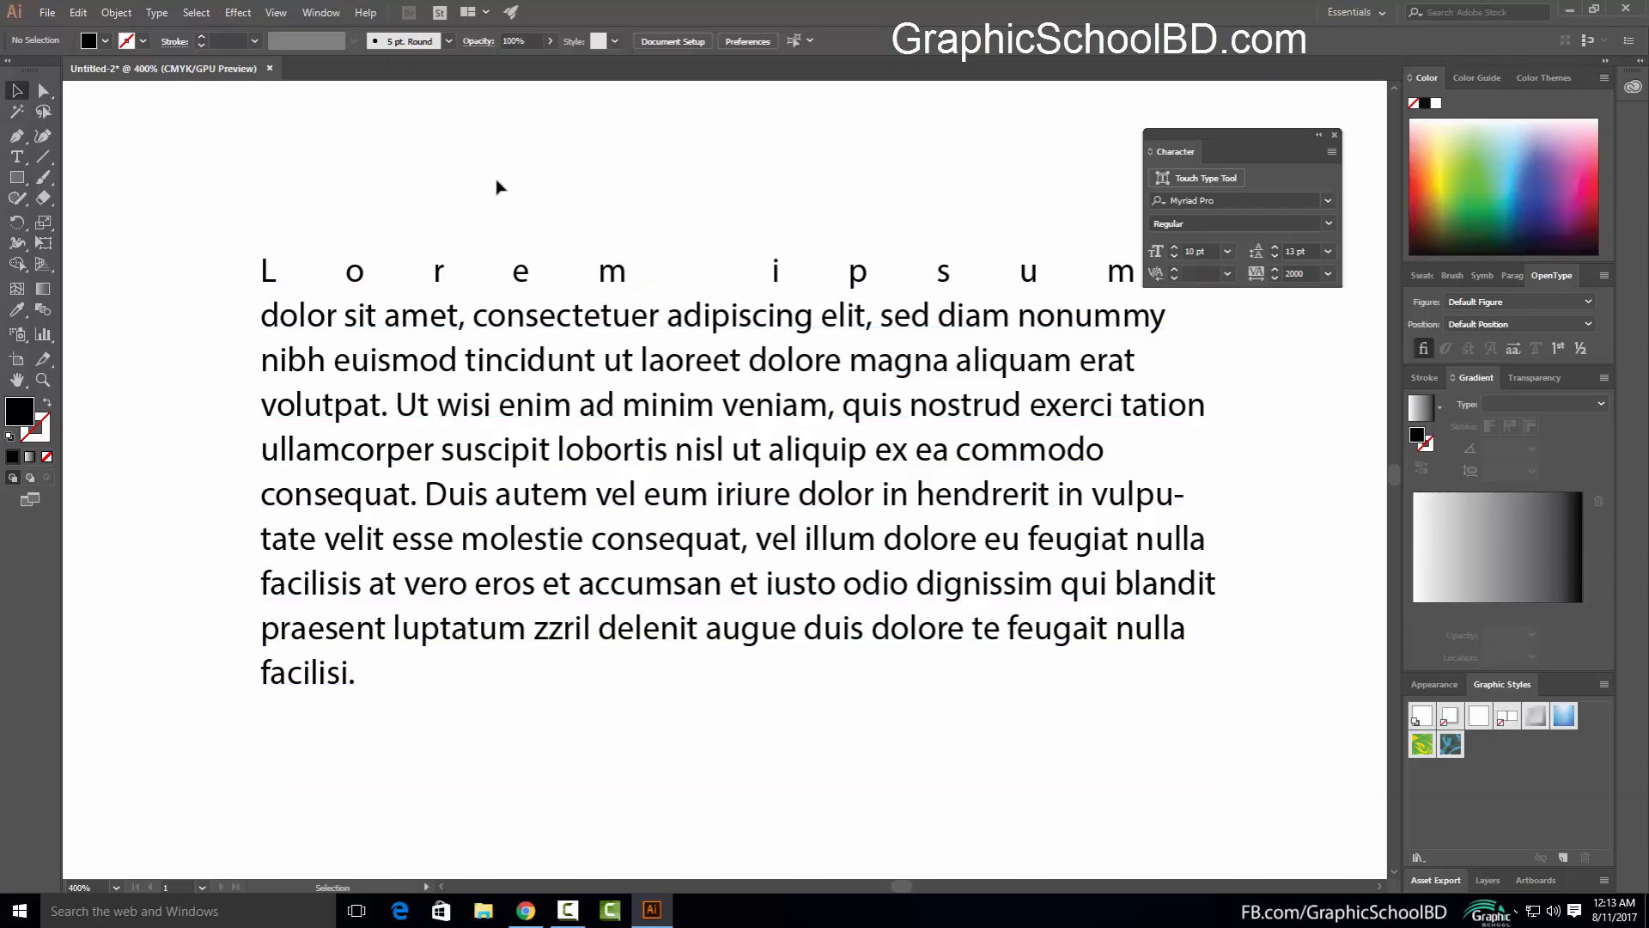
left_click_drag(229, 196, 361, 288)
left_click(361, 227)
left_click(1302, 273)
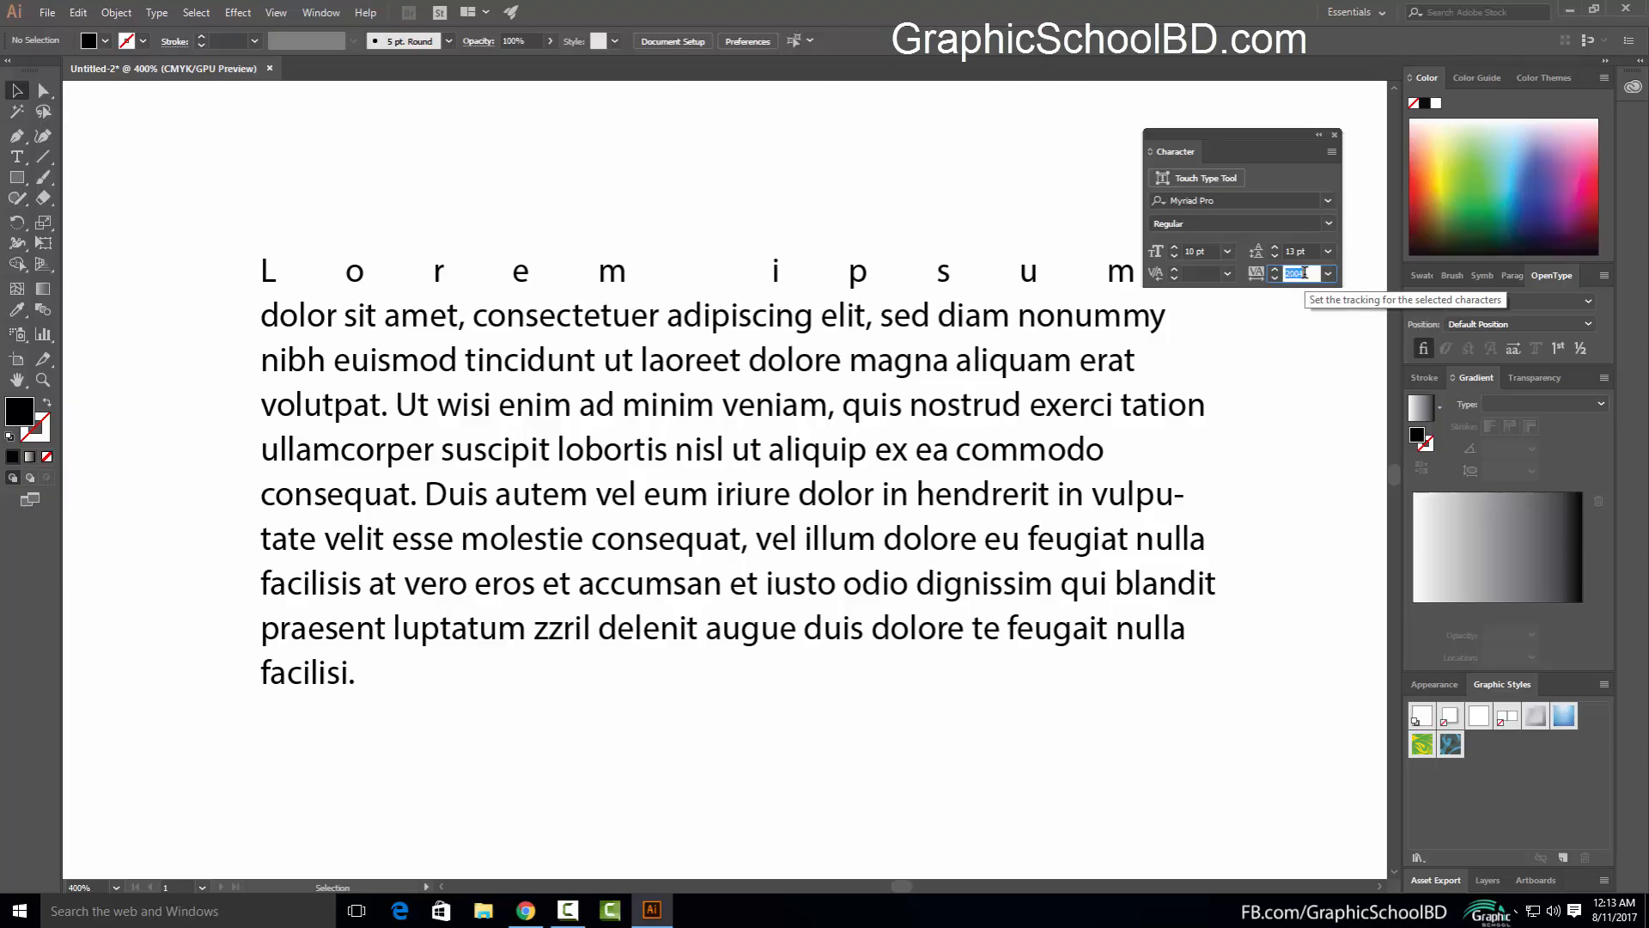
left_click_drag(505, 196, 536, 286)
left_click(736, 191)
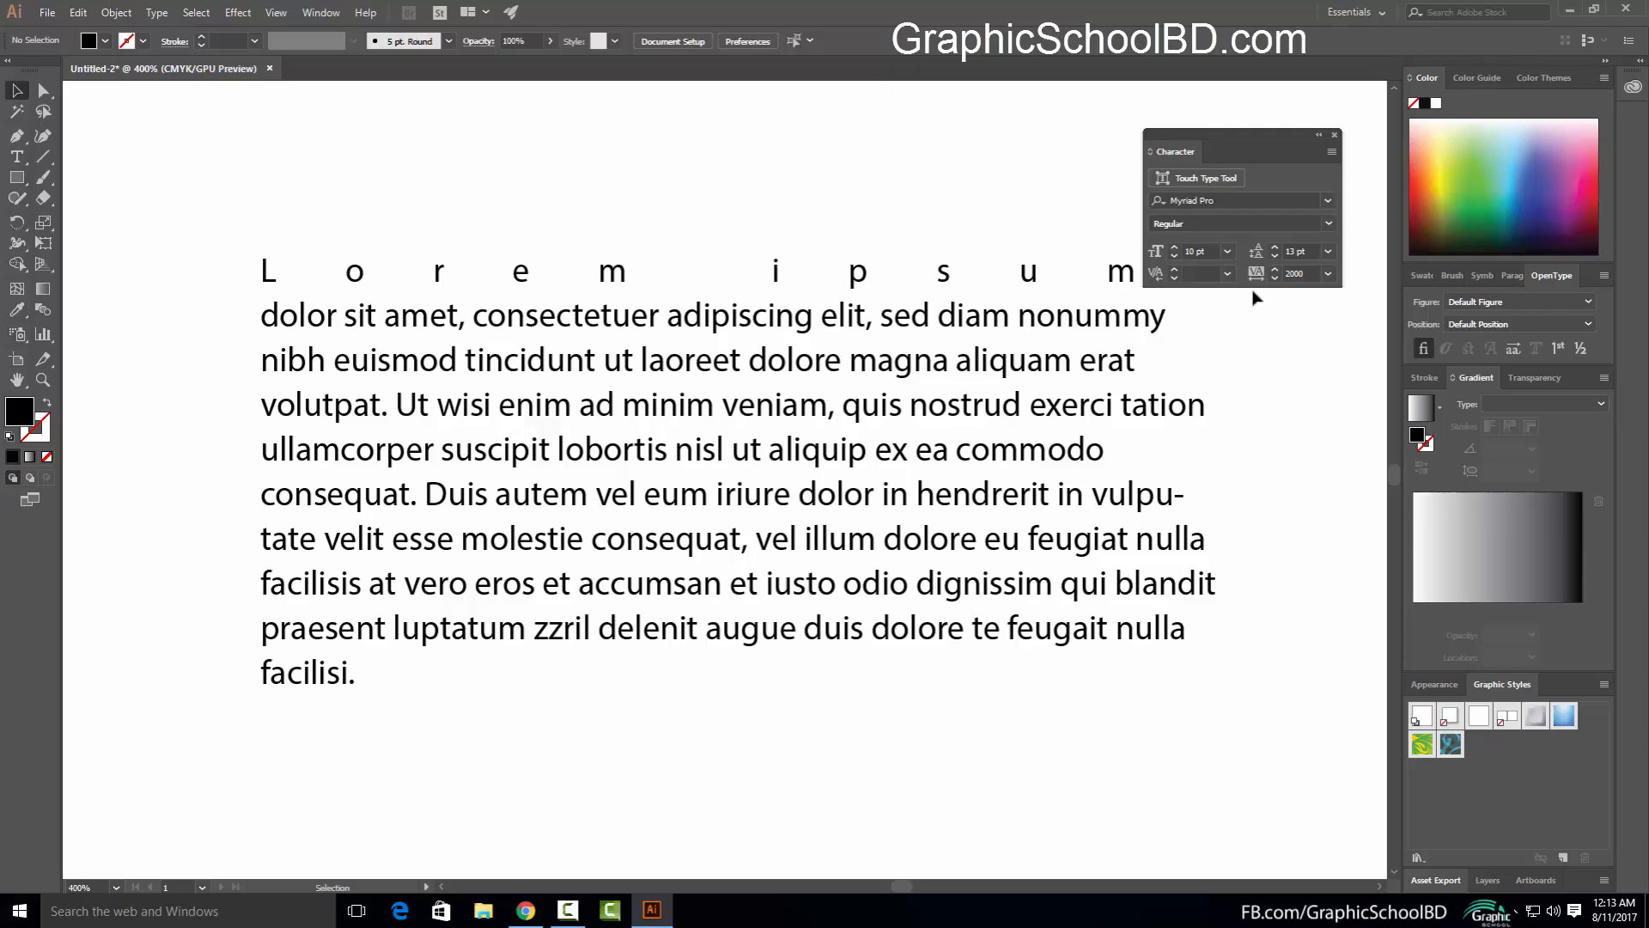
Select the paragraph's text frame and shrink it in width and height to about 115 pt high
left_click(1127, 610)
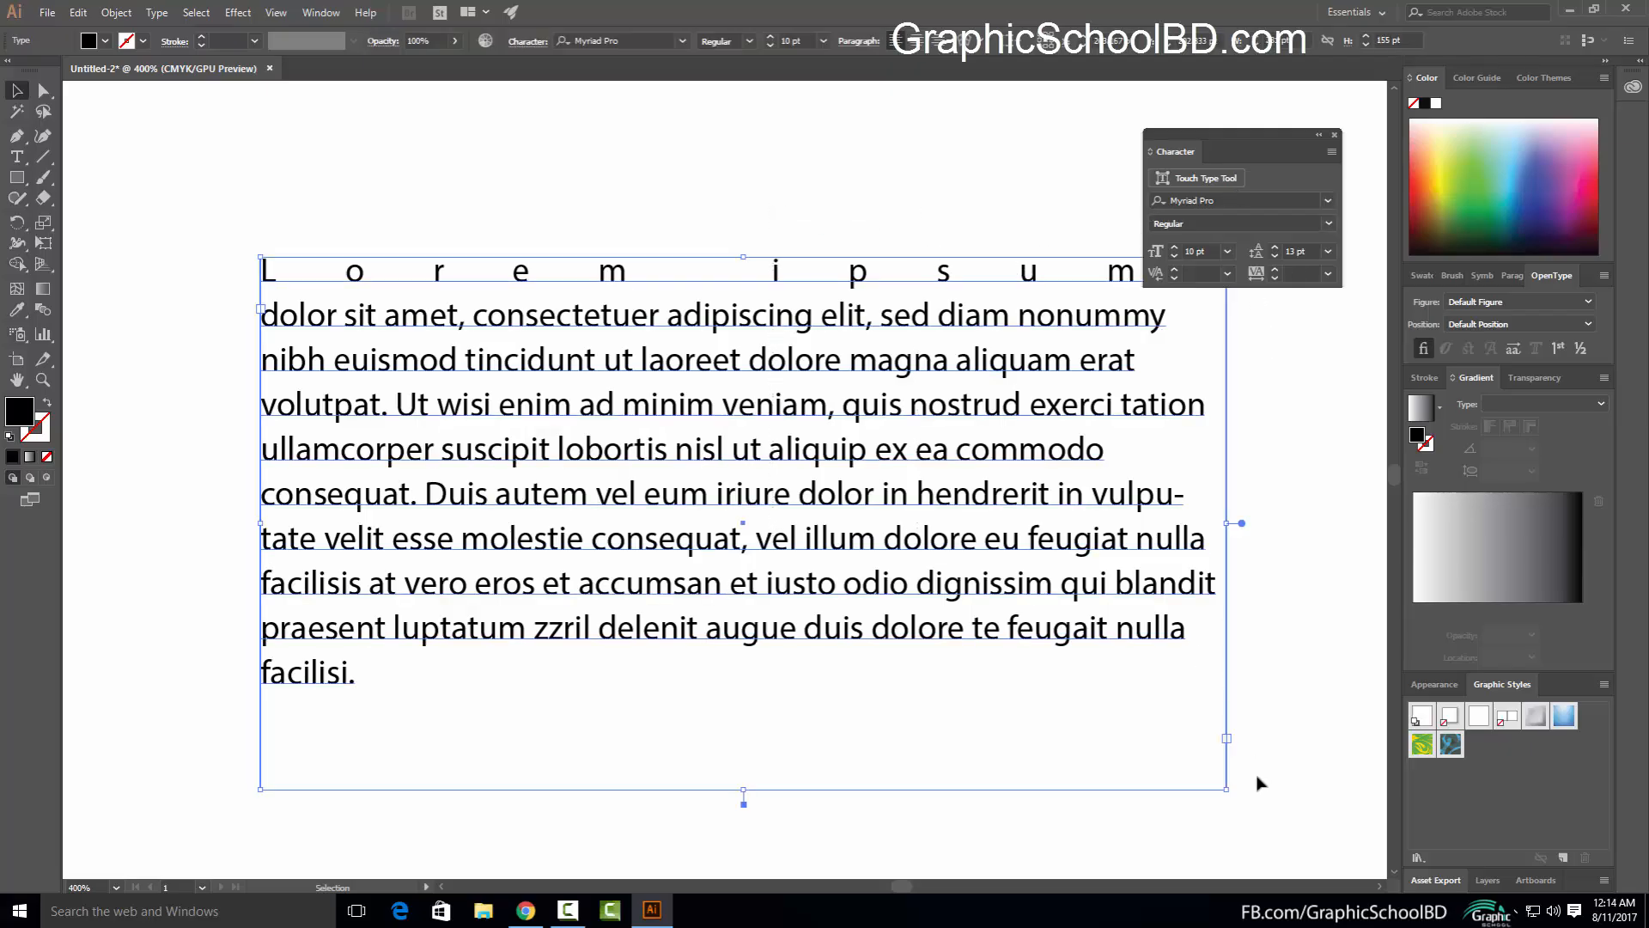
left_click_drag(1224, 791, 1029, 653)
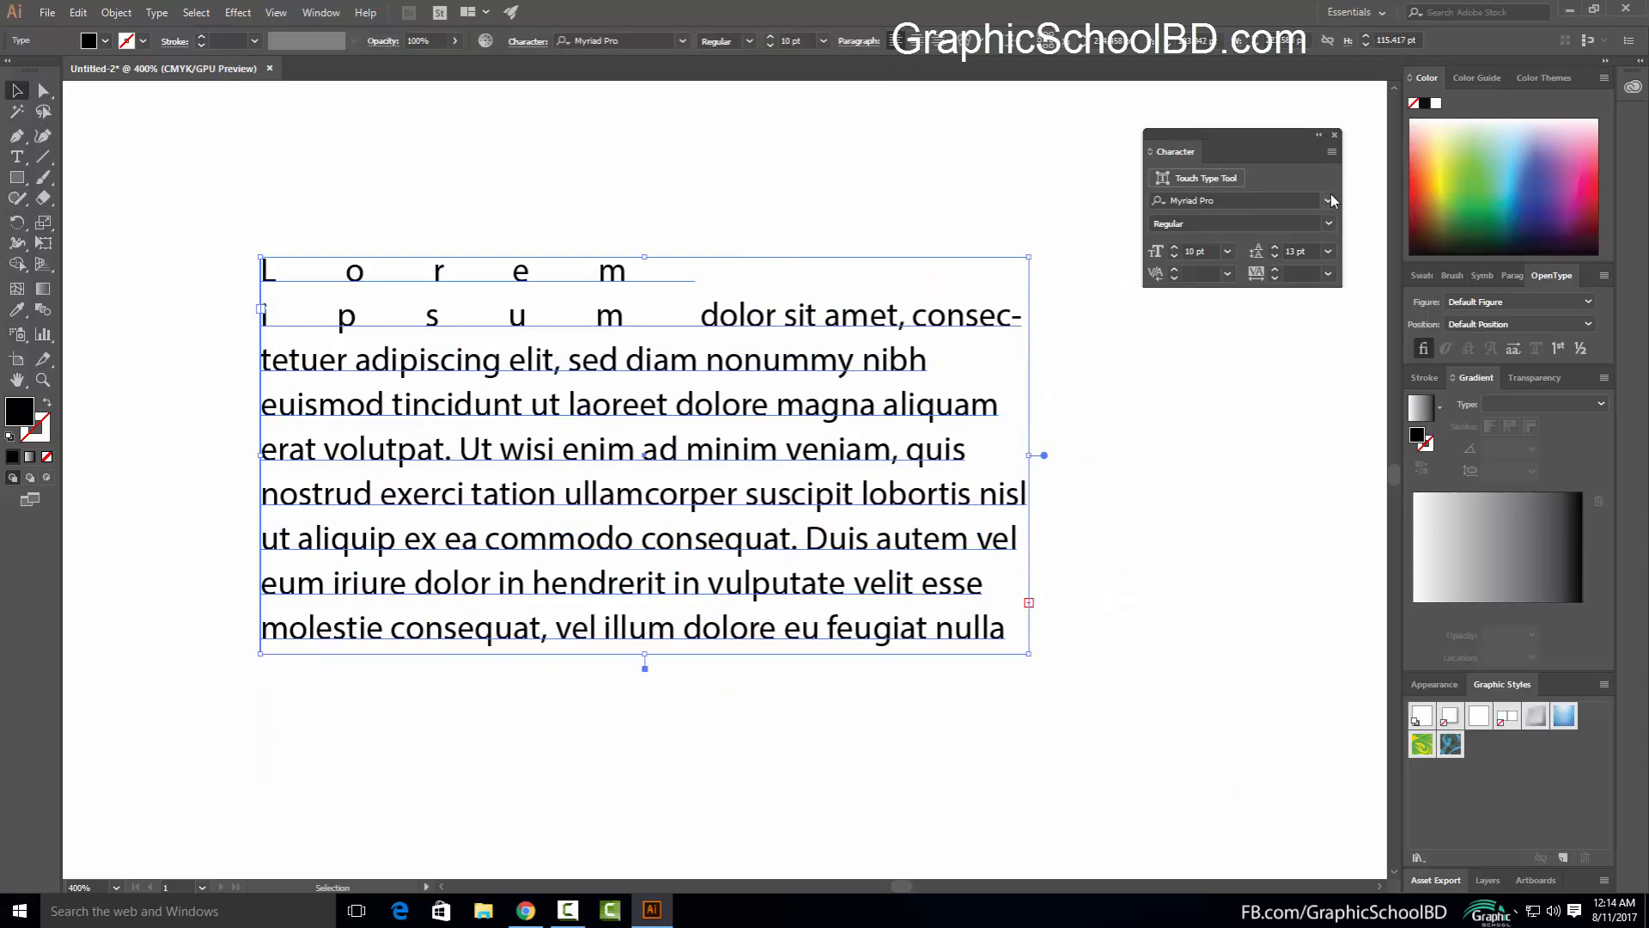
Show the full set of options in the Character panel
left_click(1332, 153)
left_click(1331, 153)
left_click(1332, 152)
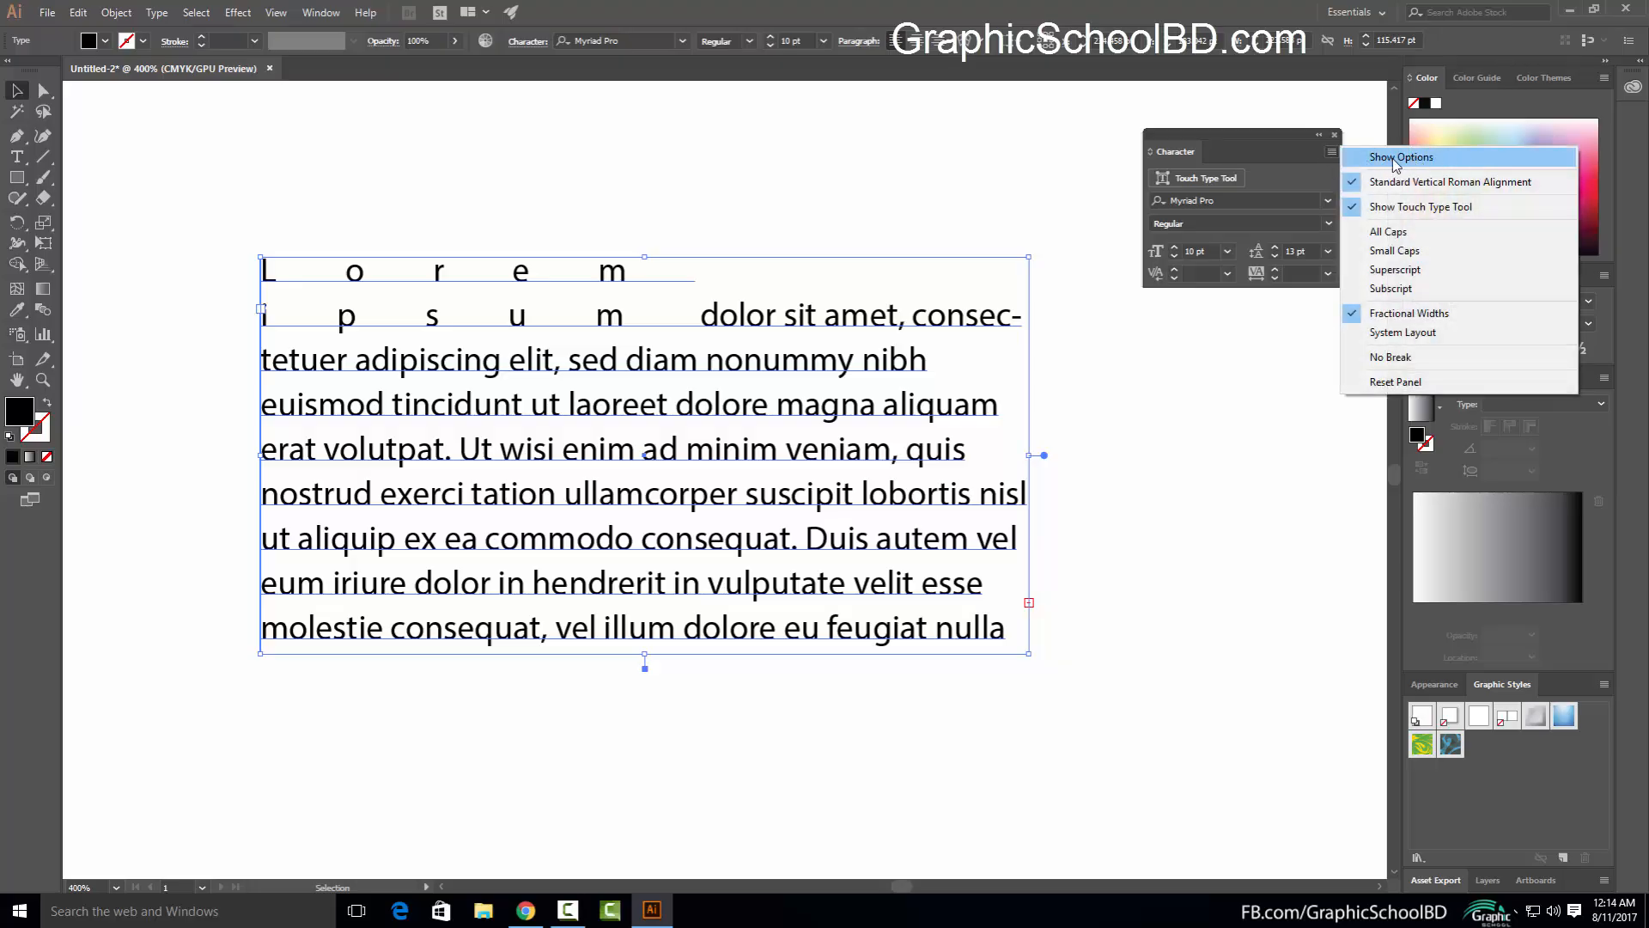
left_click(1436, 158)
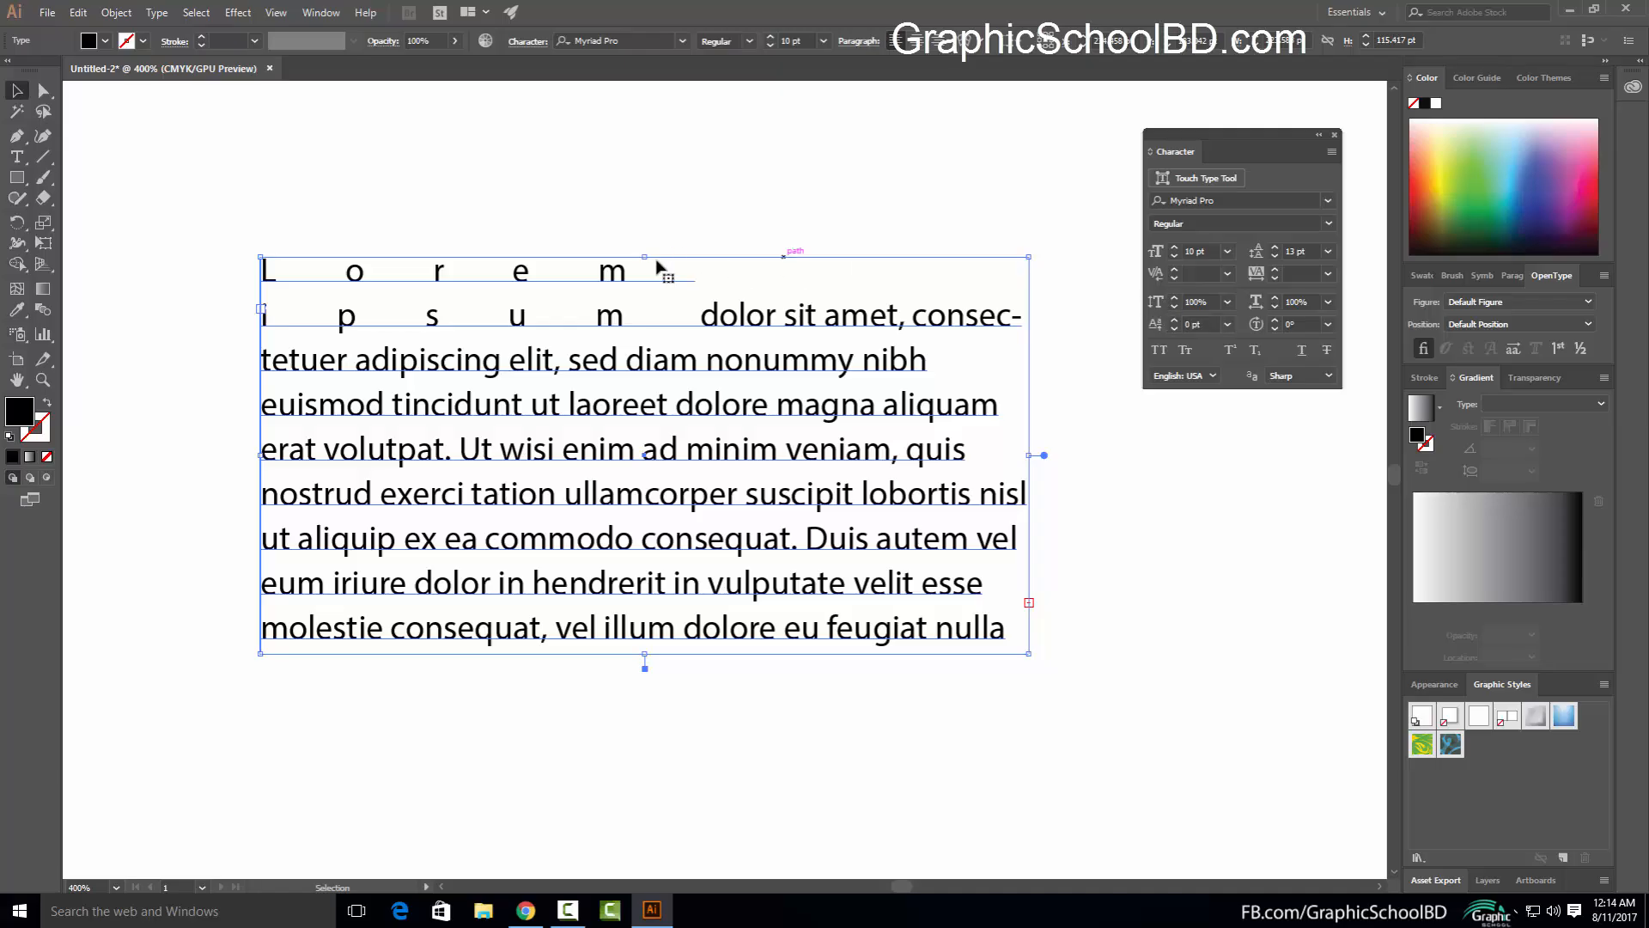
Reselect the paragraph, try vertical scales of 125% and 200%, and return it to 100%
left_click(595, 206)
scroll(236, 232, "up", 2)
left_click(325, 402)
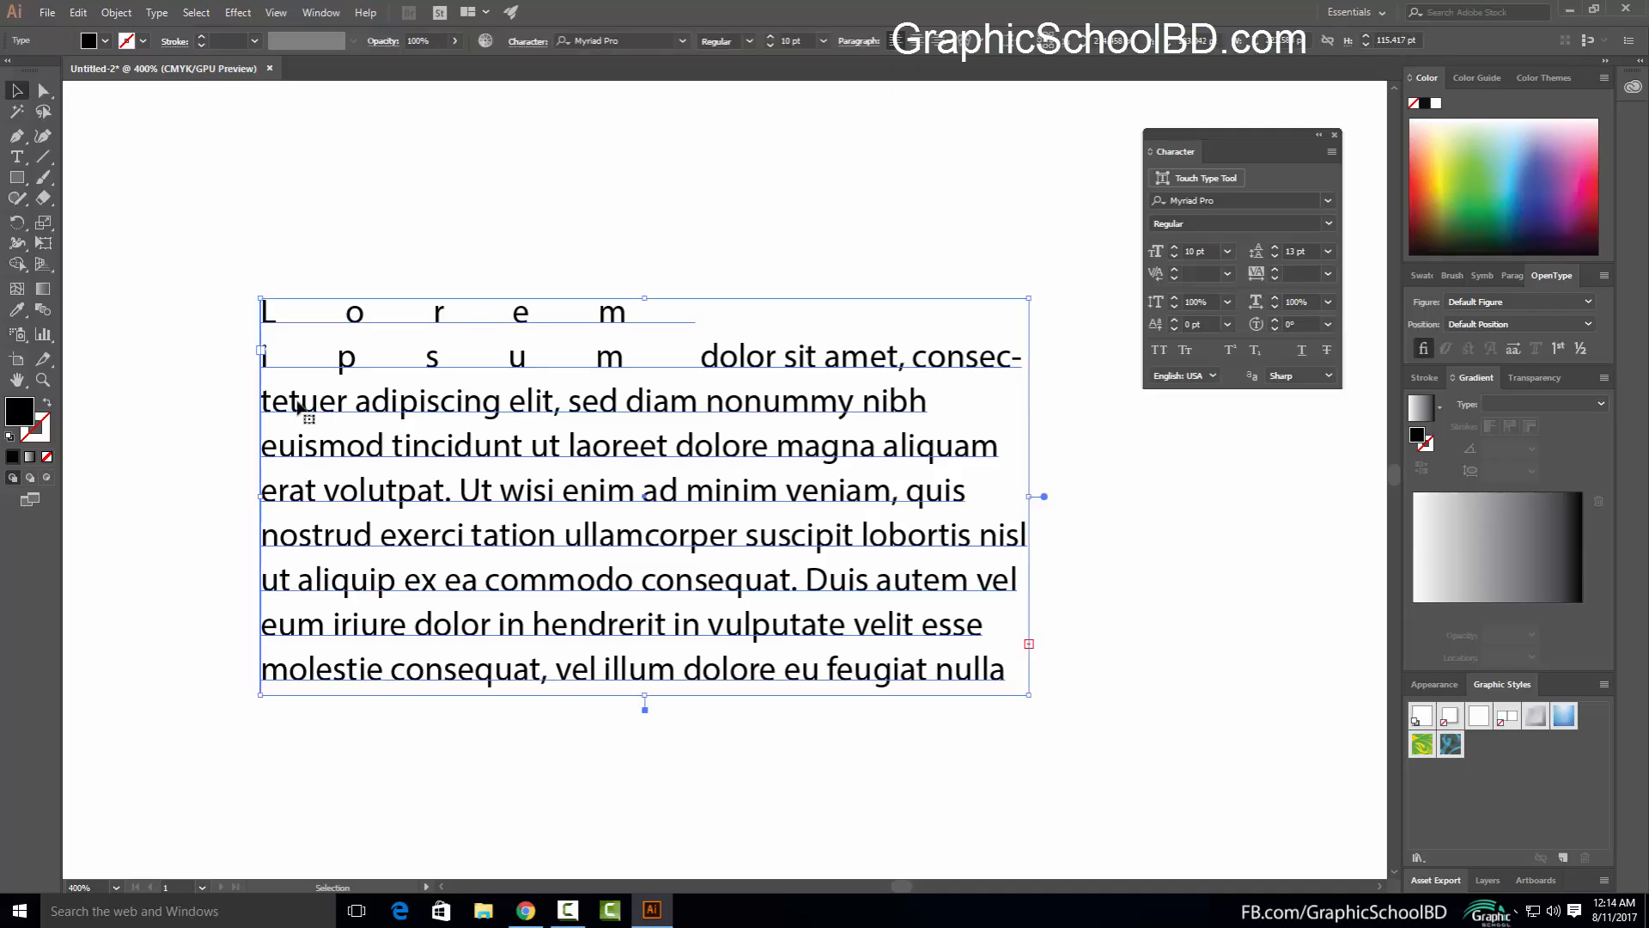
left_click(1227, 301)
left_click(1252, 434)
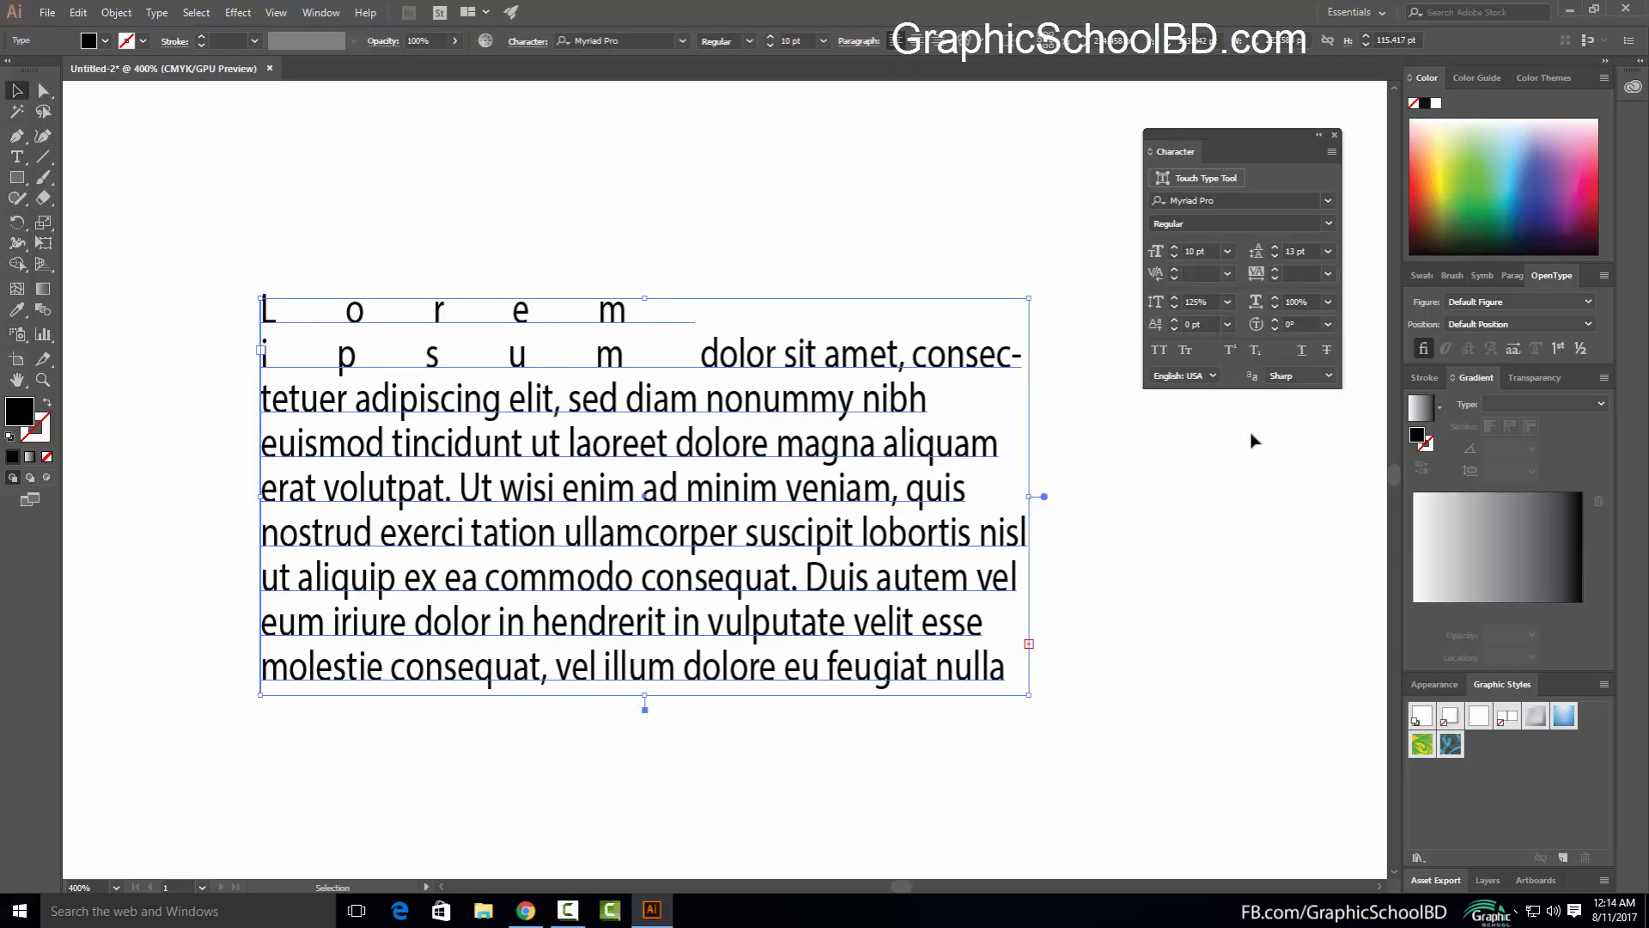
left_click(1228, 302)
left_click(1252, 490)
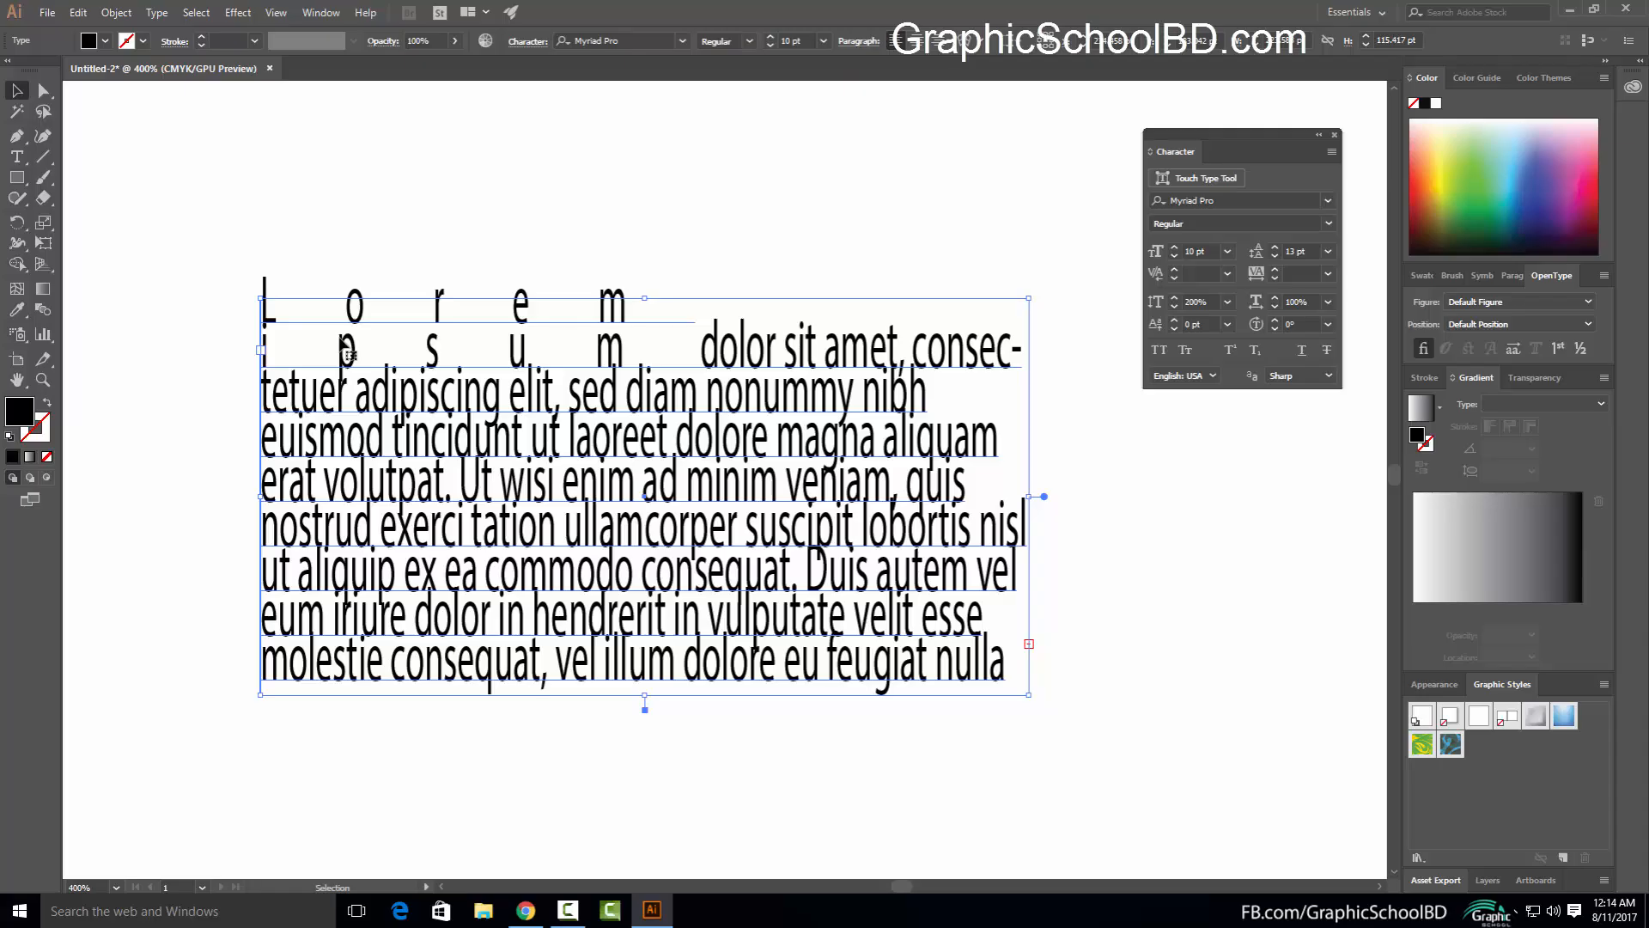
left_click(1228, 301)
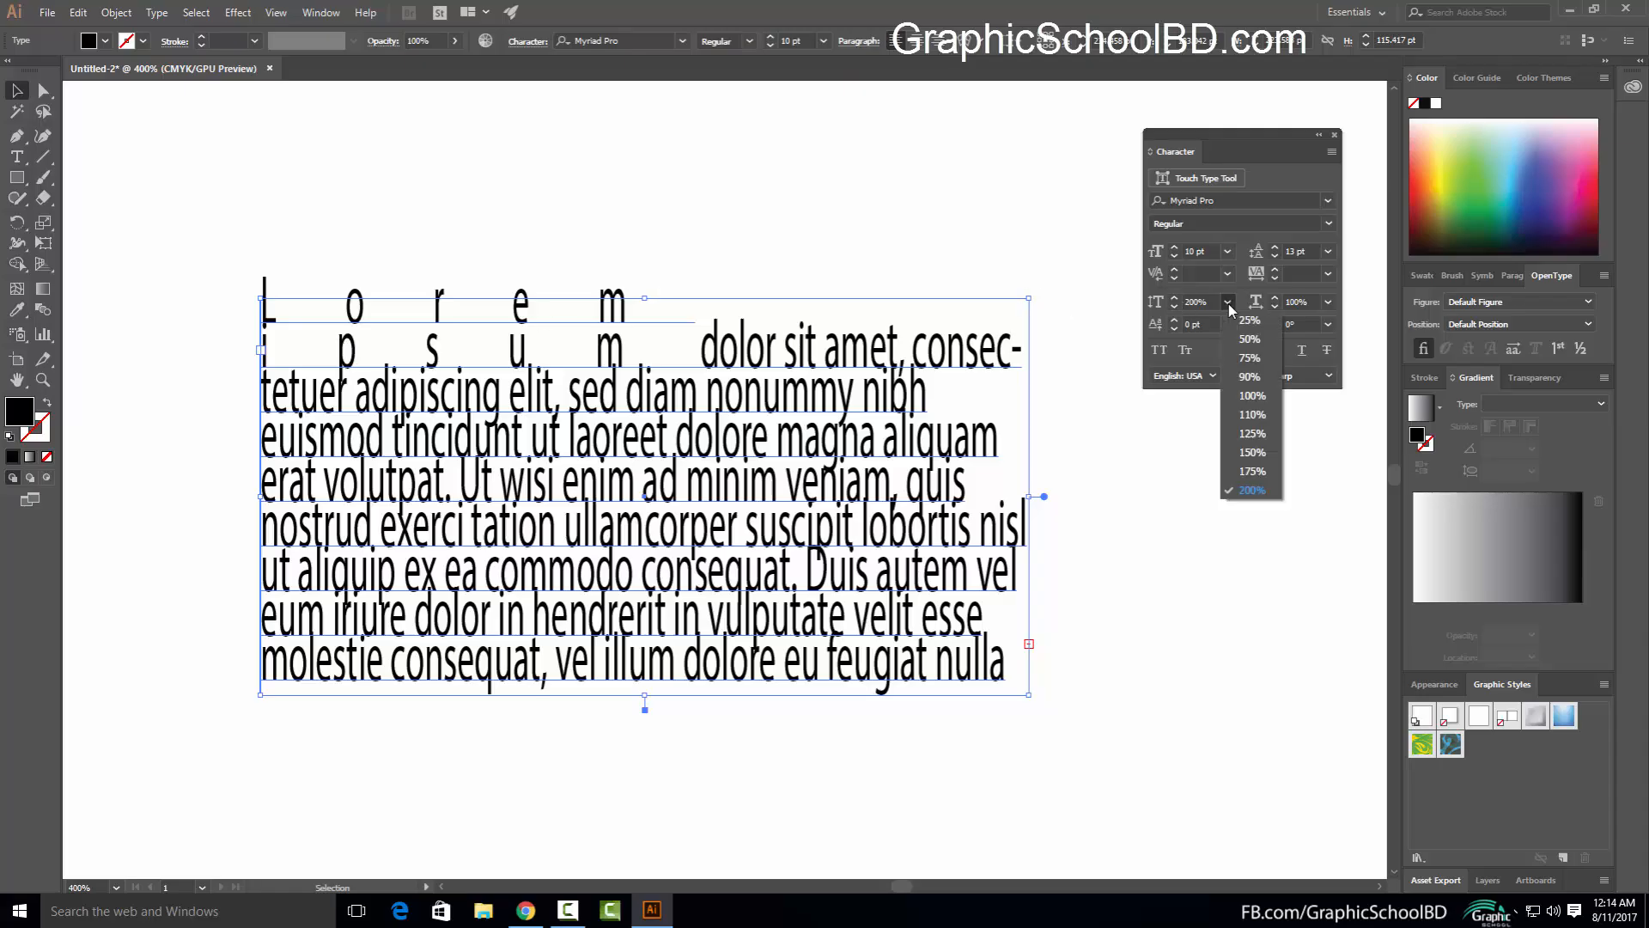
left_click(1253, 396)
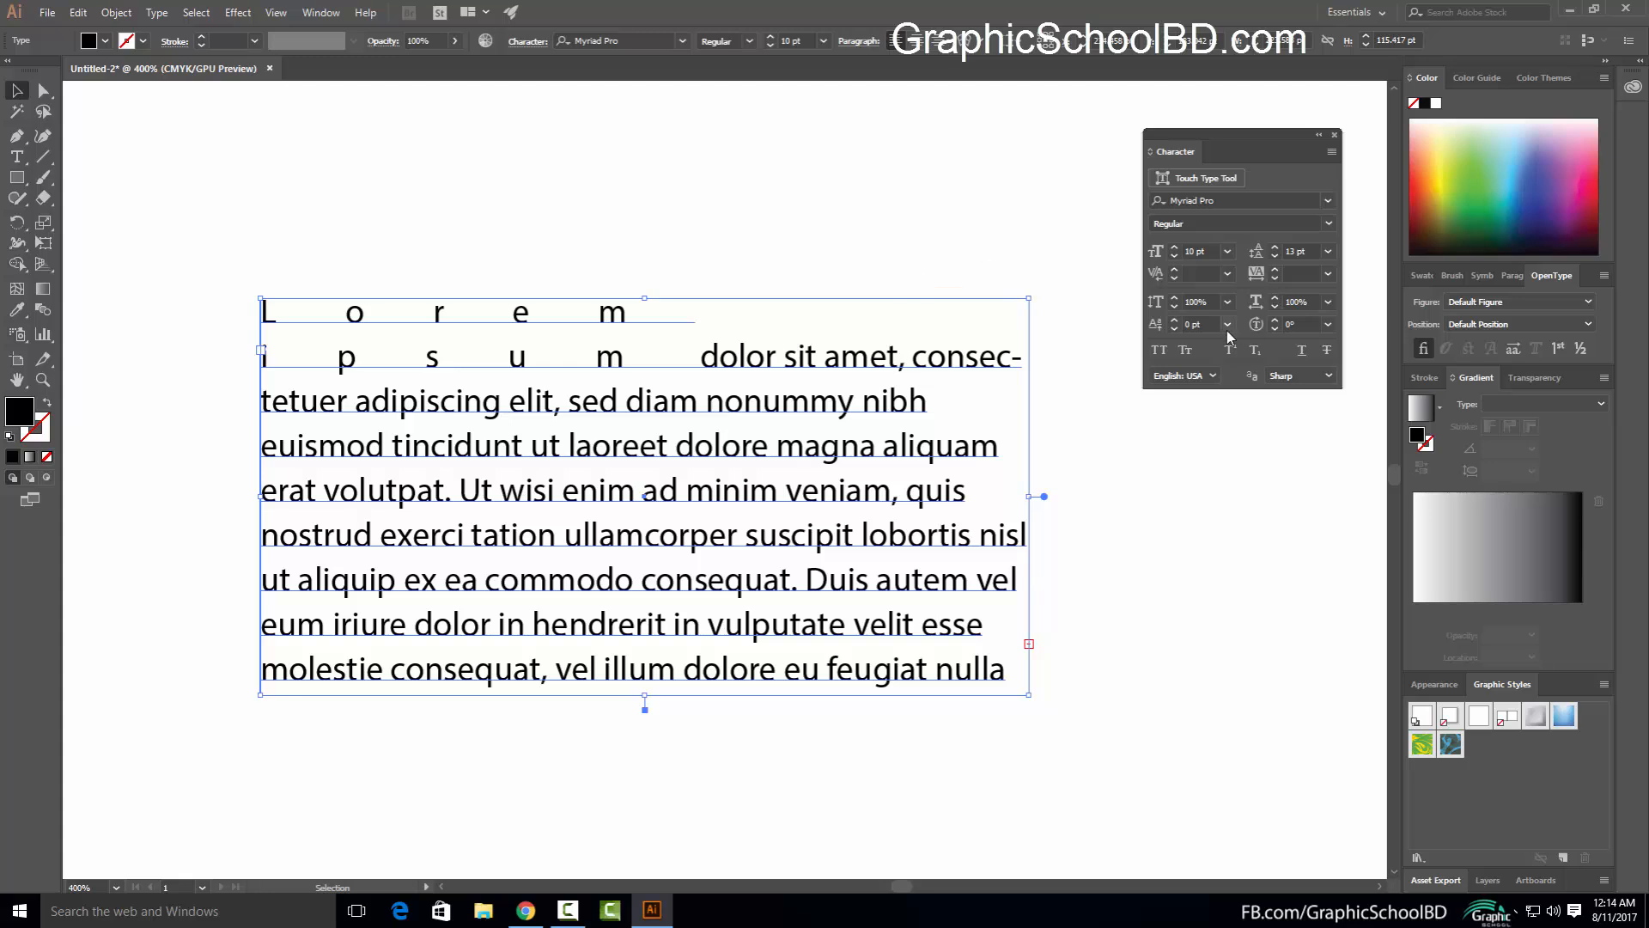
Try reducing the paragraph's vertical scale to 75% and 25%, and restore it to 100%
left_click(1228, 303)
left_click(1245, 356)
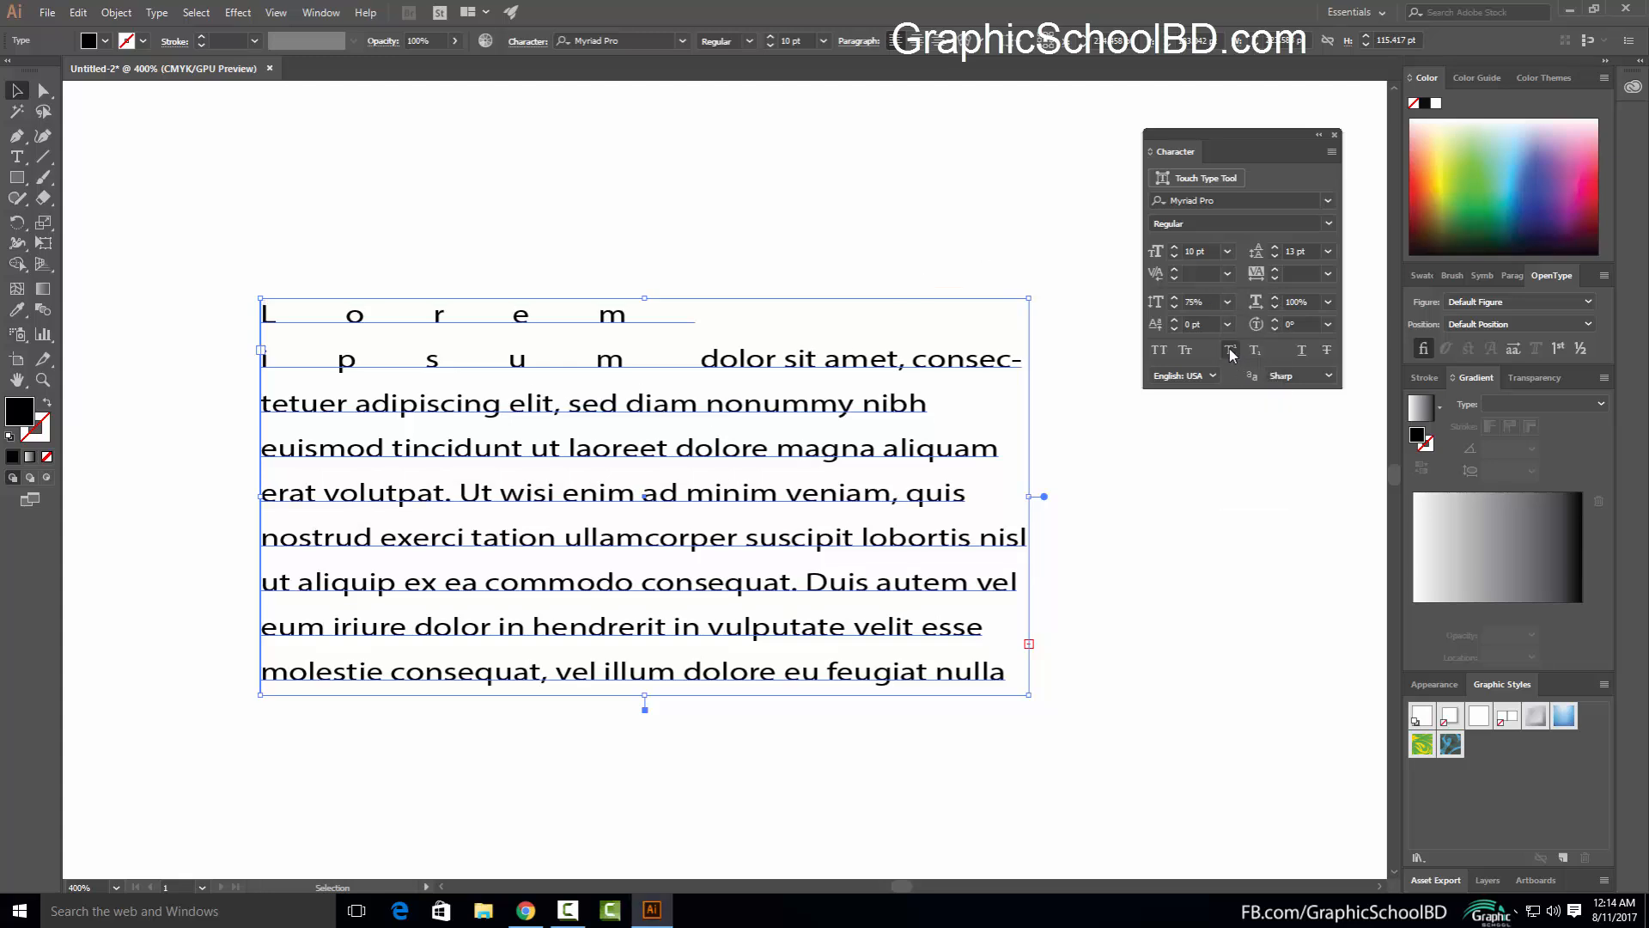
left_click(1228, 303)
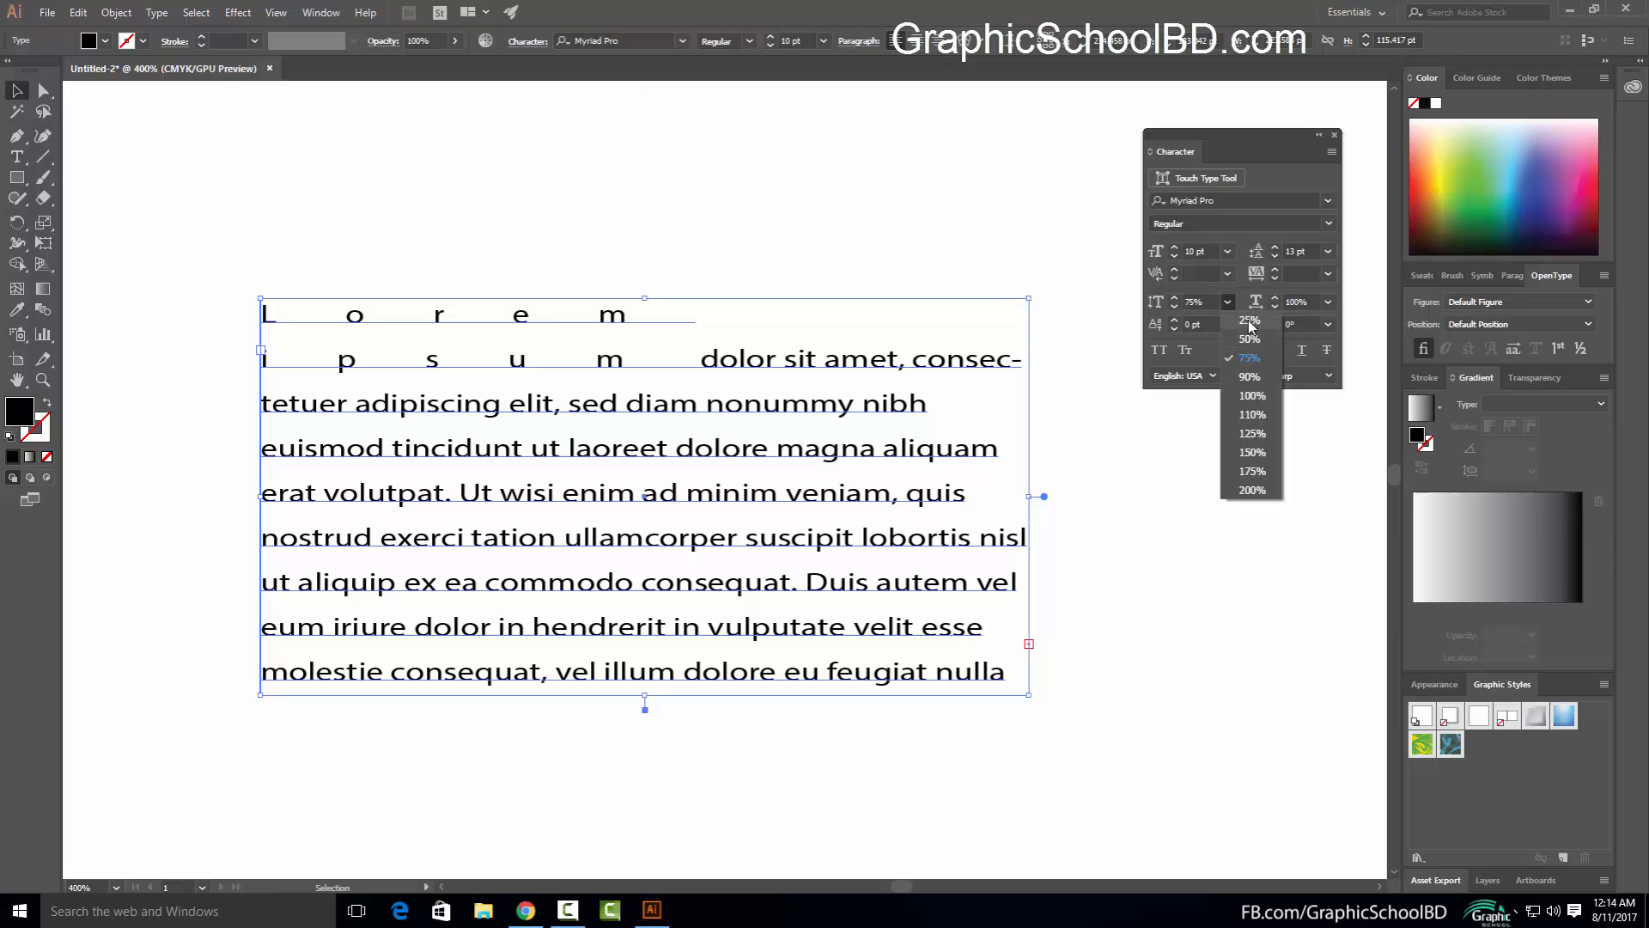
left_click(1250, 325)
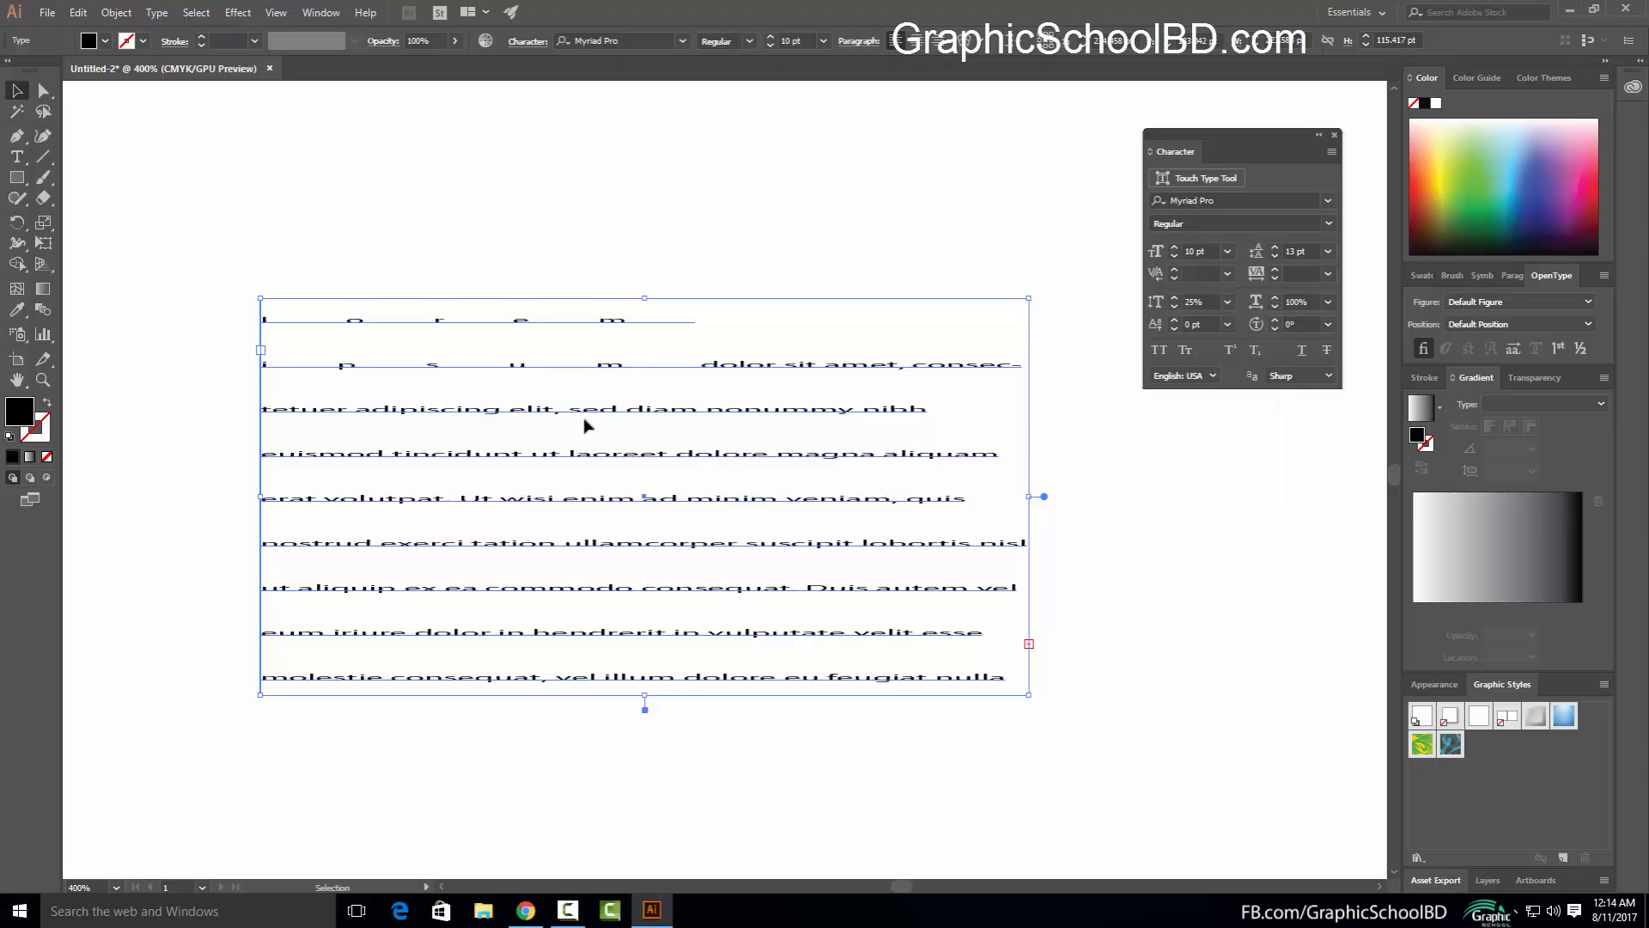
left_click(1227, 301)
left_click(1256, 397)
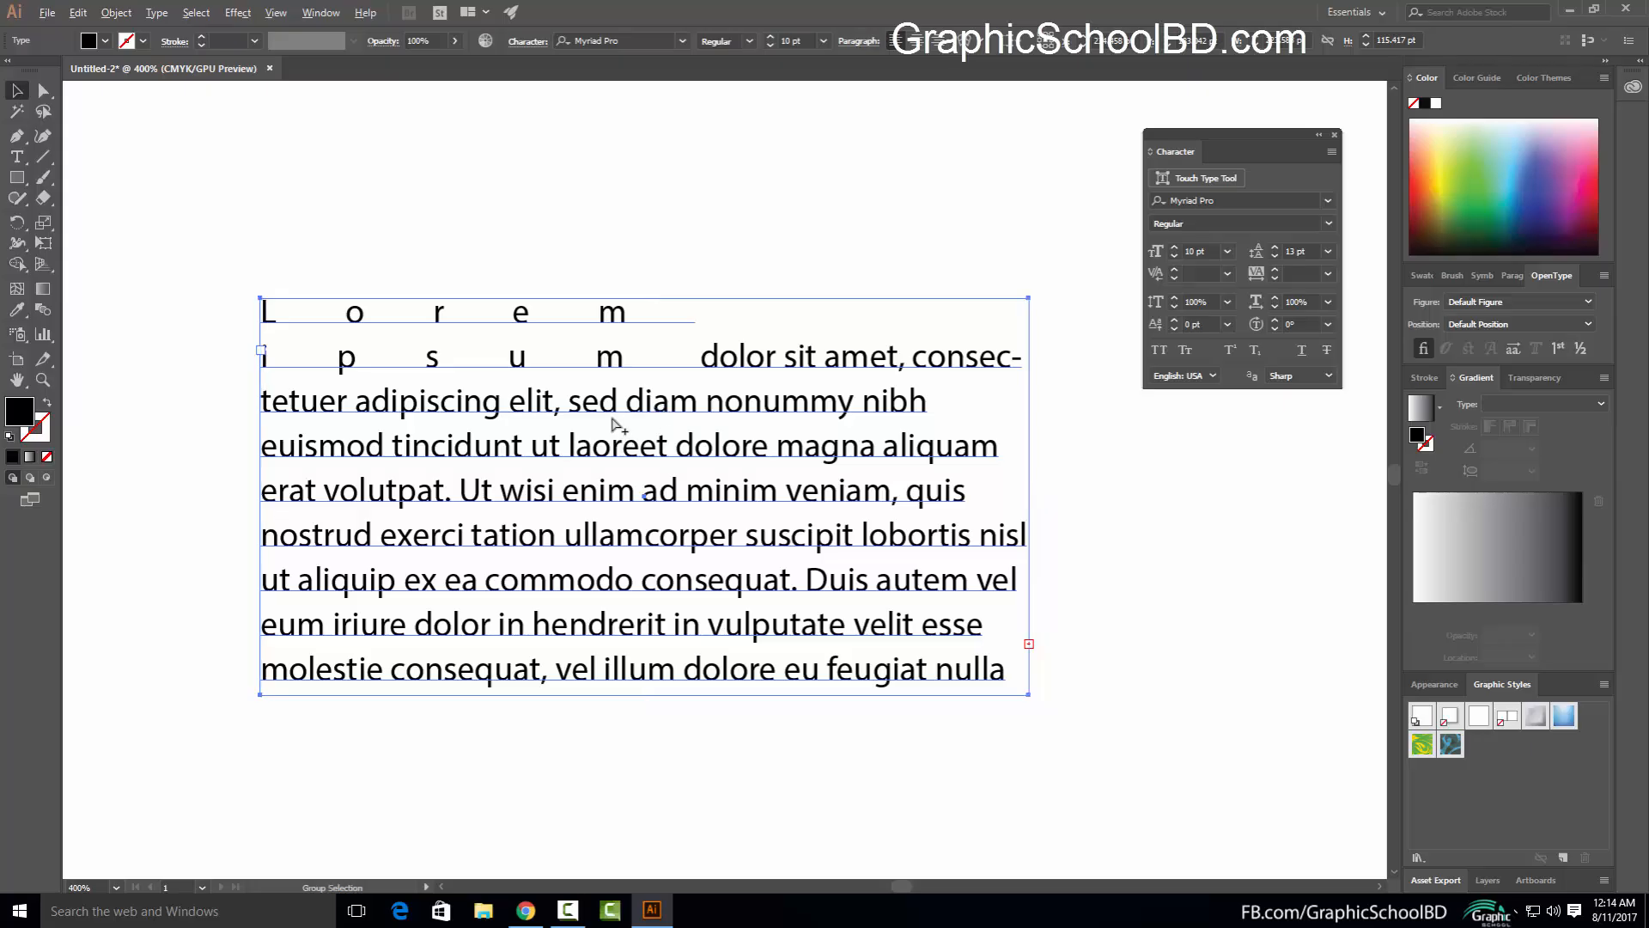
Try a horizontal scale of 200% on the paragraph and undo it
scroll(614, 426, "up", 3)
scroll(722, 425, "down", 3)
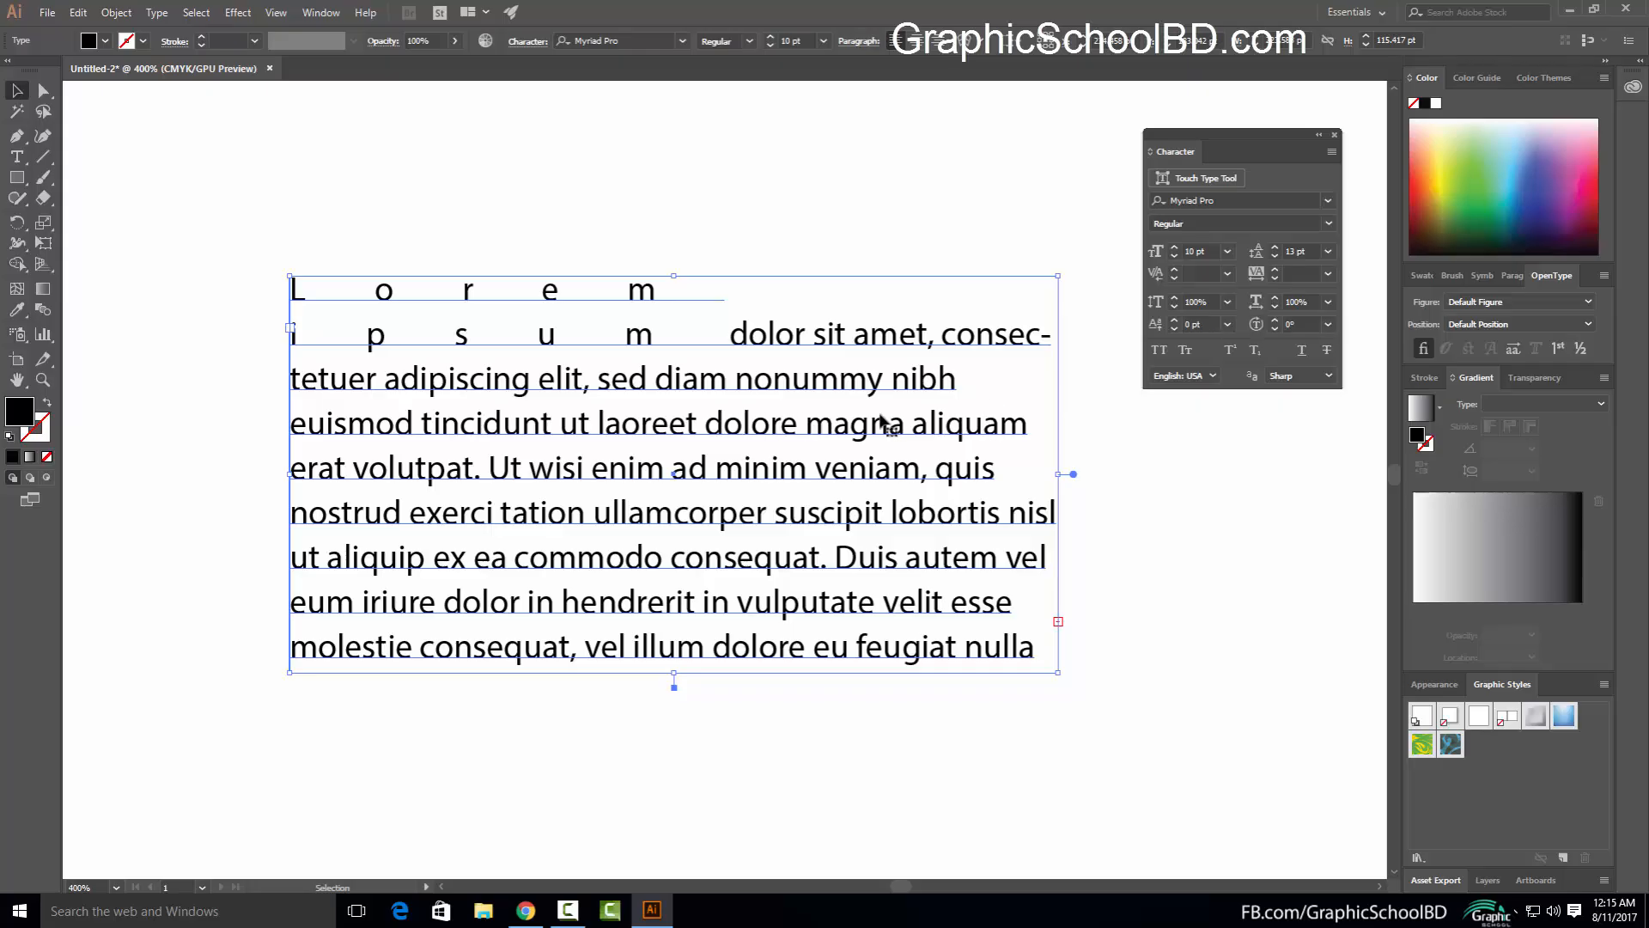
left_click(1328, 301)
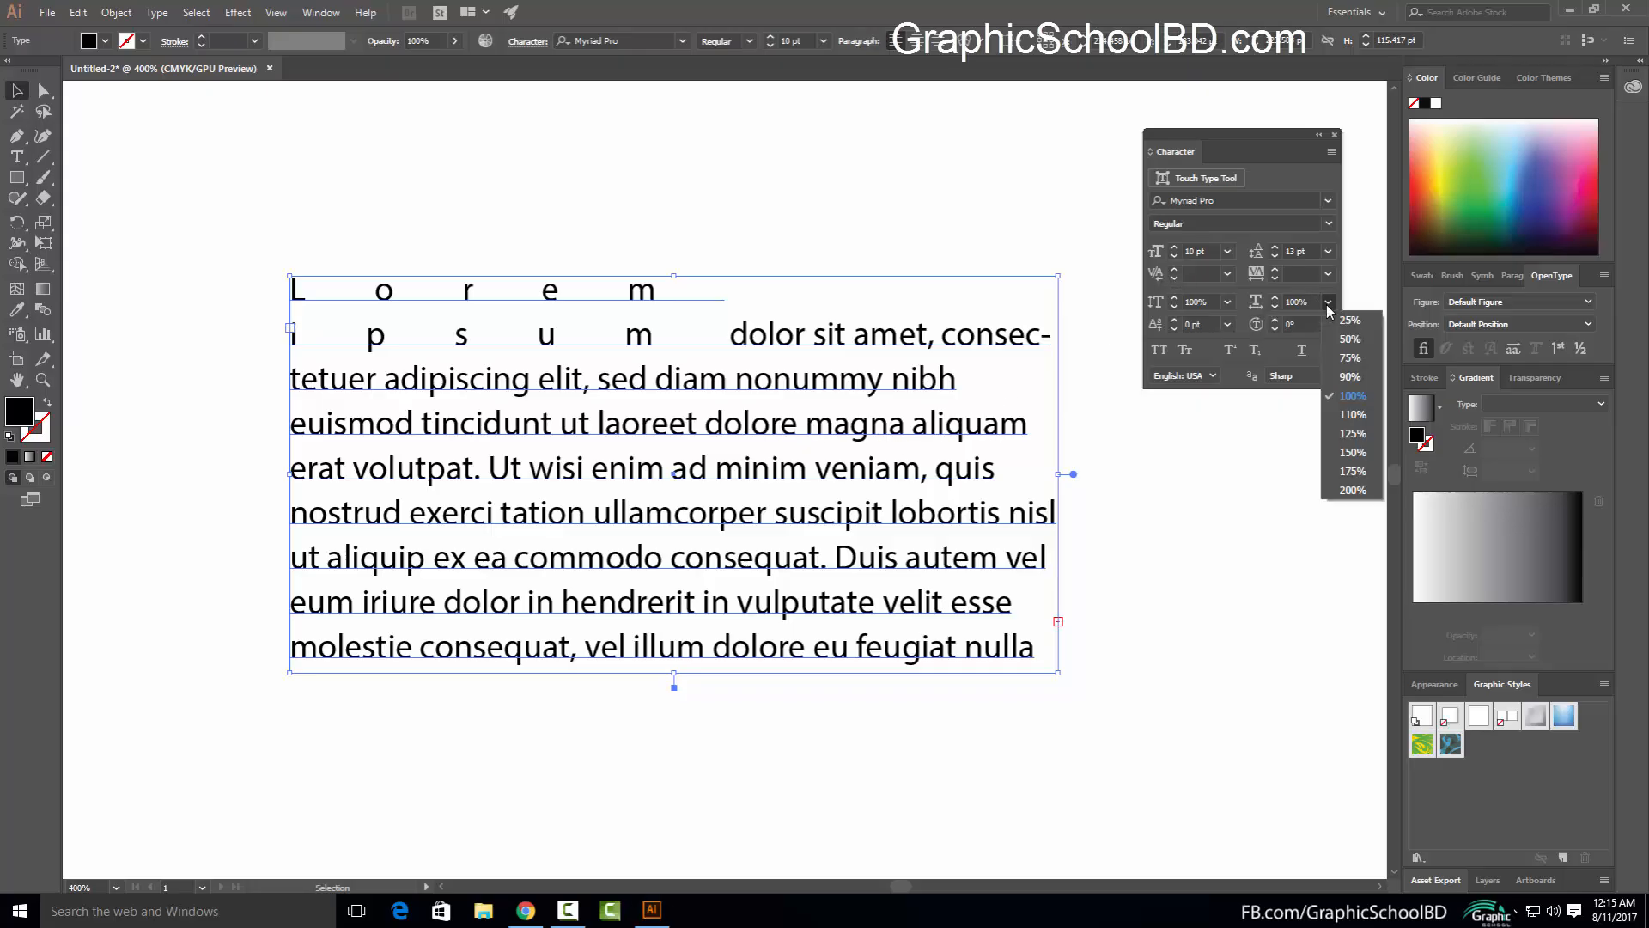
left_click(1354, 491)
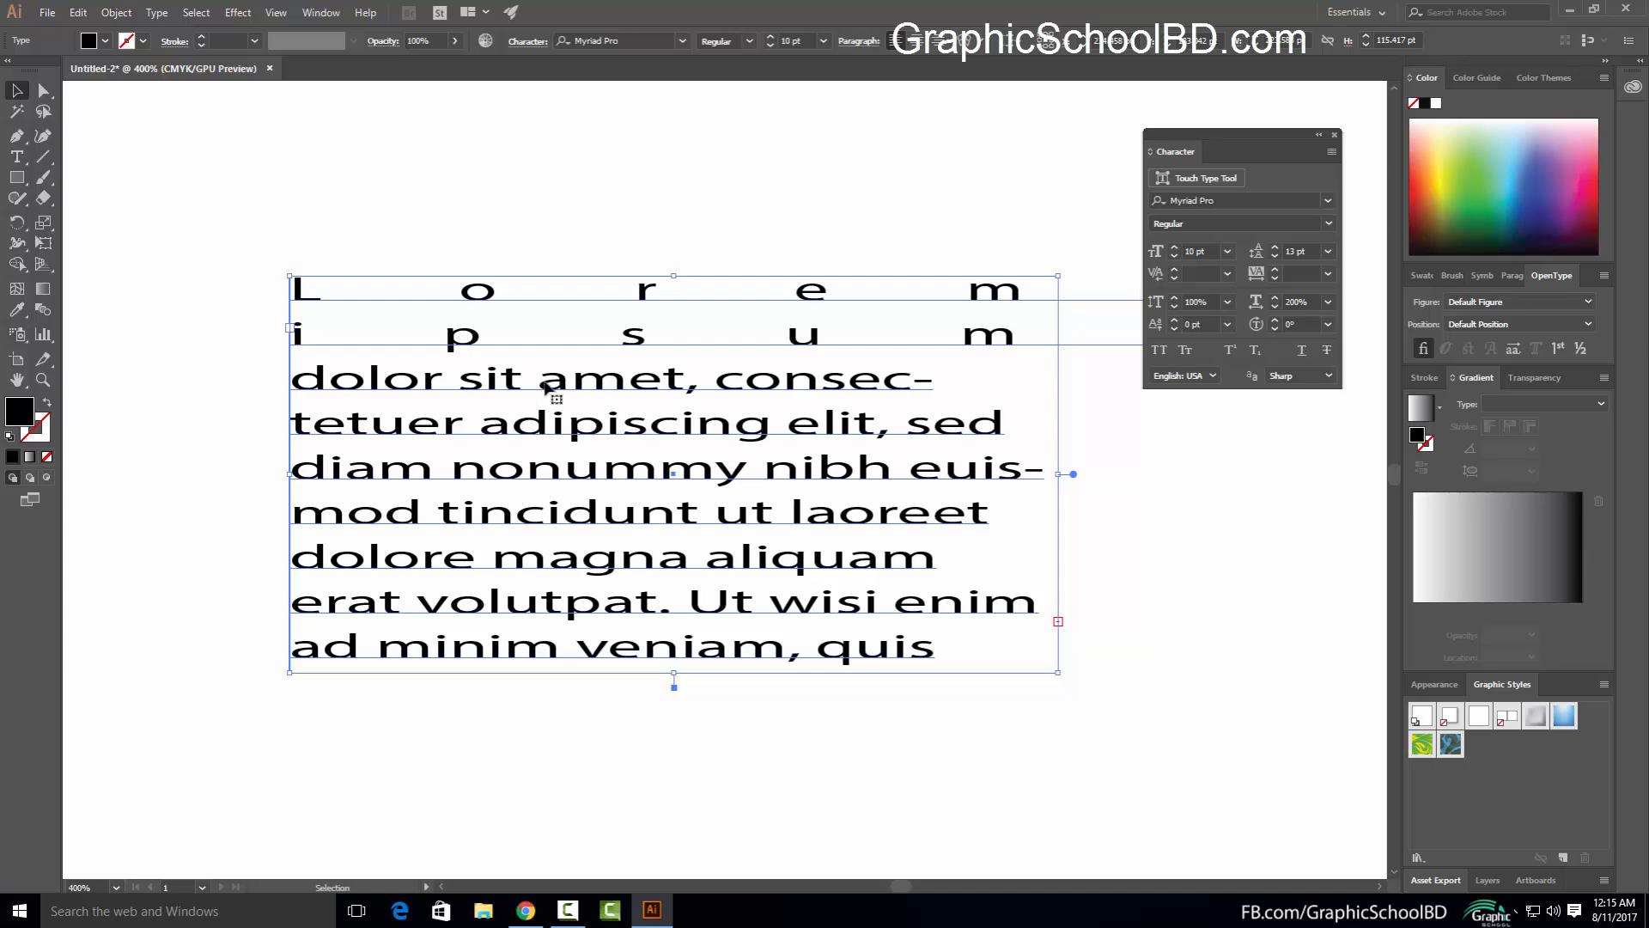
key("ctrl+z")
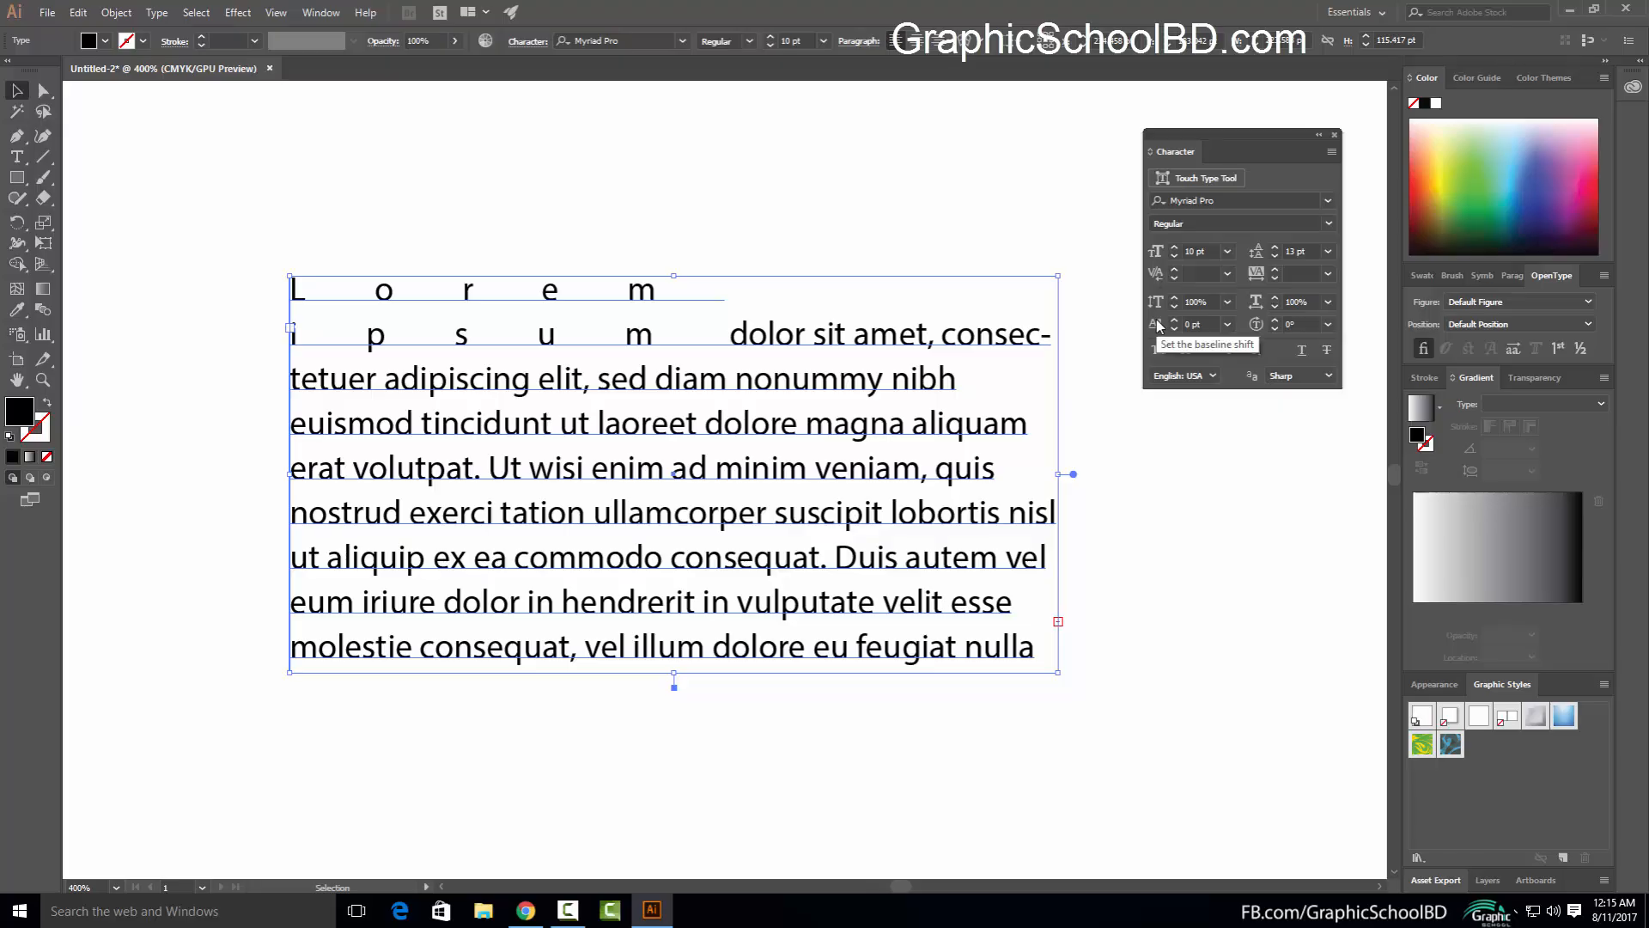
Deselect and reselect the paragraph, and try a baseline shift of 12 pt on it
left_click(537, 201)
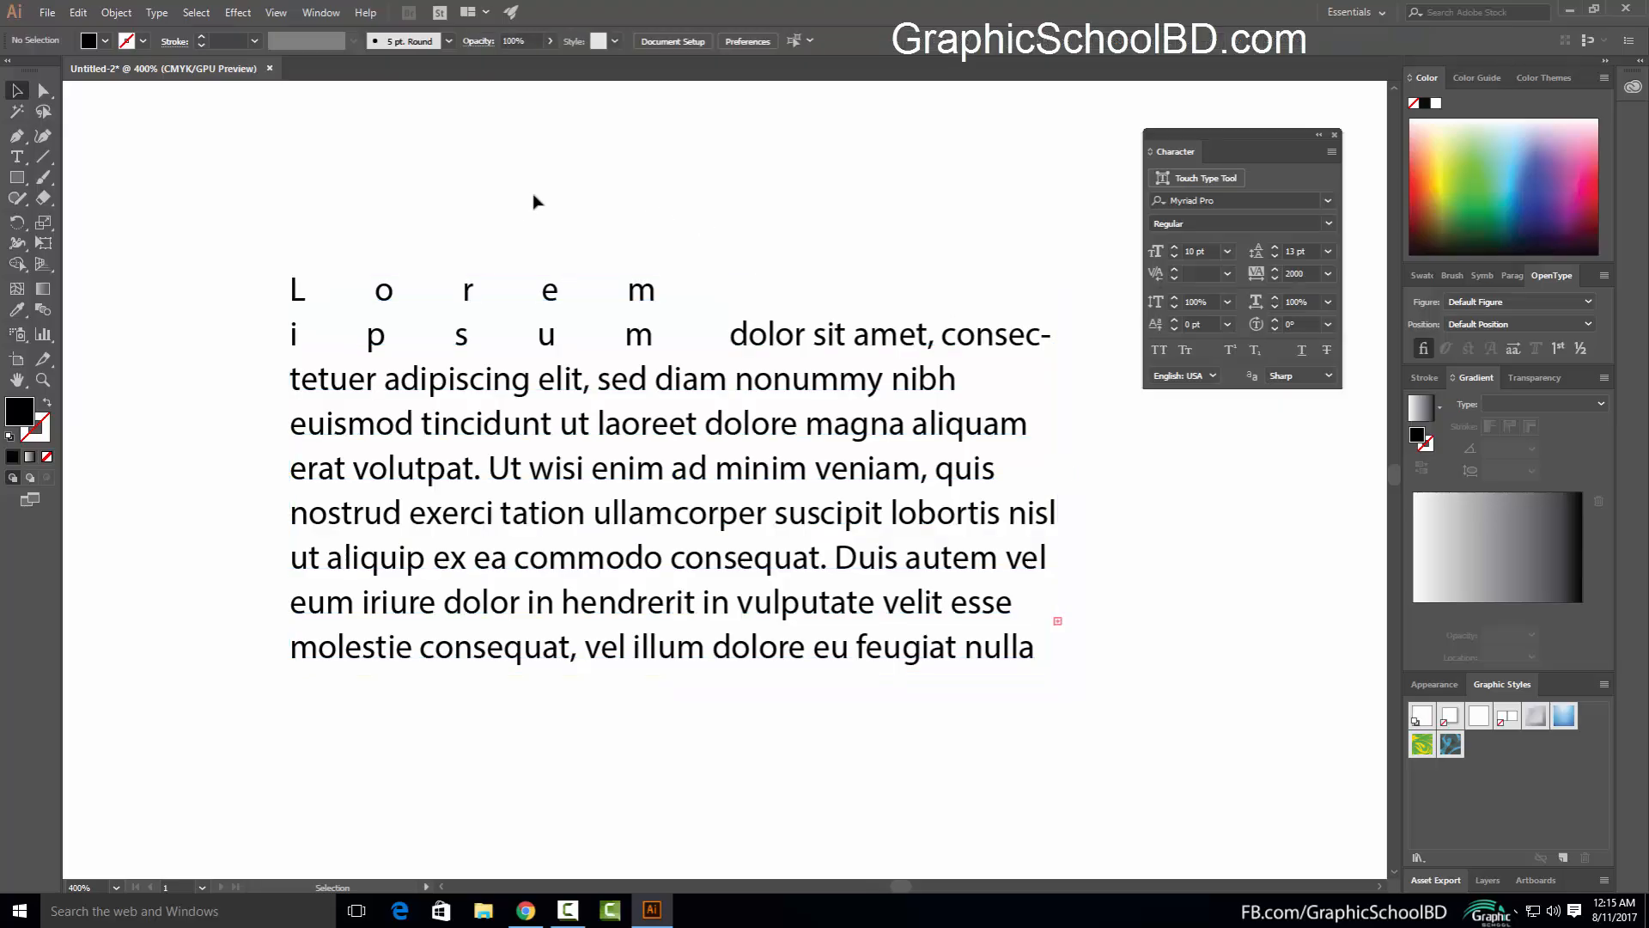
scroll(313, 251, "up", 1)
left_click(384, 383)
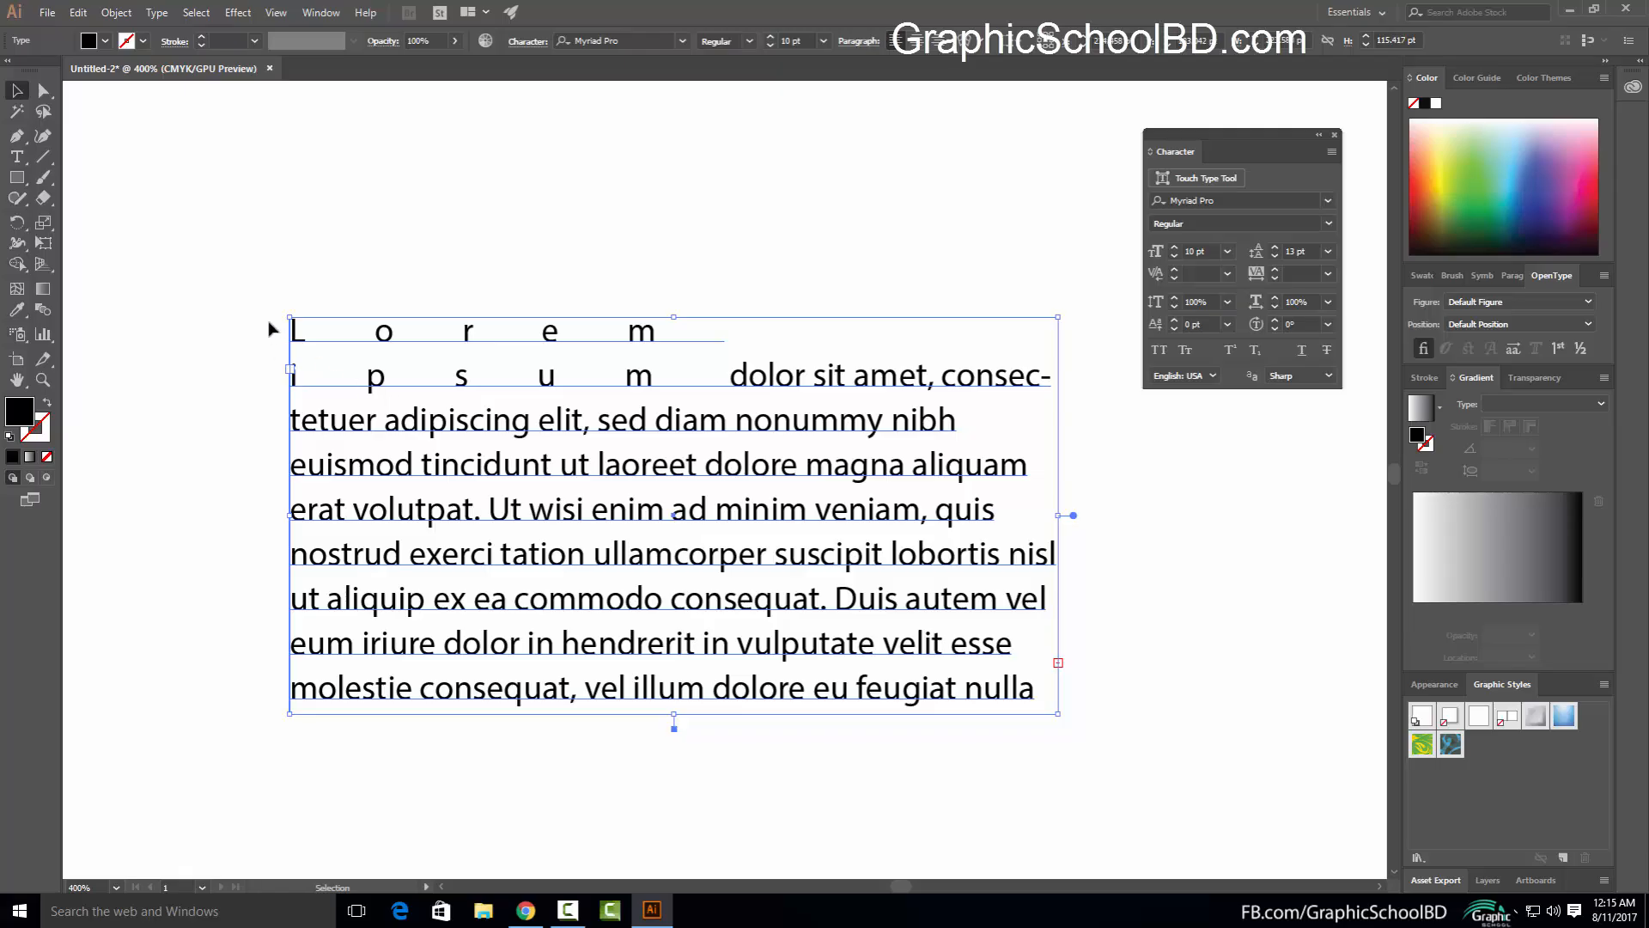
left_click(1227, 332)
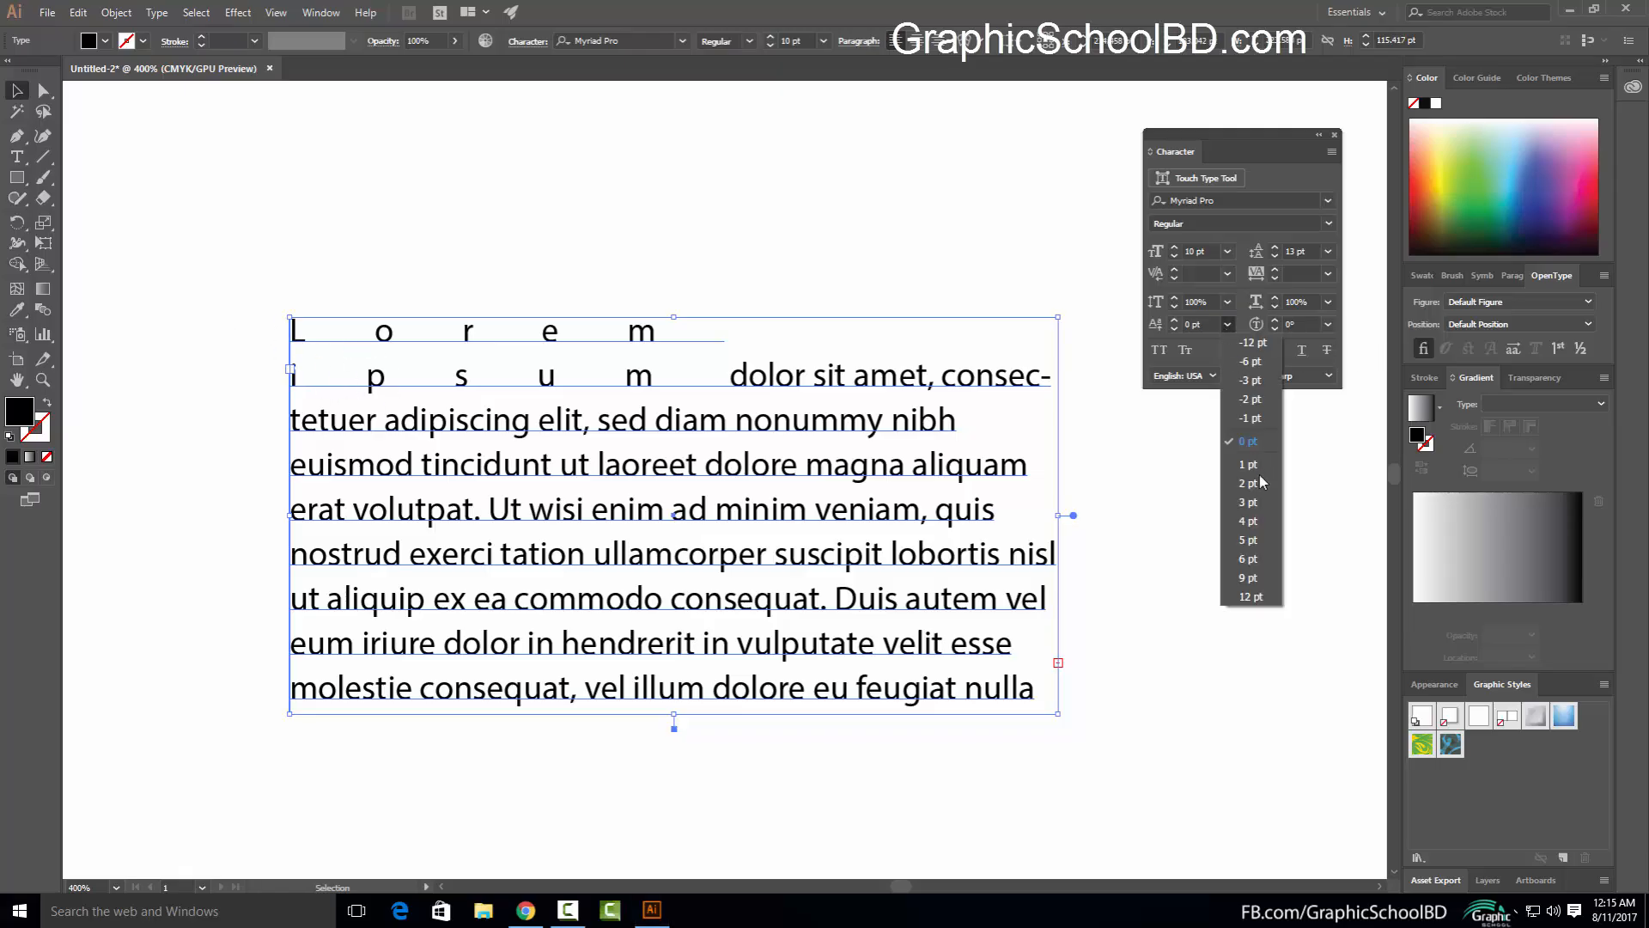
left_click(1255, 599)
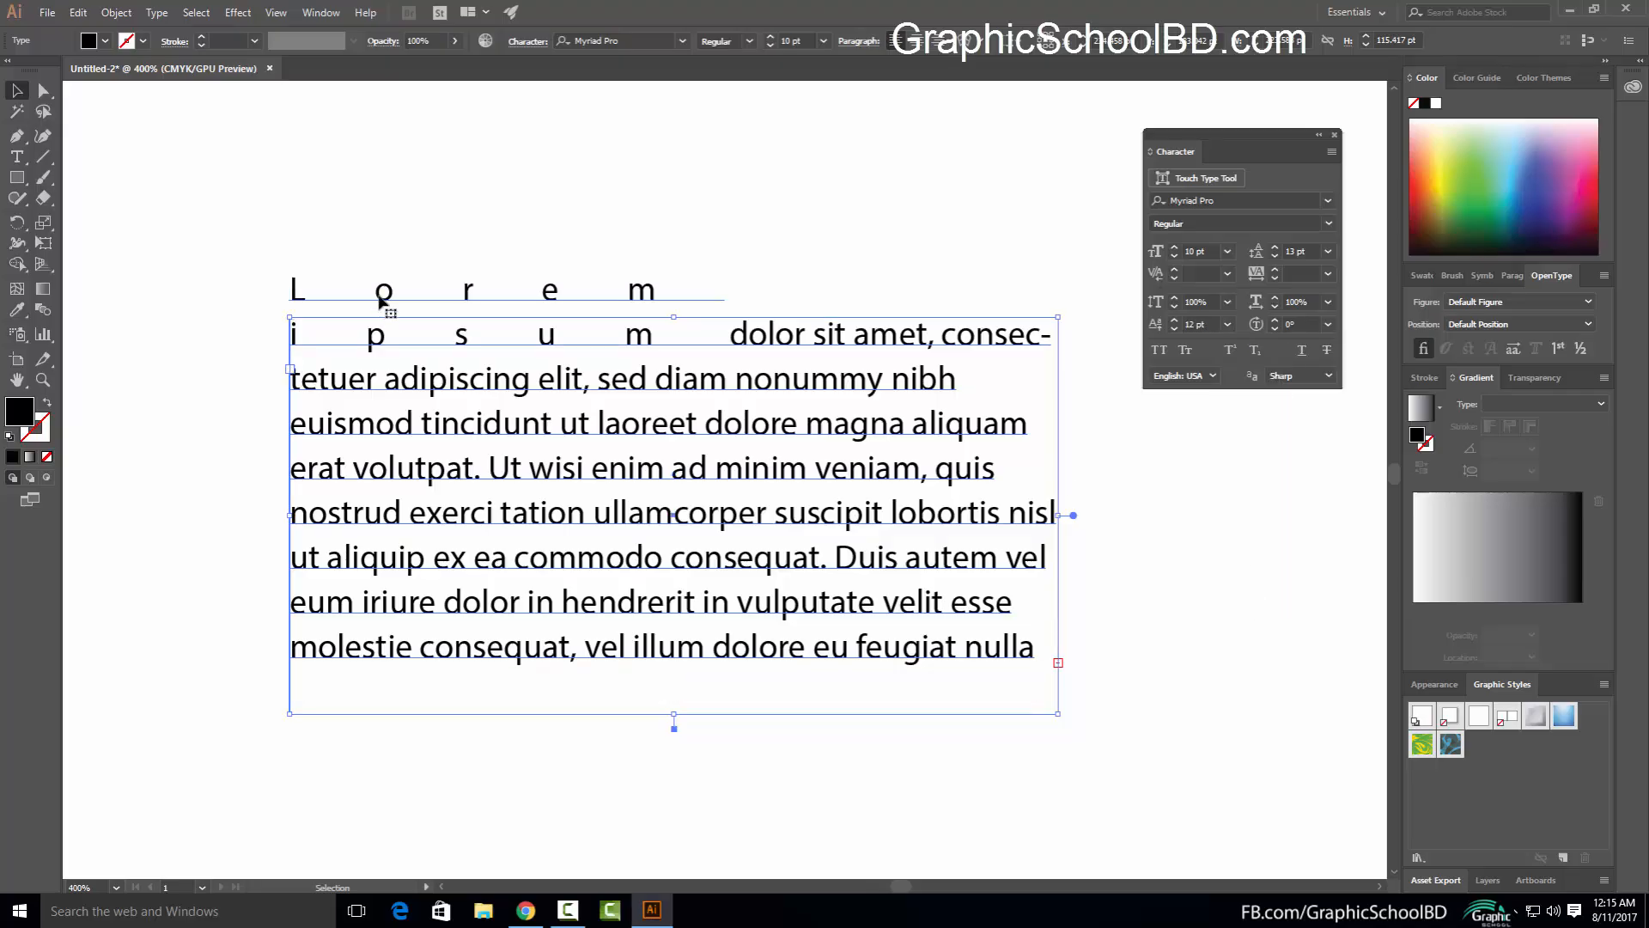
Lower the paragraph's baseline shift to negative values and raise it again to 10 pt
left_click(1209, 323)
type("-1")
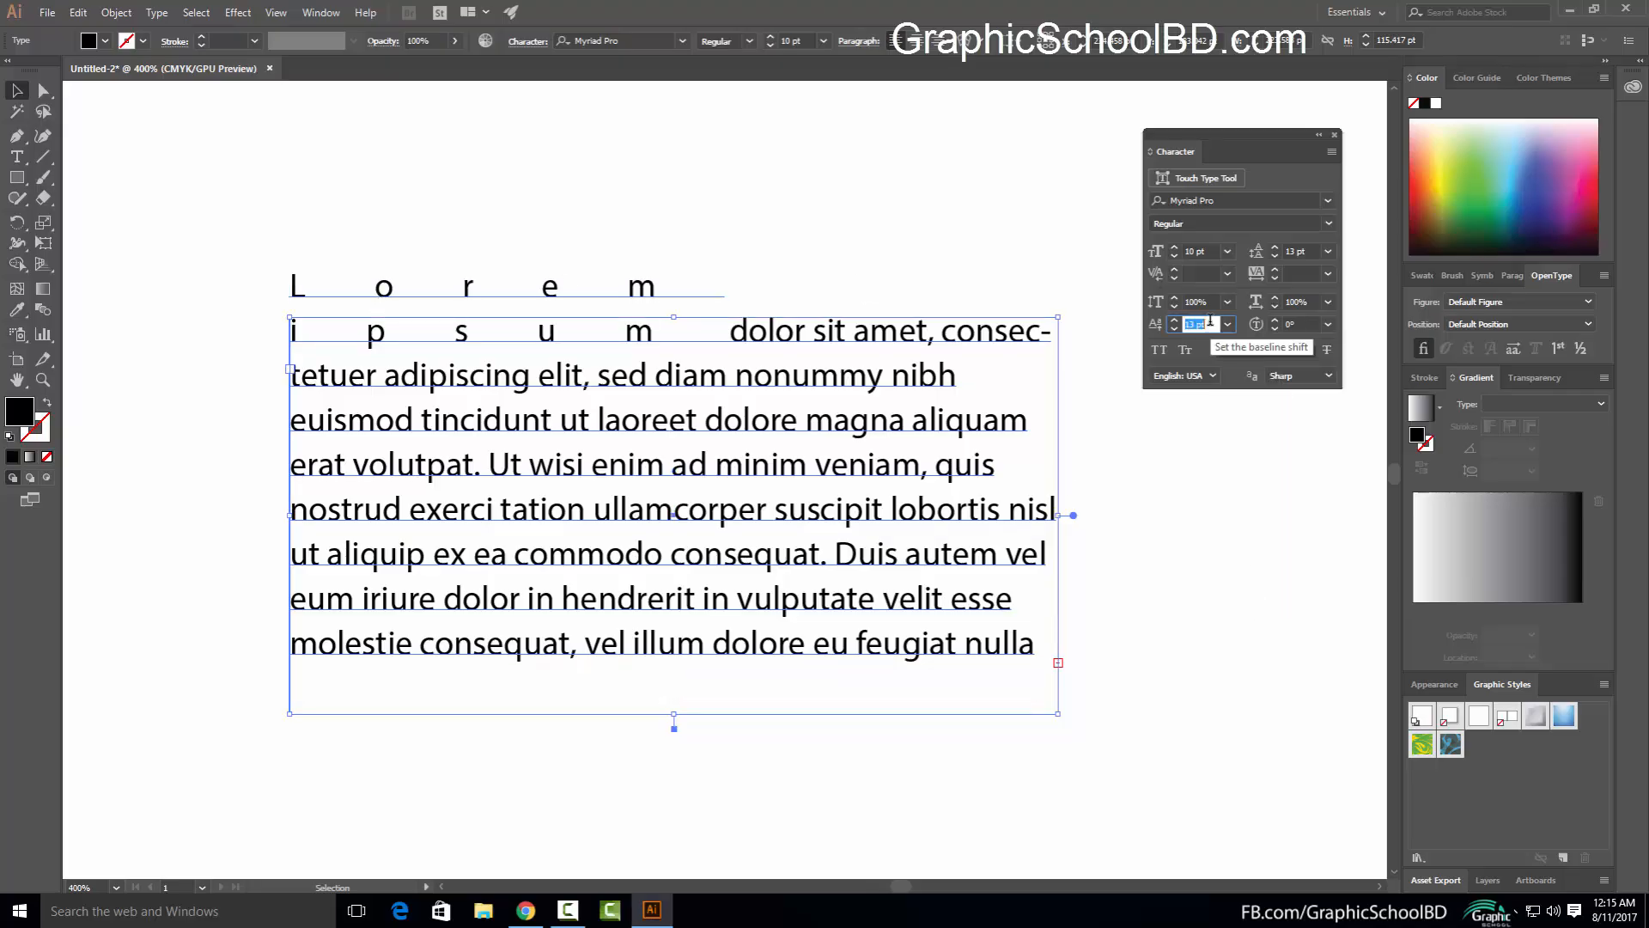
key("Return")
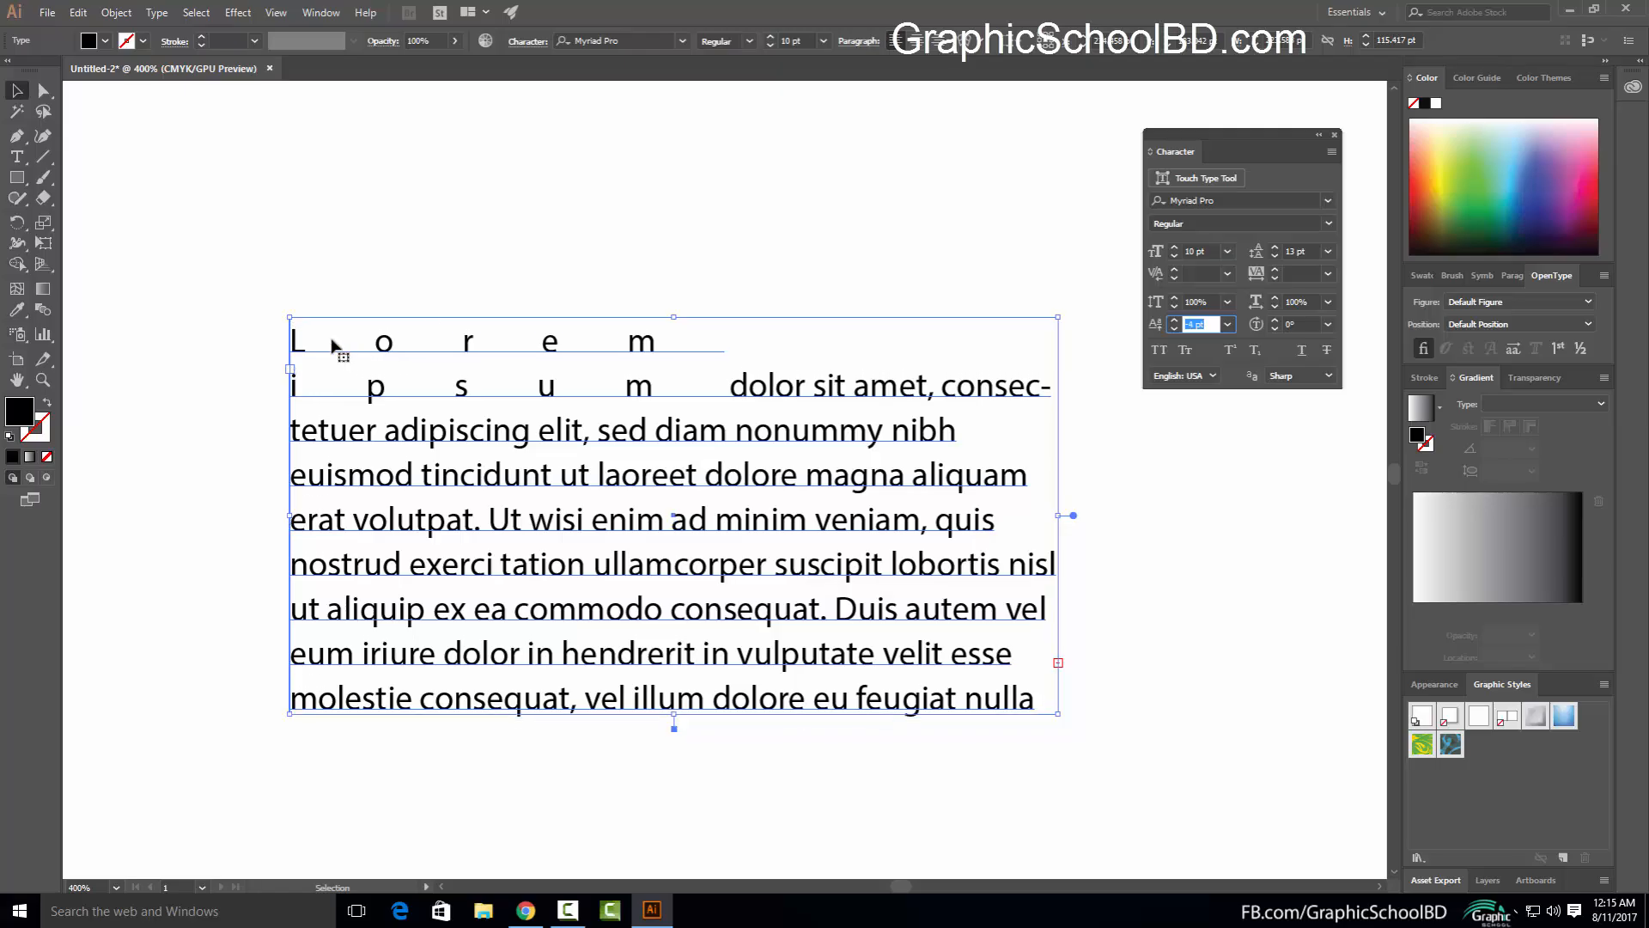
key("Down")
key("Down")
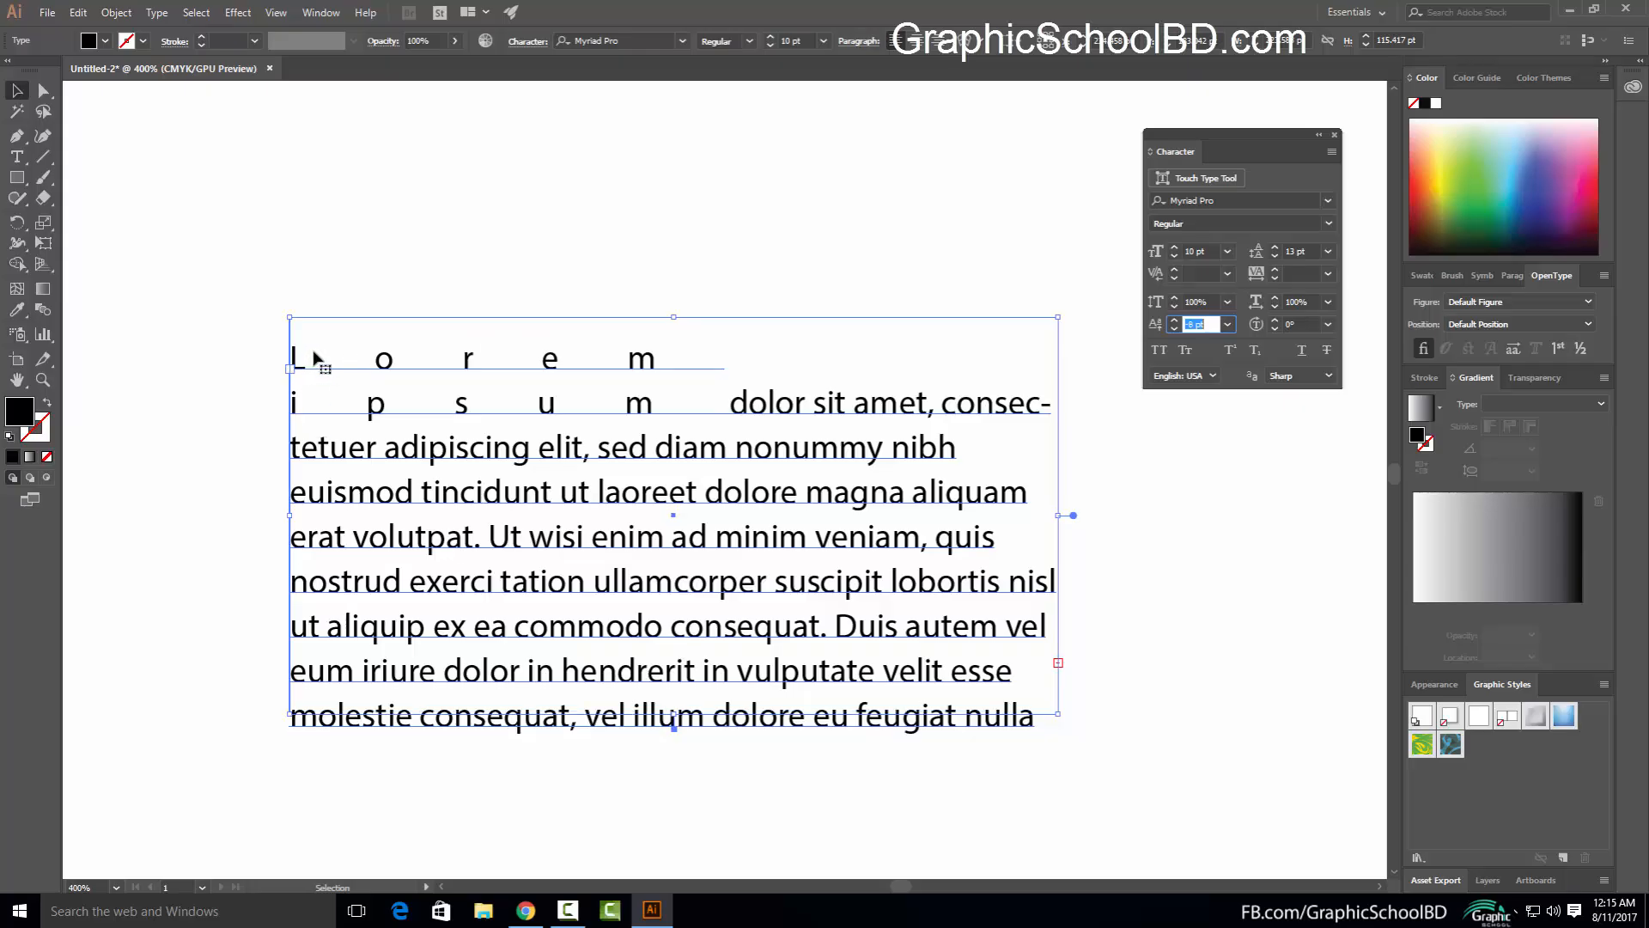
key("Up")
key("Up")
key("Up")
key("Up")
key("Up")
key("Up")
key("Up")
key("Up")
key("Up")
key("Up")
key("Up")
key("Up")
key("Up")
key("Up")
key("Up")
key("Up")
key("Up")
key("Up")
key("Up")
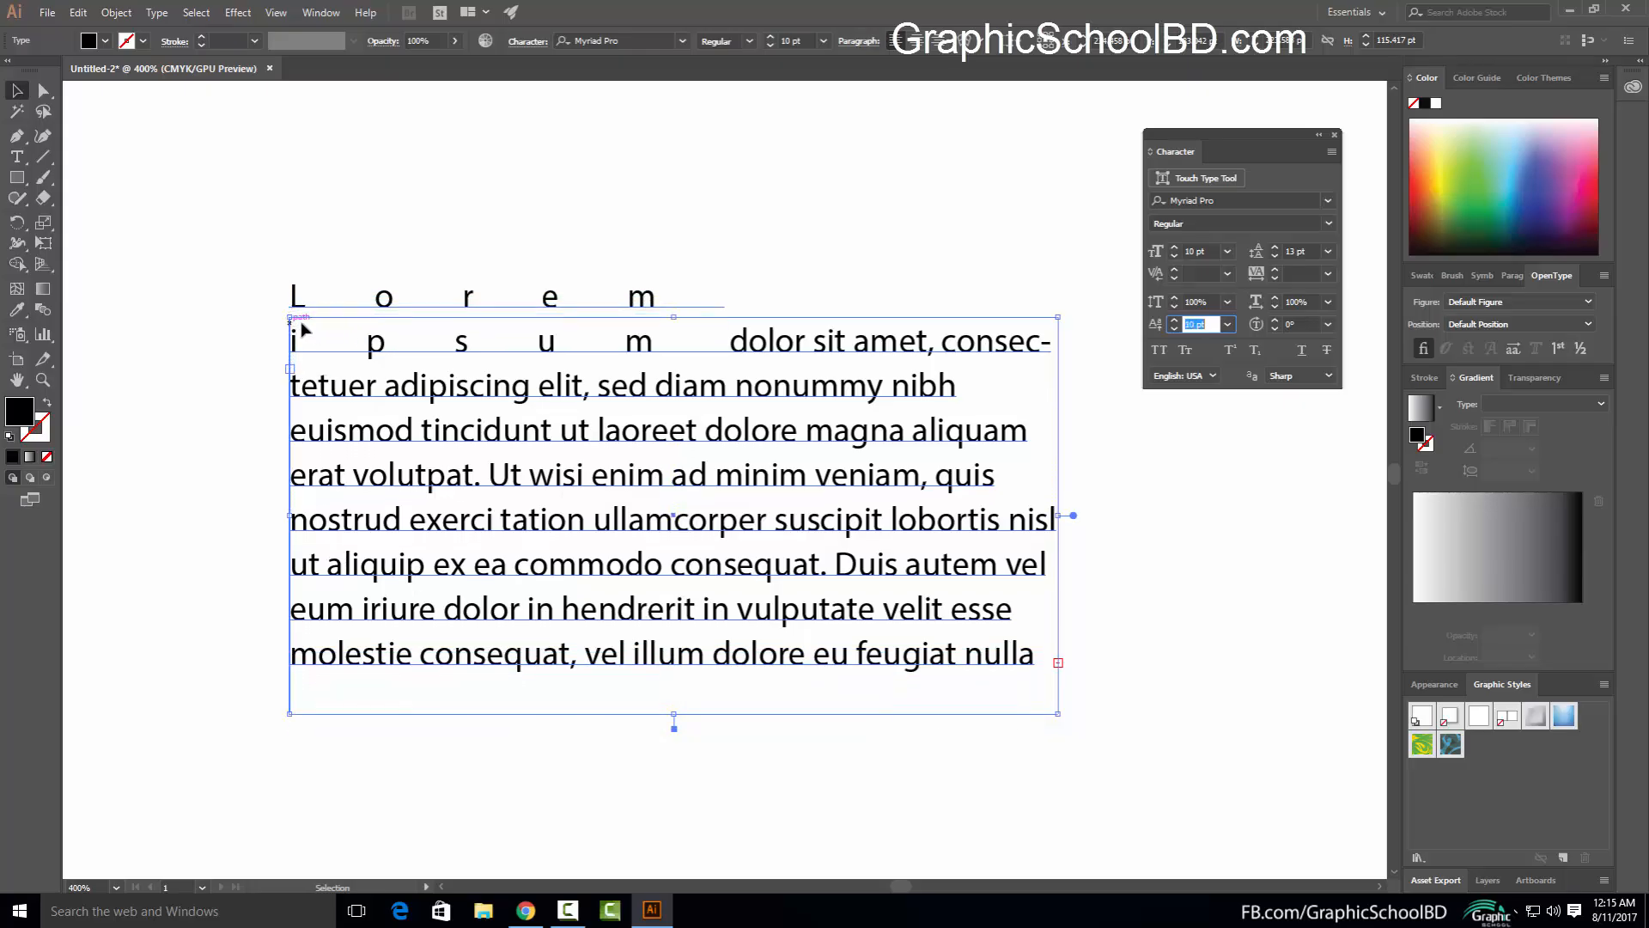
Place a "Lorem ipsum" line of point text above the paragraph with the 10 pt baseline shift and select it
key("t")
scroll(395, 277, "up", 2)
left_click(300, 277)
left_click(293, 269)
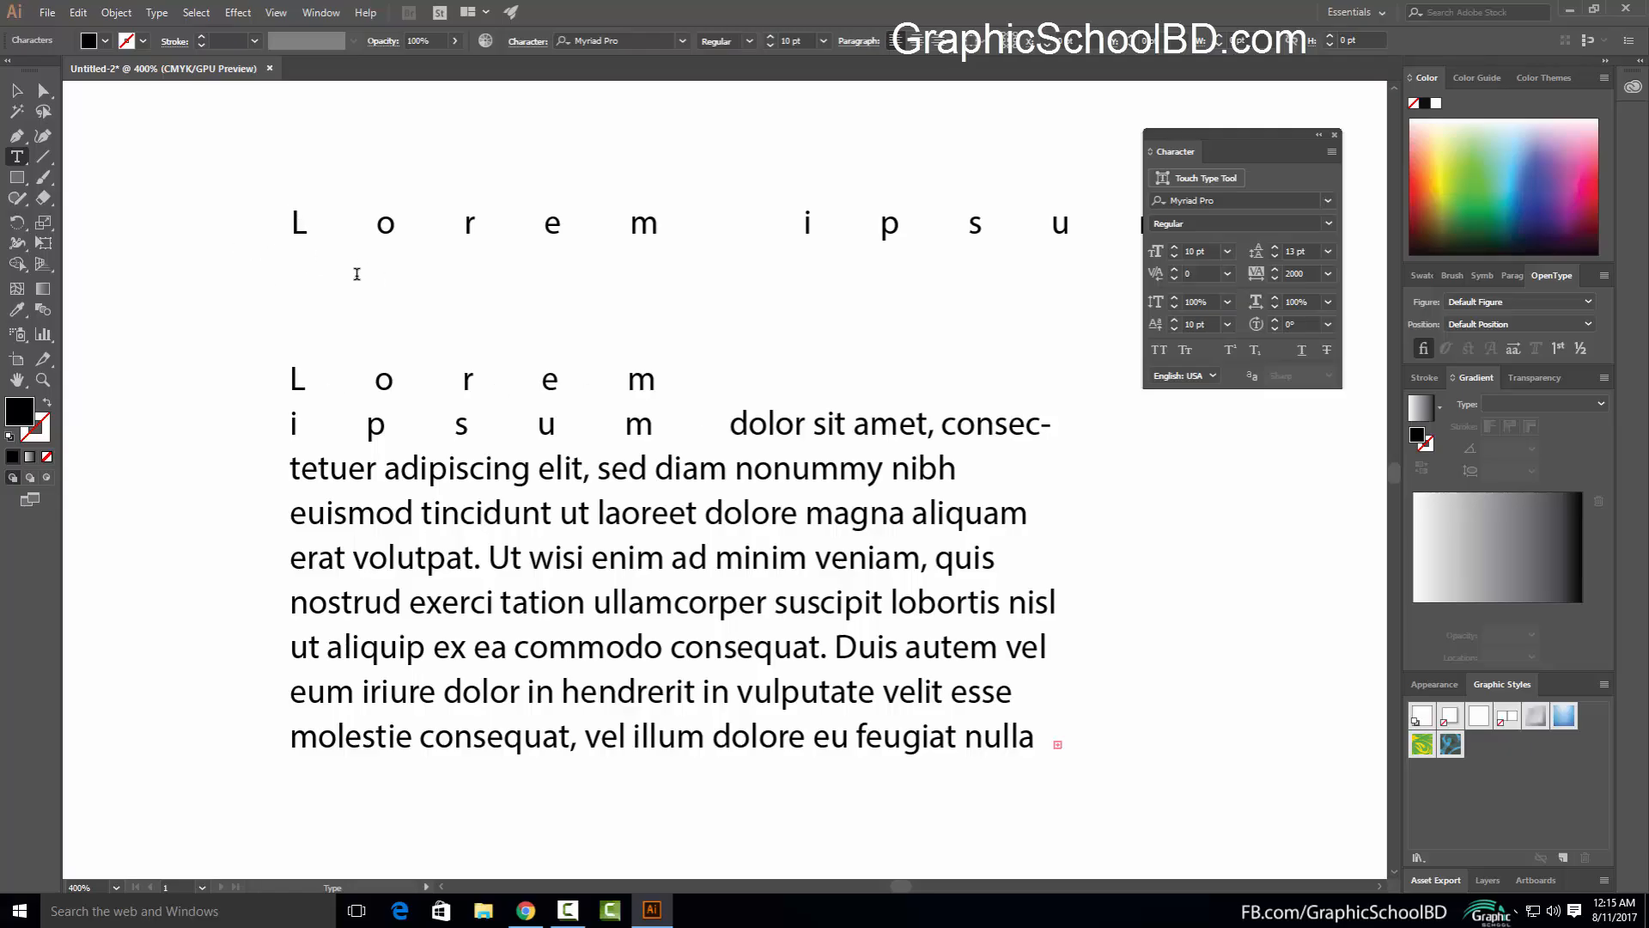
left_click(18, 91)
scroll(408, 266, "up", 2)
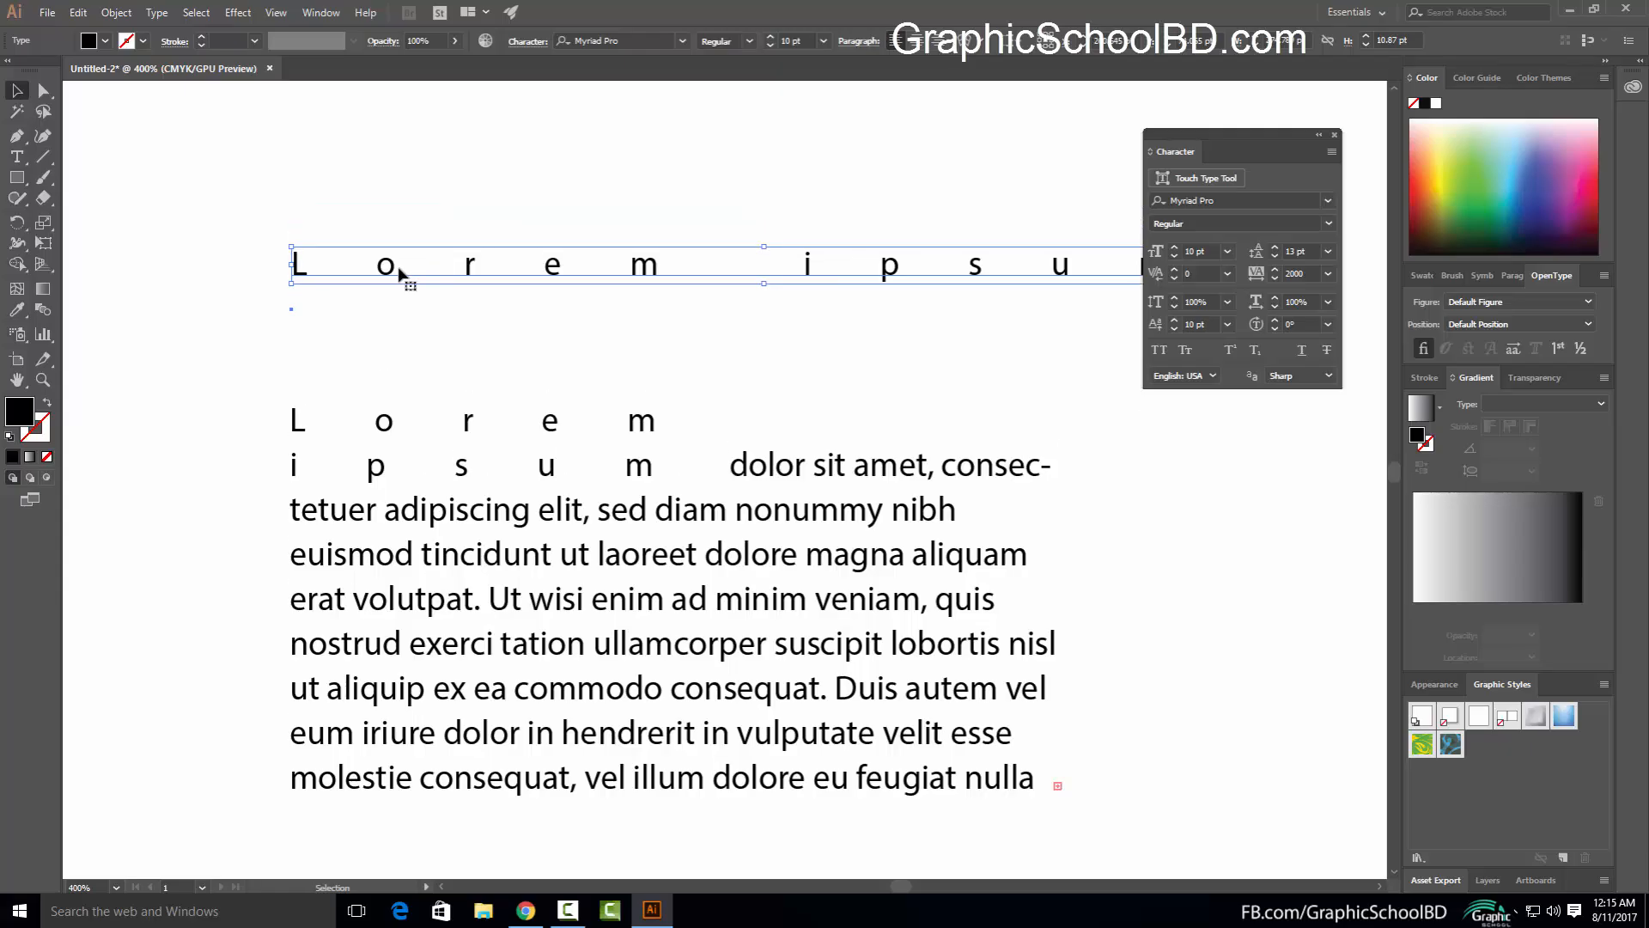
Set the point text's baseline shift to 0 pt and place a second "Lorem ipsum" line above it
left_click(18, 161)
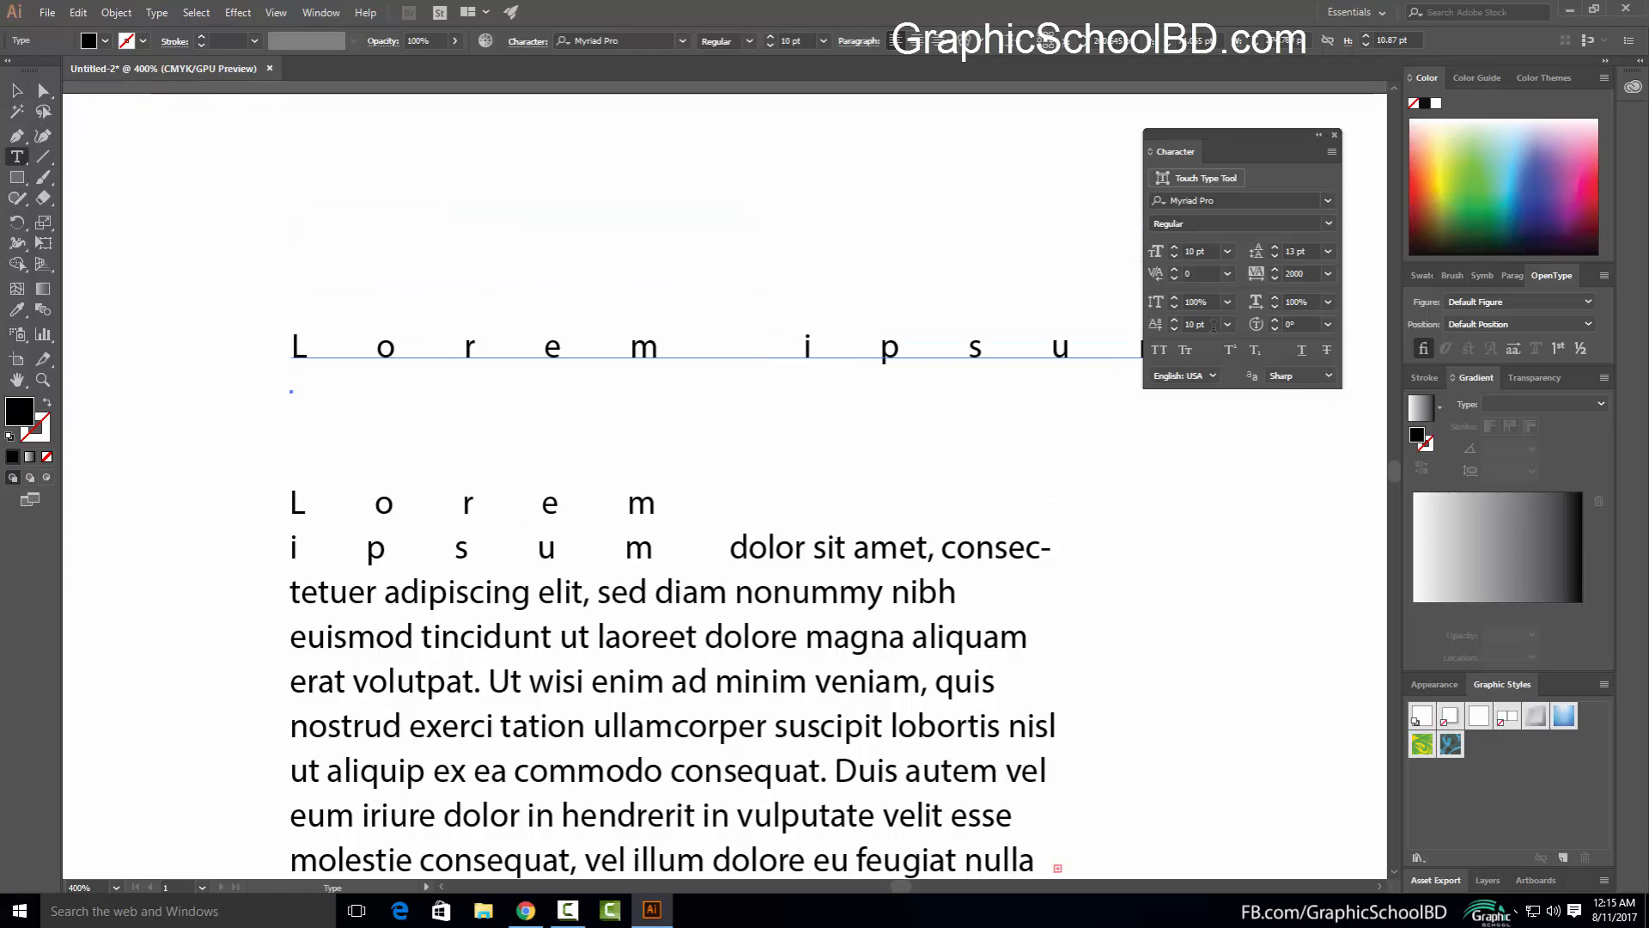
left_click(1211, 325)
key("Return")
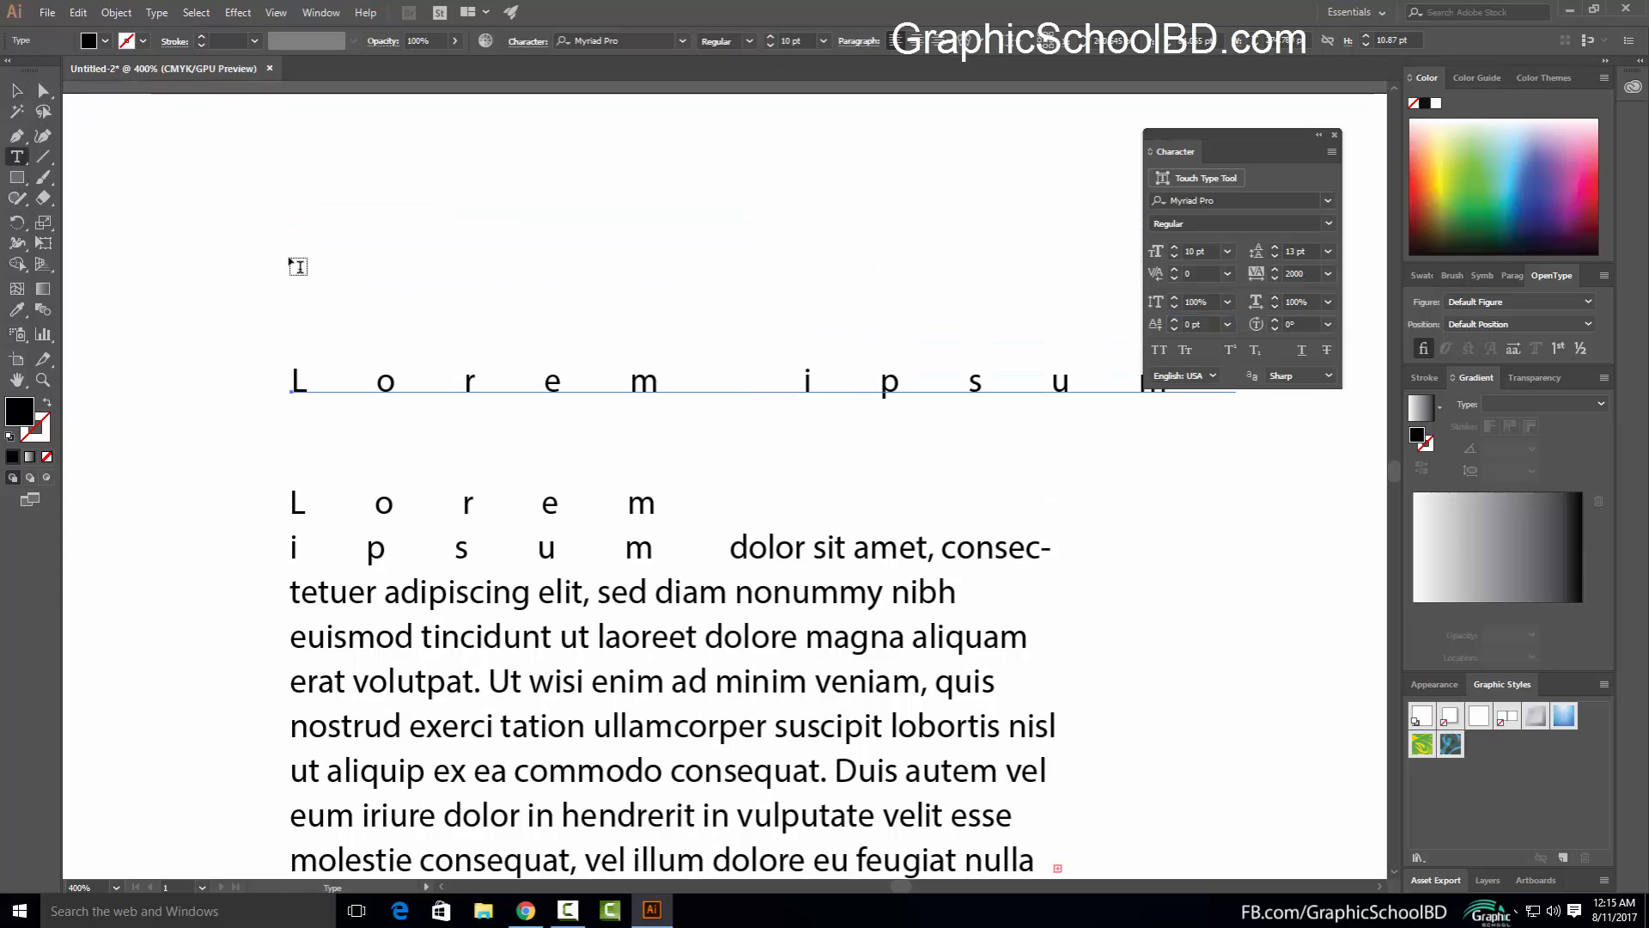
left_click(295, 262)
left_click(299, 255)
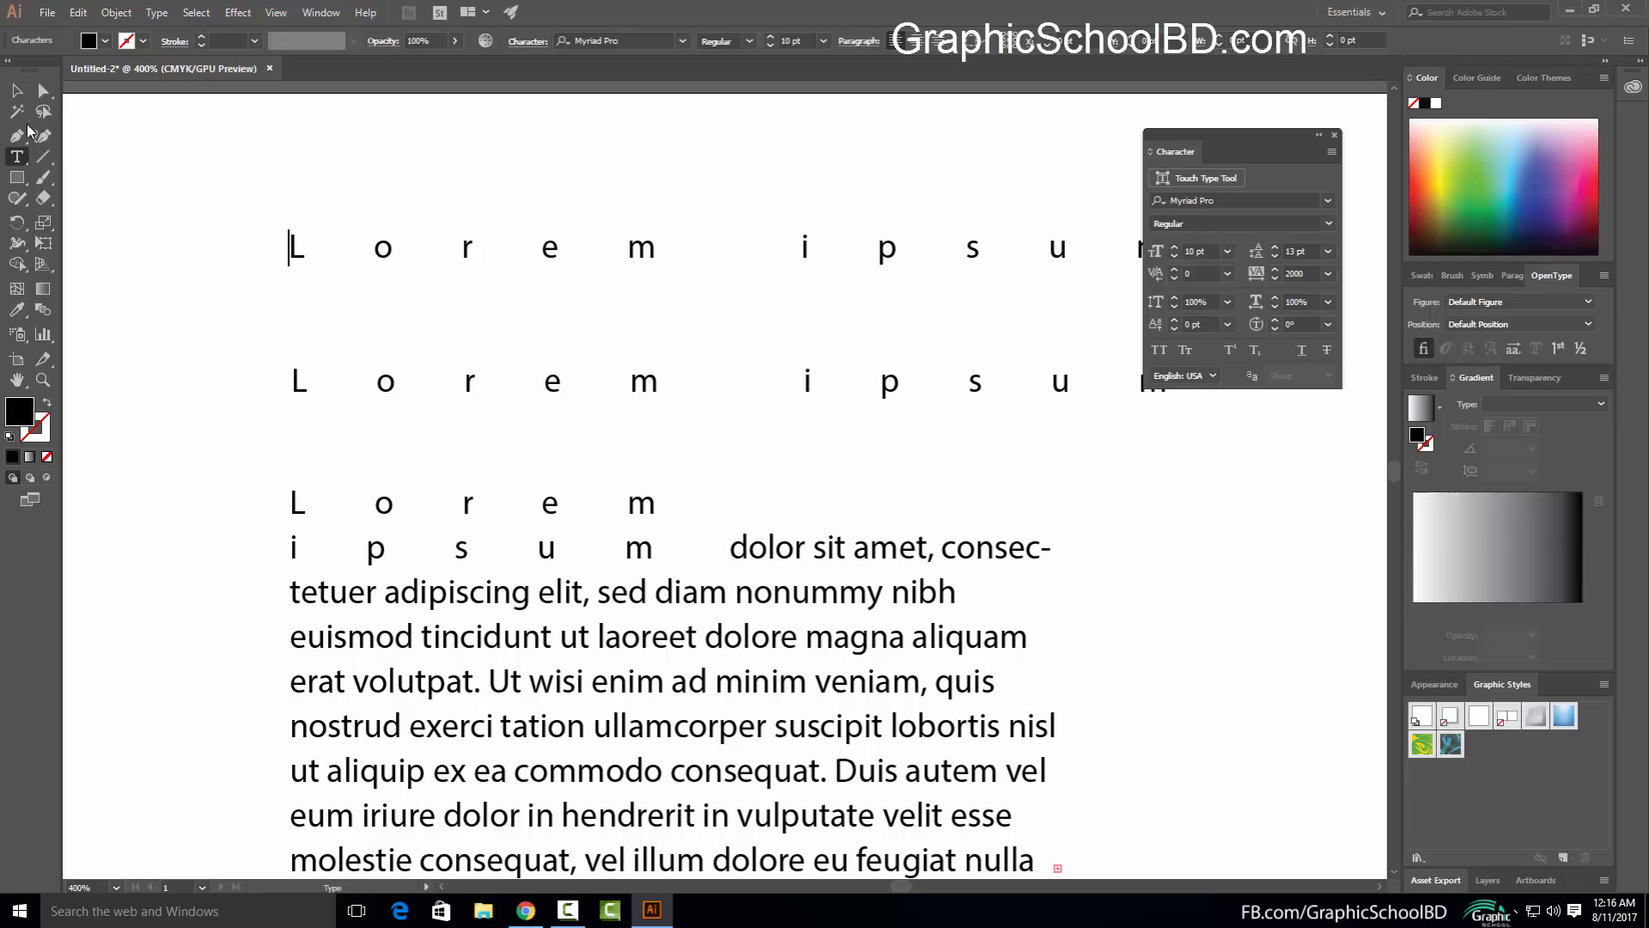
Finish editing the new line and delete the lower of the two point text lines
key("Escape")
scroll(452, 342, "up", 4)
scroll(681, 519, "down", 4)
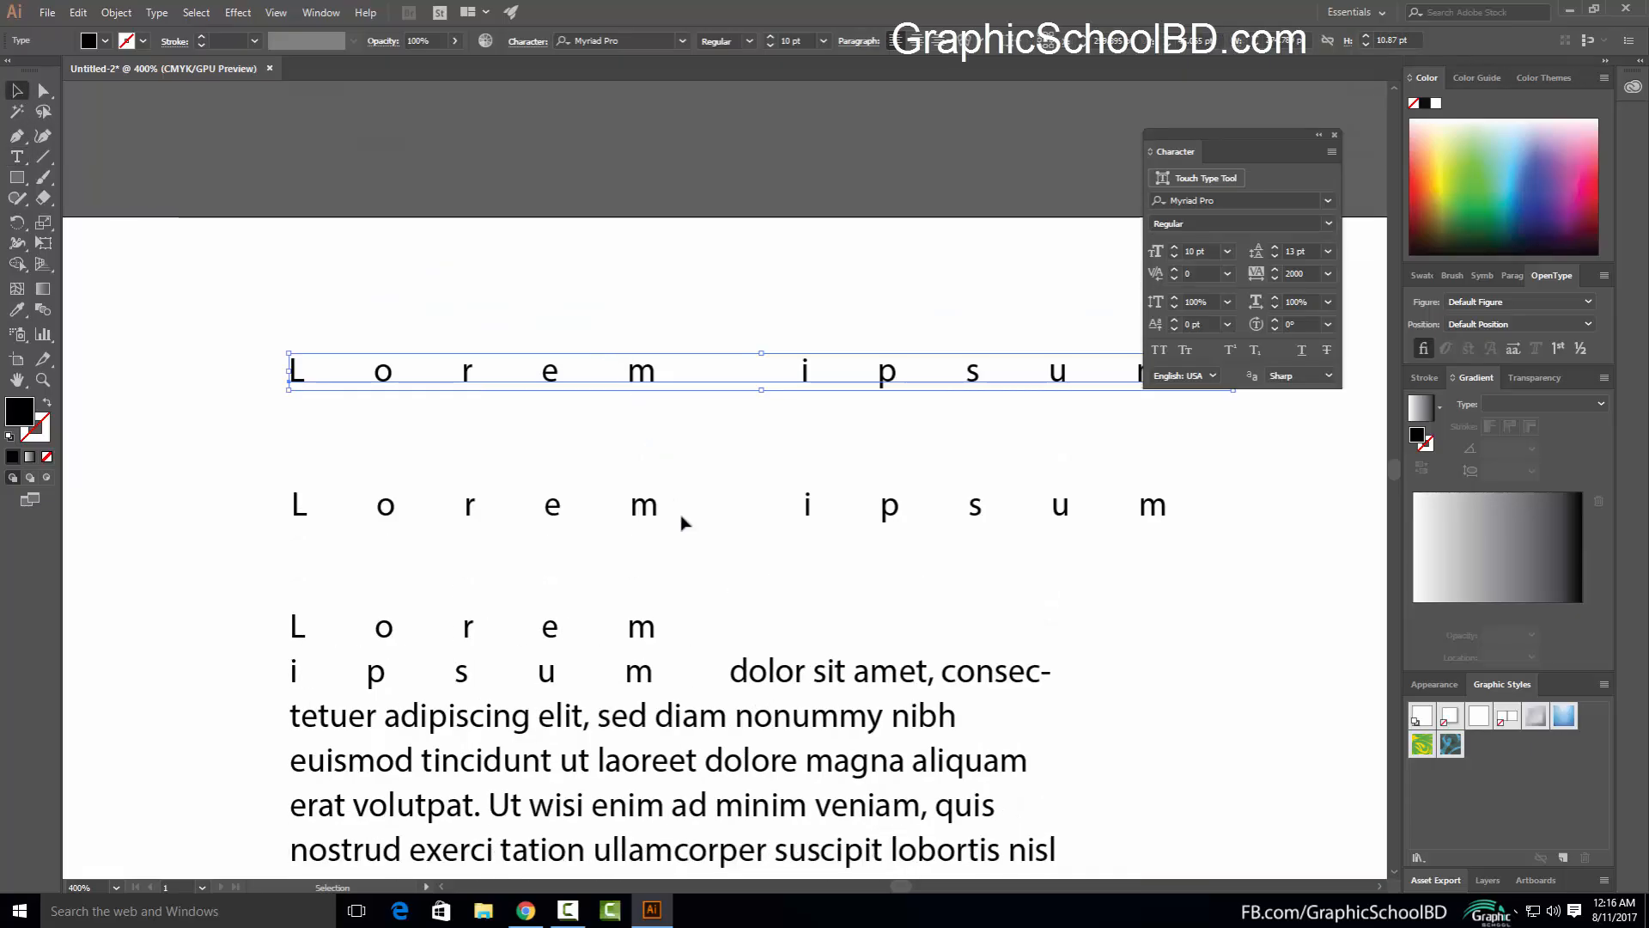
left_click(456, 374)
key("Delete")
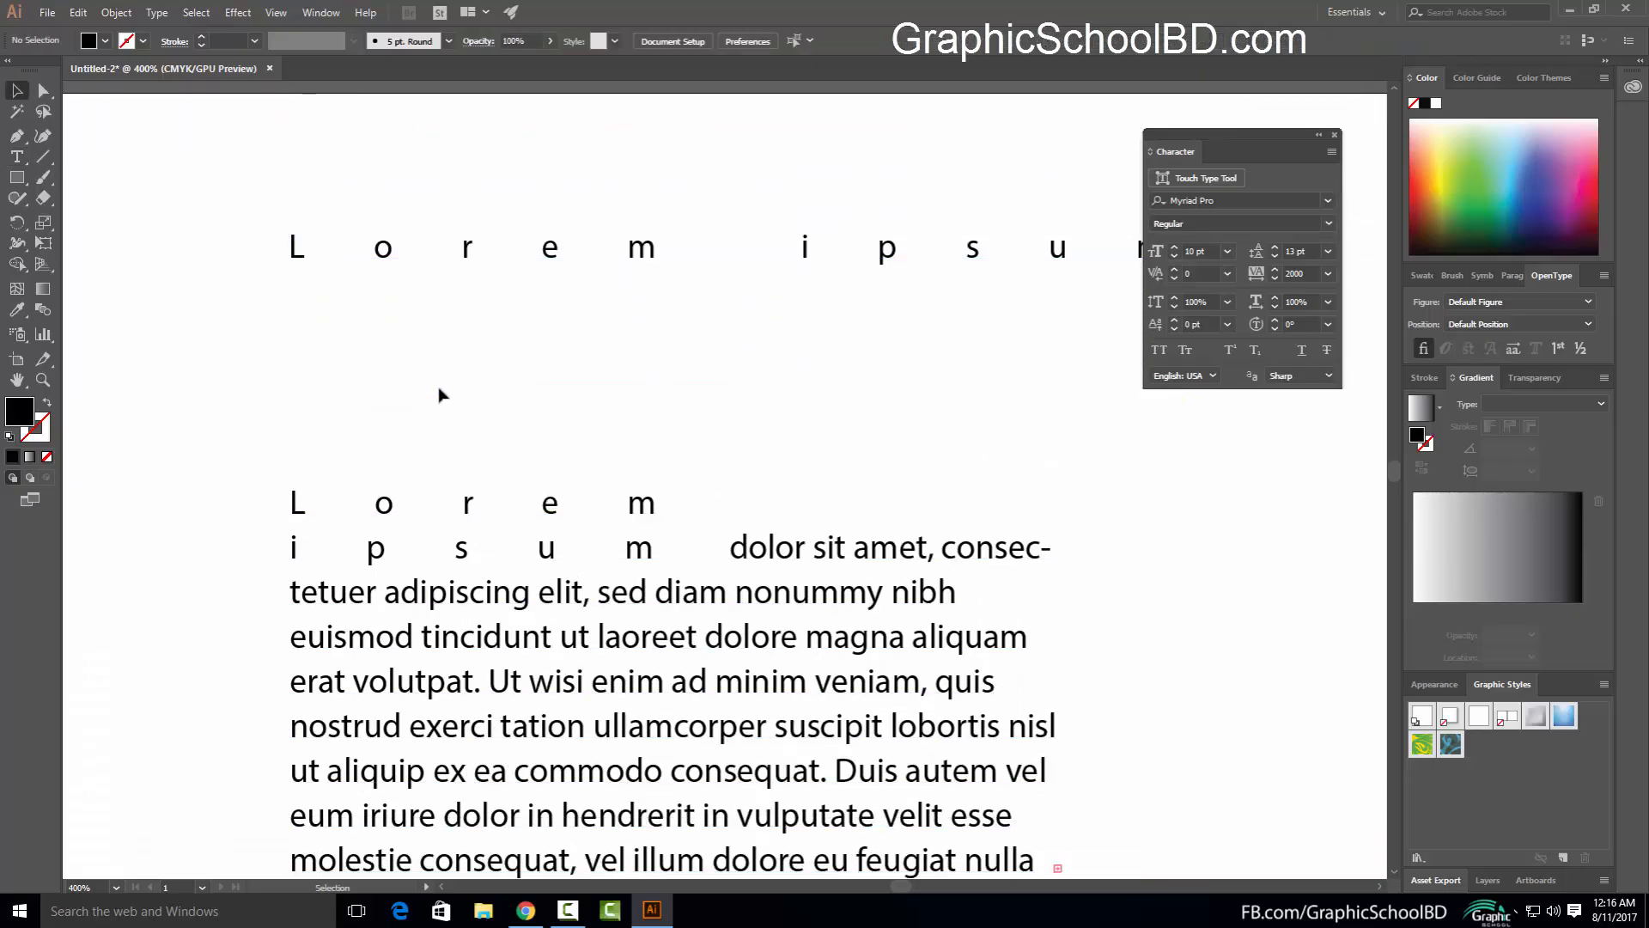
Set the baseline shift to 25 pt and place another "Lorem ipsum" point text below the remaining line
left_click(17, 156)
key("ctrl+z")
left_click(1156, 324)
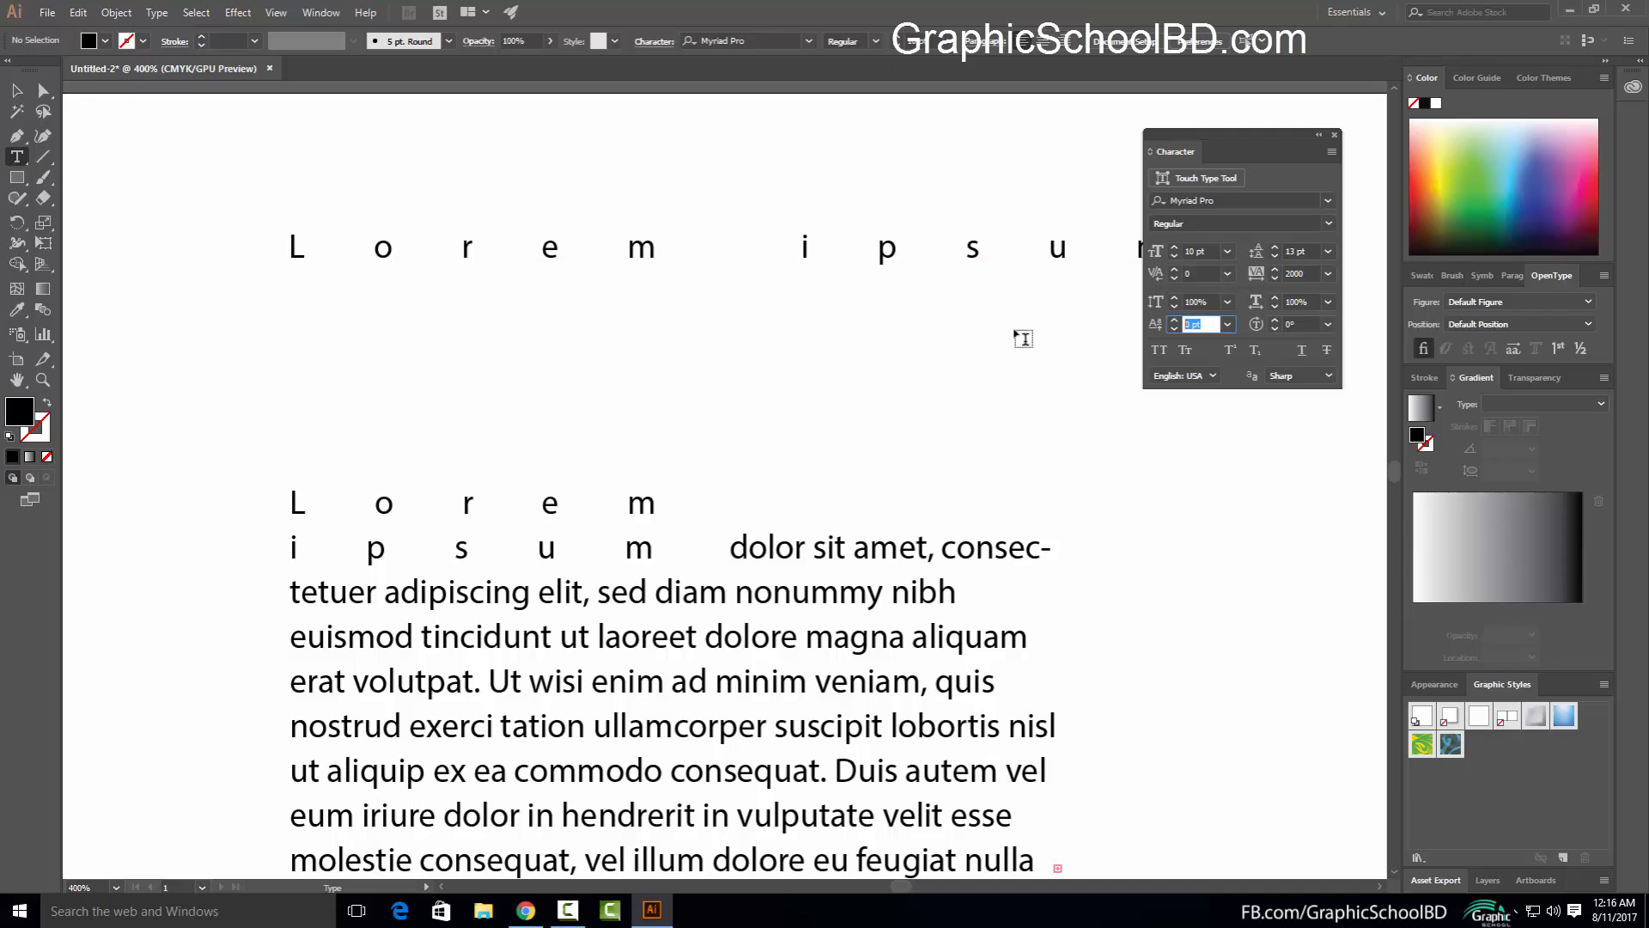
type("25")
key("Return")
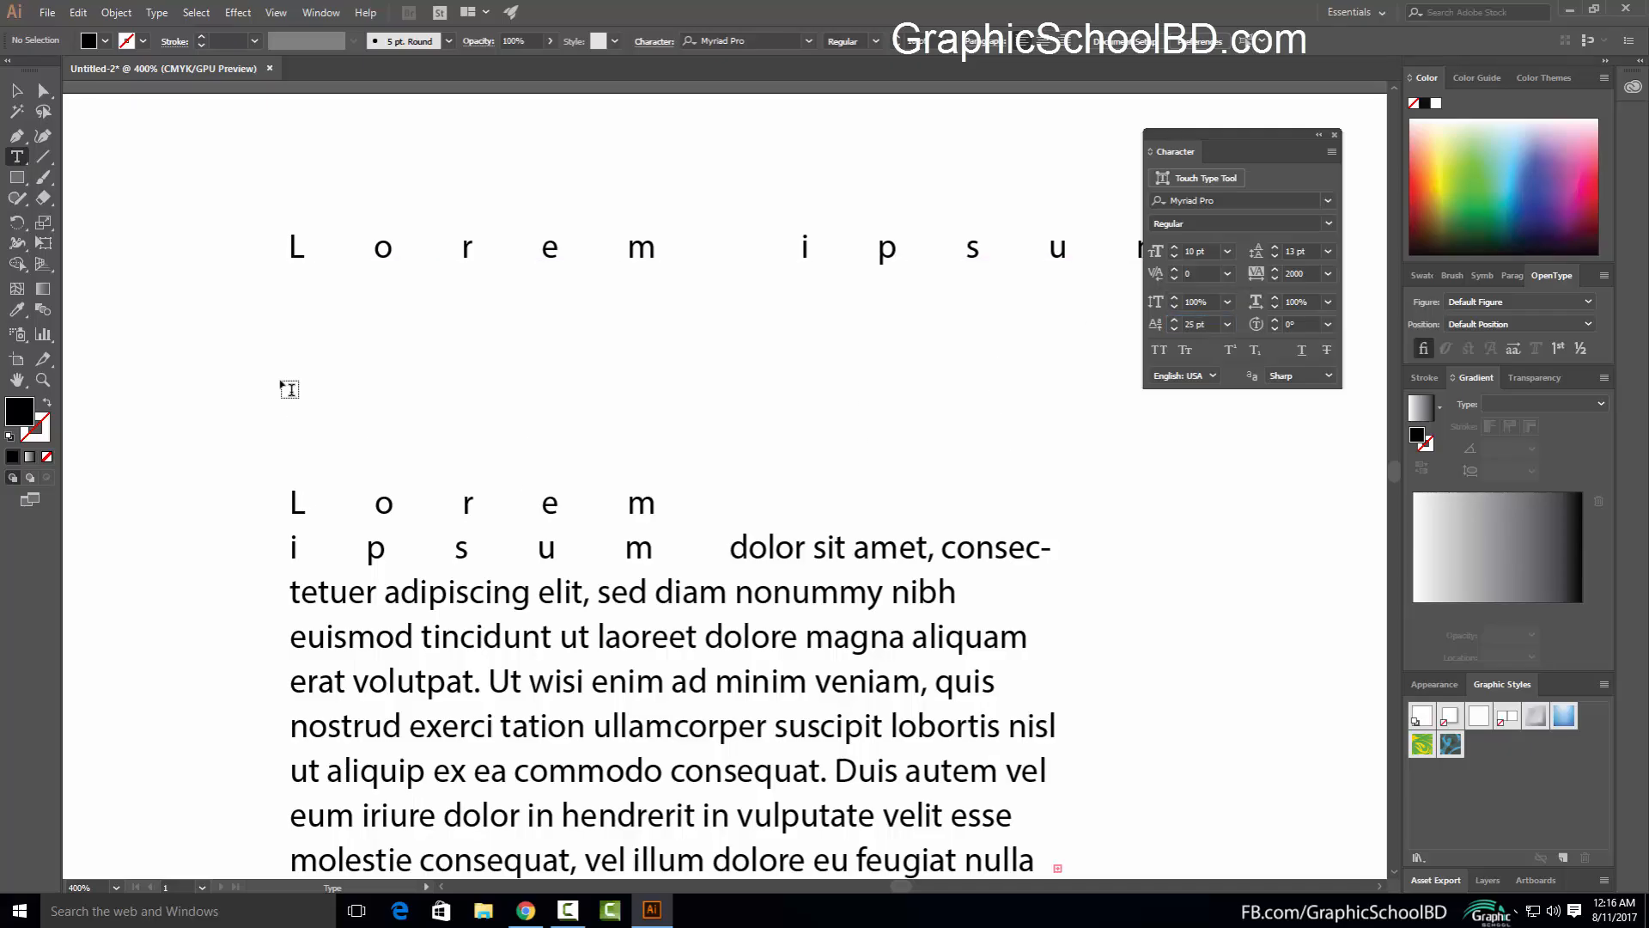
left_click(280, 387)
left_click(283, 361)
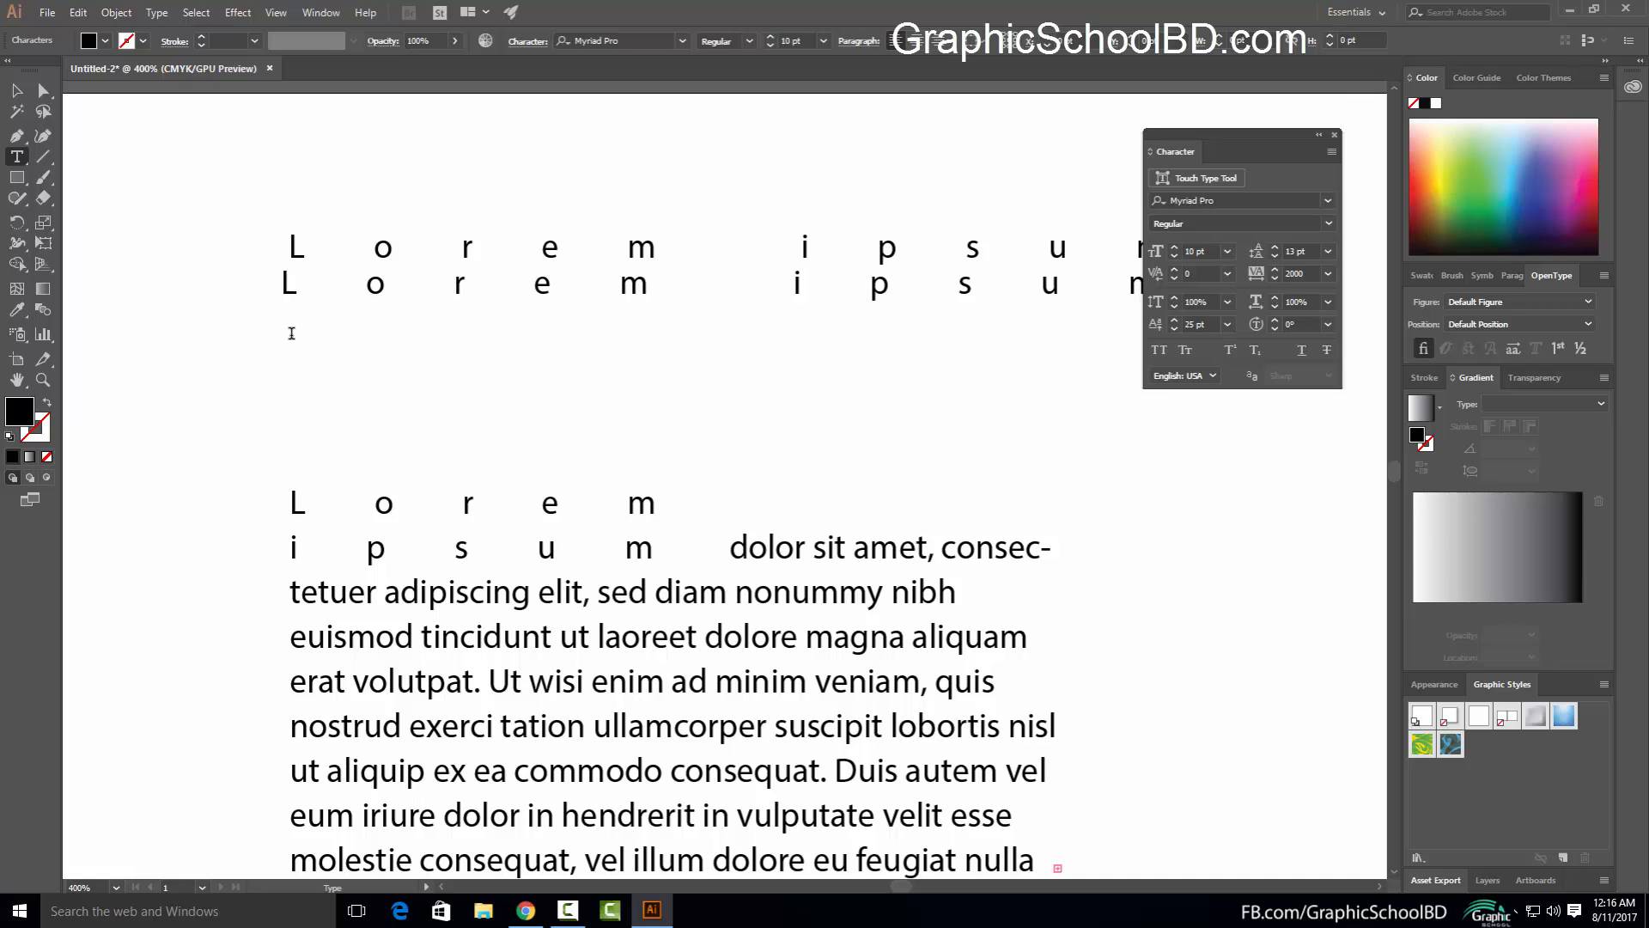
Delete both "Lorem ipsum" point text lines above the paragraph and select the paragraph again
key("Escape")
key("Delete")
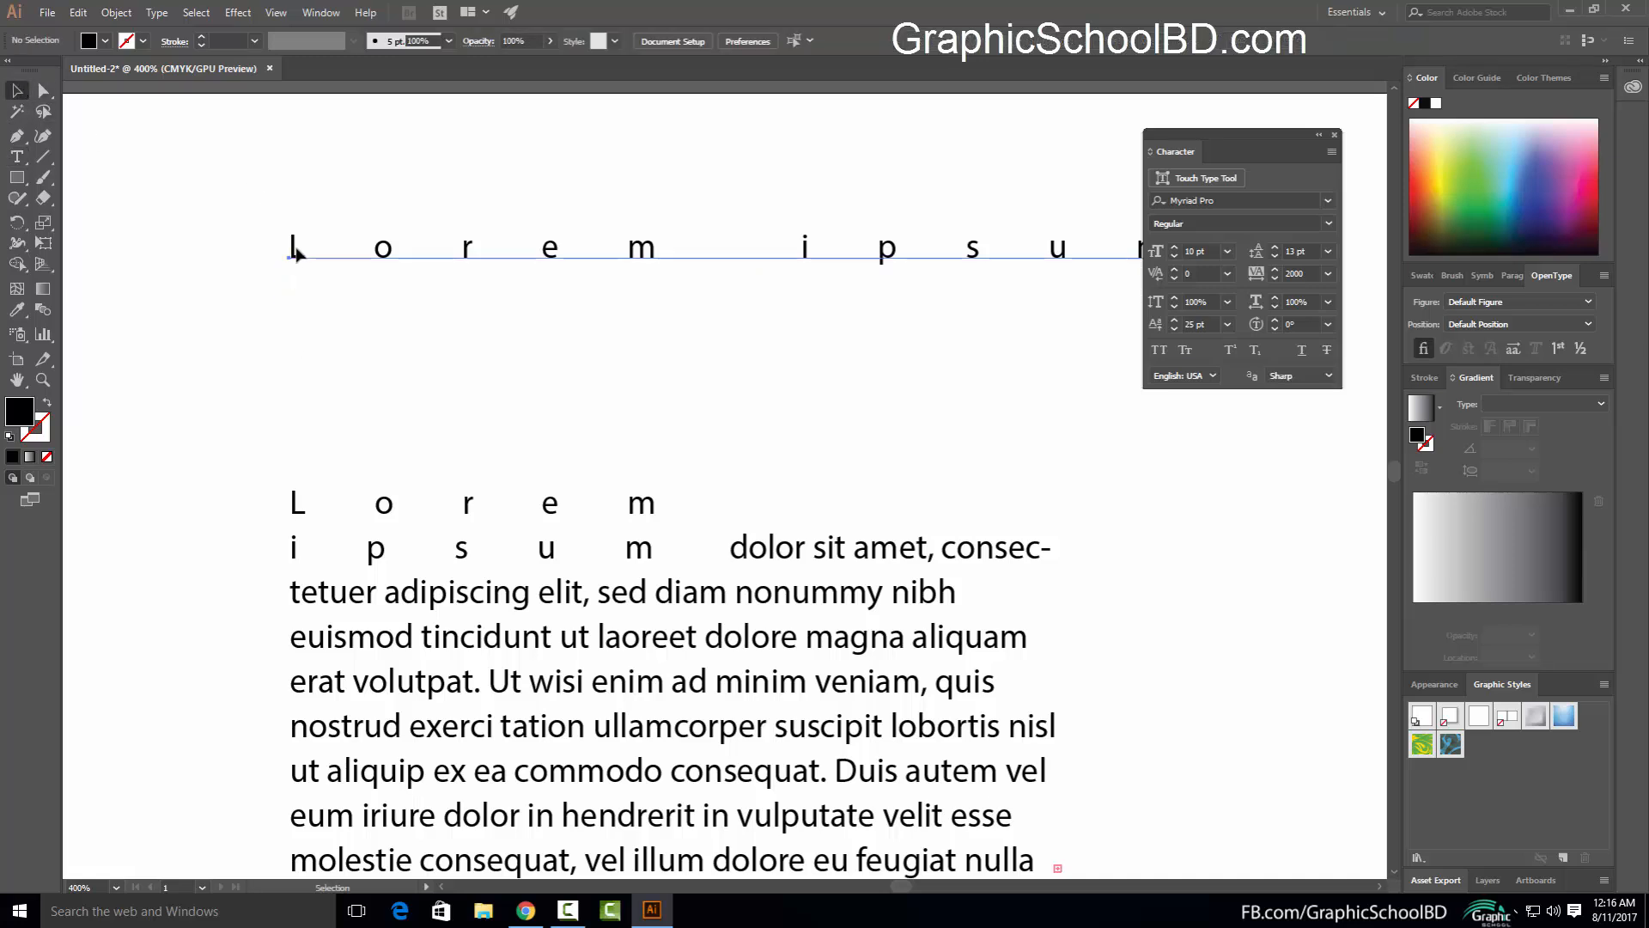
left_click(295, 249)
key("Delete")
left_click(449, 533)
scroll(522, 523, "down", 3)
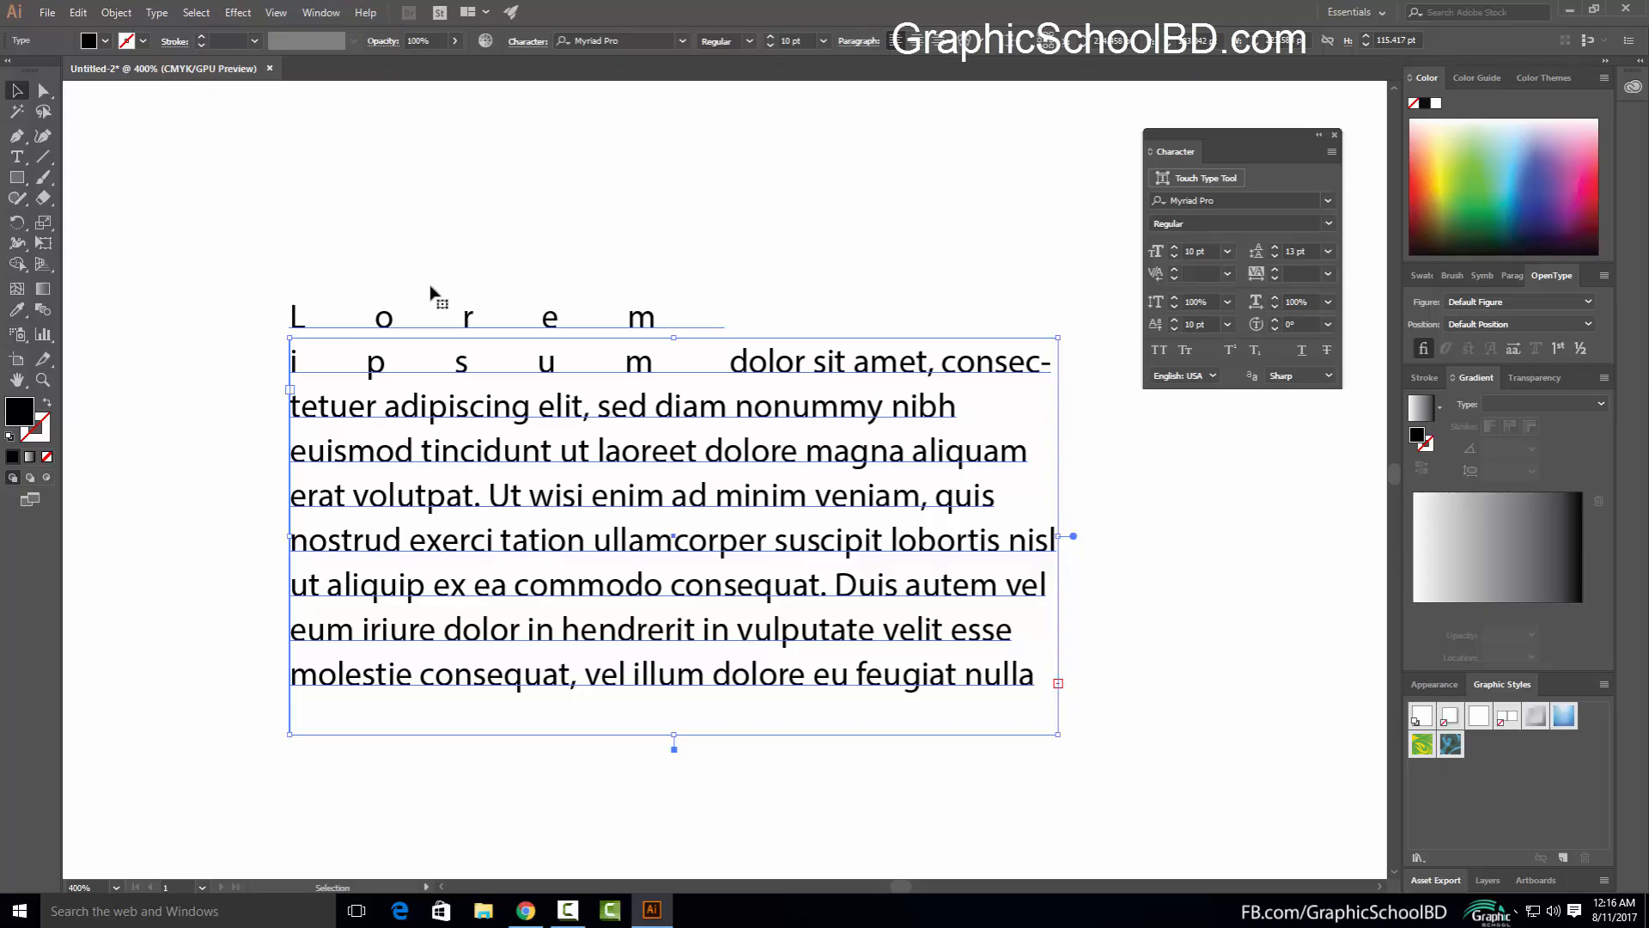
Select the whole paragraph and set its baseline shift to 0 pt
scroll(848, 258, "up", 1)
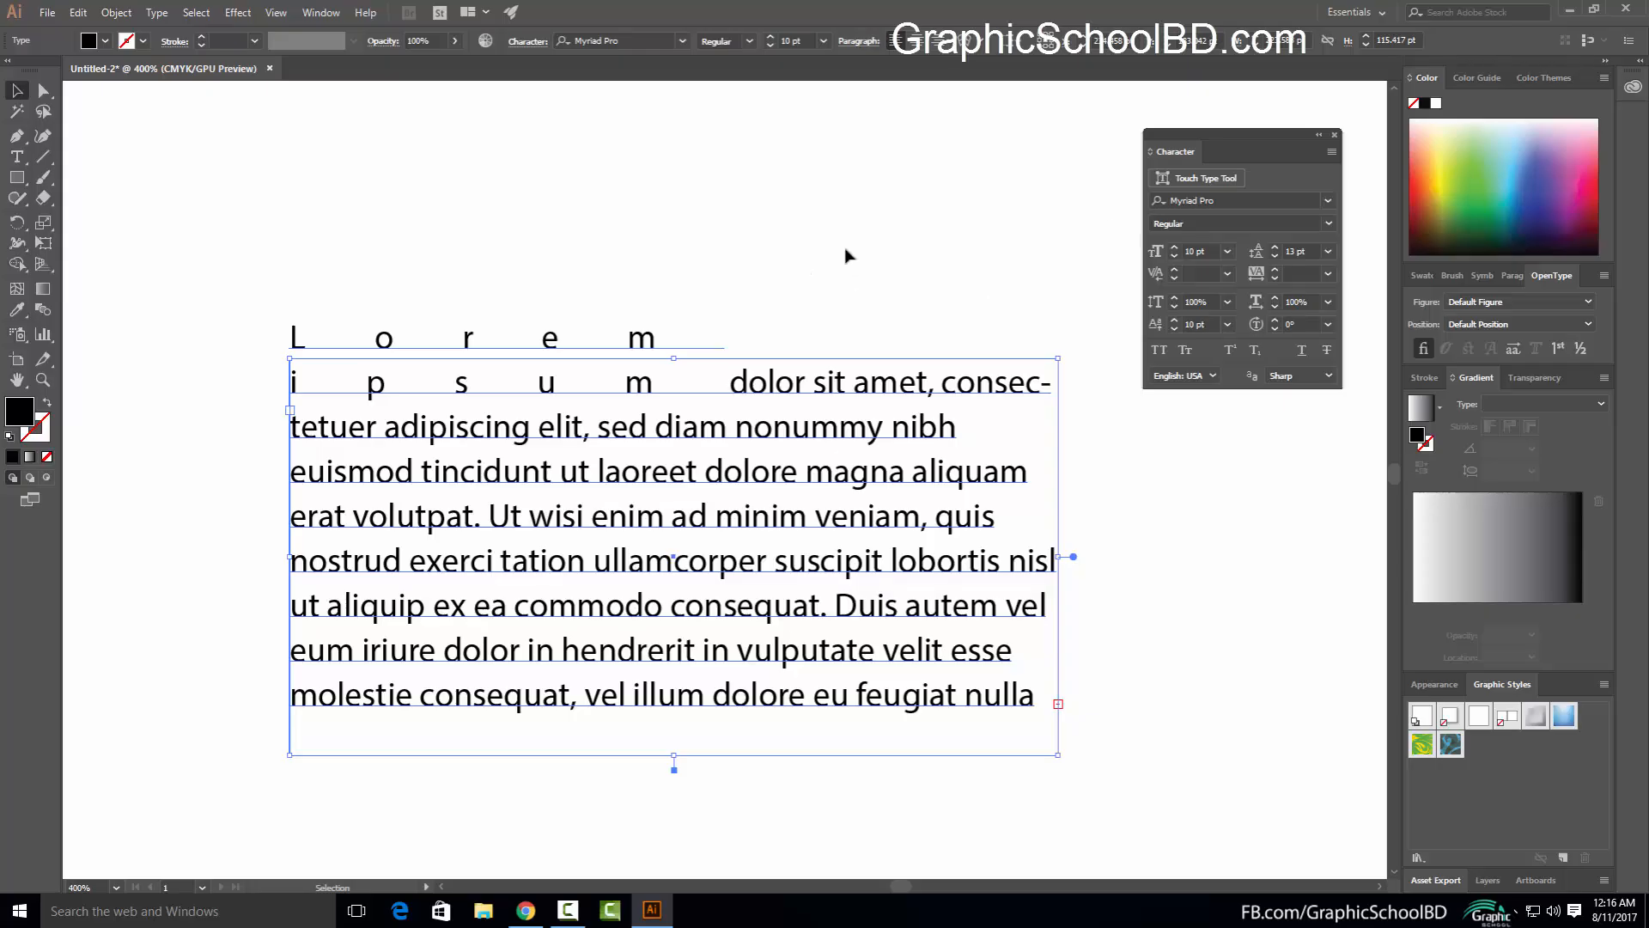
left_click(849, 258)
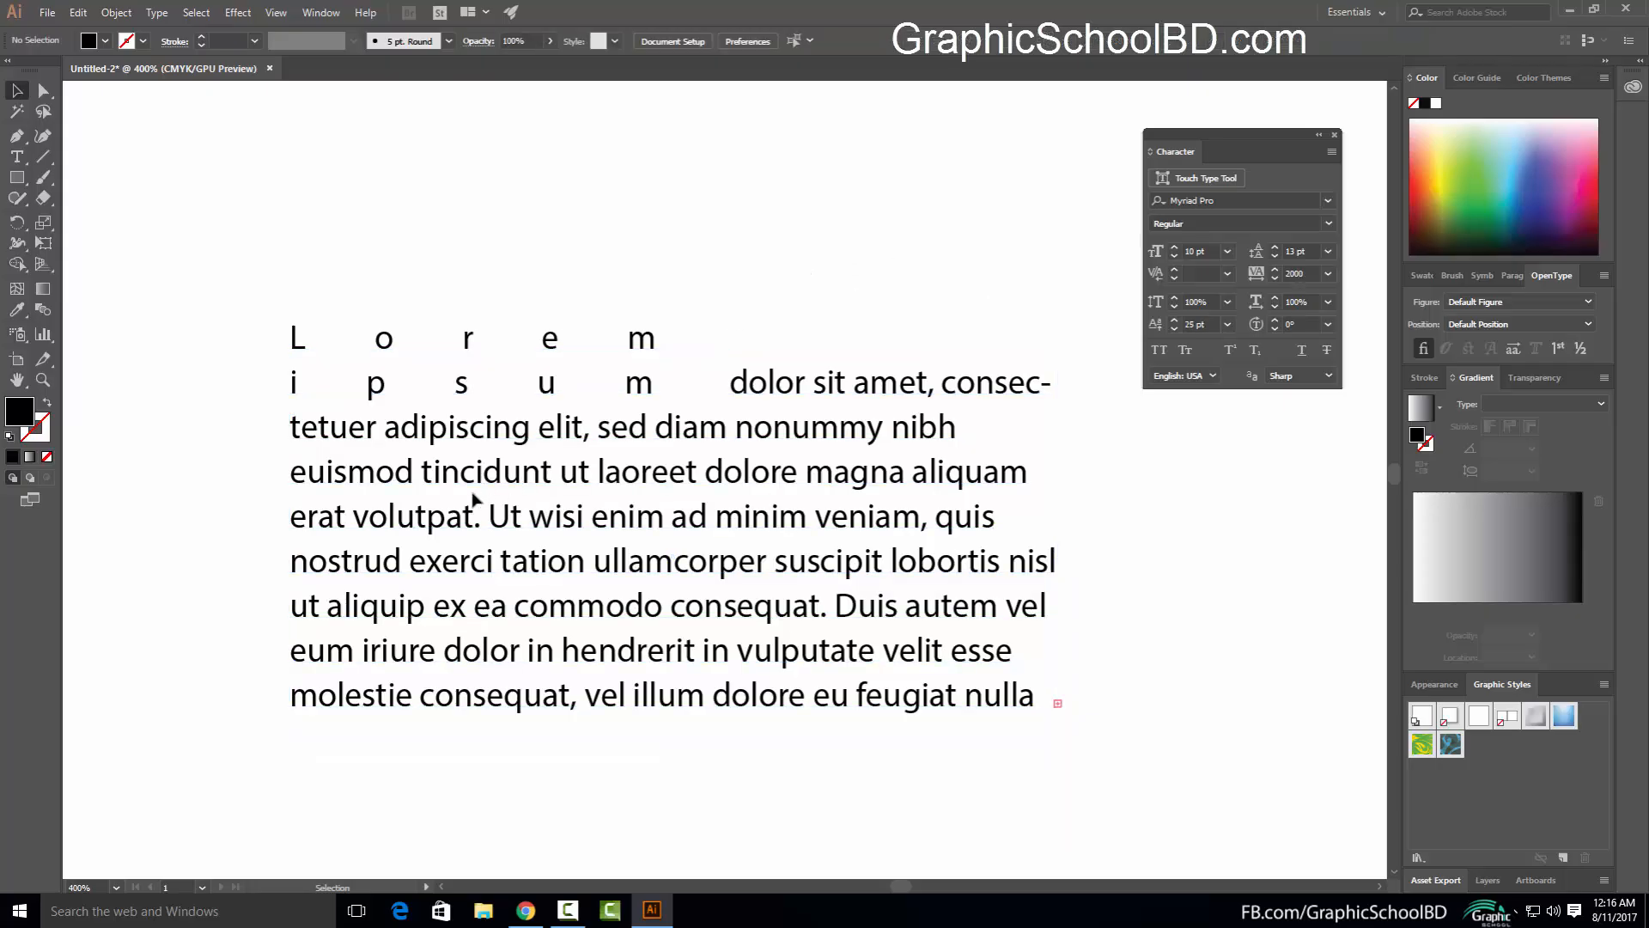
key("t")
left_click(434, 464)
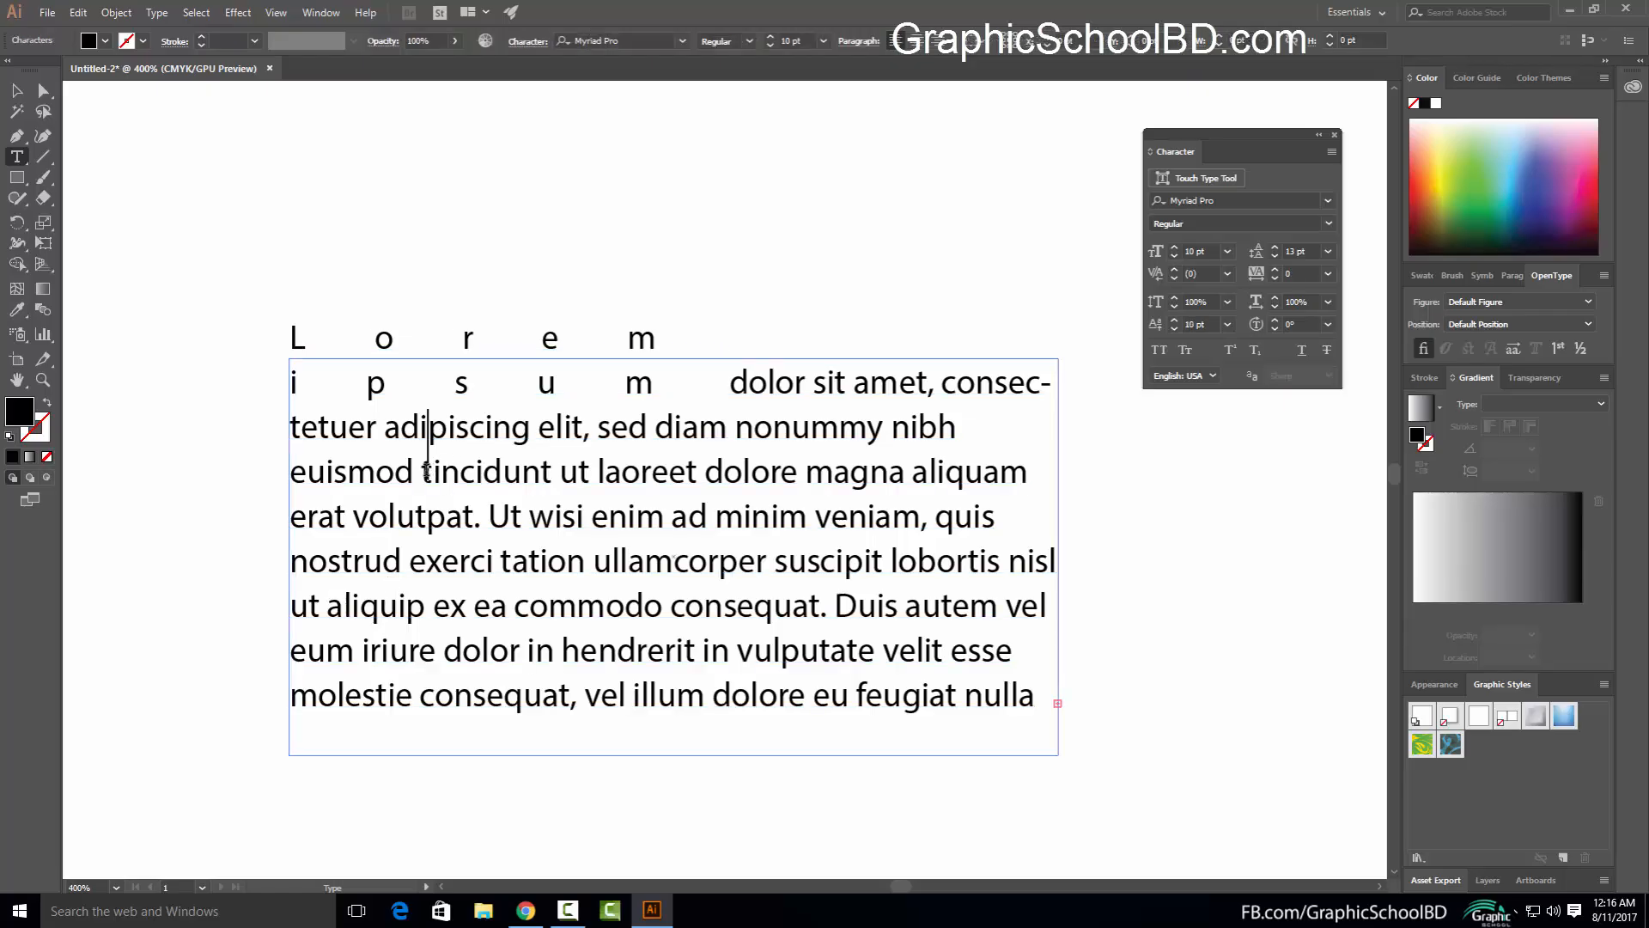
left_click_drag(459, 475, 532, 475)
left_click_drag(540, 388, 581, 427)
left_click(756, 415)
key("Escape")
left_click(1206, 323)
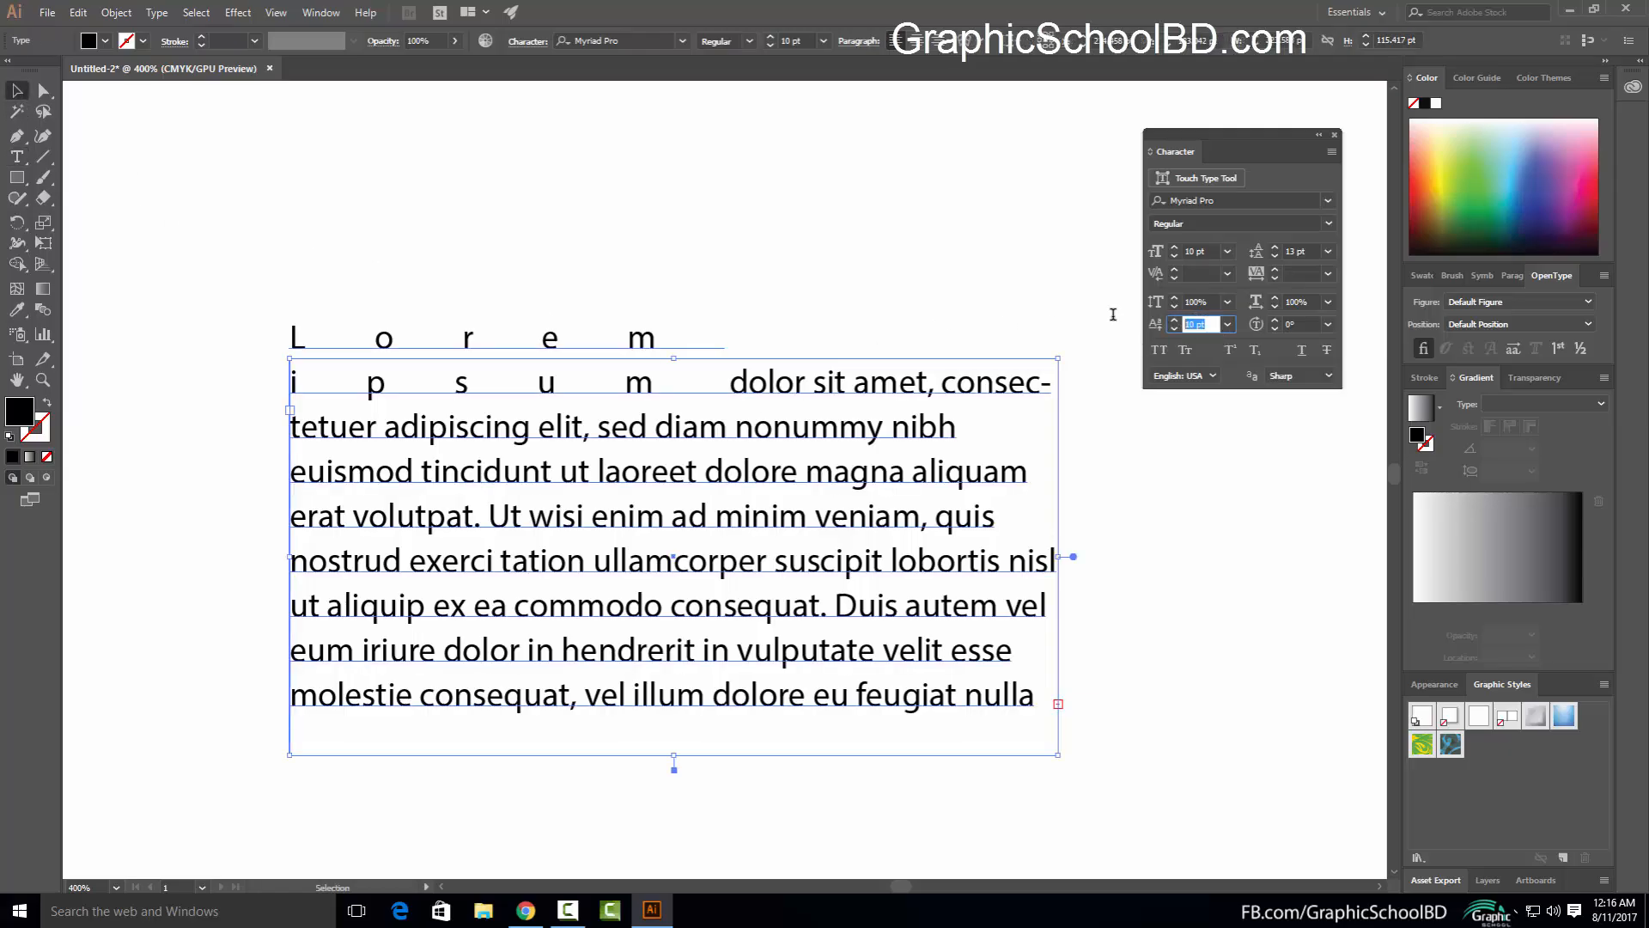
key("Return")
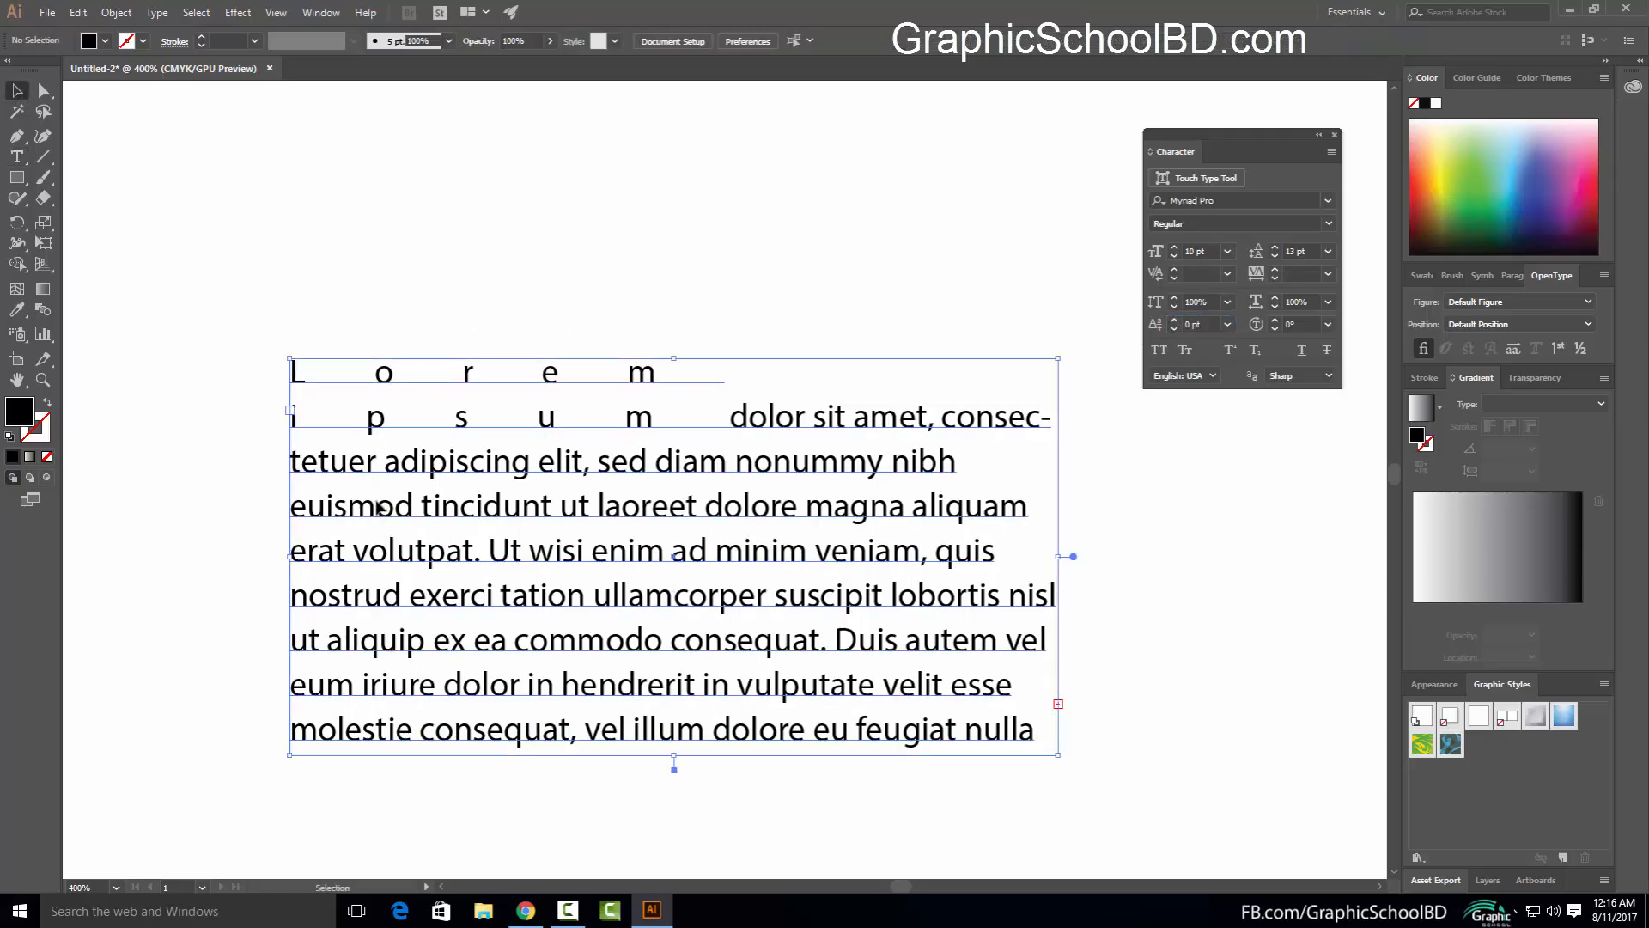
Select the word "euismod" and try character rotations of 150° and 45° on it
key("t")
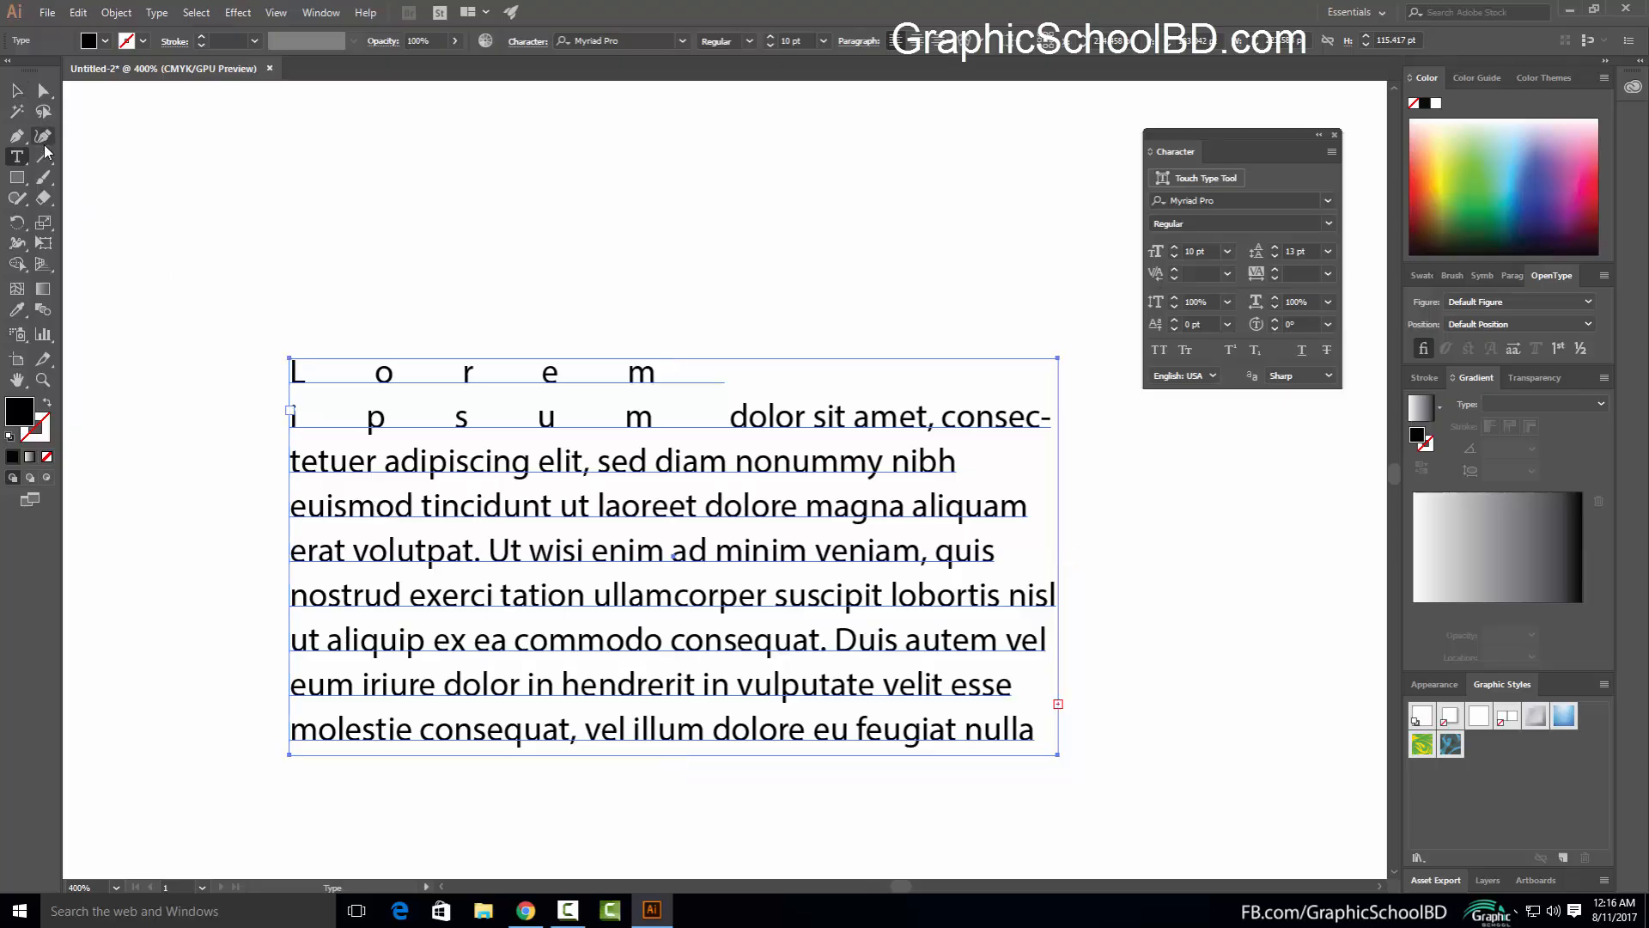
left_click_drag(410, 508, 290, 507)
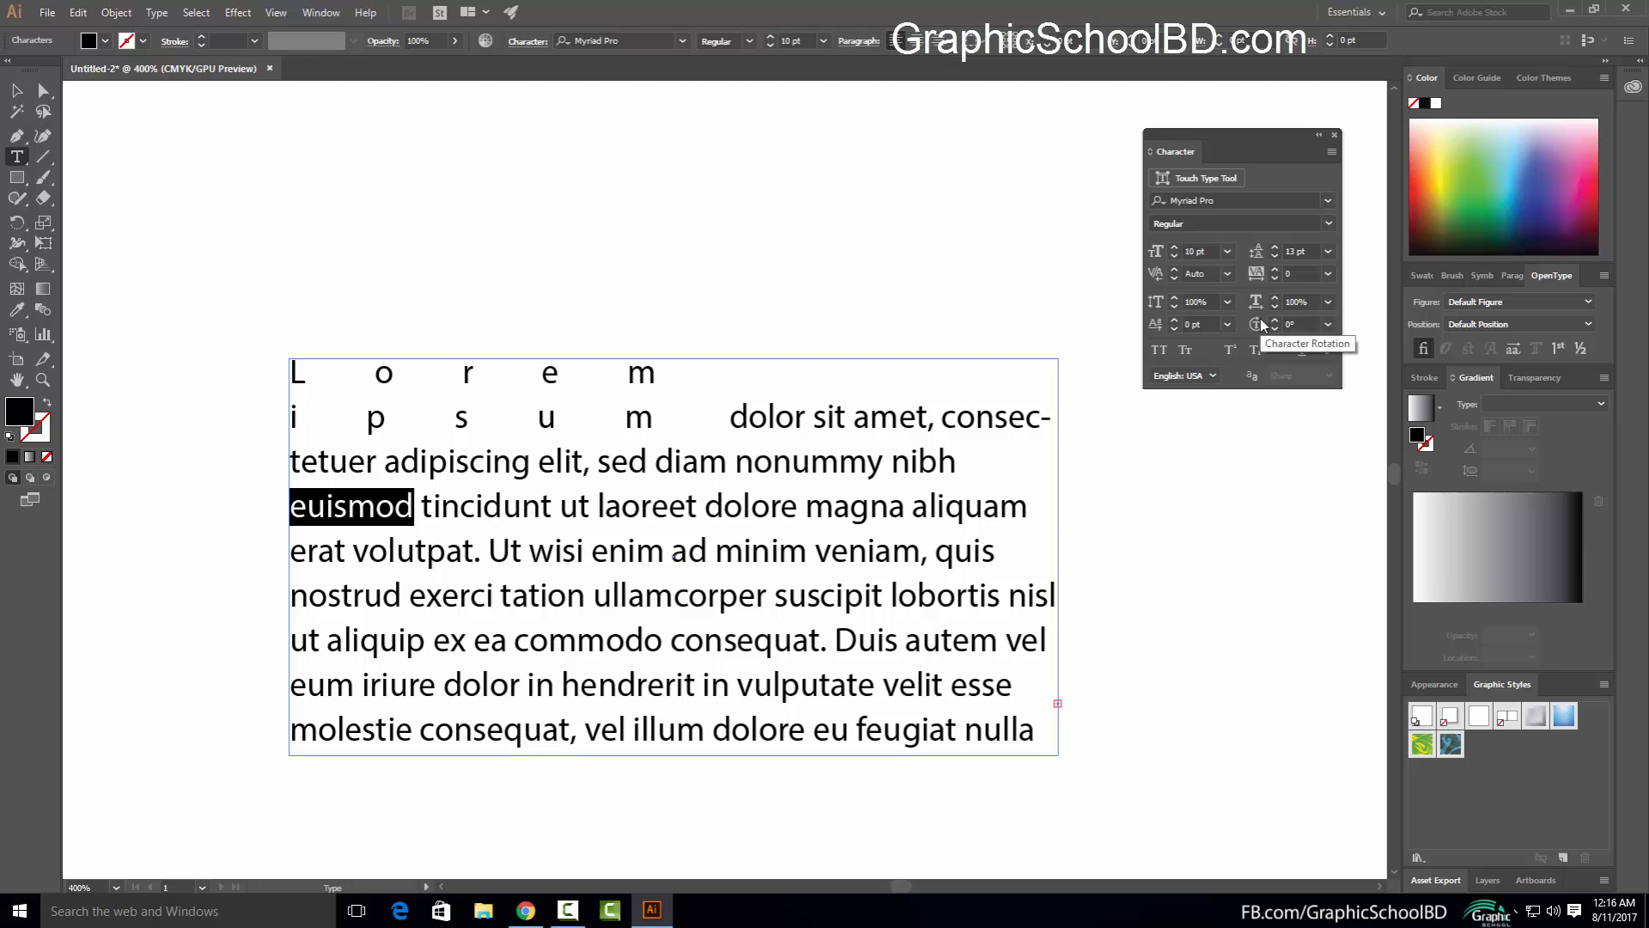
left_click(1328, 323)
left_click(1350, 611)
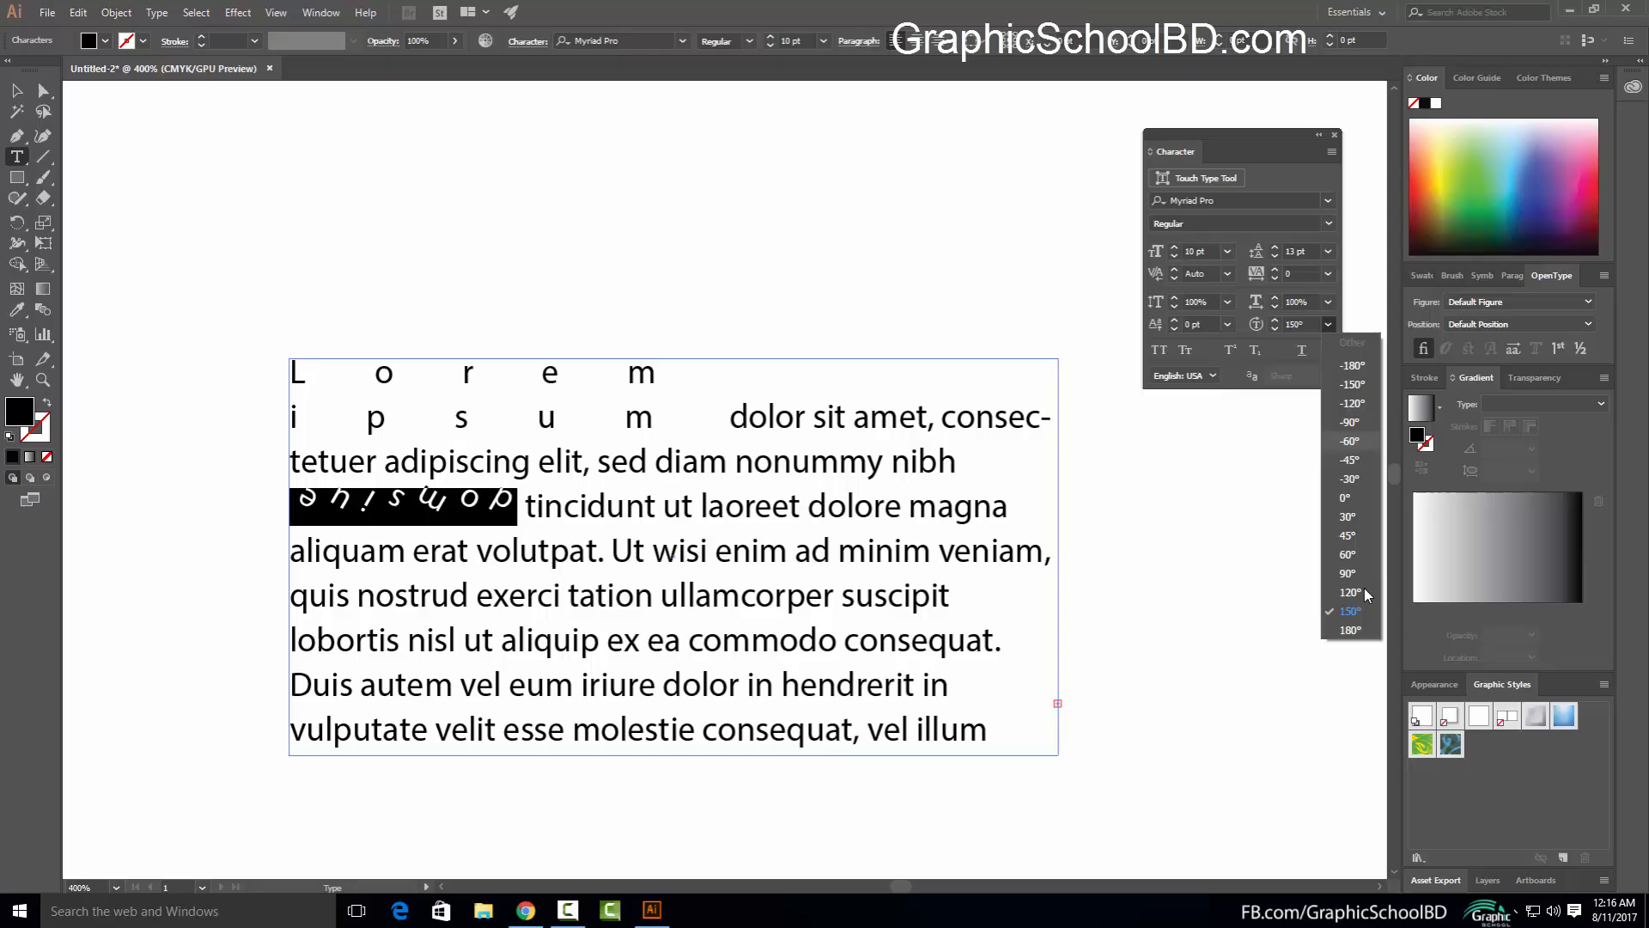
left_click(1353, 536)
Lower the character rotation of "euismod" to 15° and raise it again to 28°
left_click(1304, 324)
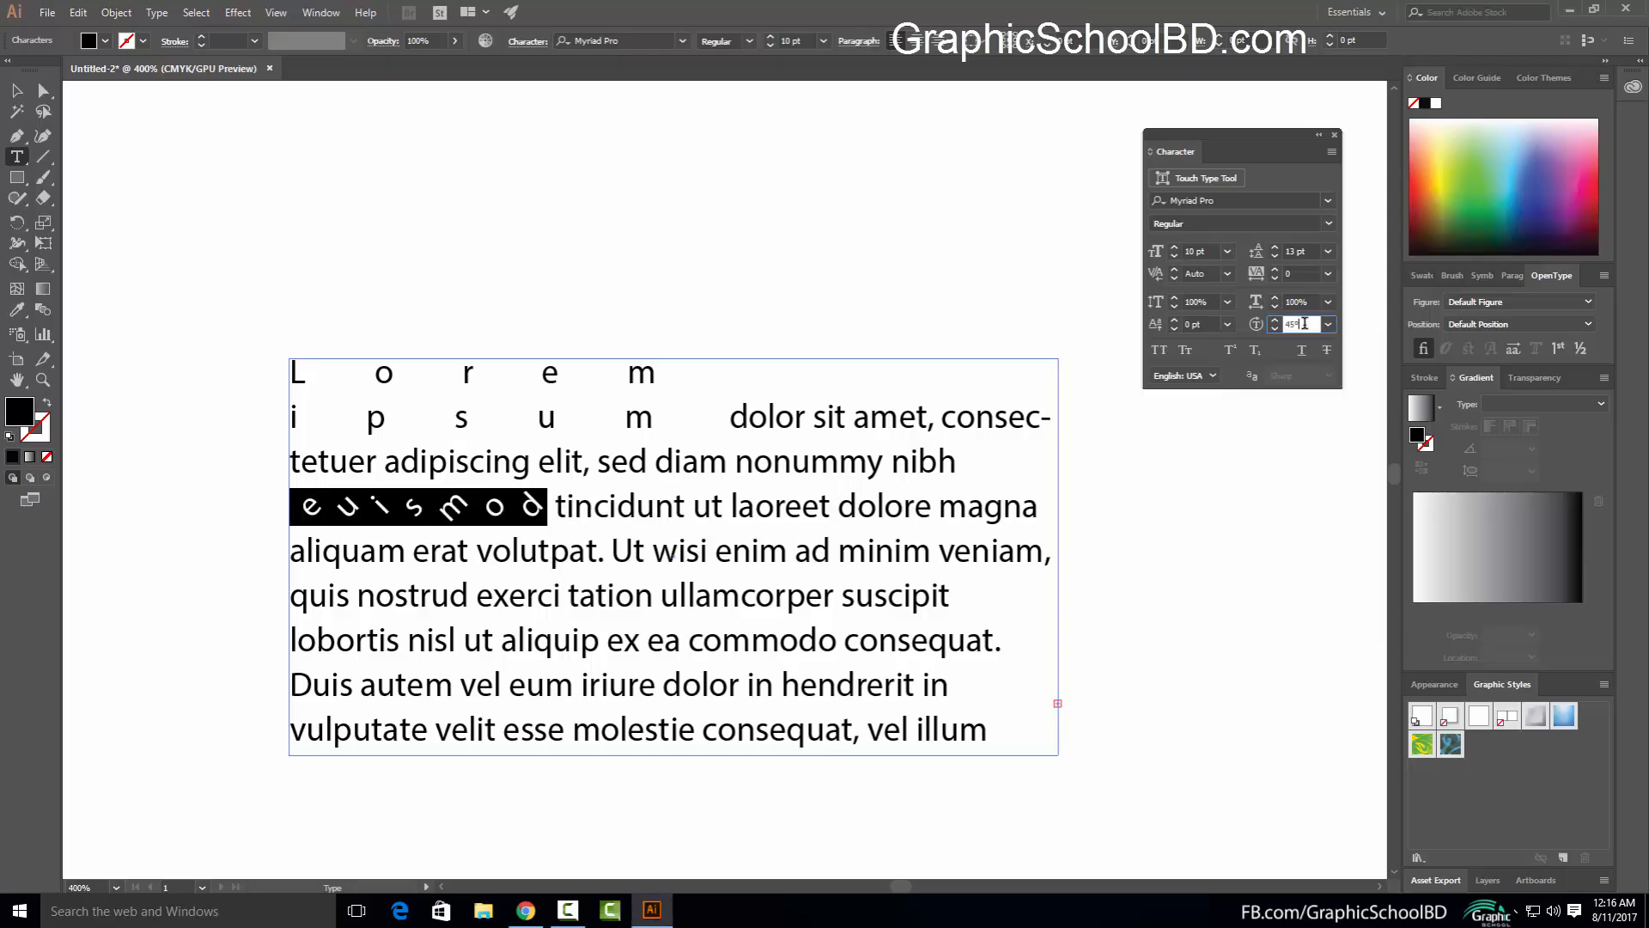
scroll(1304, 324, "up", 5)
scroll(1304, 323, "down", 20)
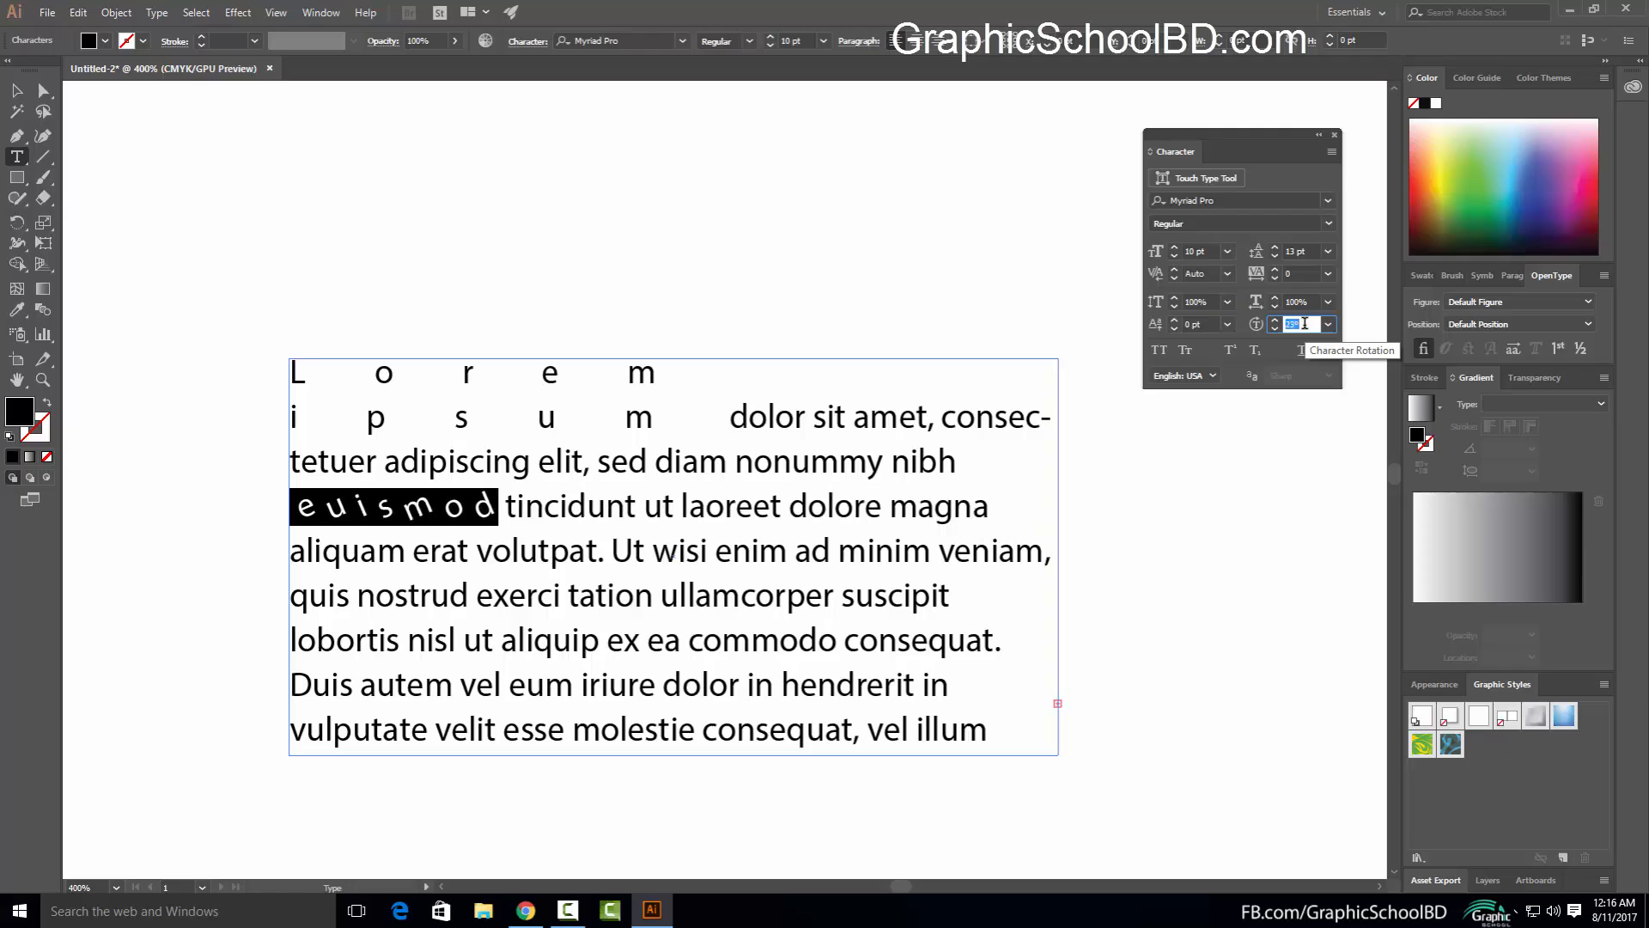
key("Return")
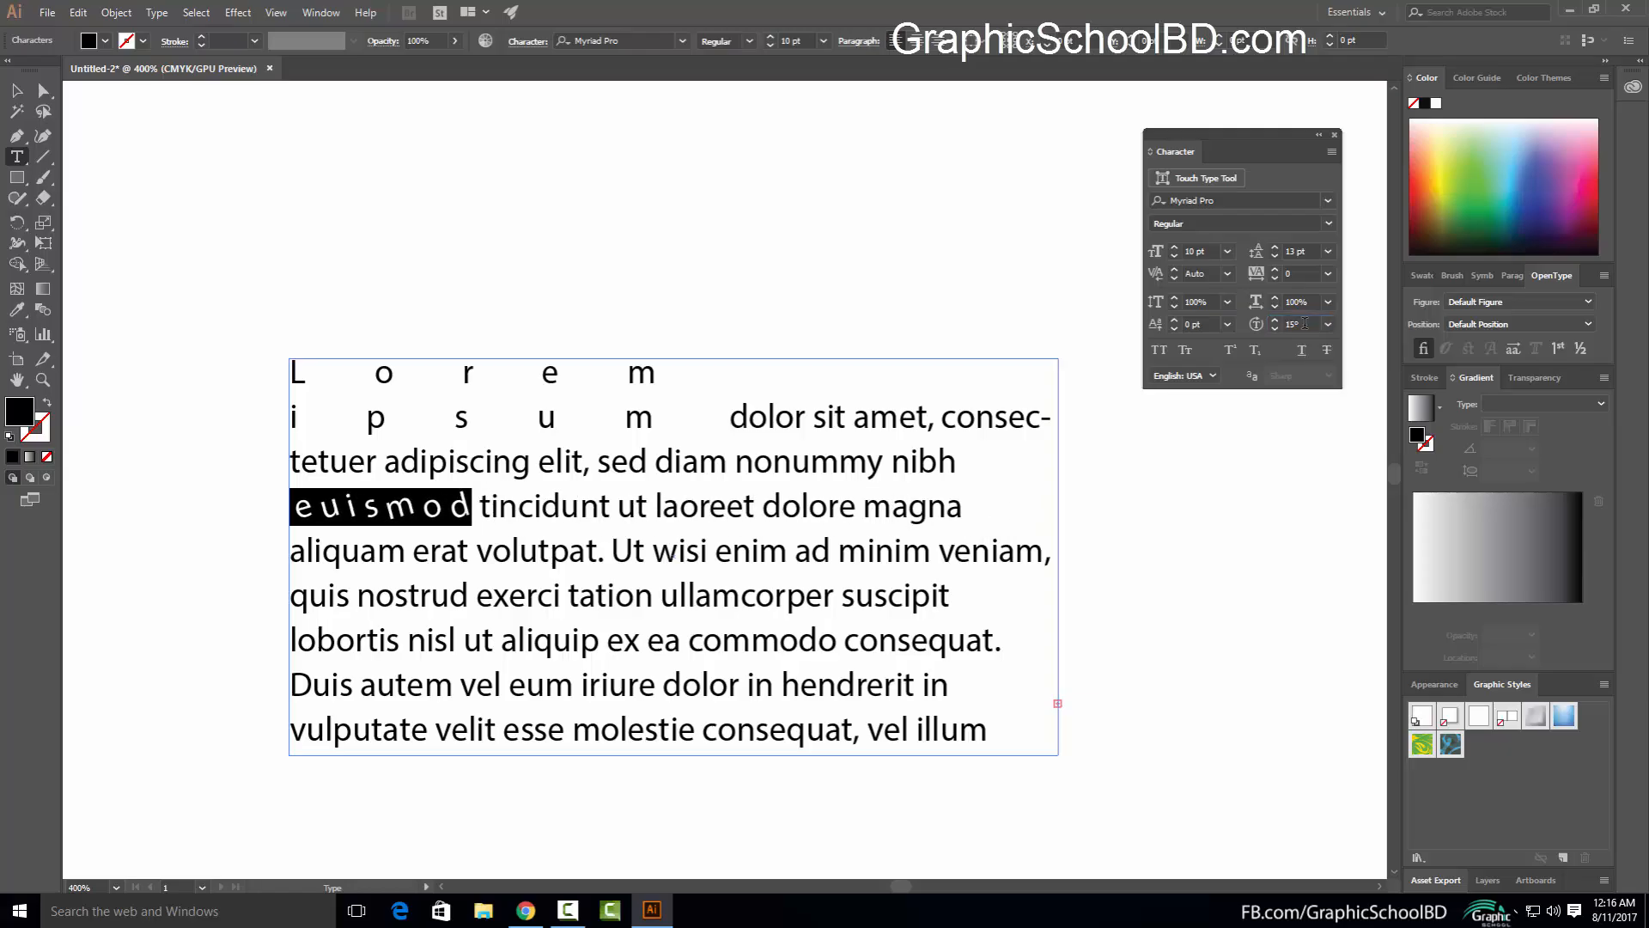
left_click(1305, 323)
key("Up")
key("Up")
key("Up")
key("Up")
key("Up")
key("Up")
key("Up")
key("Up")
key("Up")
key("Up")
key("Up")
key("Up")
key("Up")
key("Up")
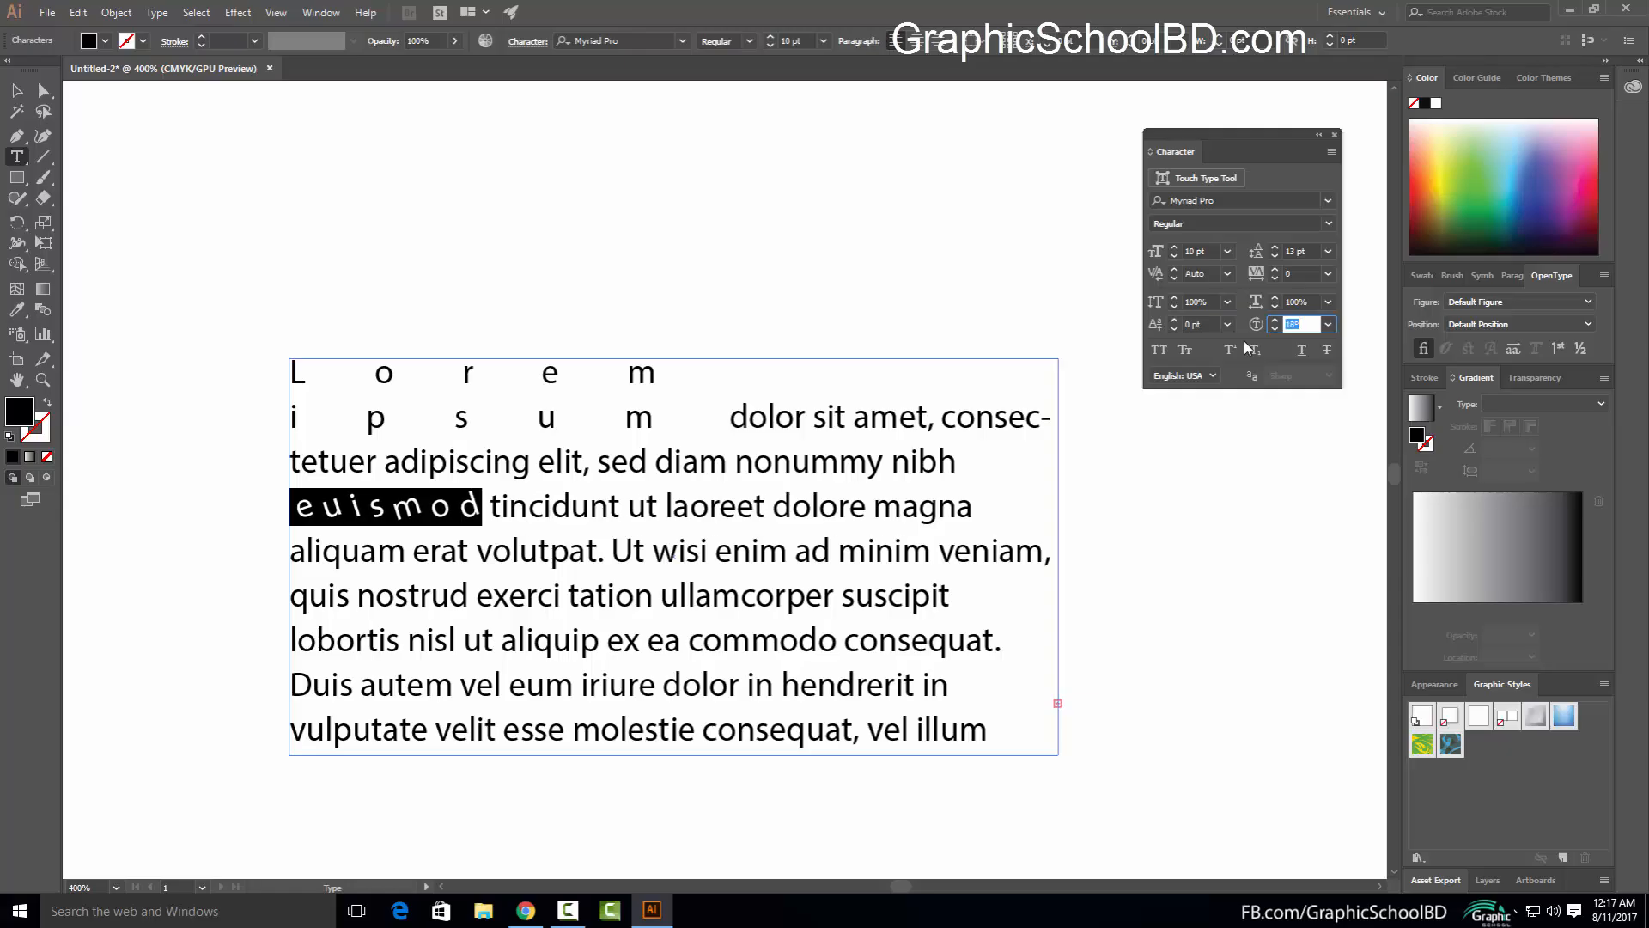
key("Up")
key("Up")
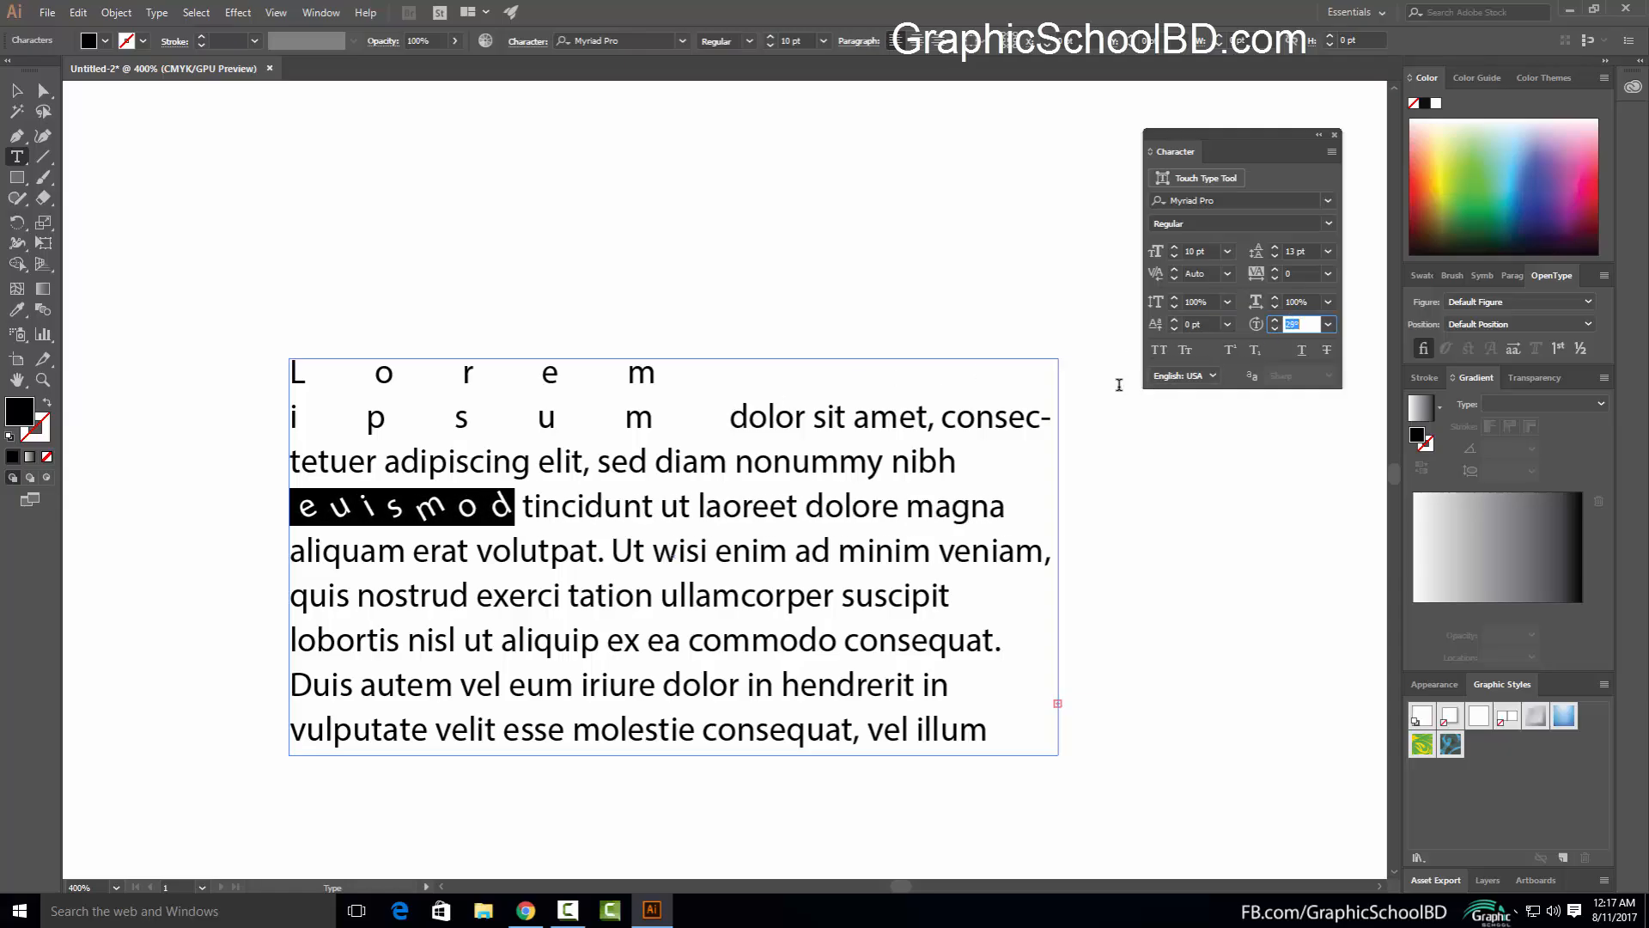
Rotate the characters of the word "laoreet" by -150° and change the rotation to -45°
left_click(709, 505)
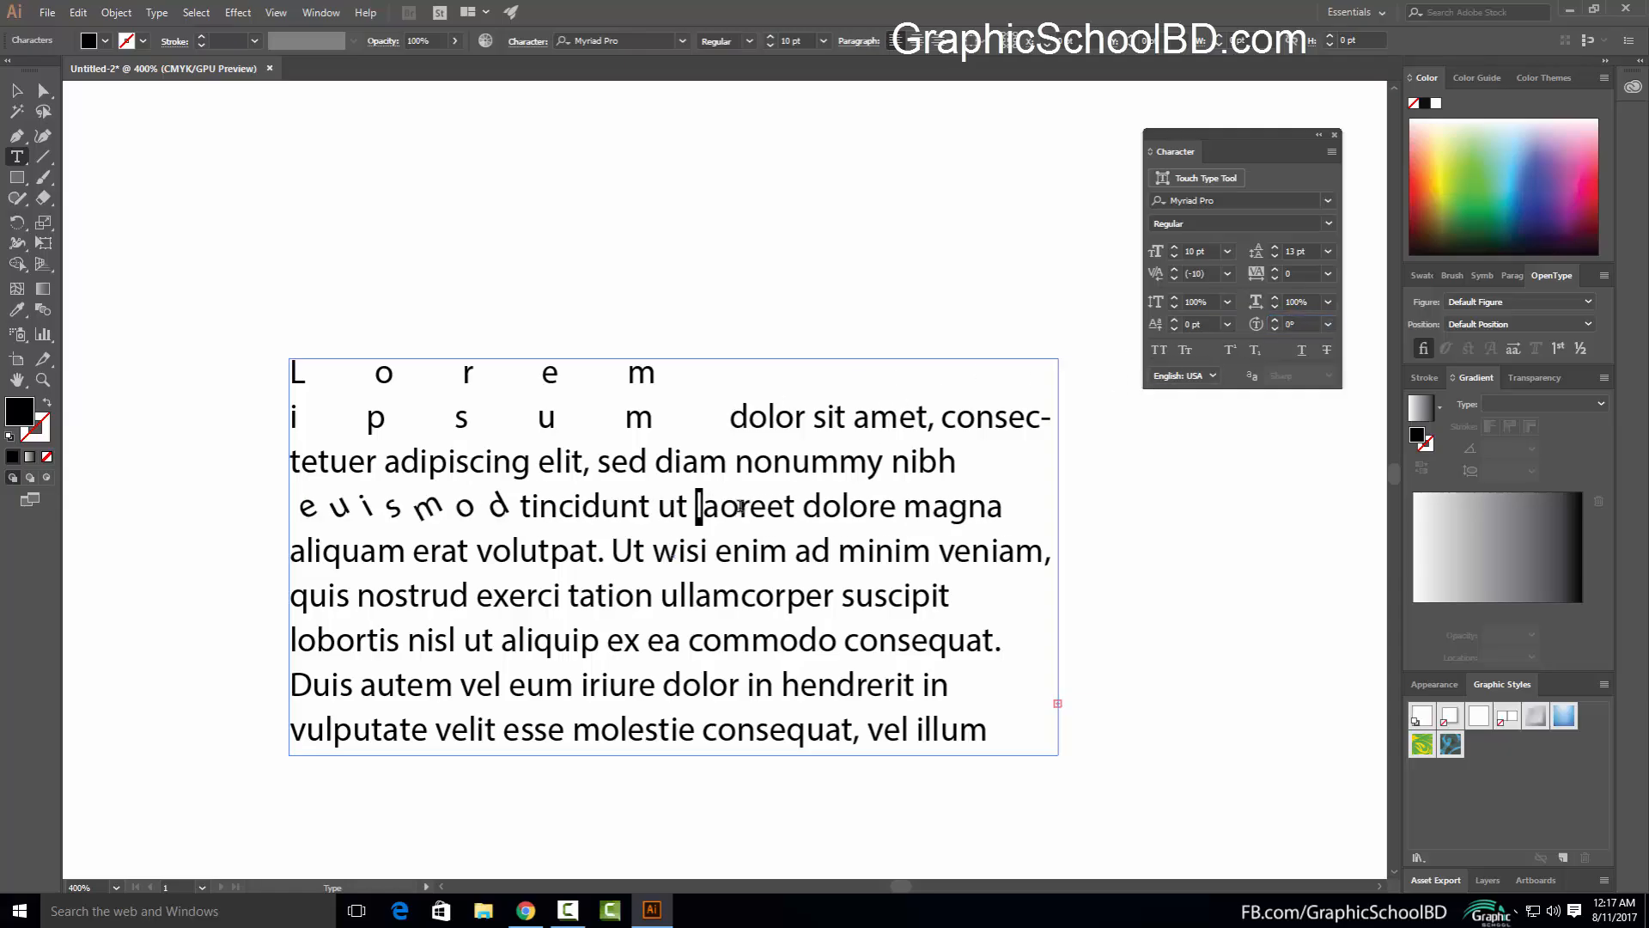
left_click_drag(695, 505, 796, 507)
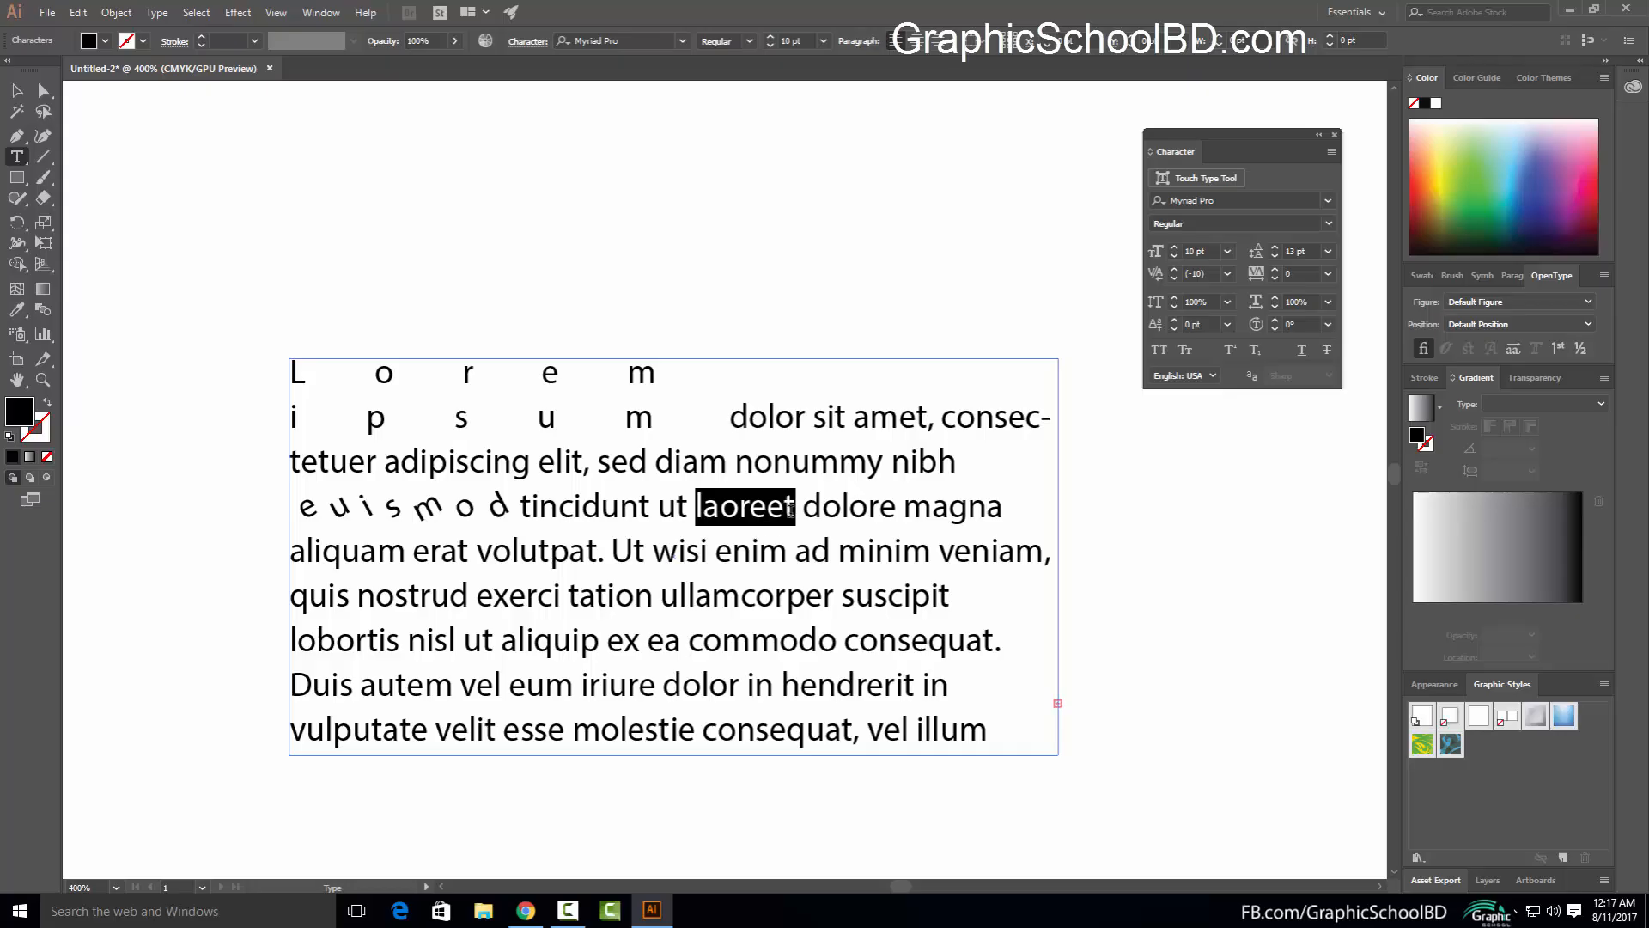
left_click(1327, 324)
left_click(1357, 375)
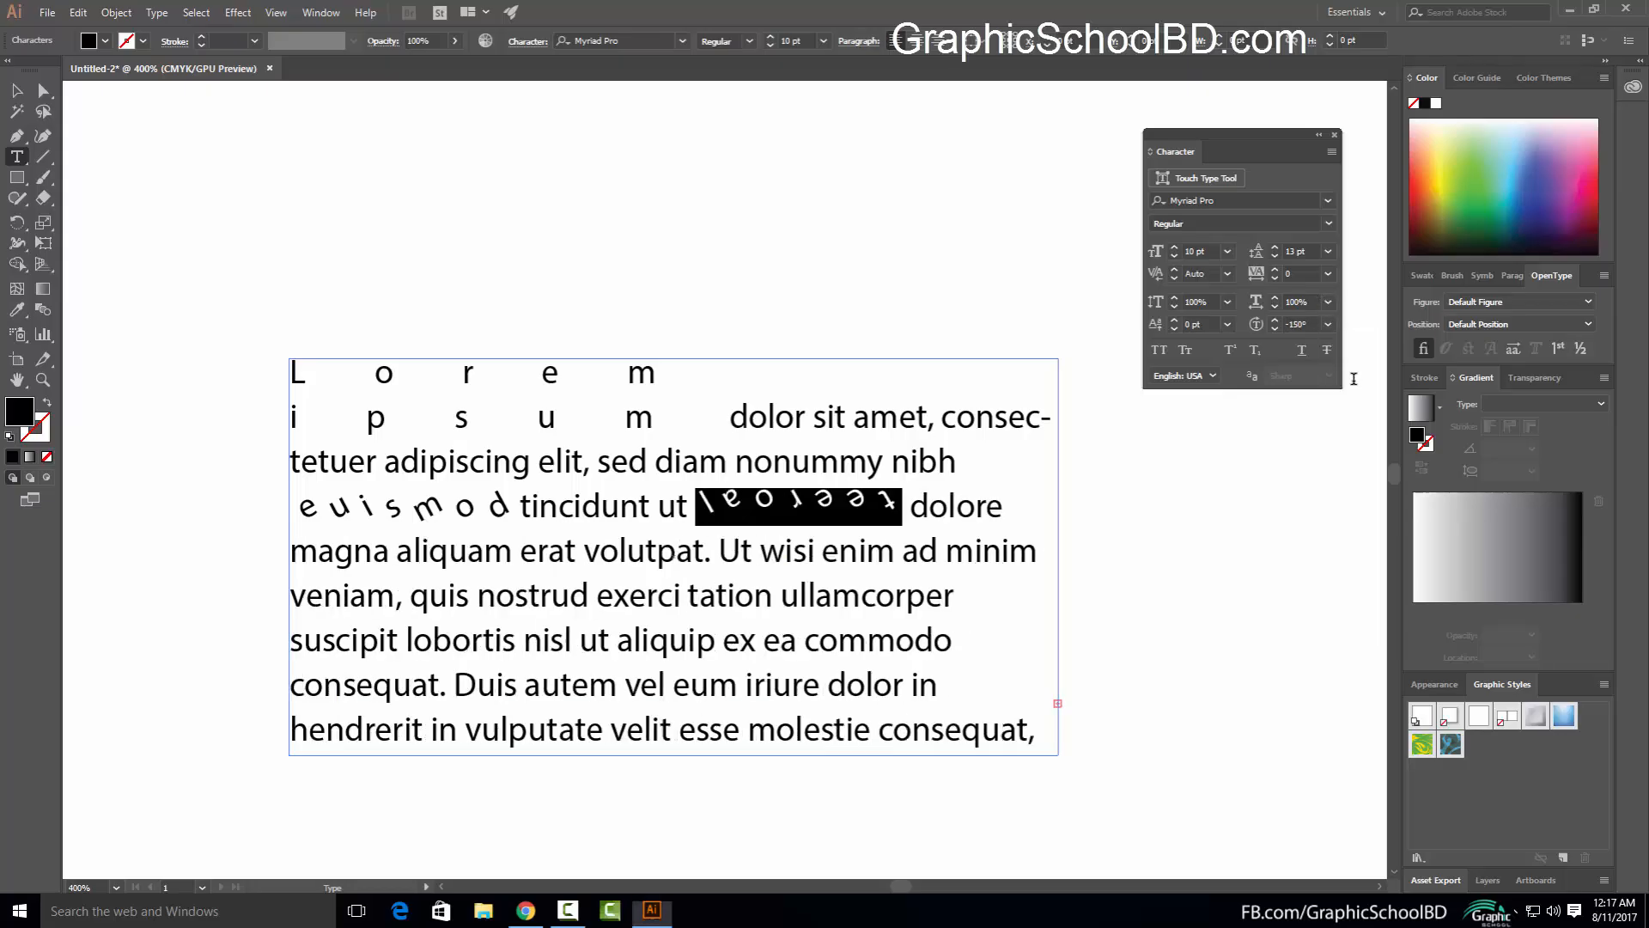
left_click(1327, 324)
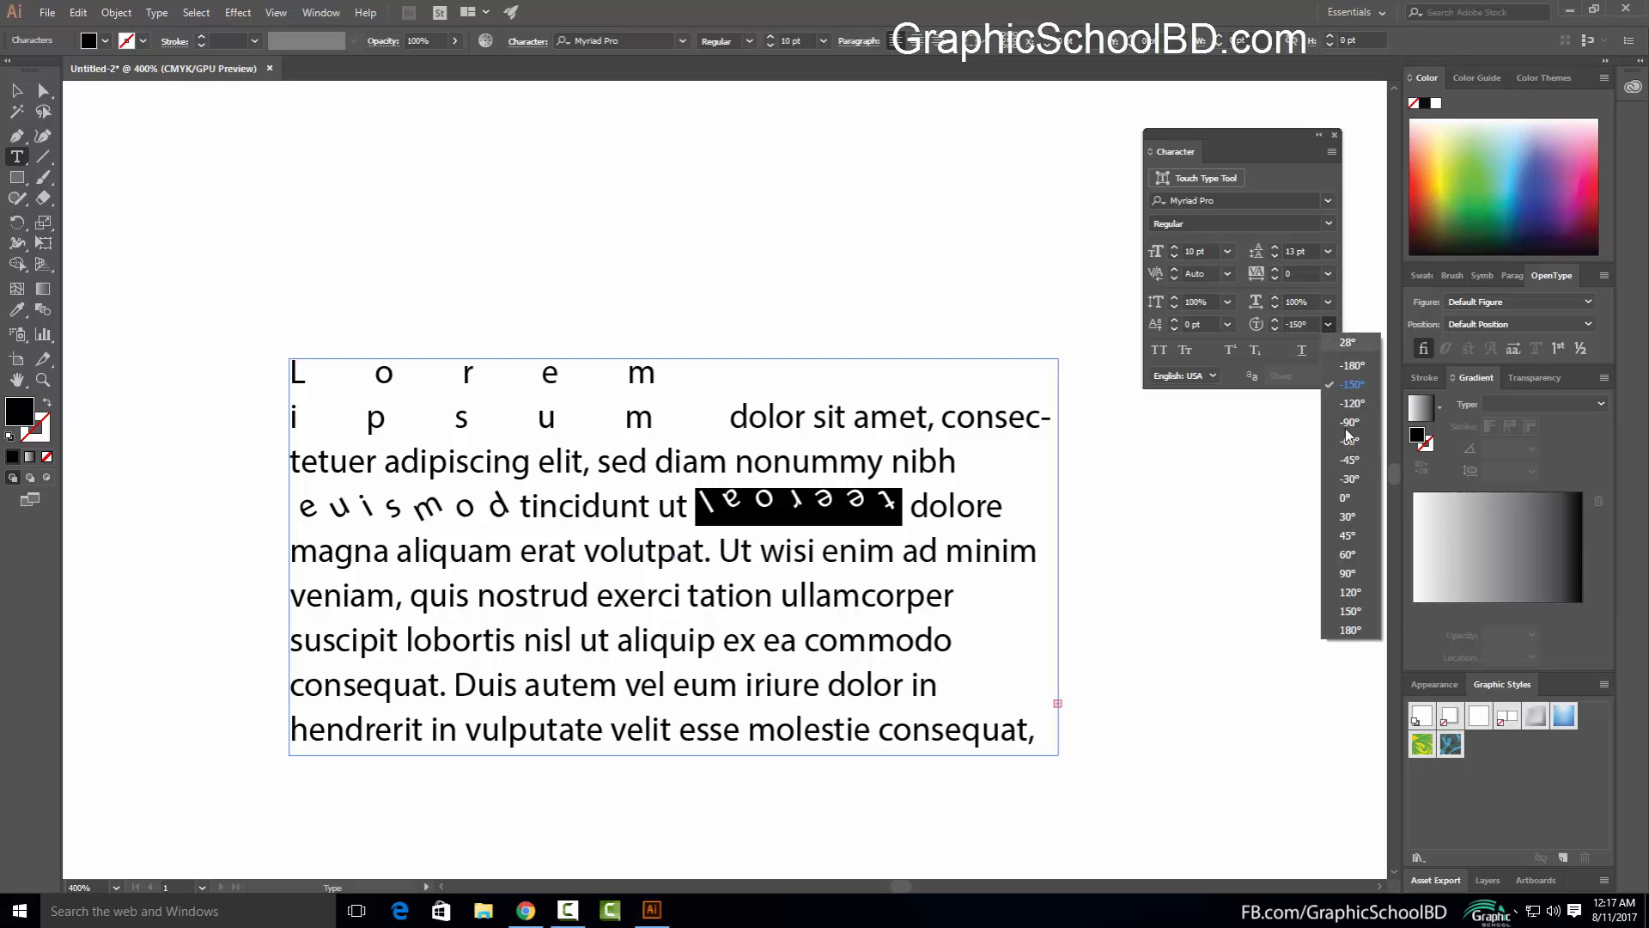
left_click(1352, 460)
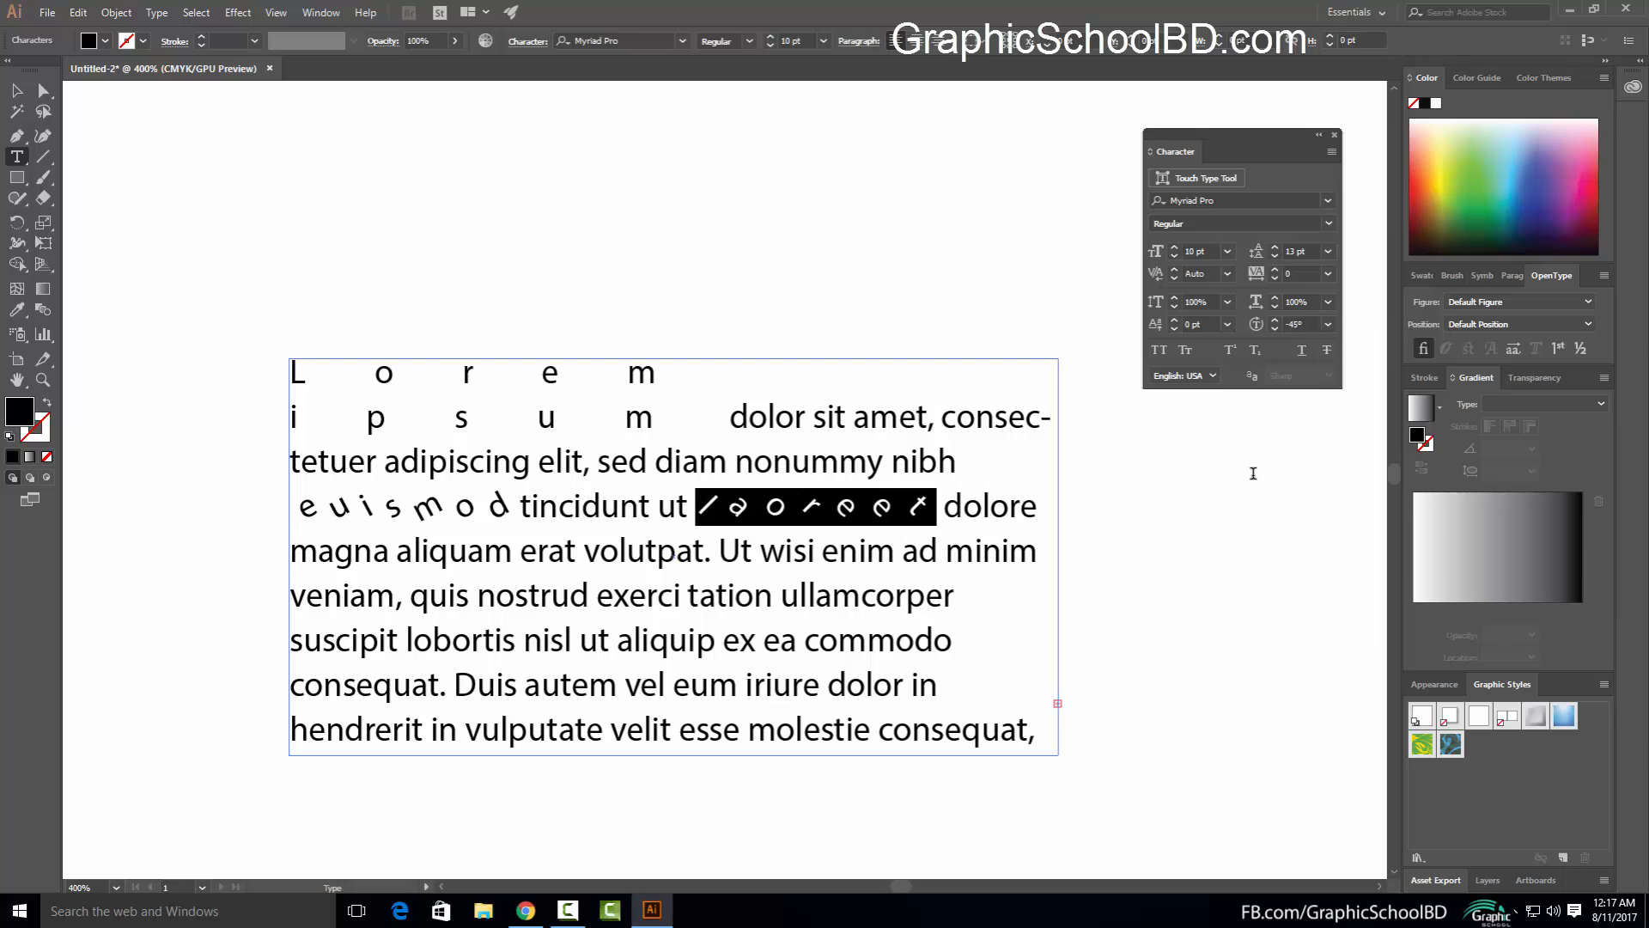
left_click(746, 515)
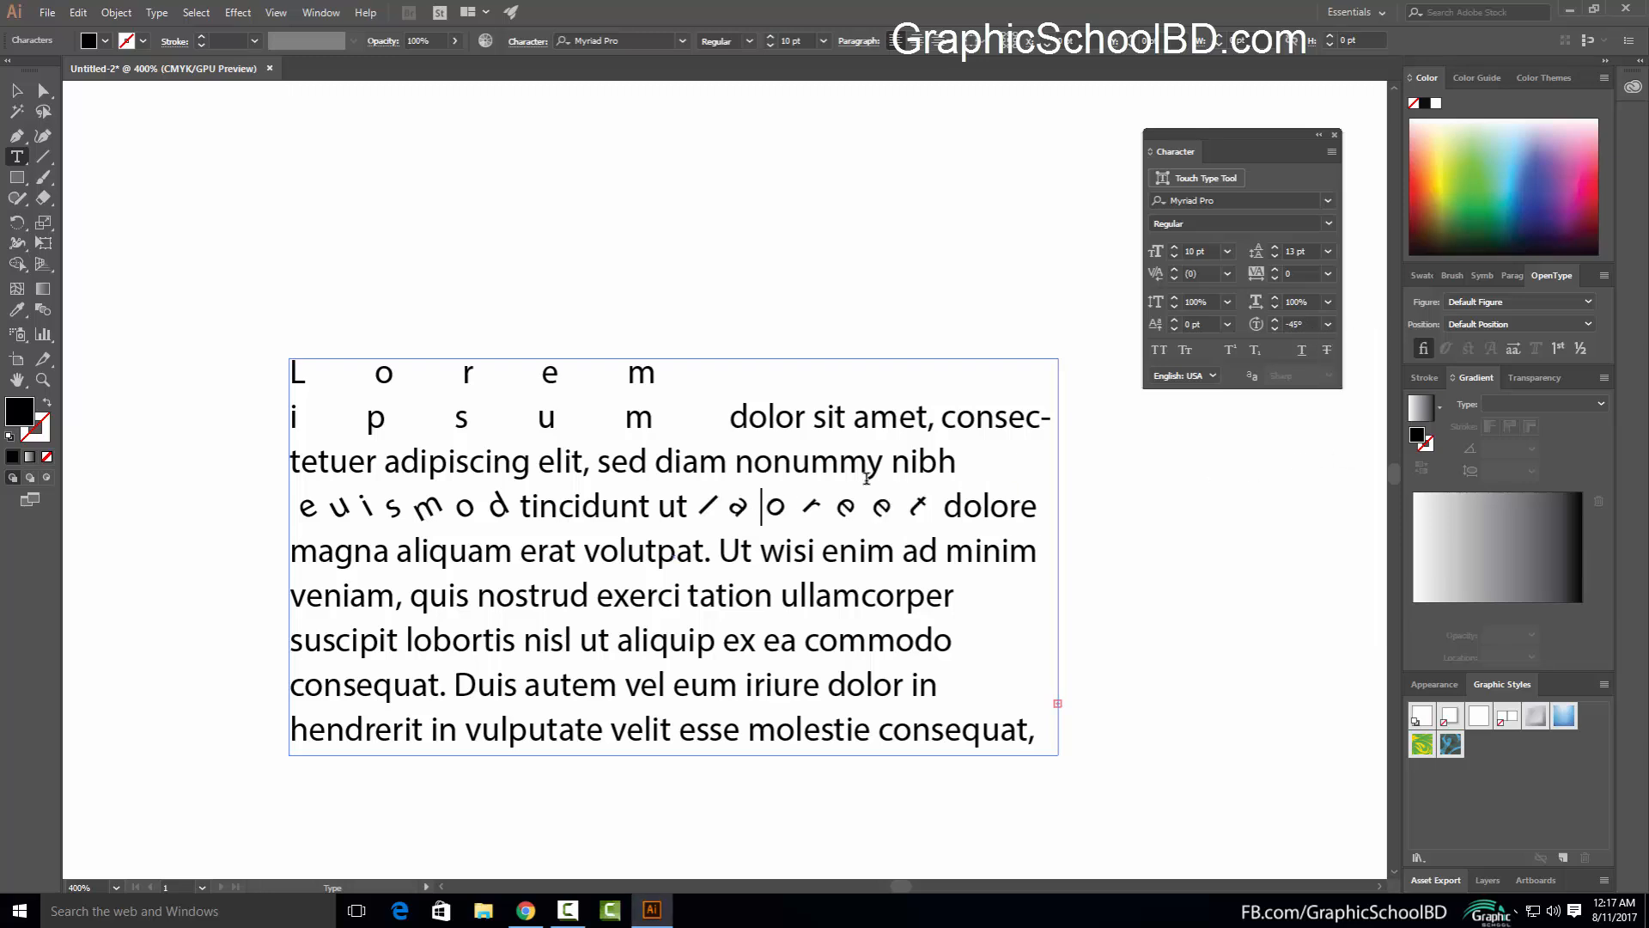
Delete the paragraph and draw a new area text frame about 152 pt high with placeholder text
left_click(17, 91)
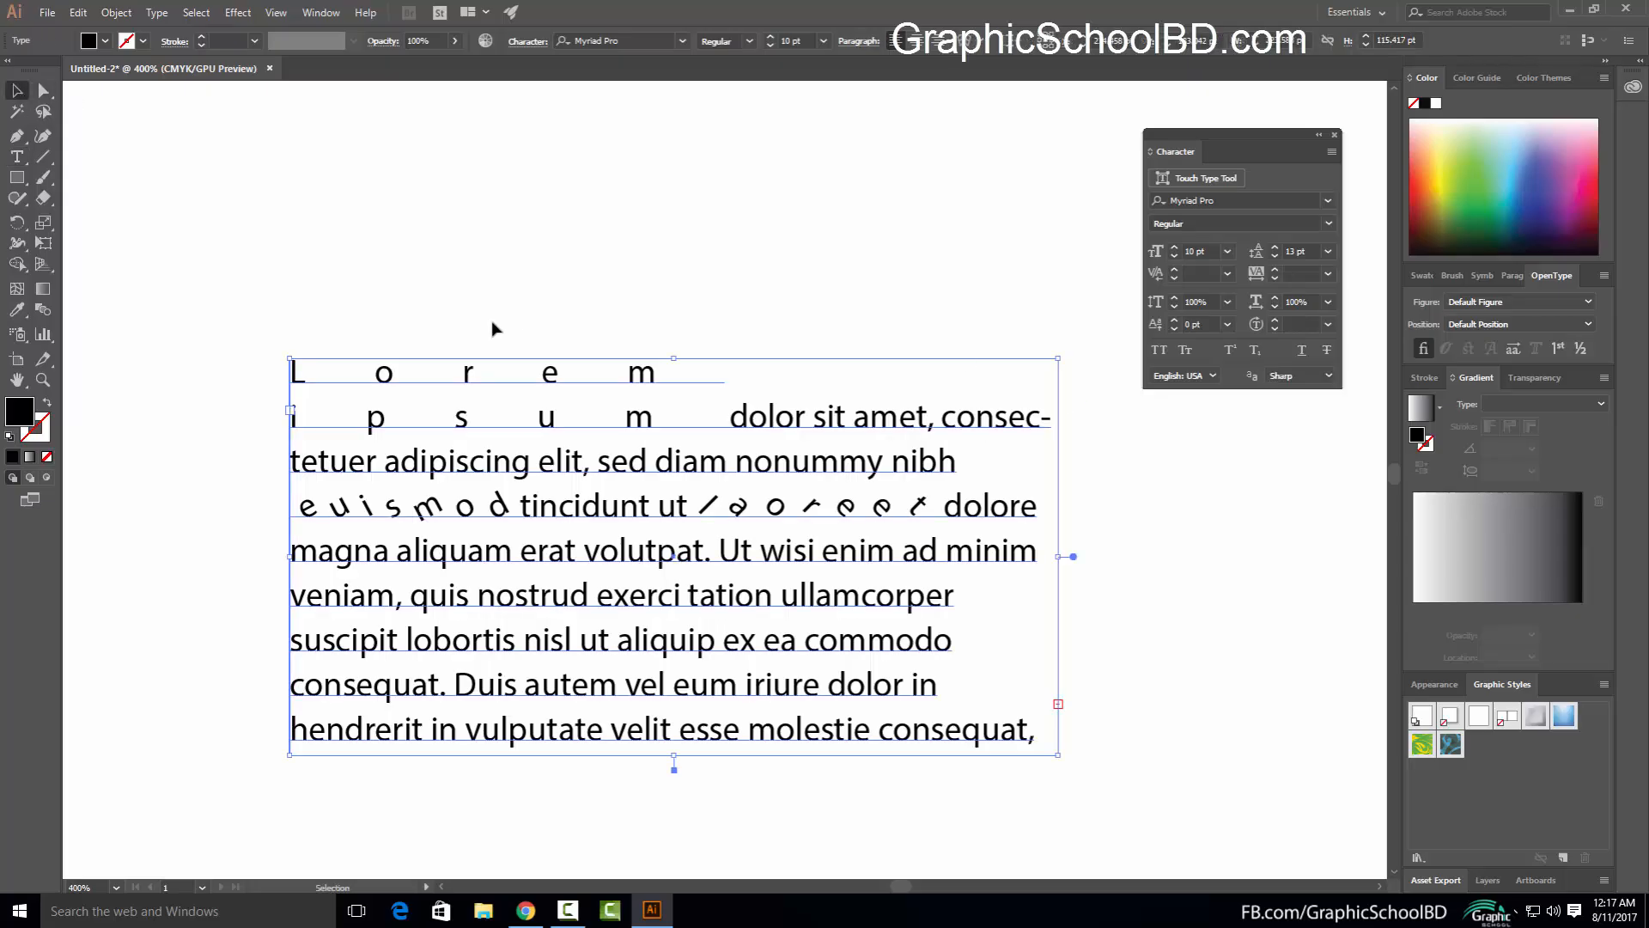
key("Delete")
left_click(17, 157)
left_click_drag(222, 224, 939, 747)
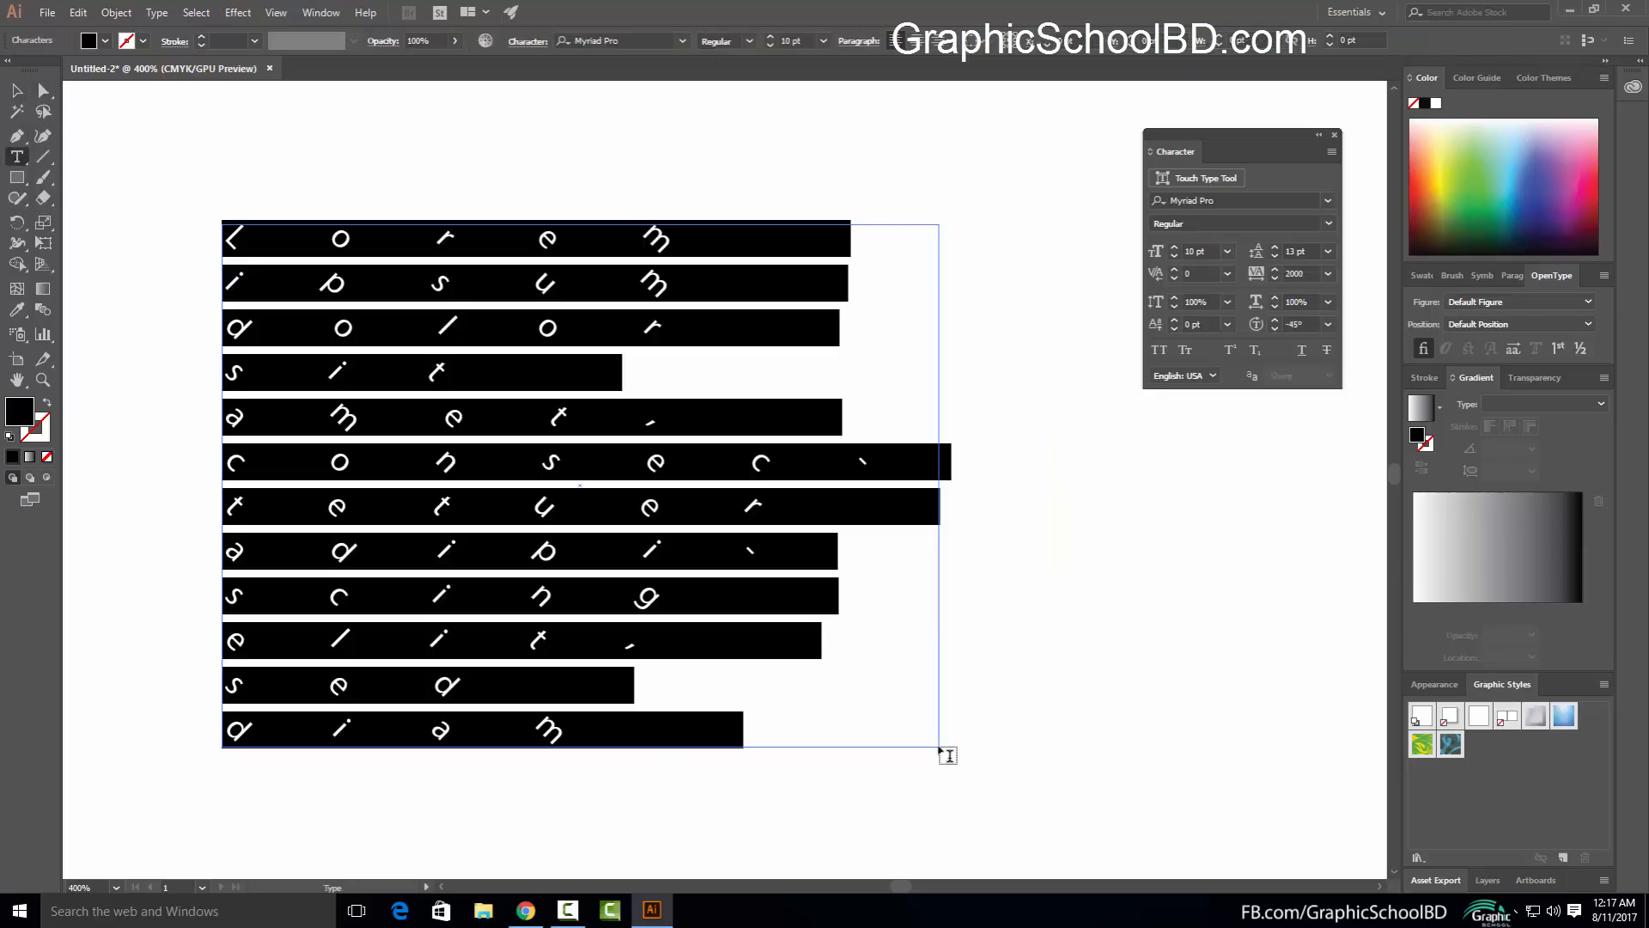
Set the new placeholder text's character rotation to 0° and its tracking to 0
left_click(1328, 323)
left_click(1347, 498)
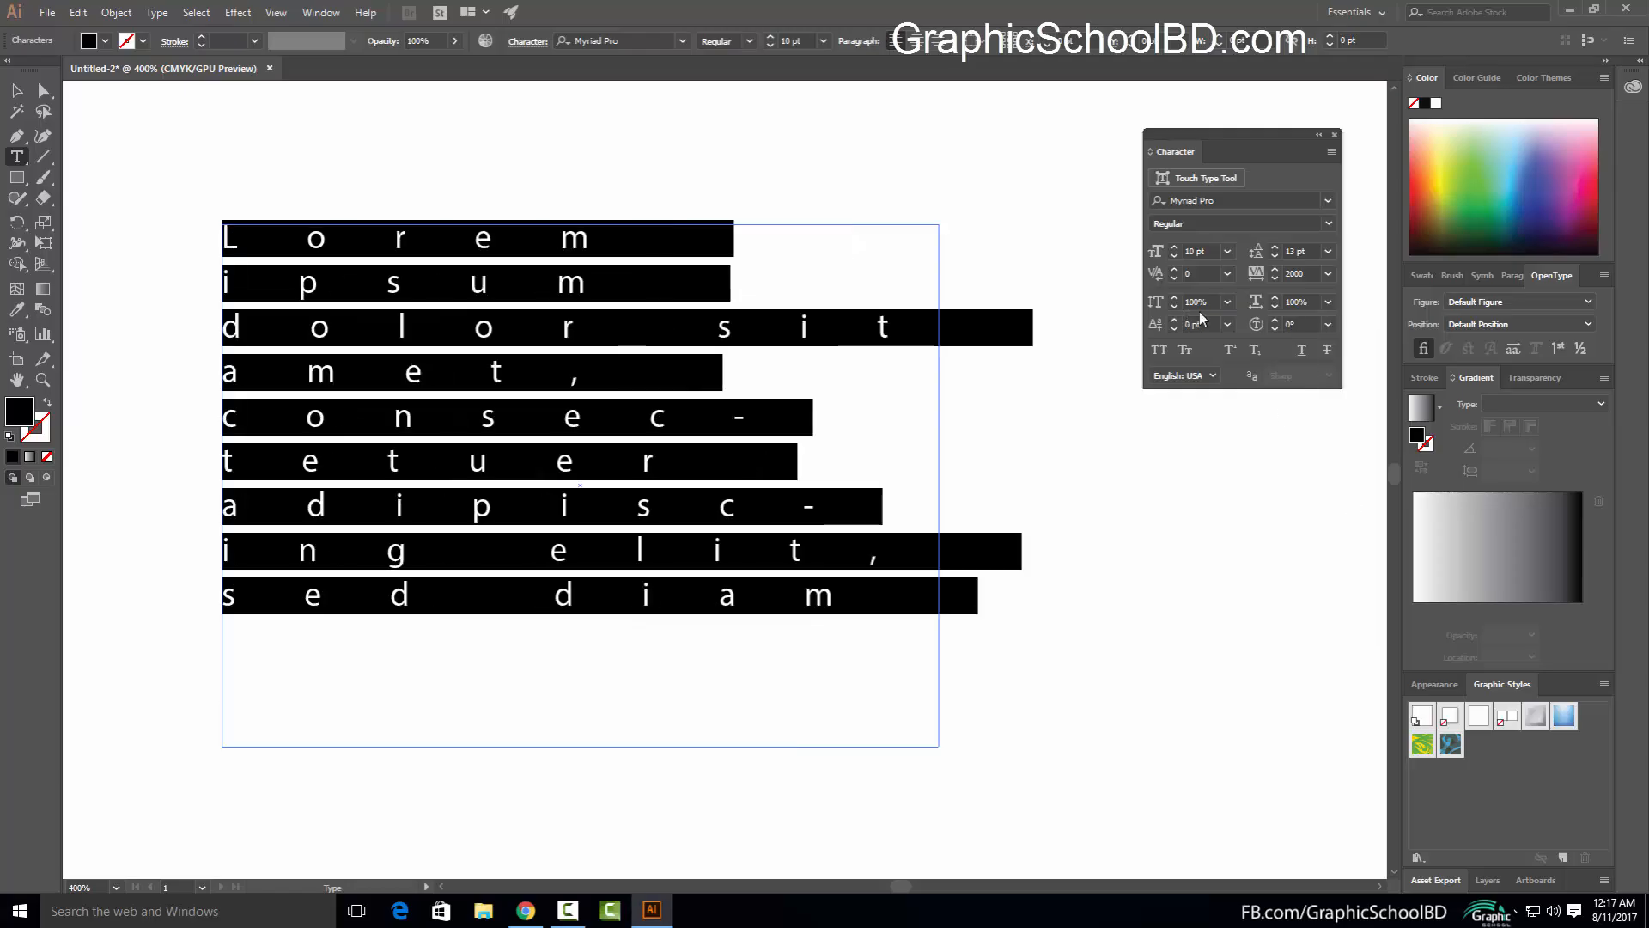
left_click(1295, 274)
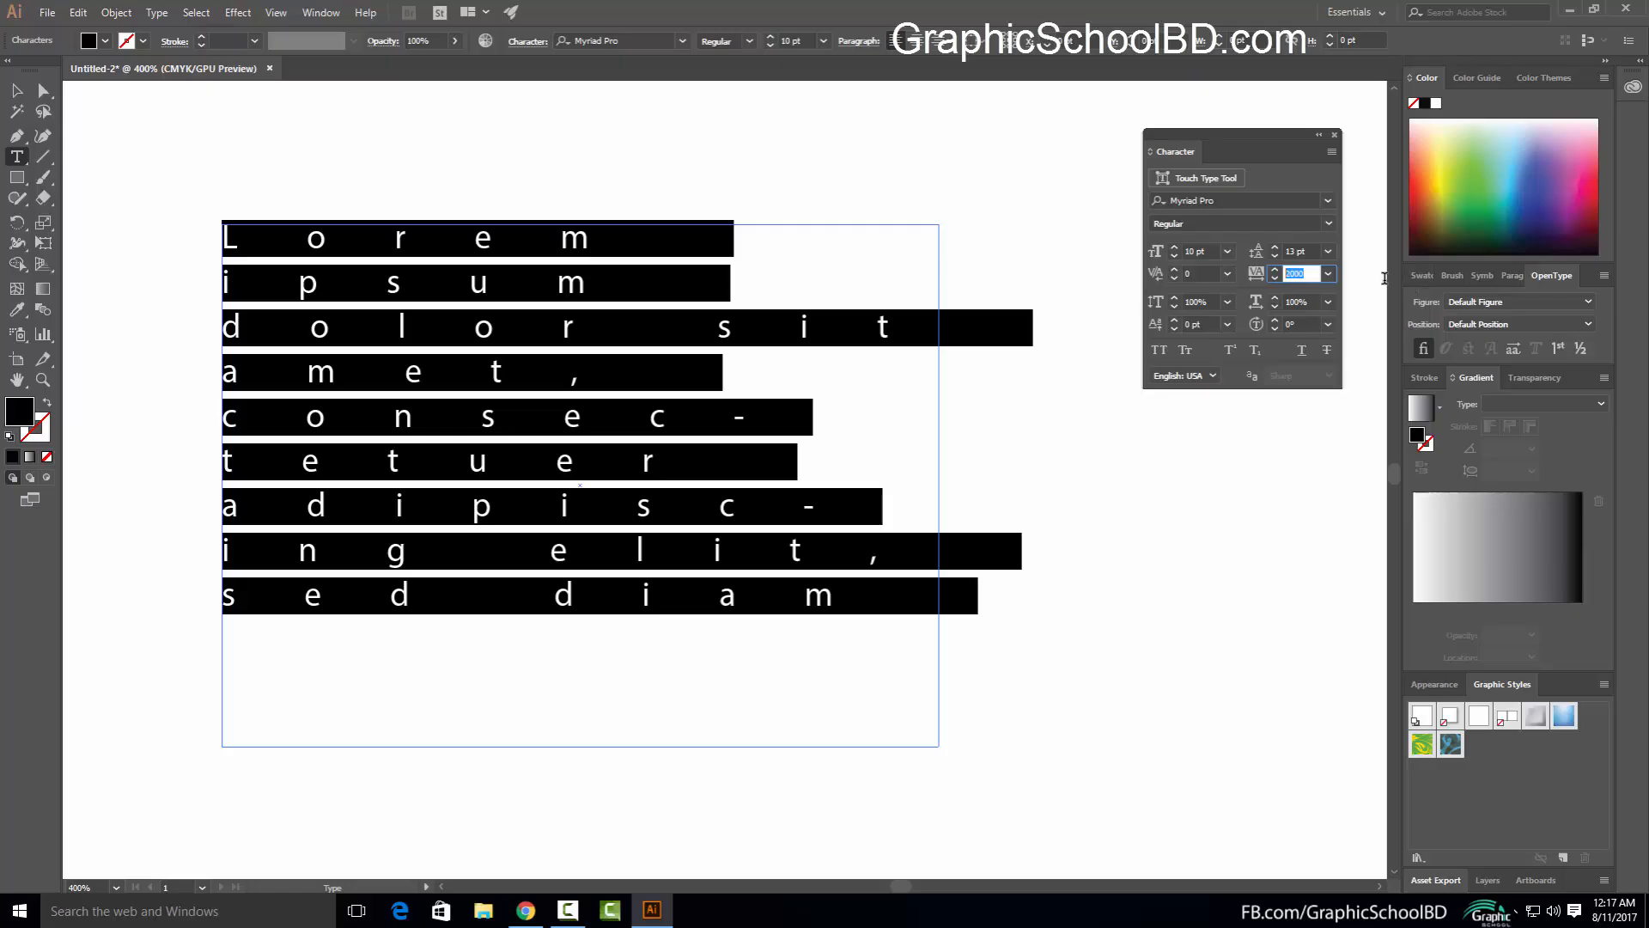
type("0")
key("Return")
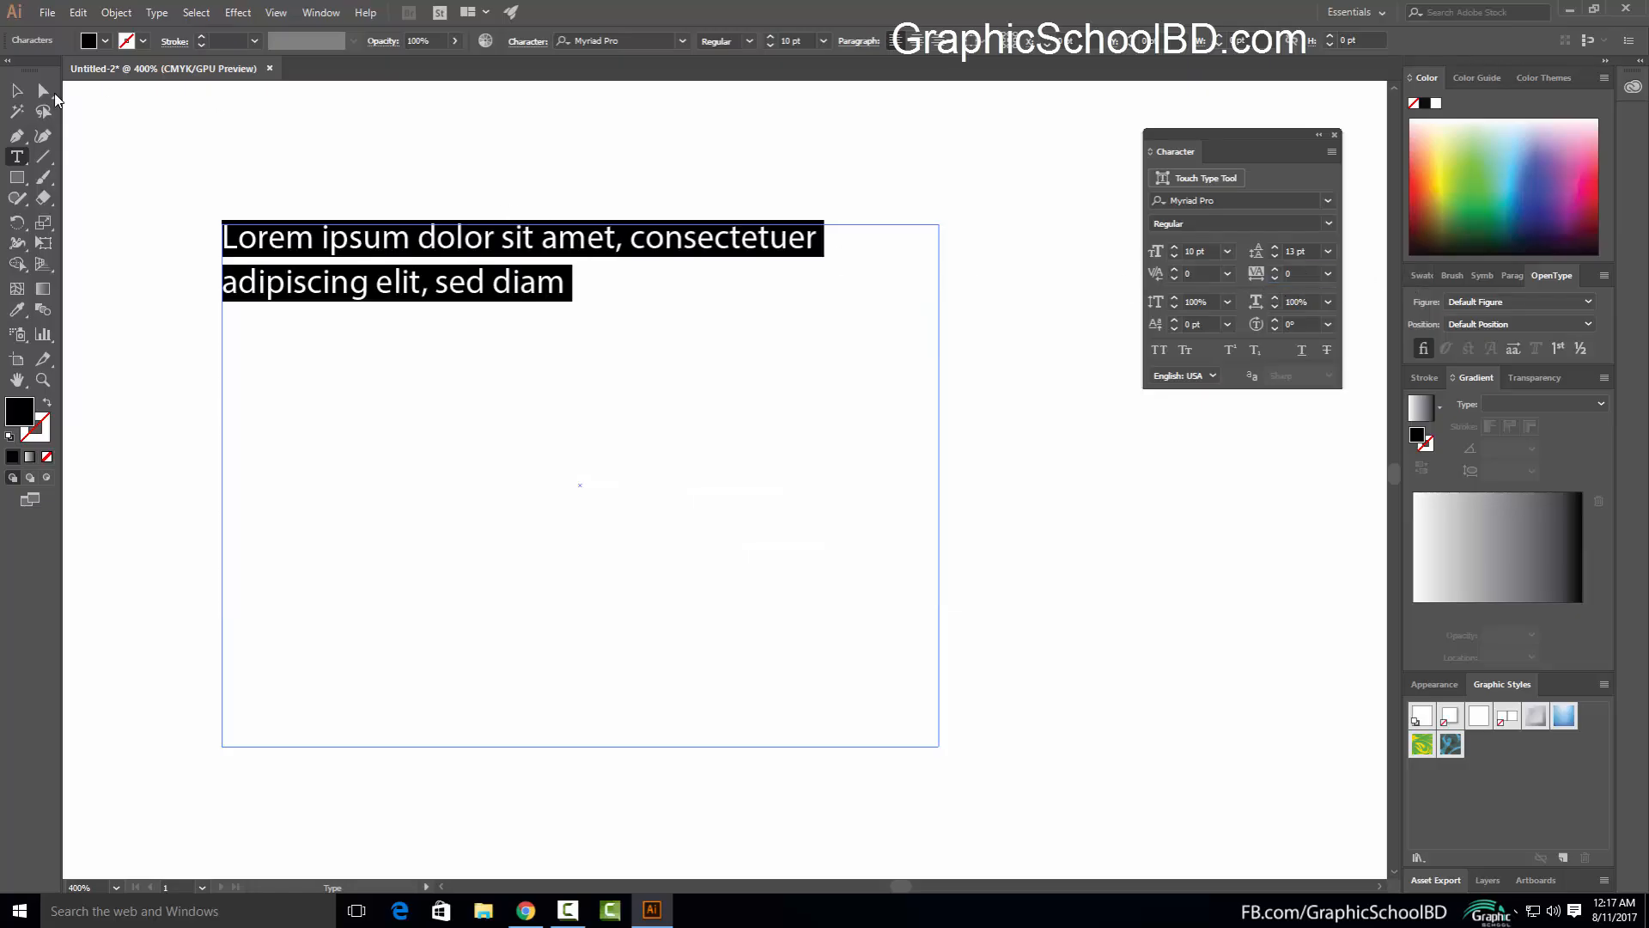
Select the new text frame as an object and toggle All Caps on and off twice
left_click(16, 90)
left_click_drag(482, 154, 498, 447)
scroll(730, 396, "up", 1)
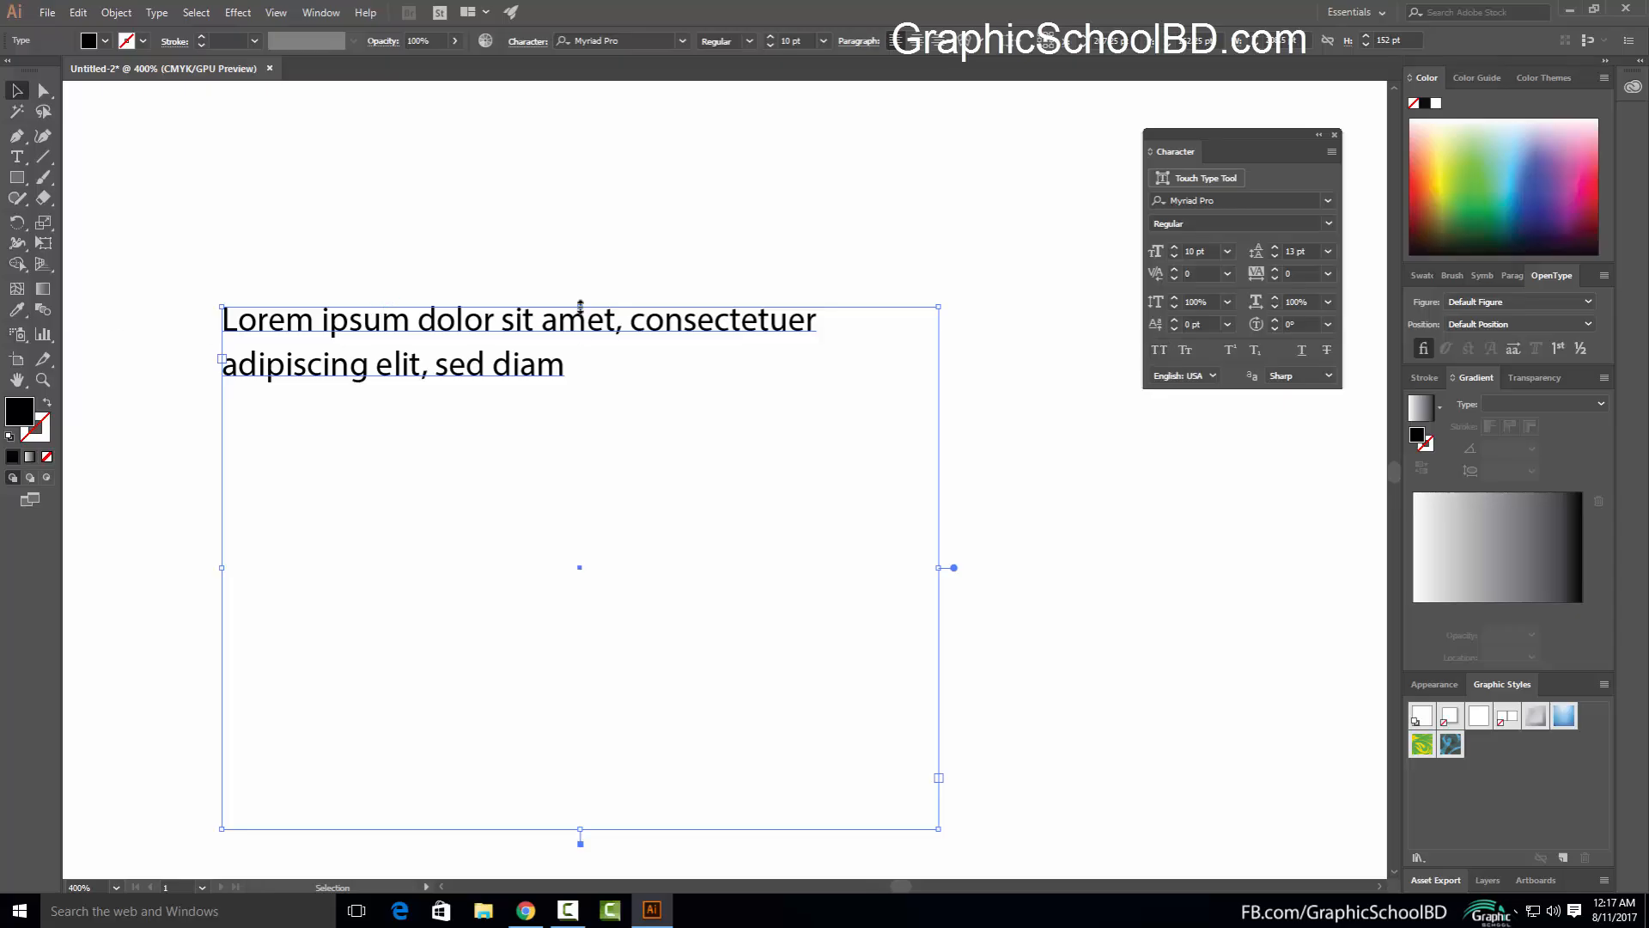
left_click(1159, 351)
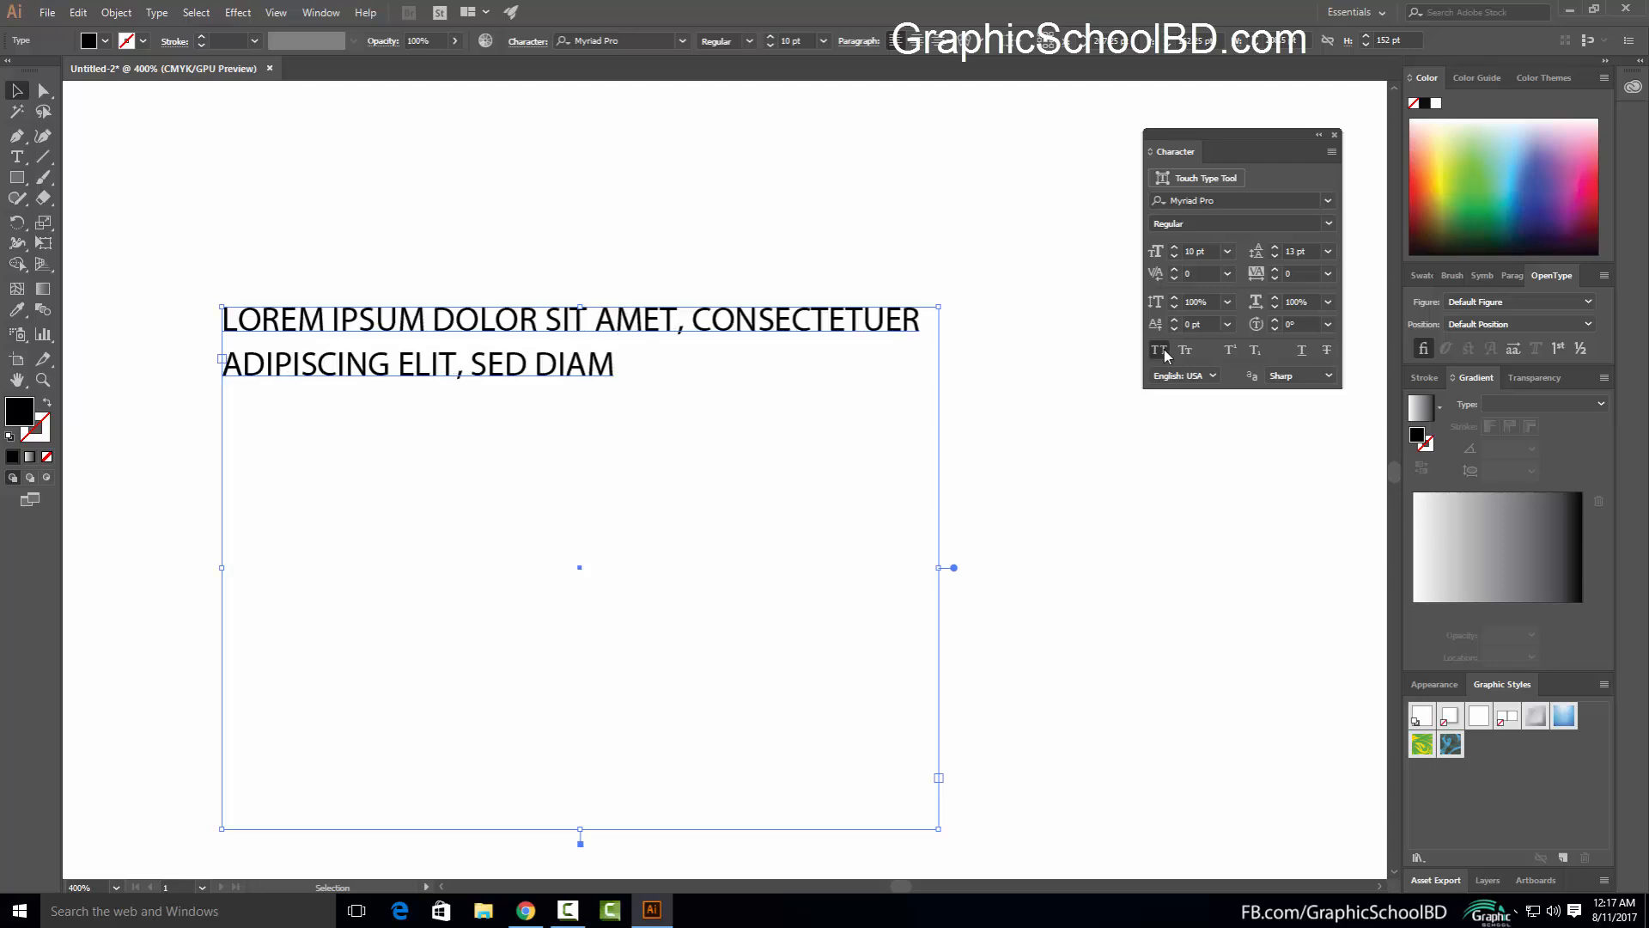
left_click(1161, 351)
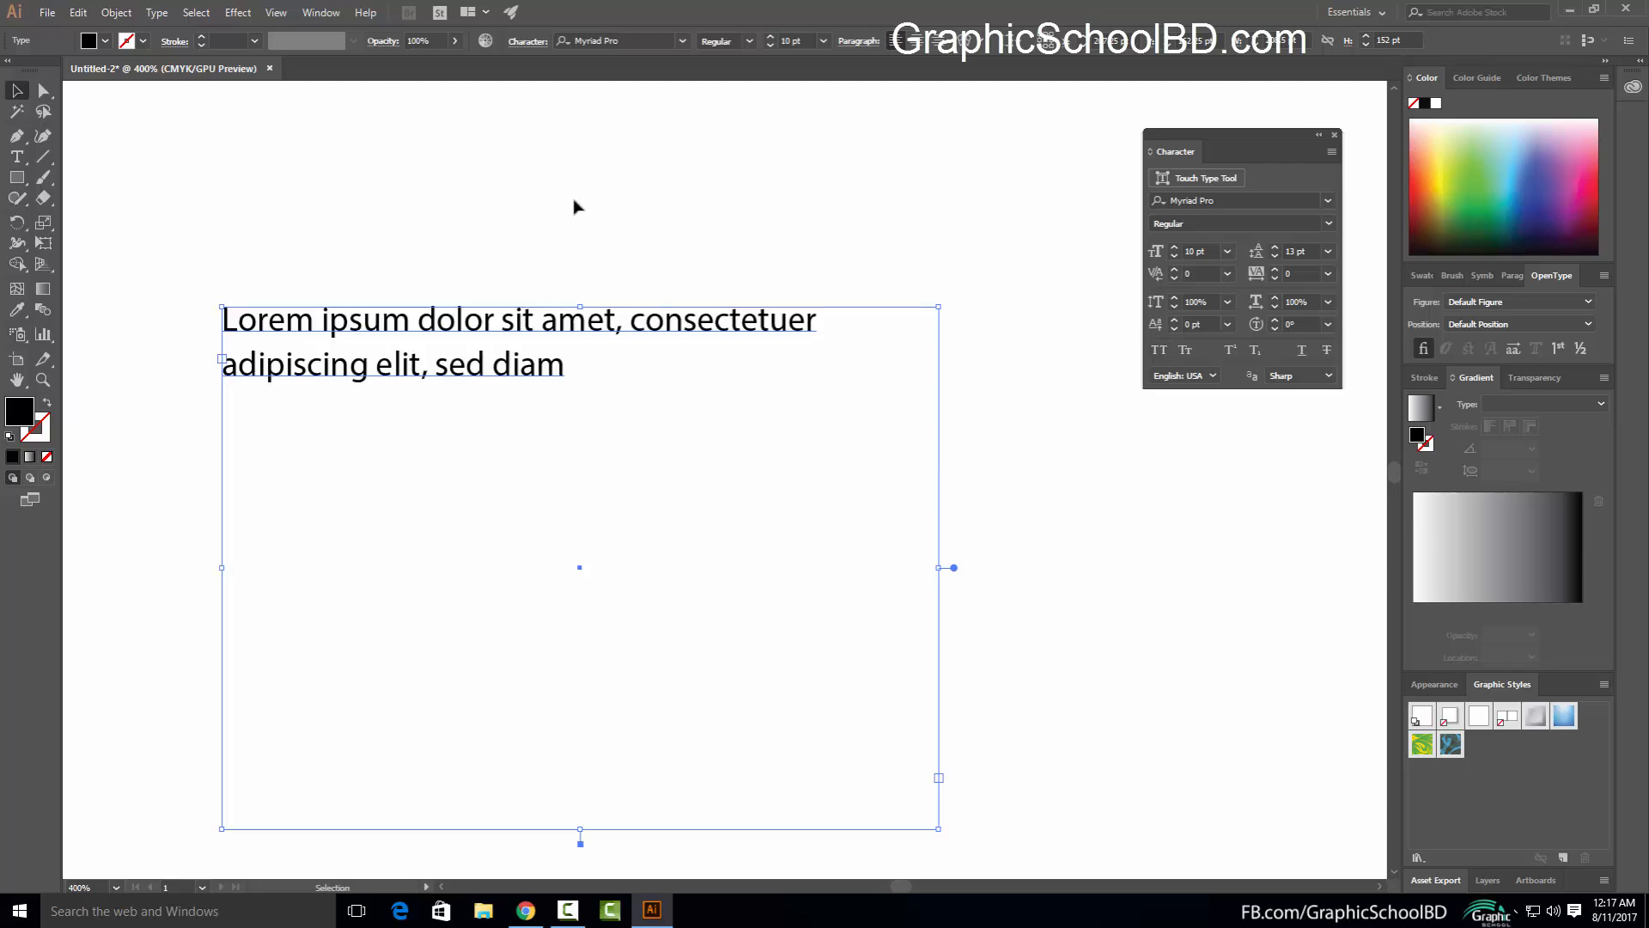
left_click(1159, 350)
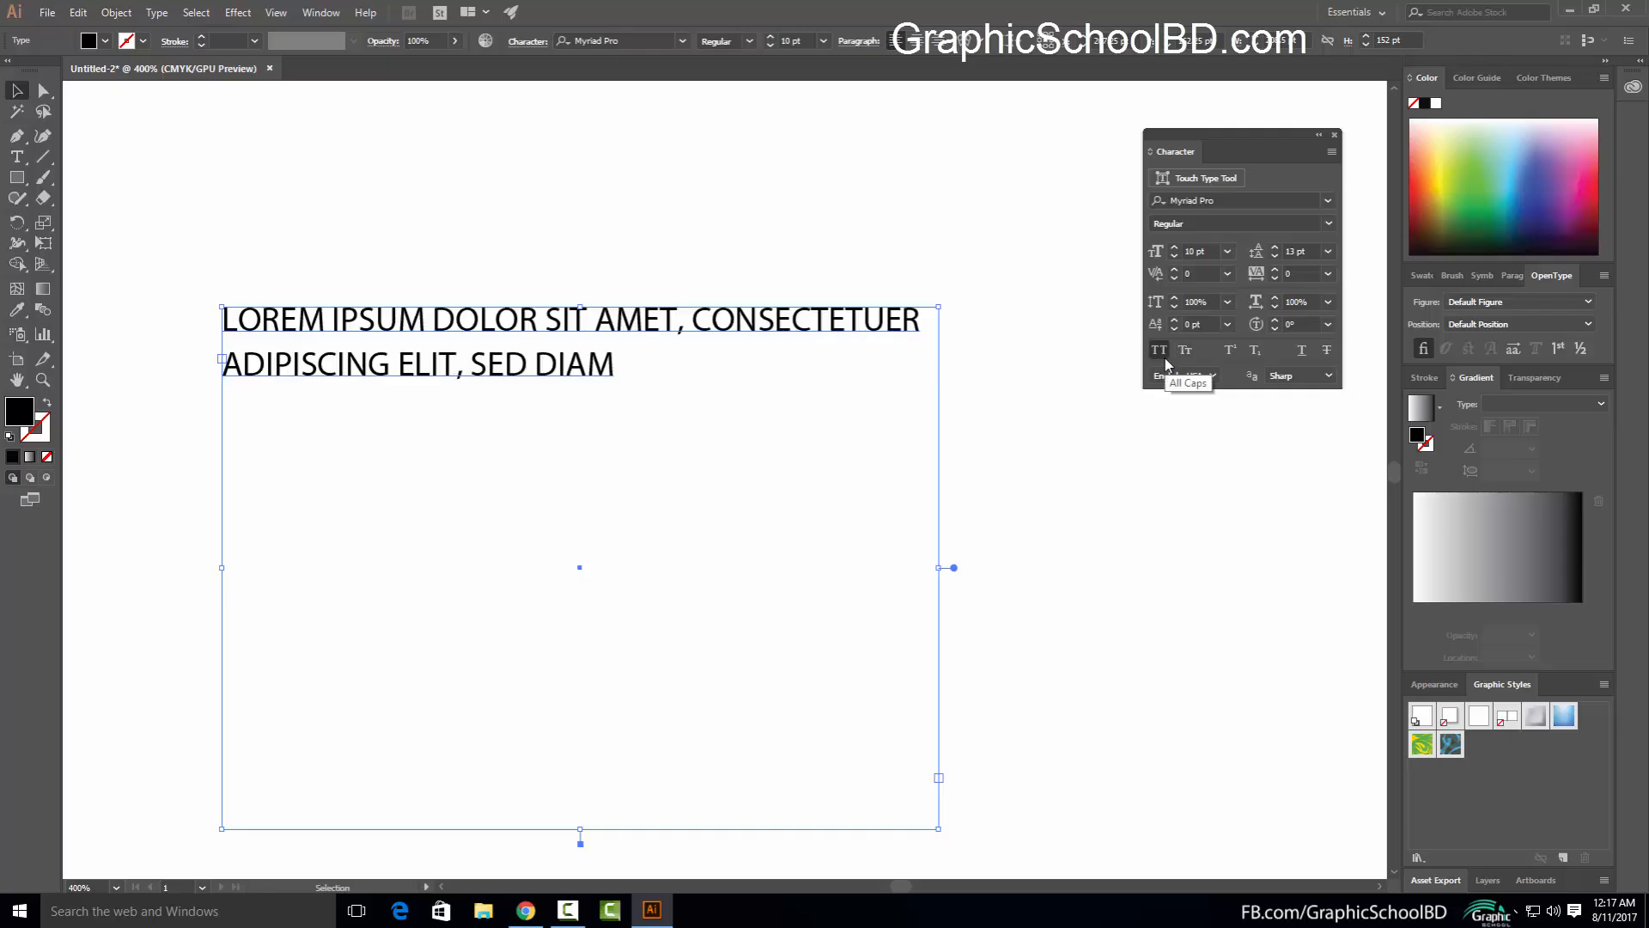
left_click(1165, 358)
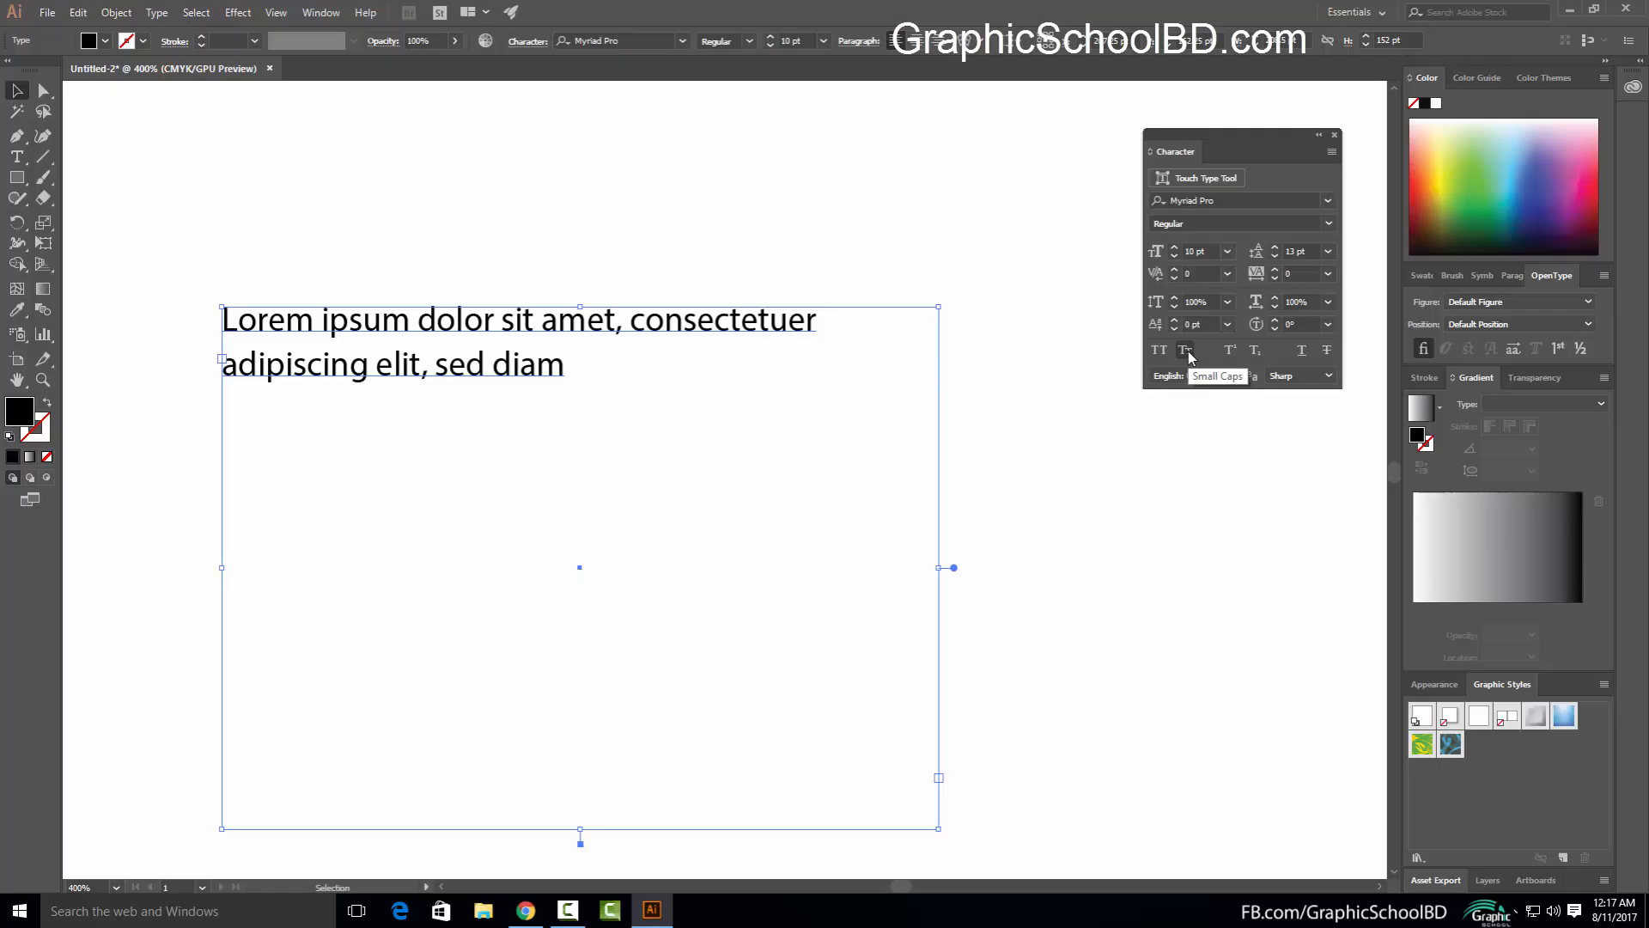
Apply Small Caps to the text frame and paste the copied Lorem Ipsum passage after "diam"
left_click(1188, 351)
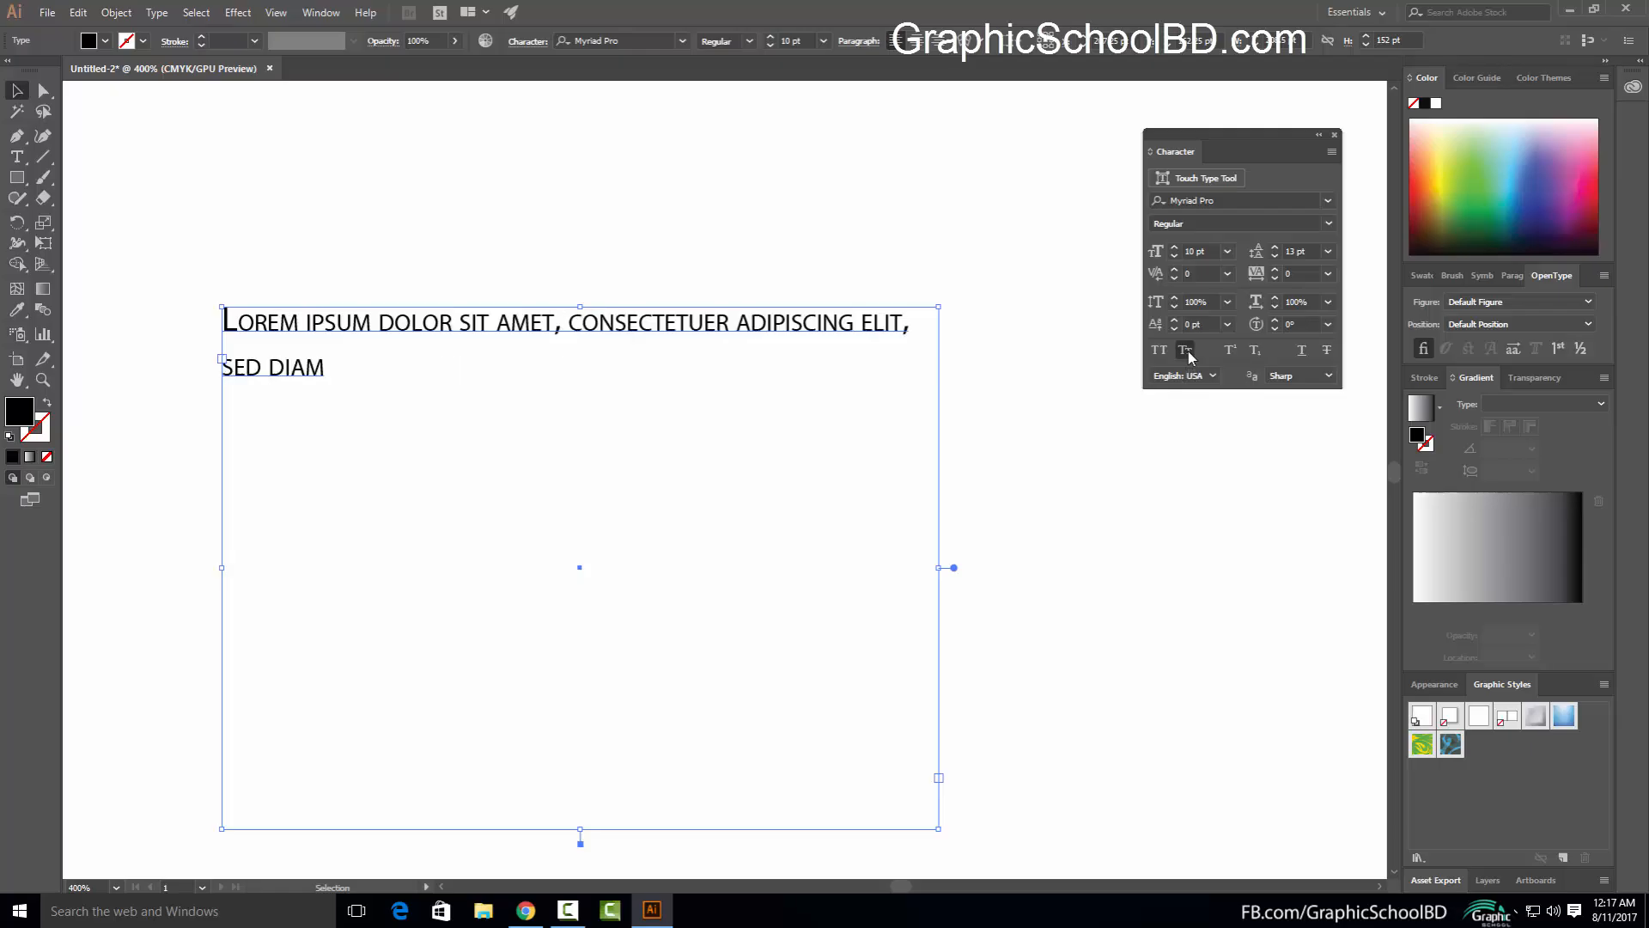
double_click(227, 368)
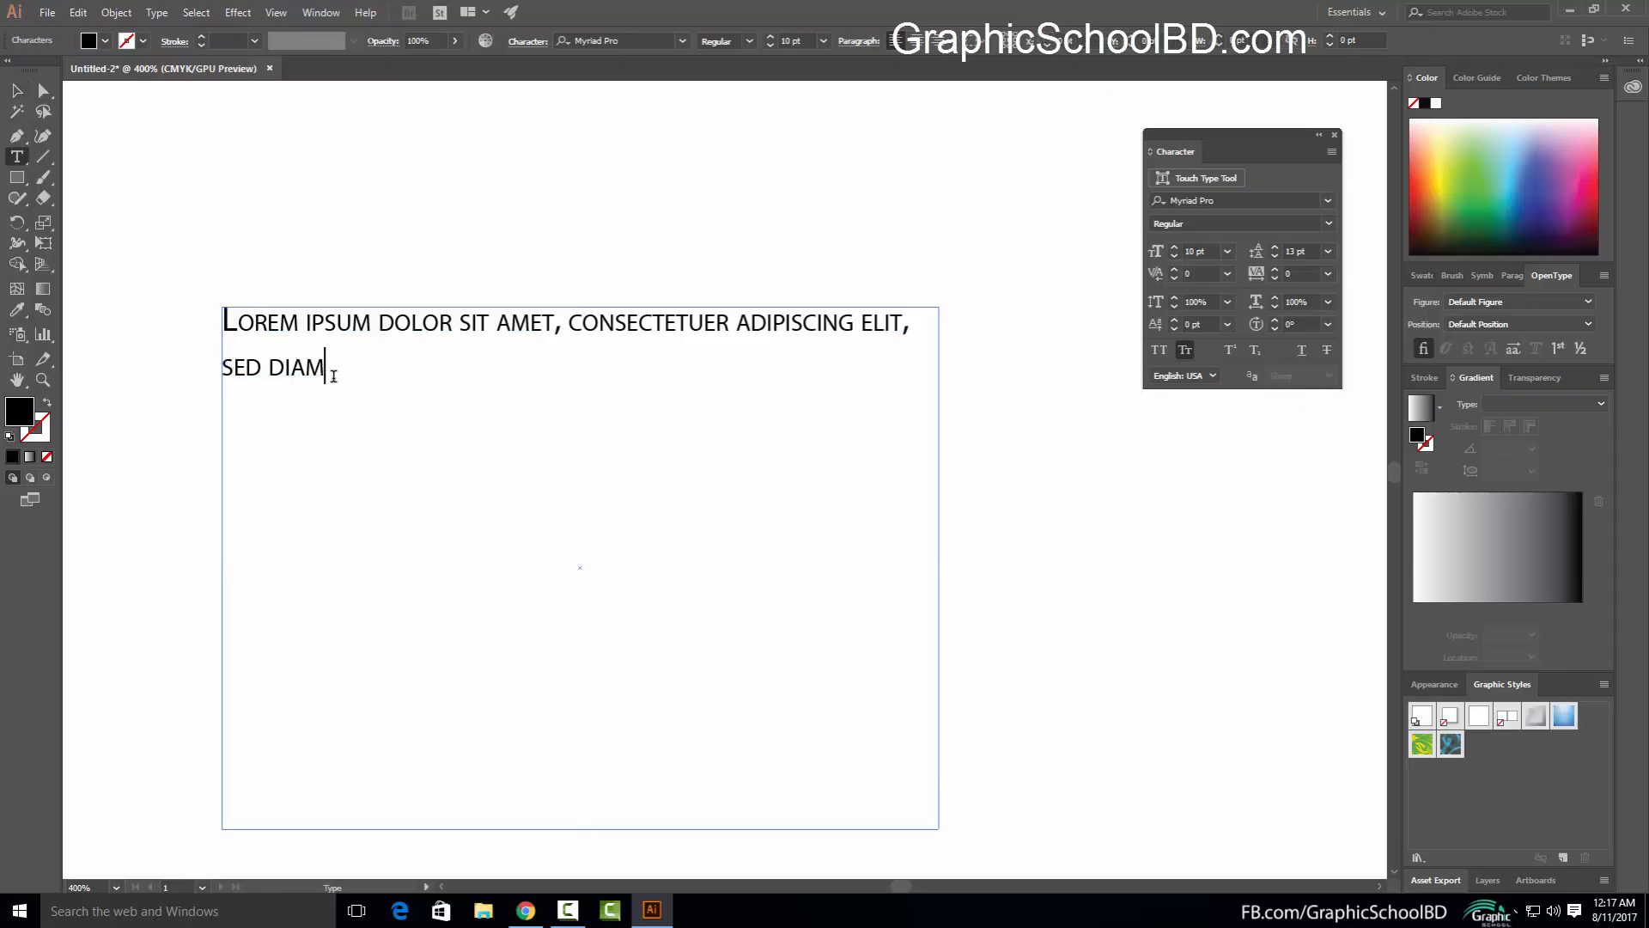
key("ctrl+v")
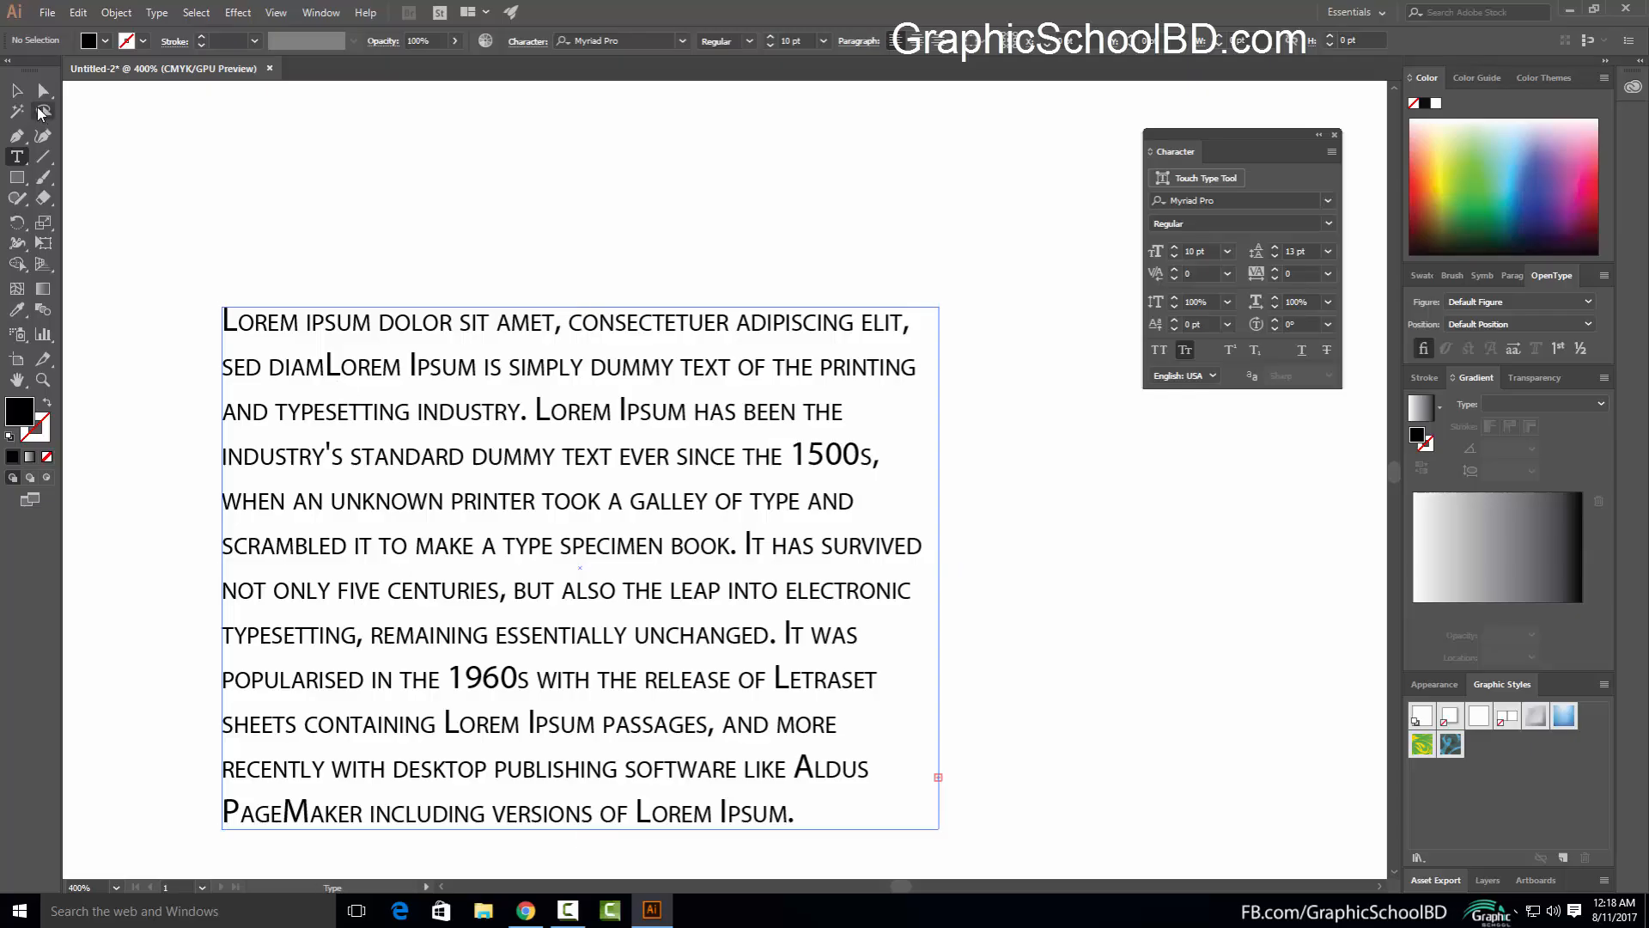
Finish editing the text, reselect the paragraph as an object and turn off Small Caps
left_click(16, 90)
left_click(352, 259)
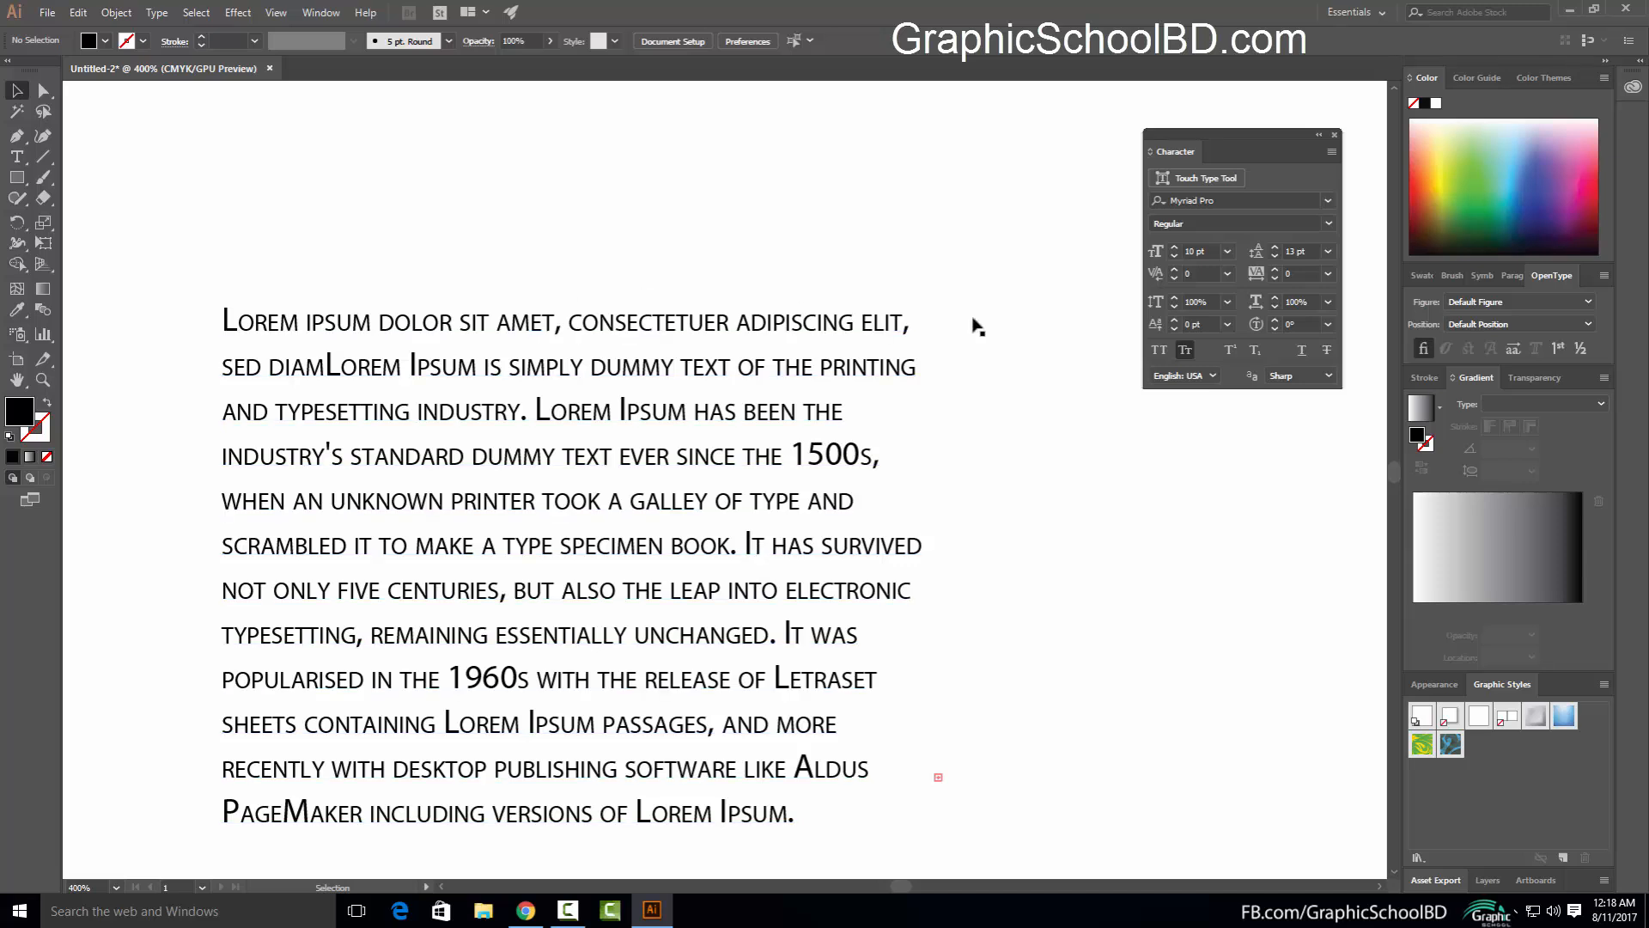
left_click(533, 365)
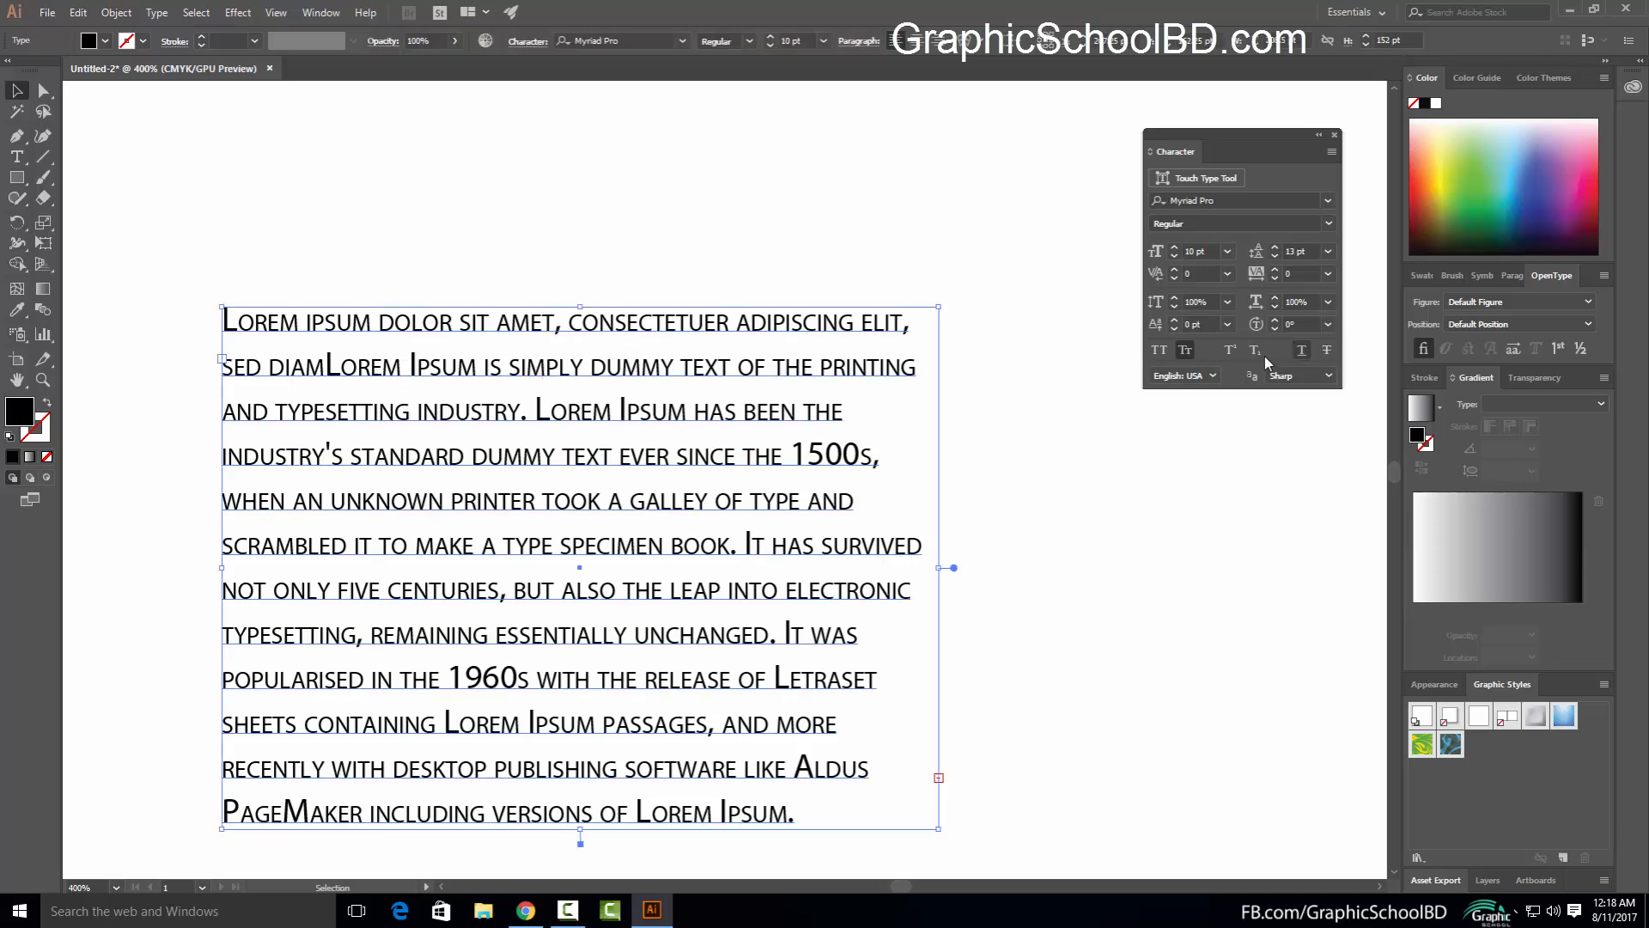
left_click(1186, 353)
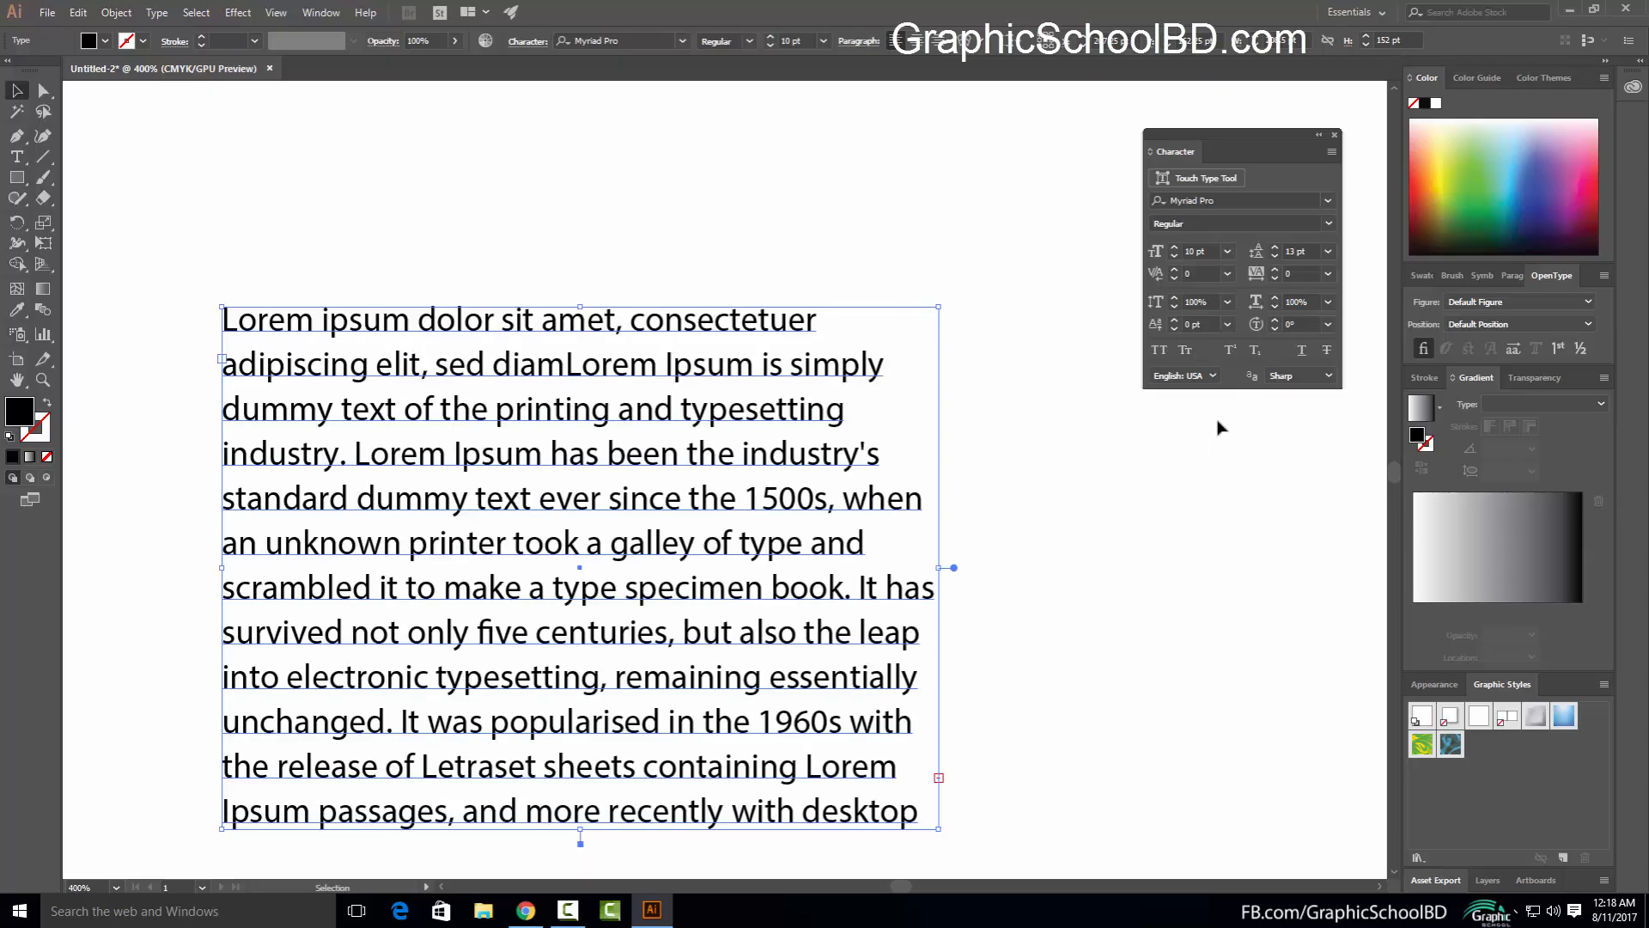
Delete the Lorem Ipsum paragraph's text frame from the artboard
scroll(550, 275, "up", 3)
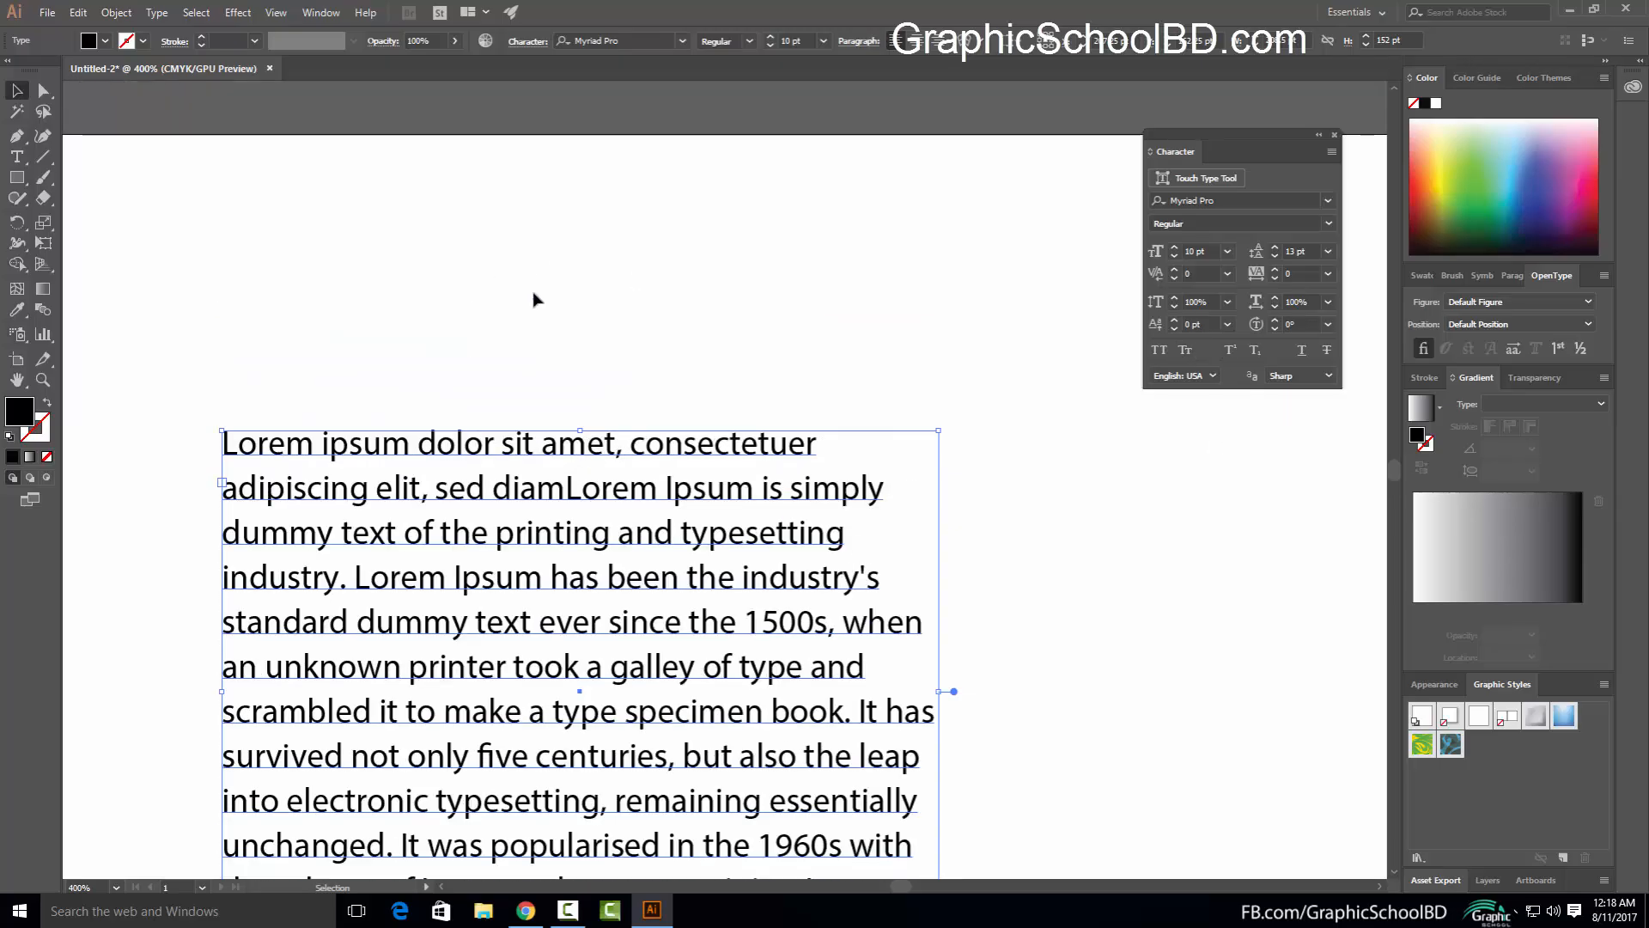
left_click(507, 314)
left_click(608, 706)
key("Delete")
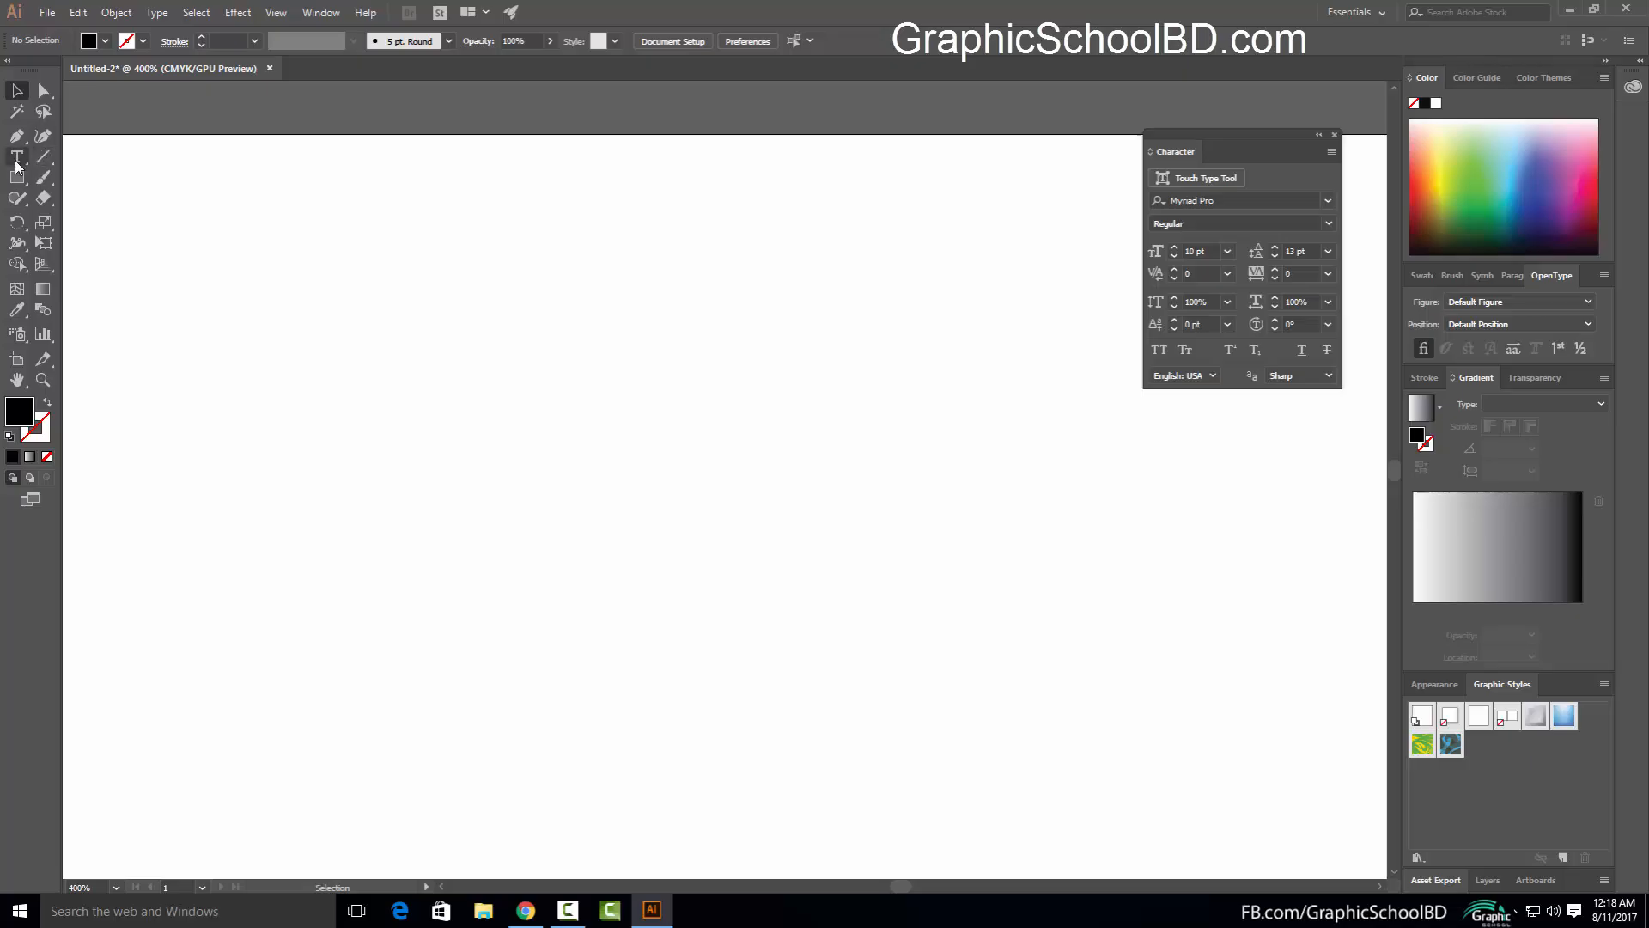
Add a point text object reading "a2 + b2" with the Type tool on the empty artboard
left_click(16, 157)
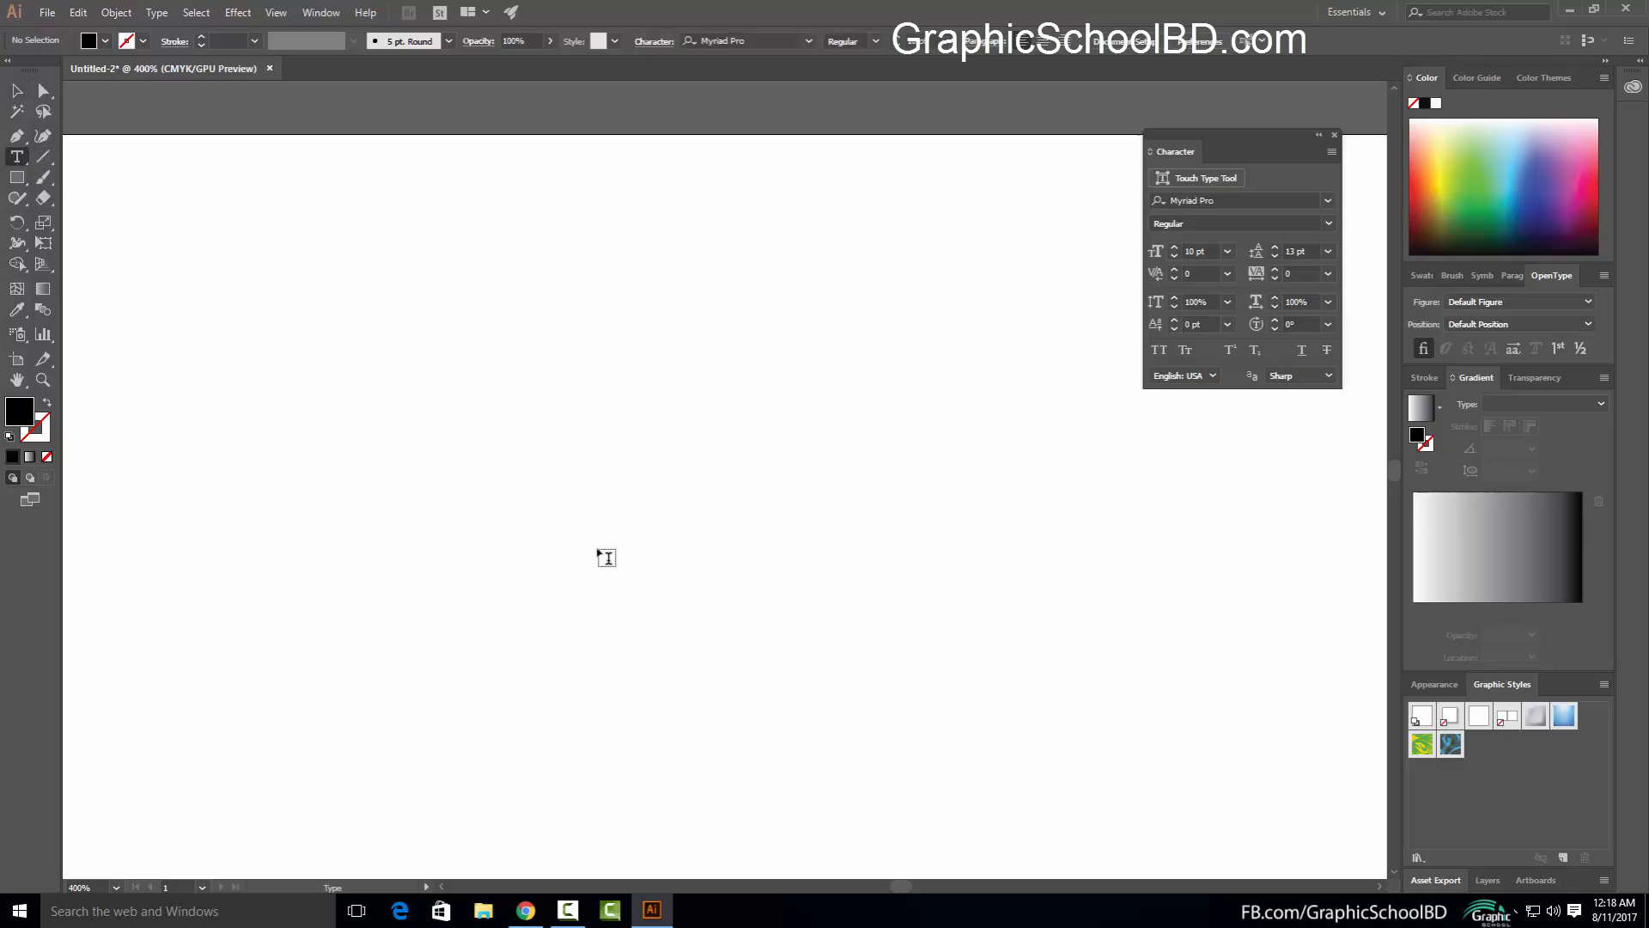
left_click(541, 465)
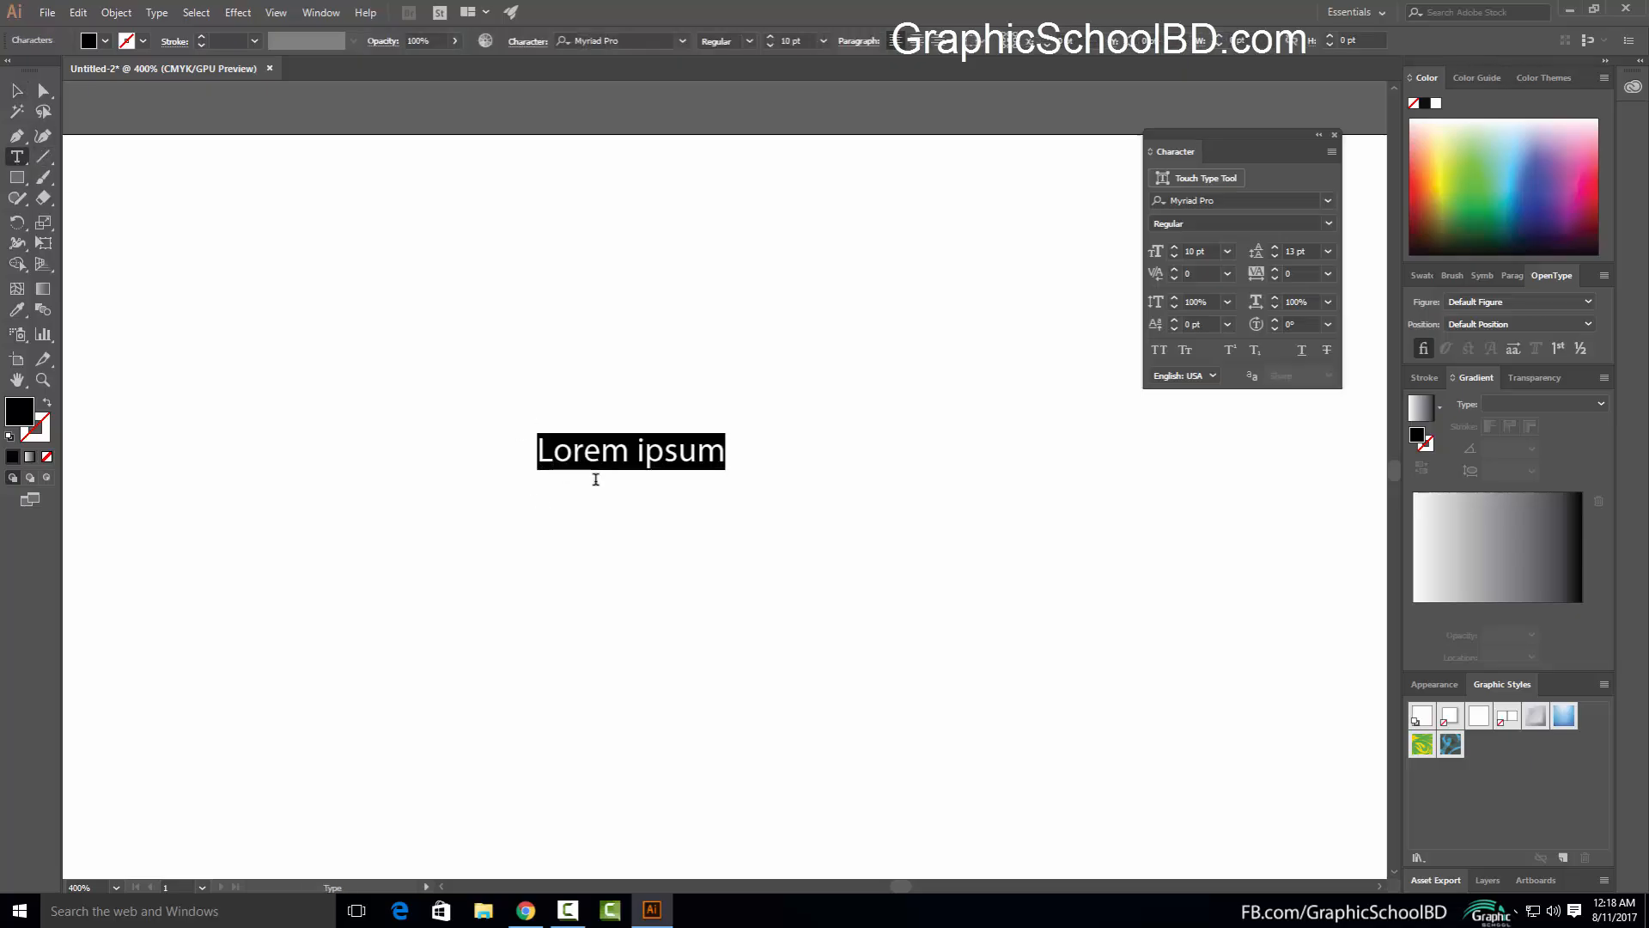
type("a2")
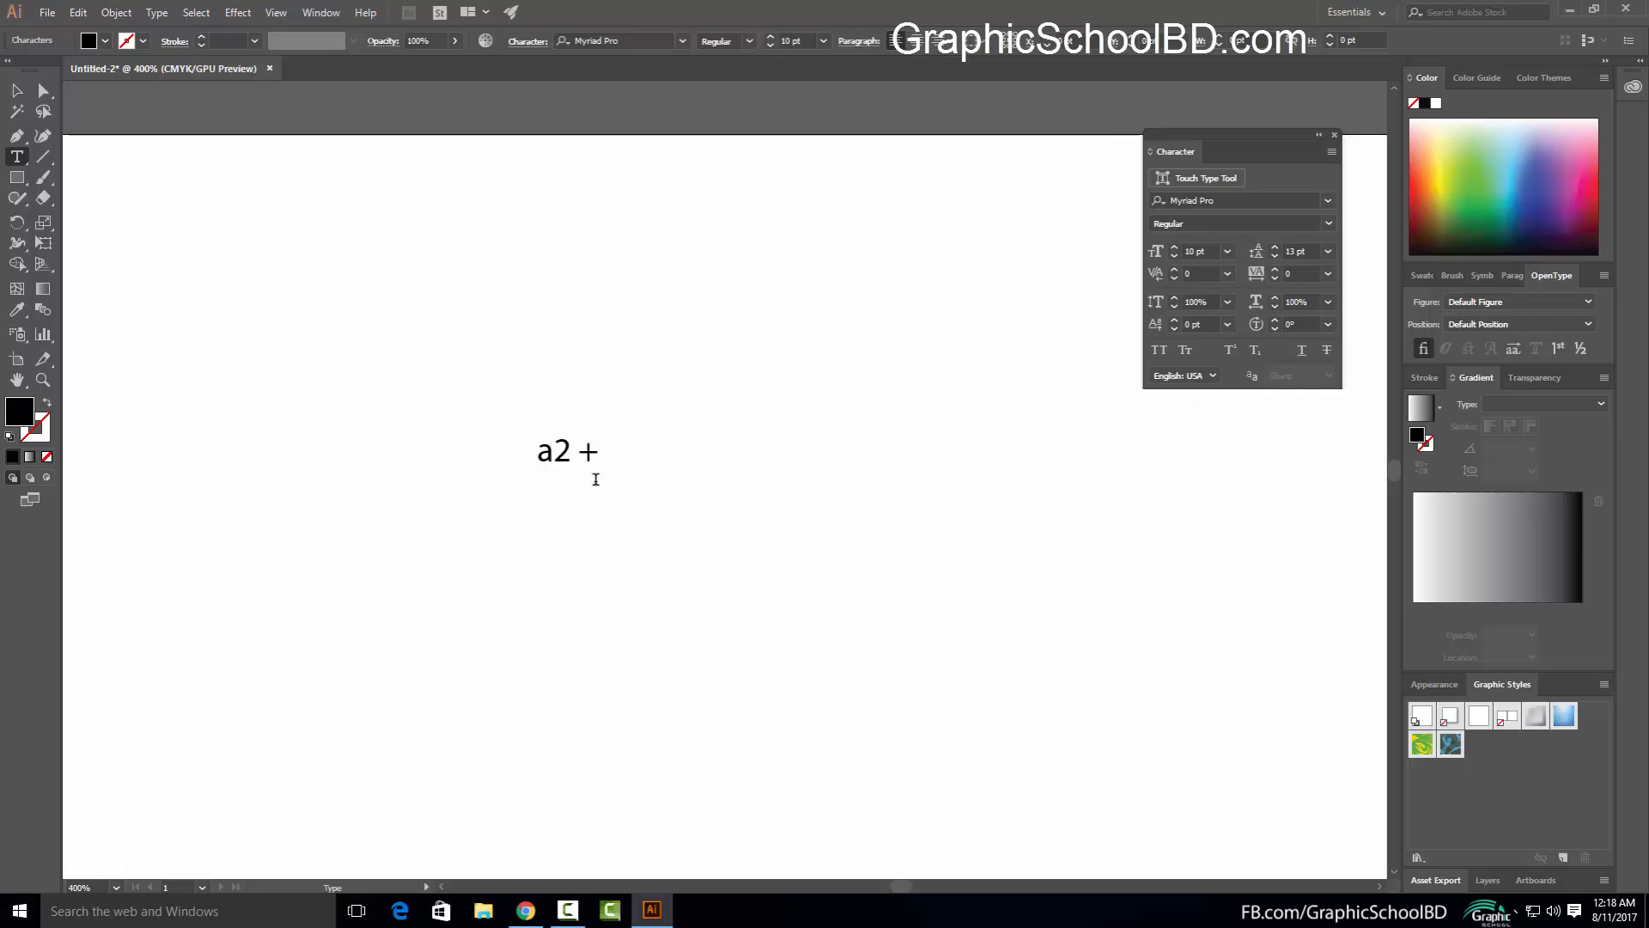
type(" + b2")
Apply Superscript to the 2 after "a" and to the 2 after "b"
mouse_move(538, 452)
left_mouse_down()
mouse_move(648, 454)
mouse_move(566, 452)
left_mouse_up()
left_click(569, 453)
left_click(1230, 352)
left_click_drag(618, 452, 637, 452)
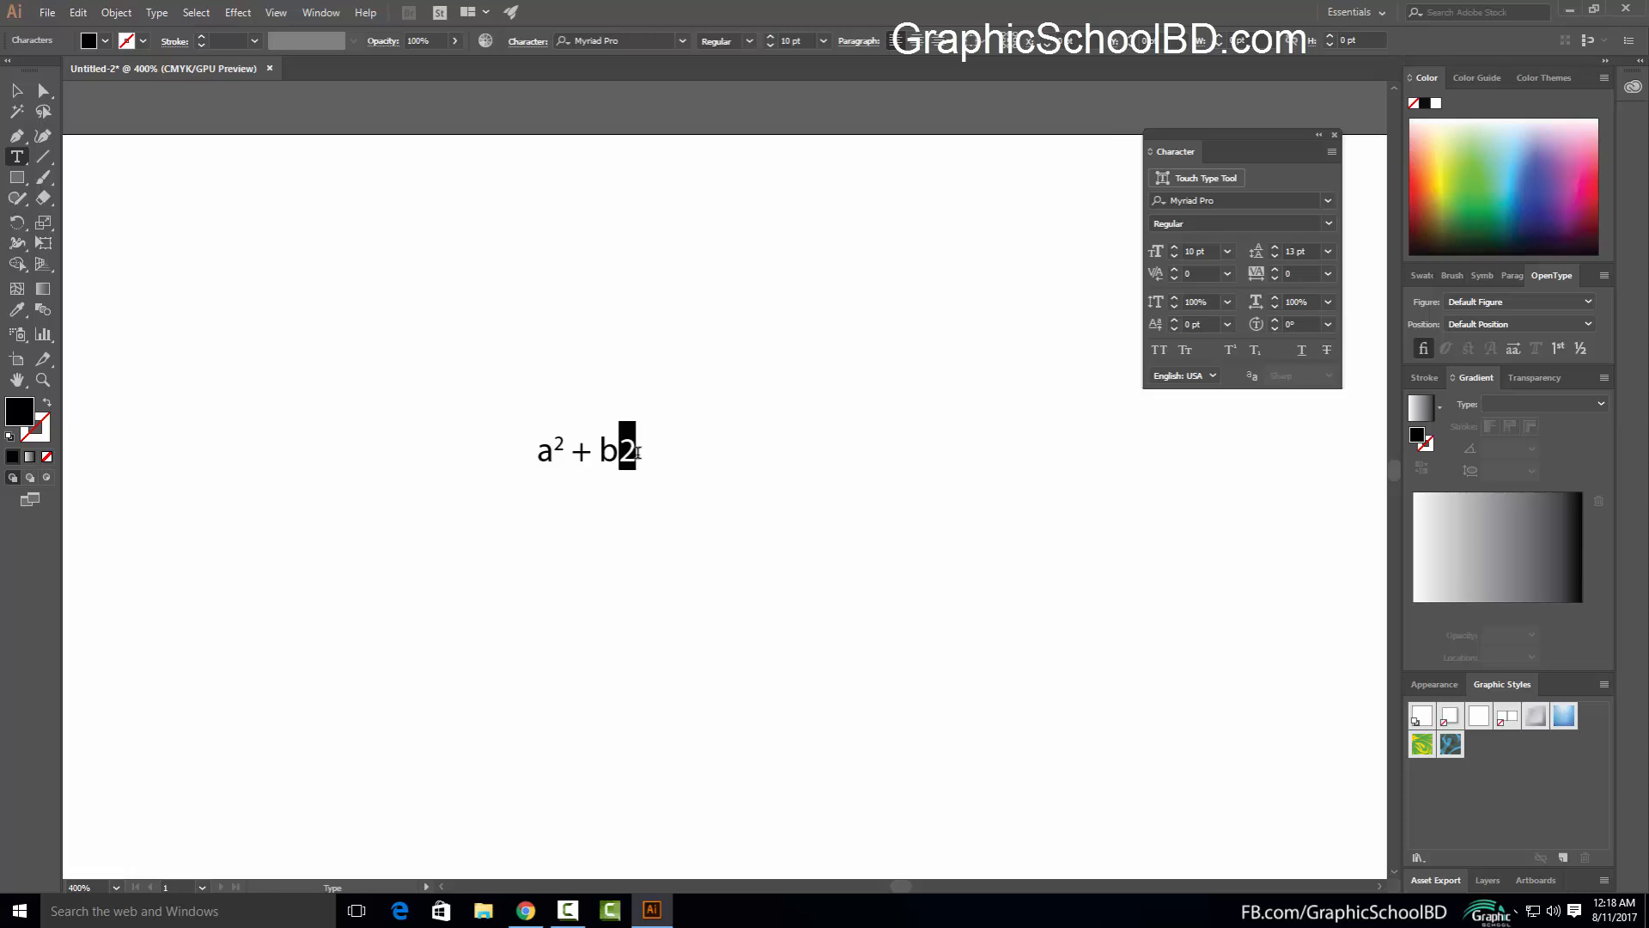
left_click(1228, 354)
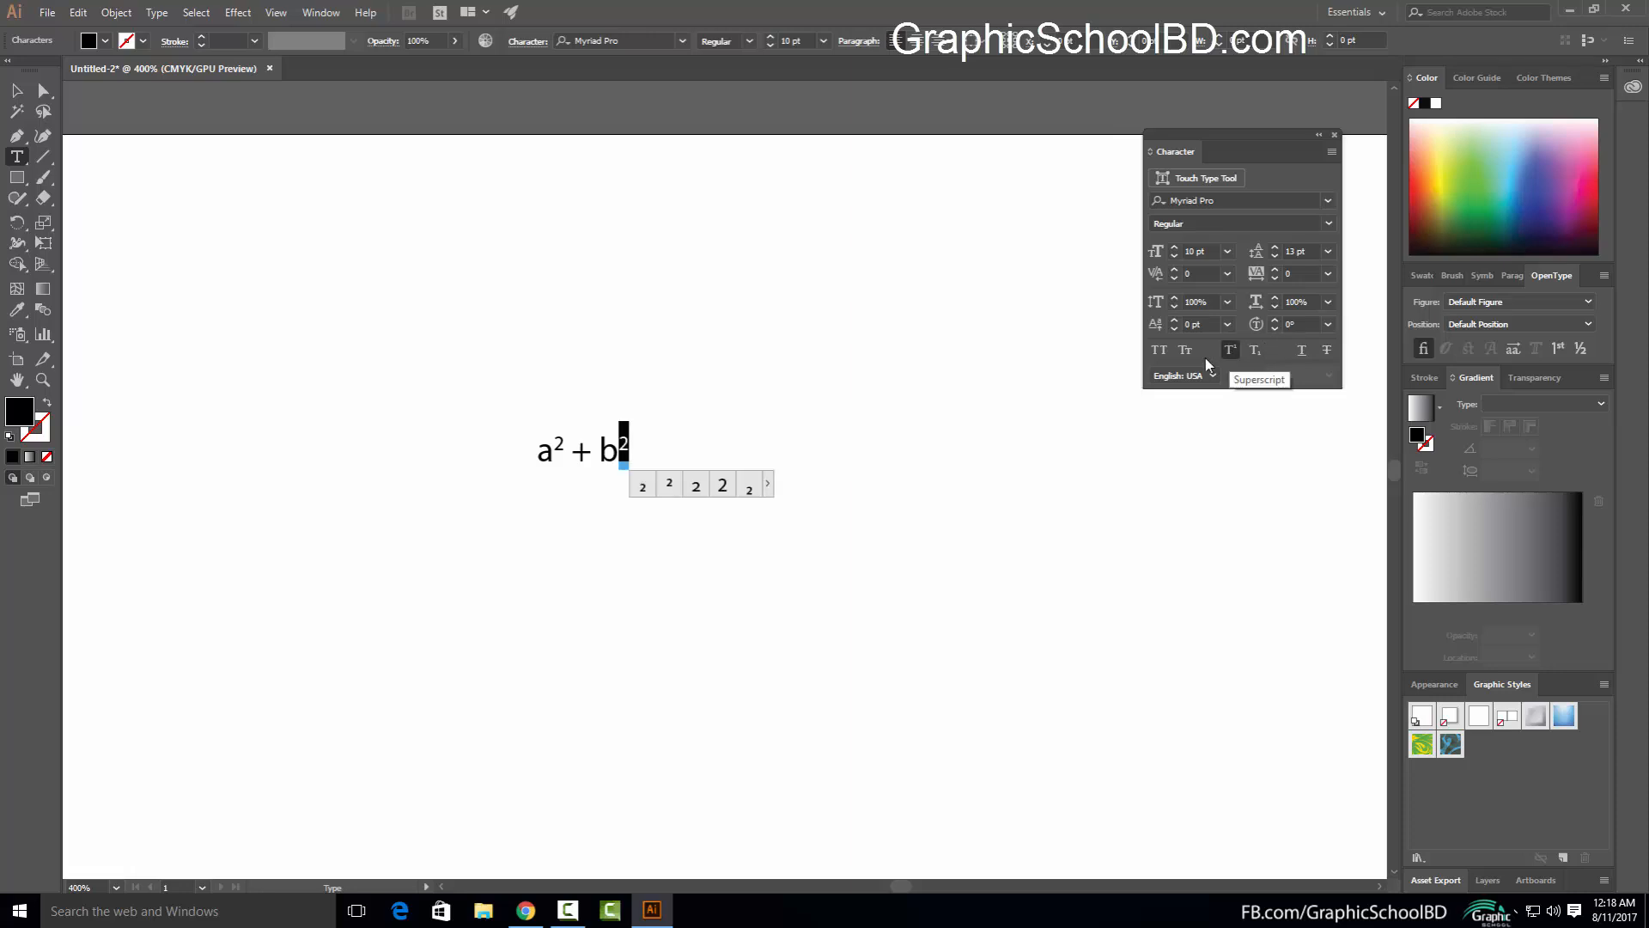
Finish editing the a² + b² text, move it straight up on the artboard and deselect it
left_click(567, 449)
left_click(16, 91)
left_click(615, 455)
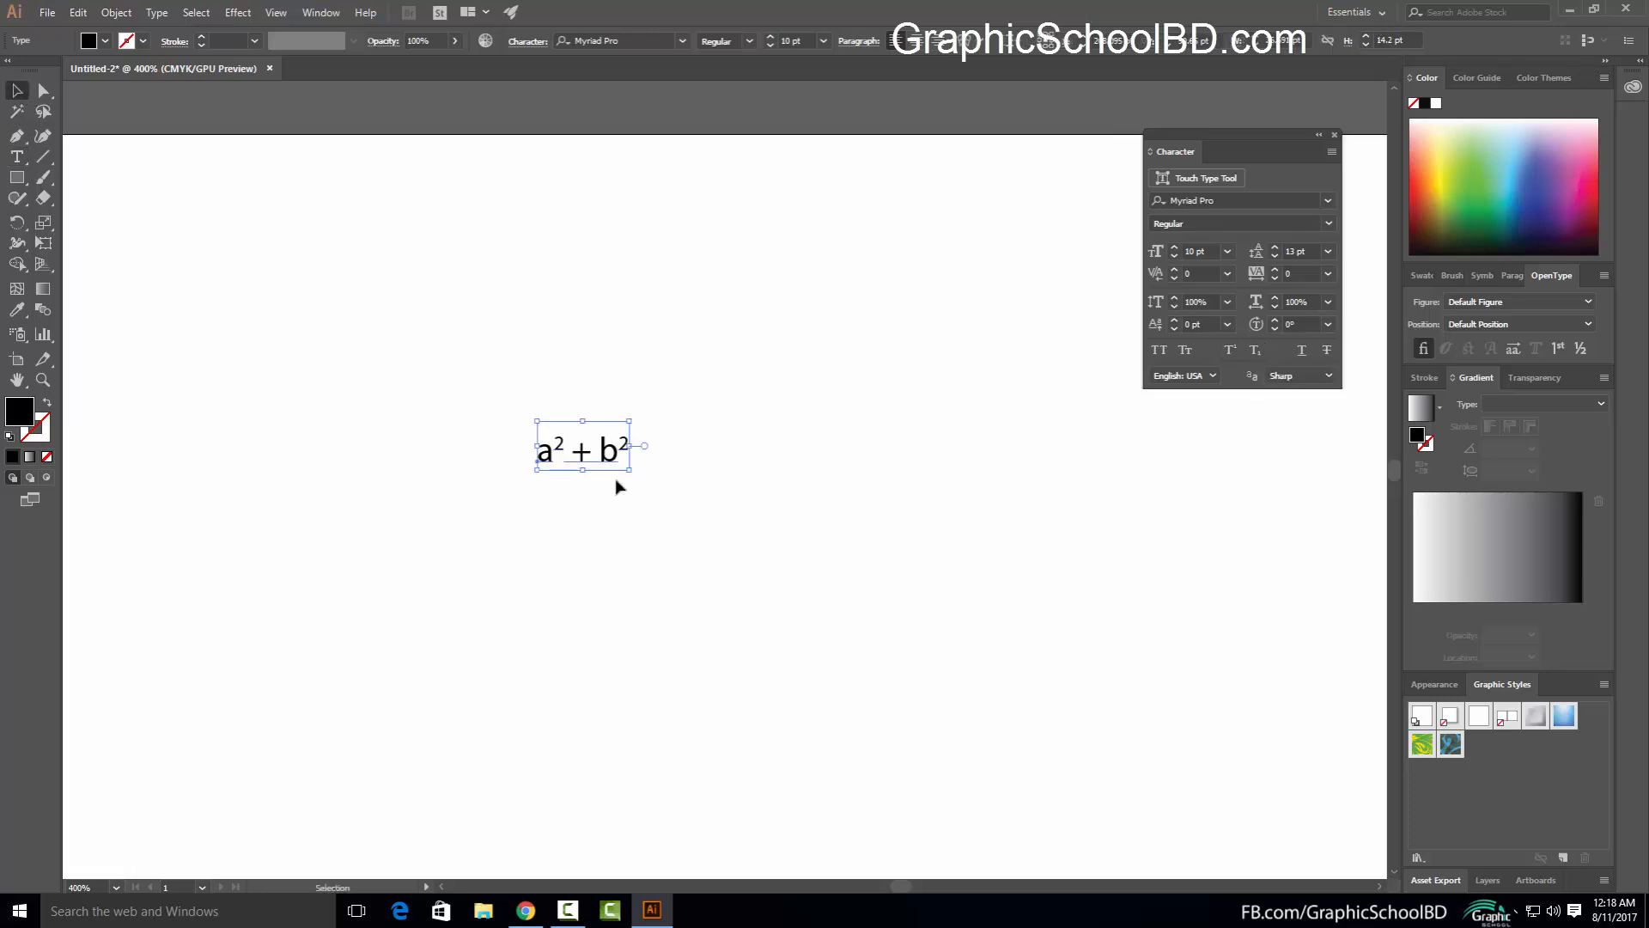
left_click_drag(615, 455, 615, 373)
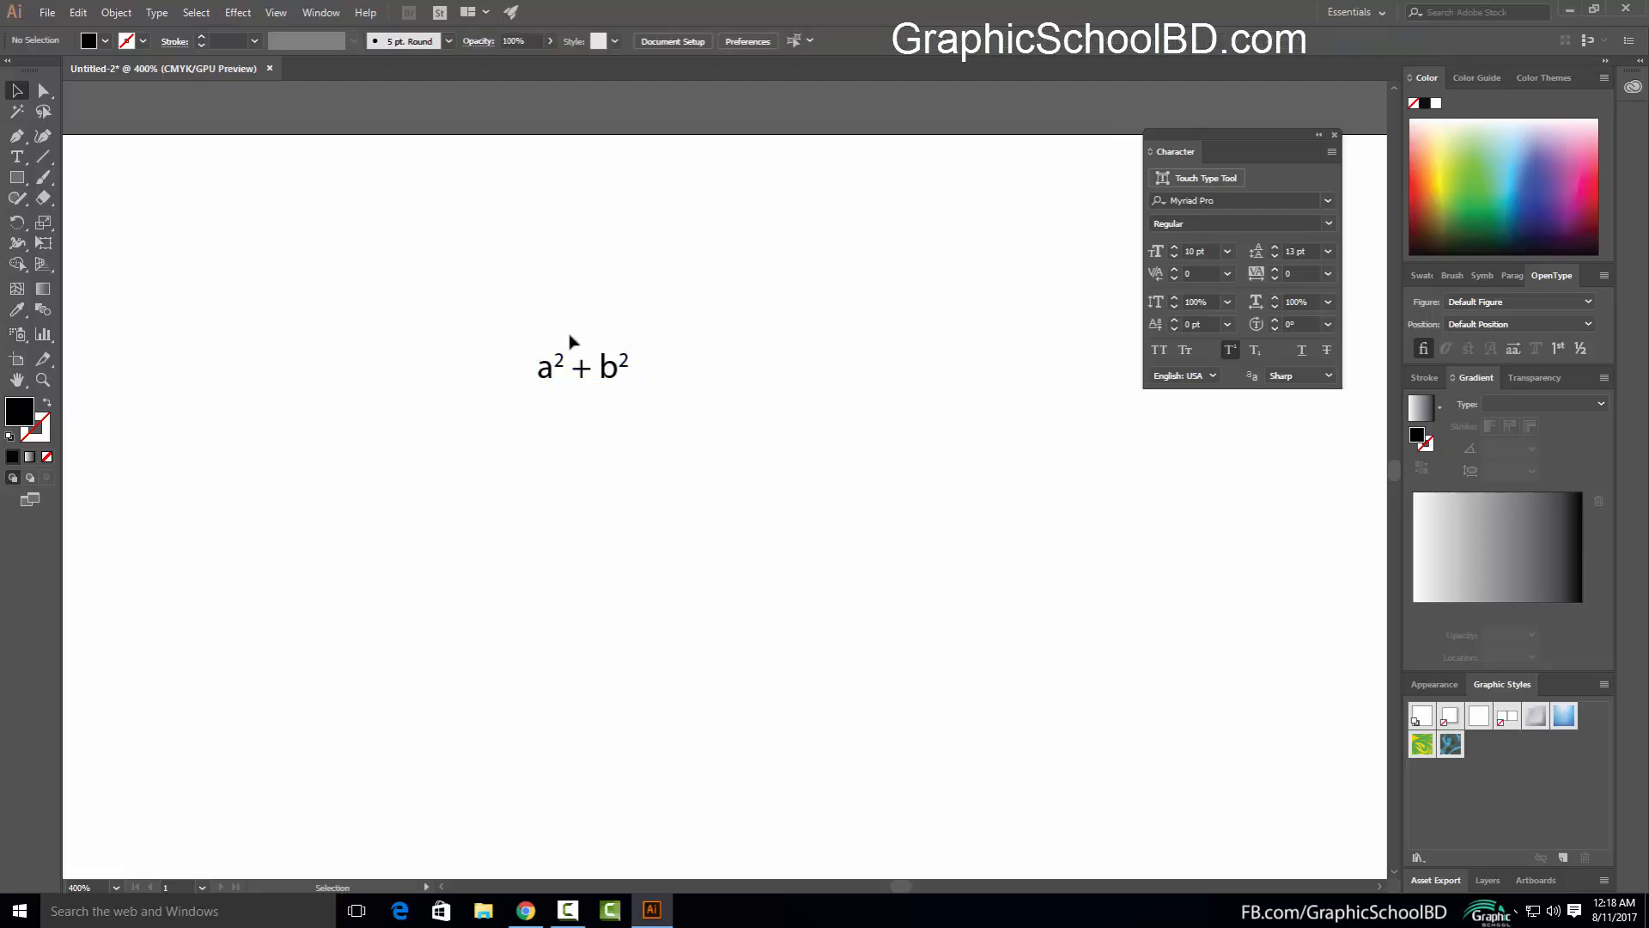
left_click_drag(799, 450, 813, 508)
left_click(398, 271)
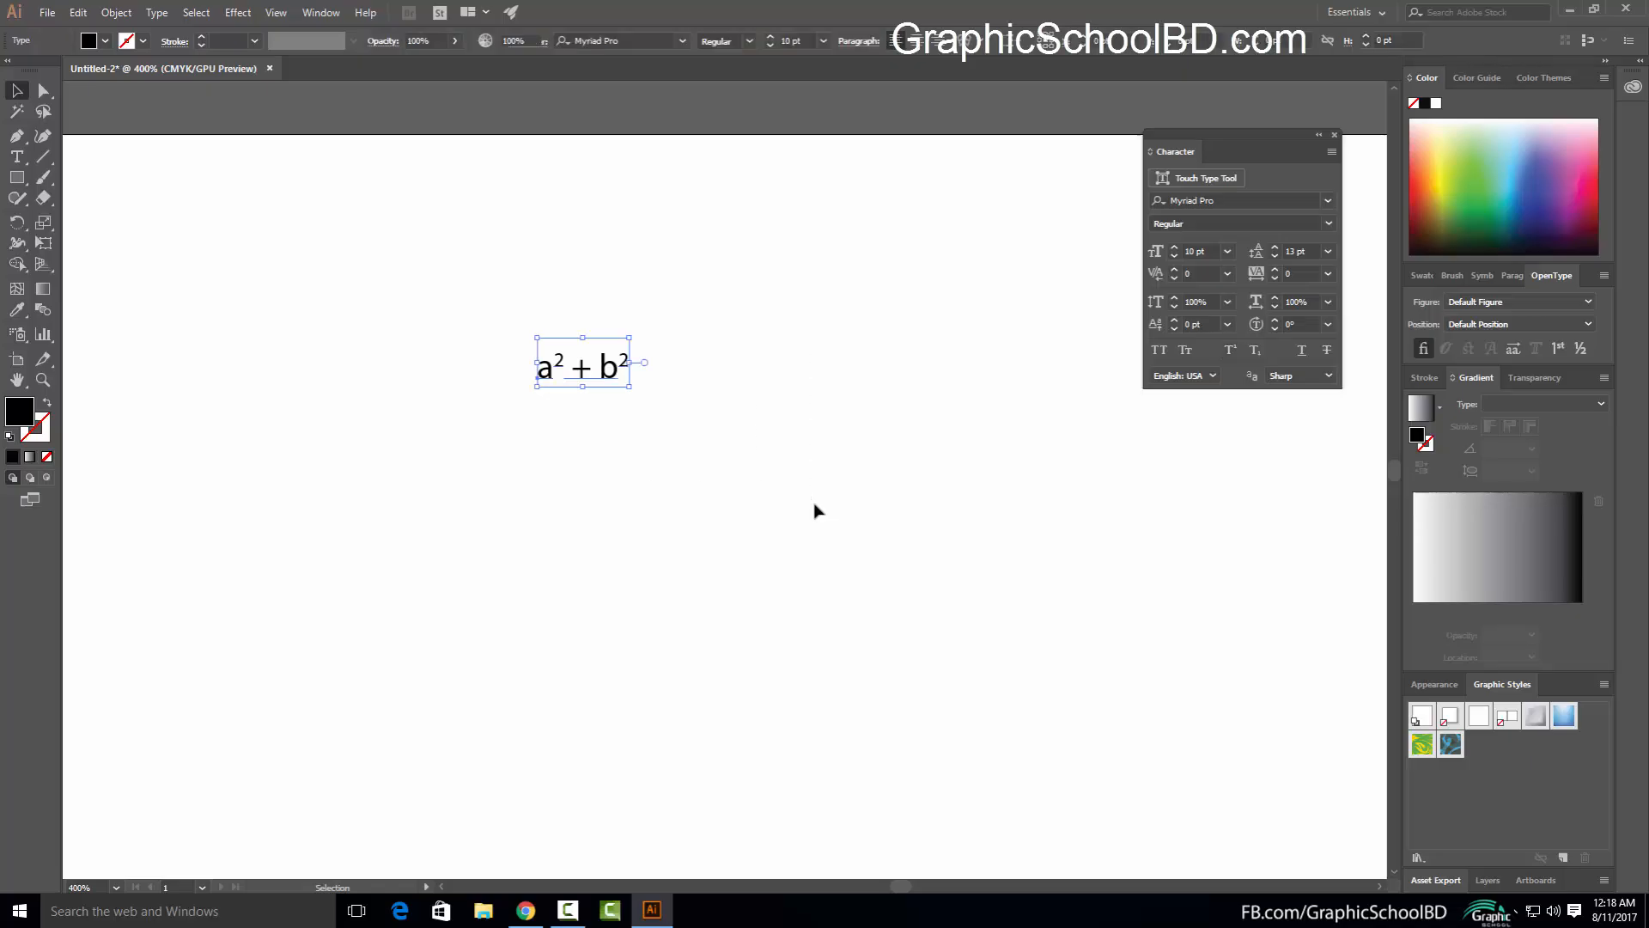
left_click(813, 507)
Turn off Superscript for new text and add a point text object reading "H2O" below a² + b²
left_click(16, 157)
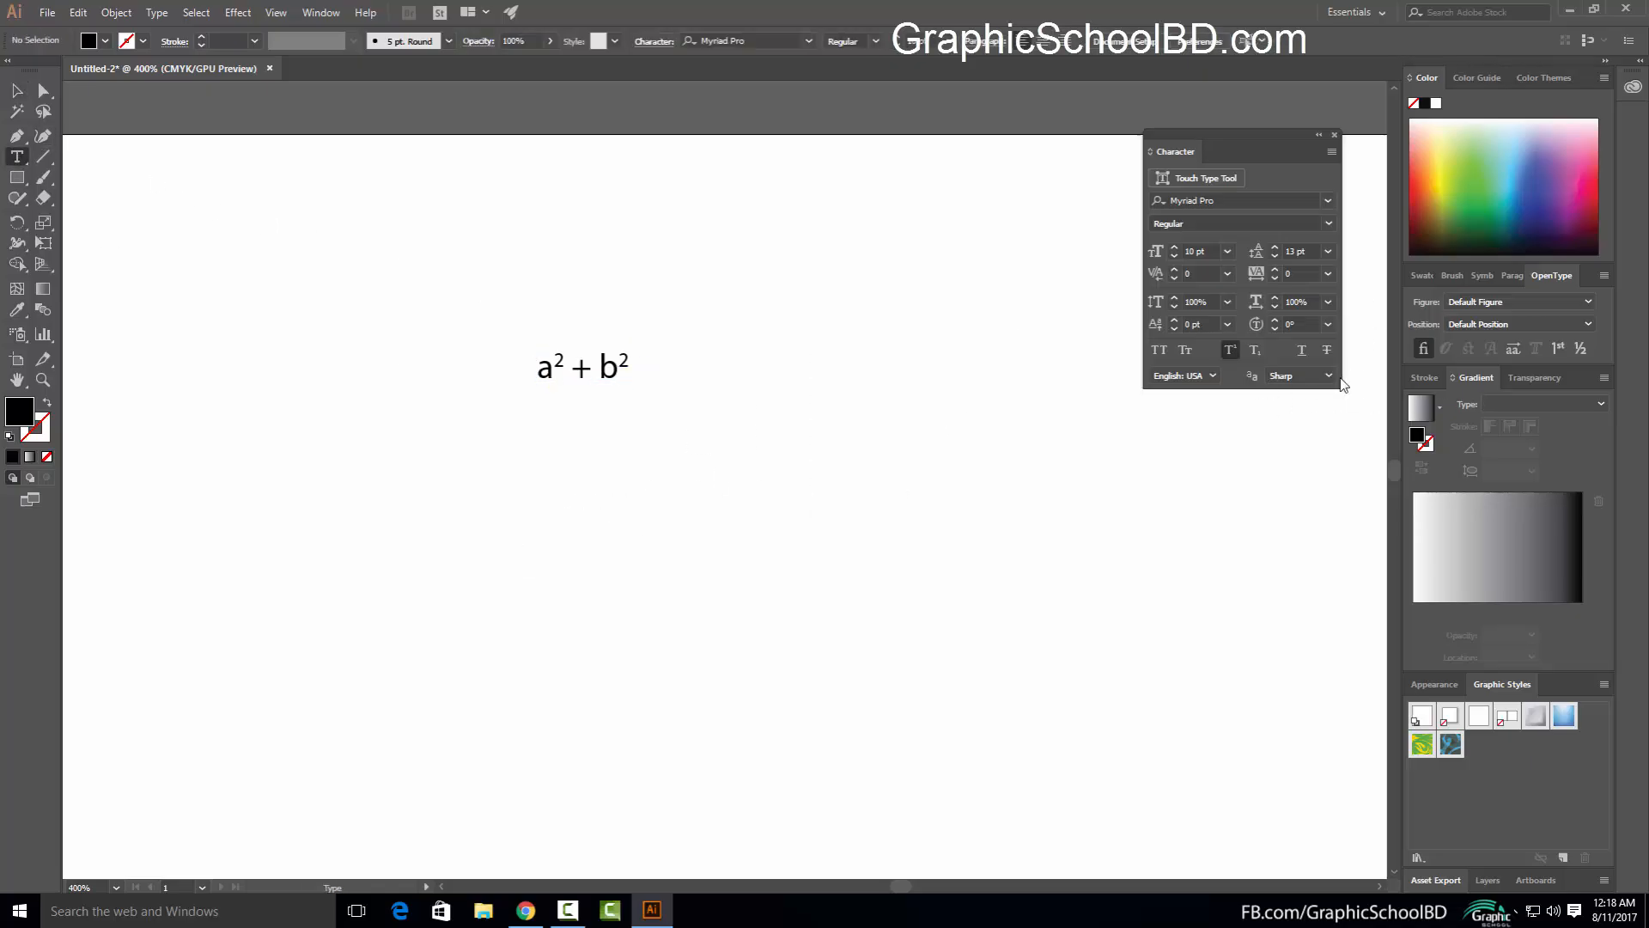
left_click(1231, 350)
left_click(675, 515)
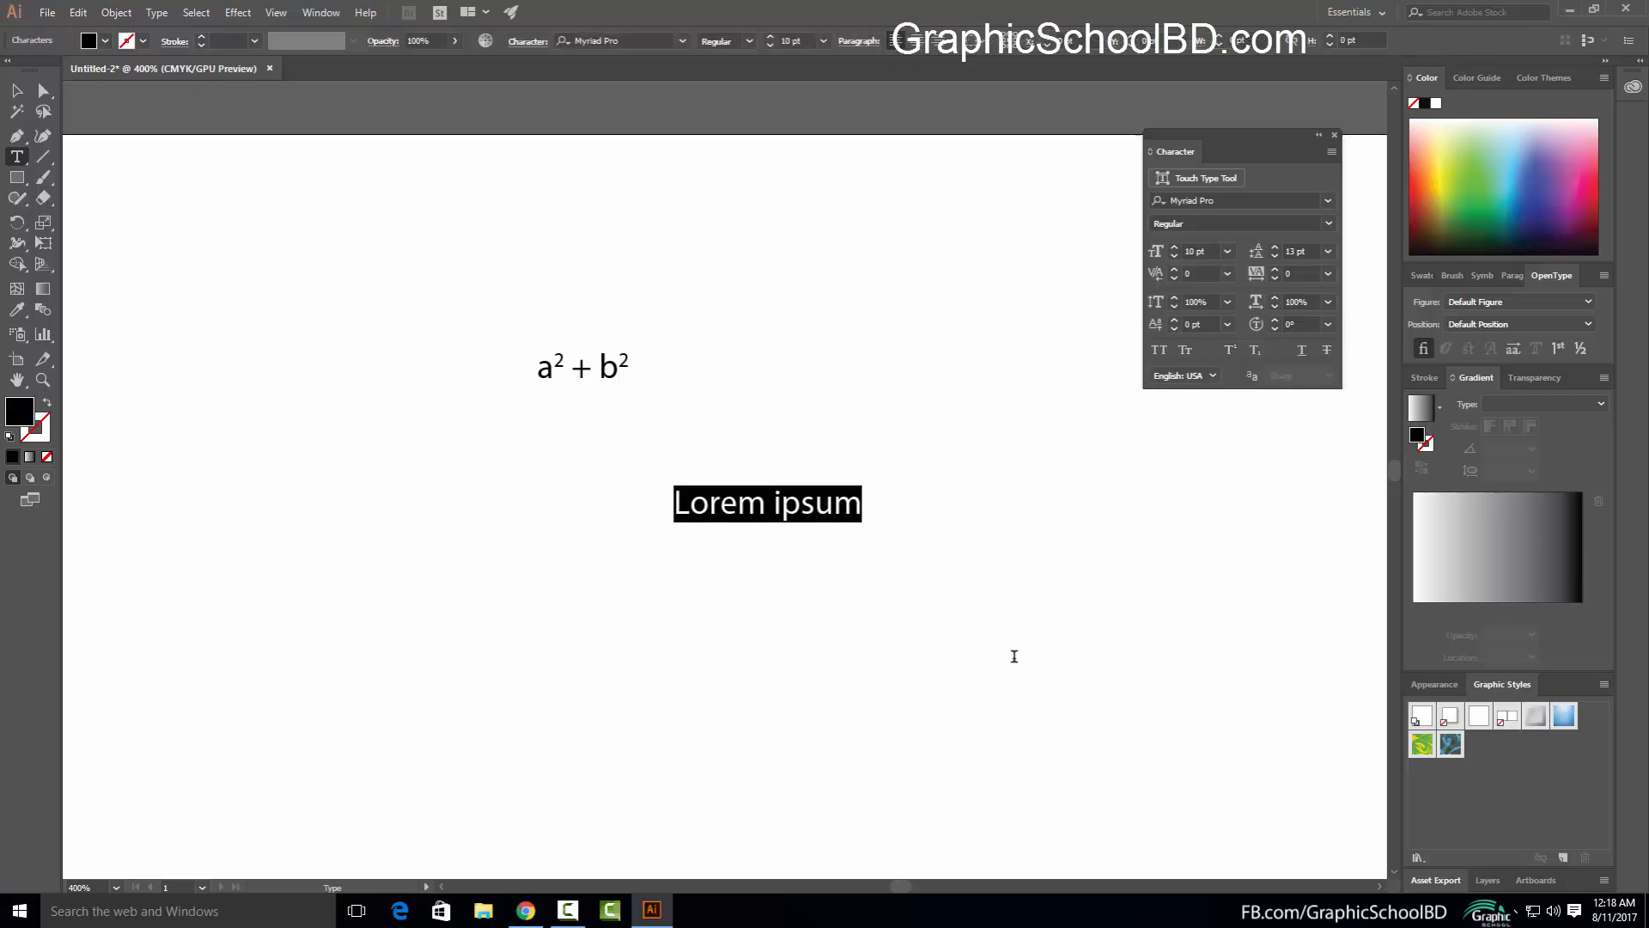
type("H2O")
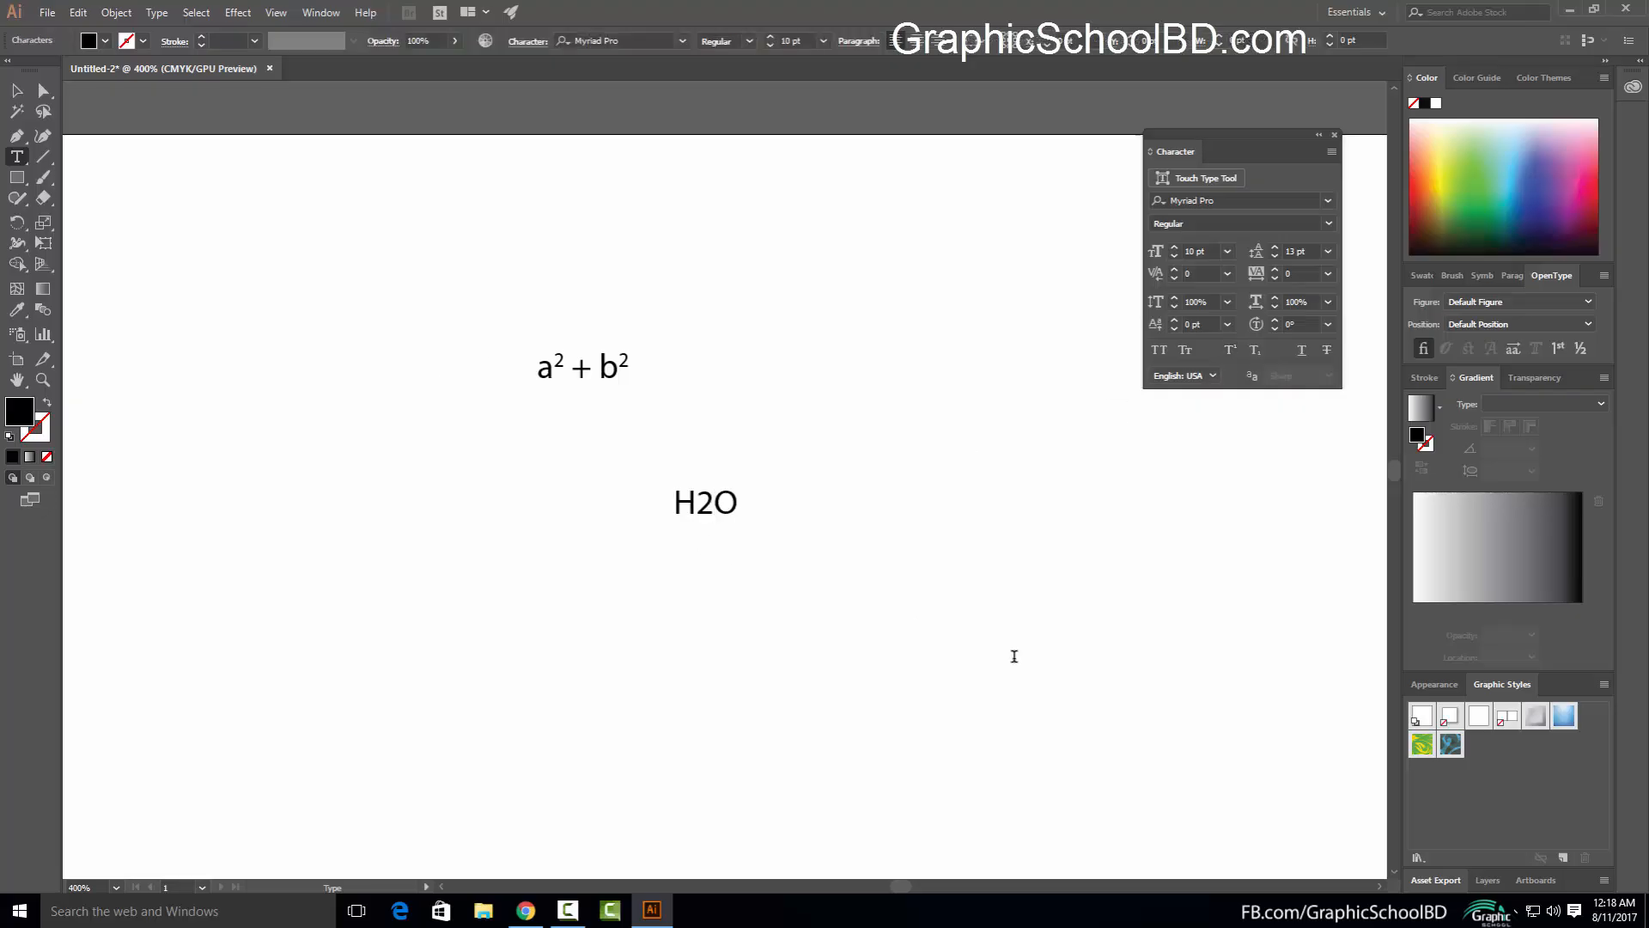
Remove the O from the formula, apply Subscript to the 2 and enter "O" again after it
key("BackSpace")
key("shift+Left")
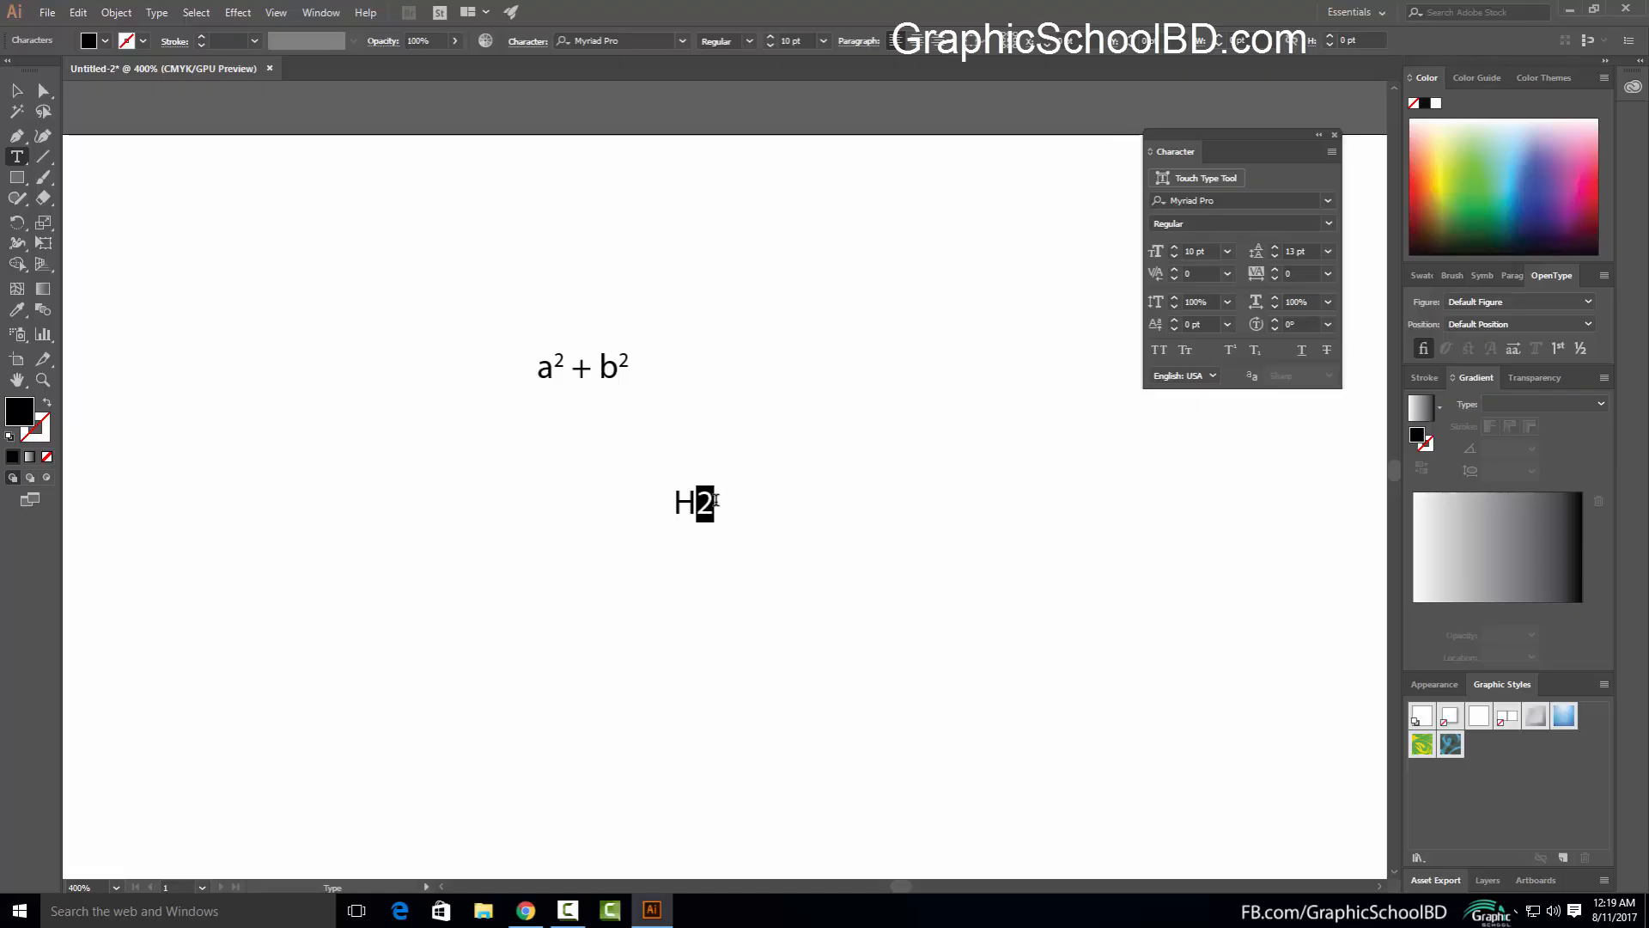
left_click(1254, 350)
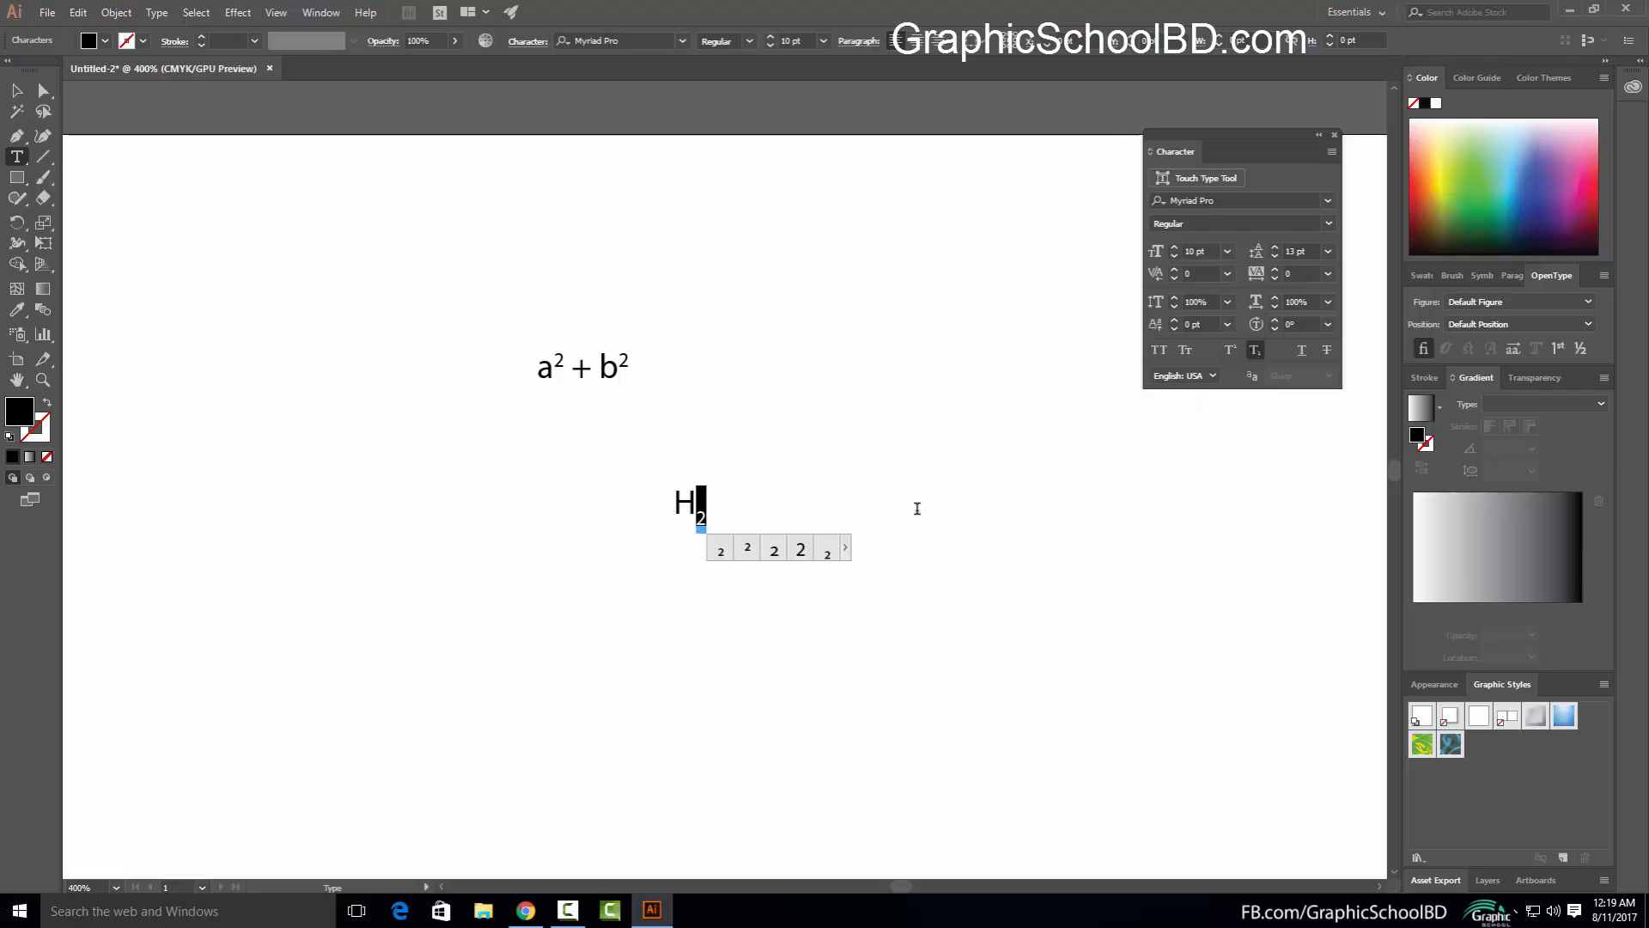
left_click(714, 503)
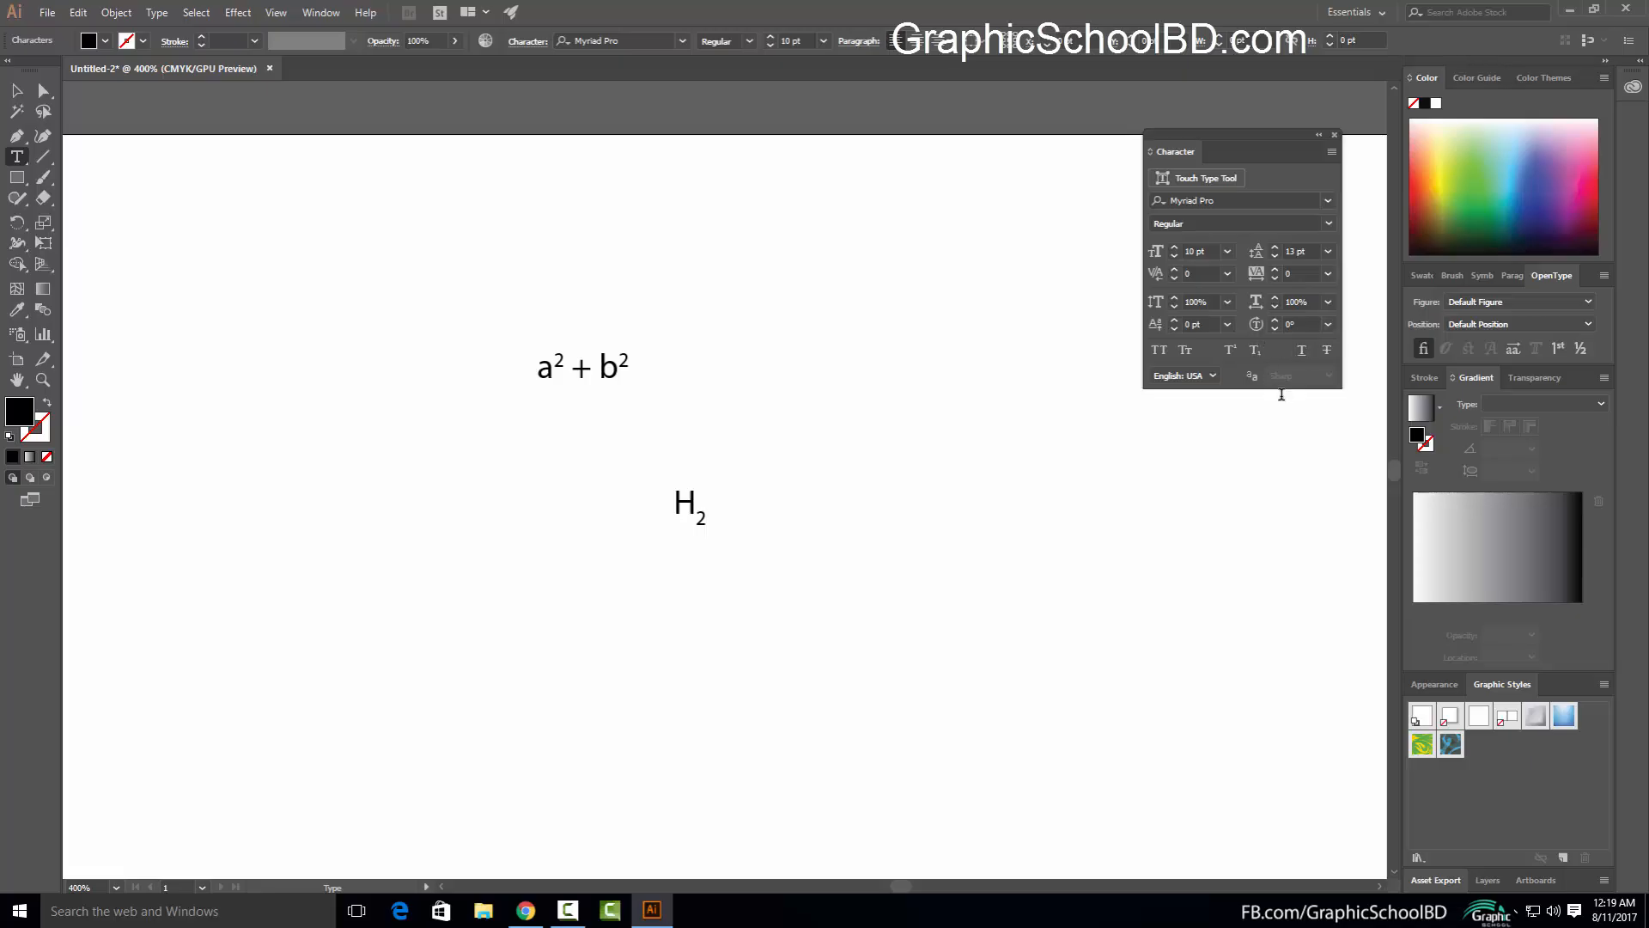
type("O")
Move the H₂O text up beside a² + b² and deselect it
left_click(16, 90)
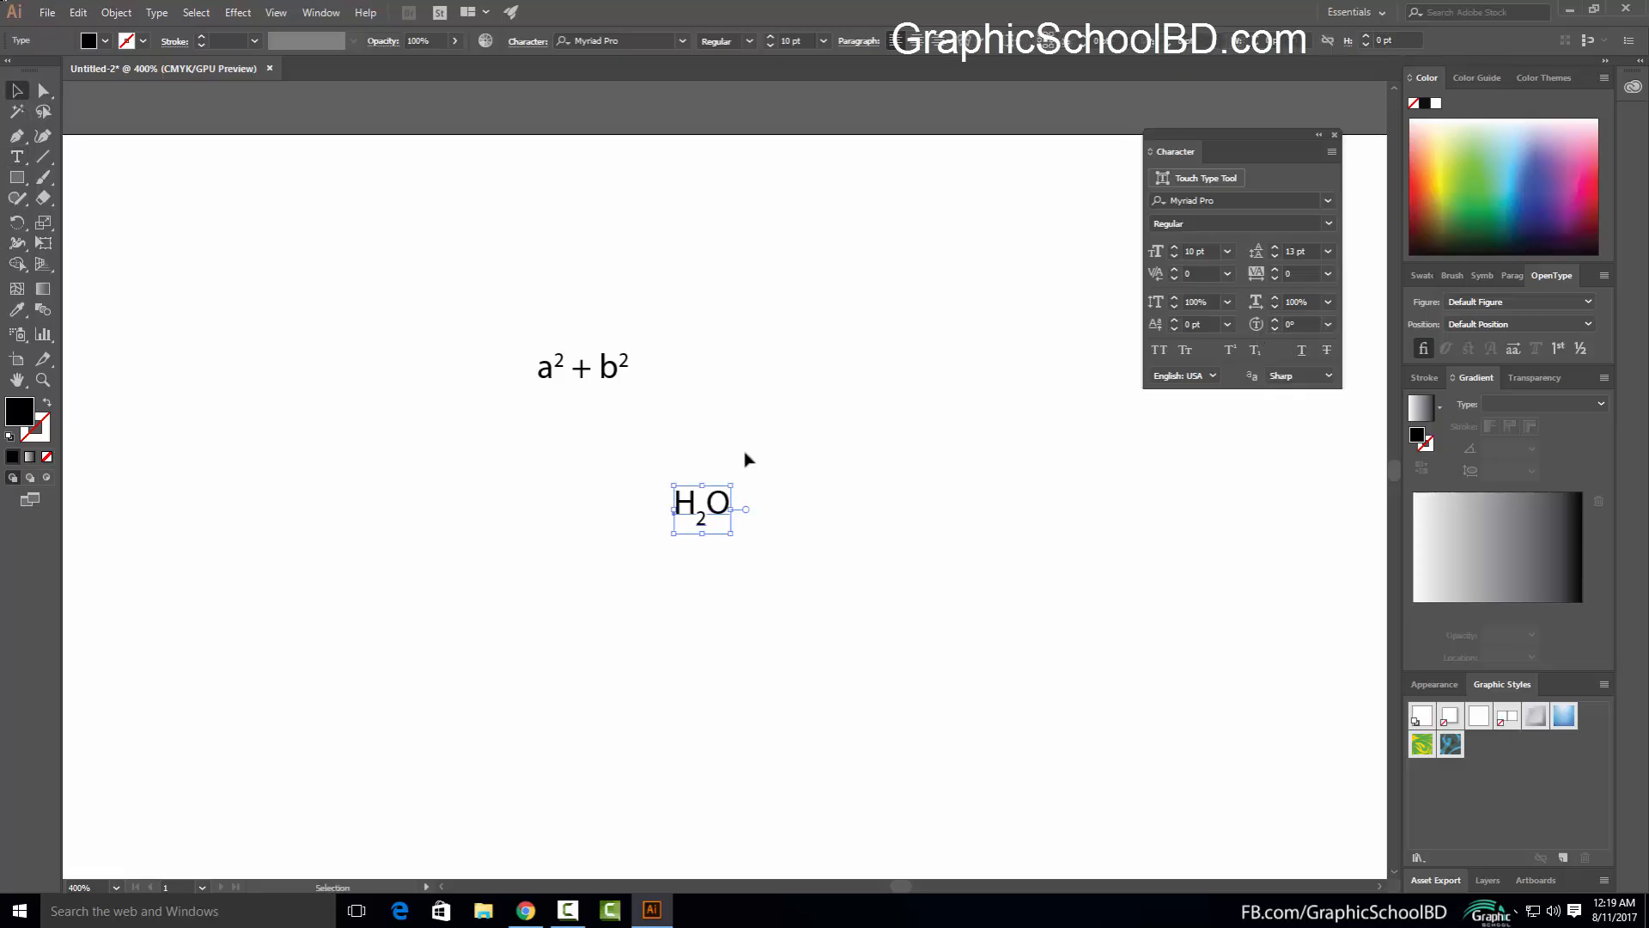
left_click_drag(717, 531, 737, 381)
left_click(725, 467)
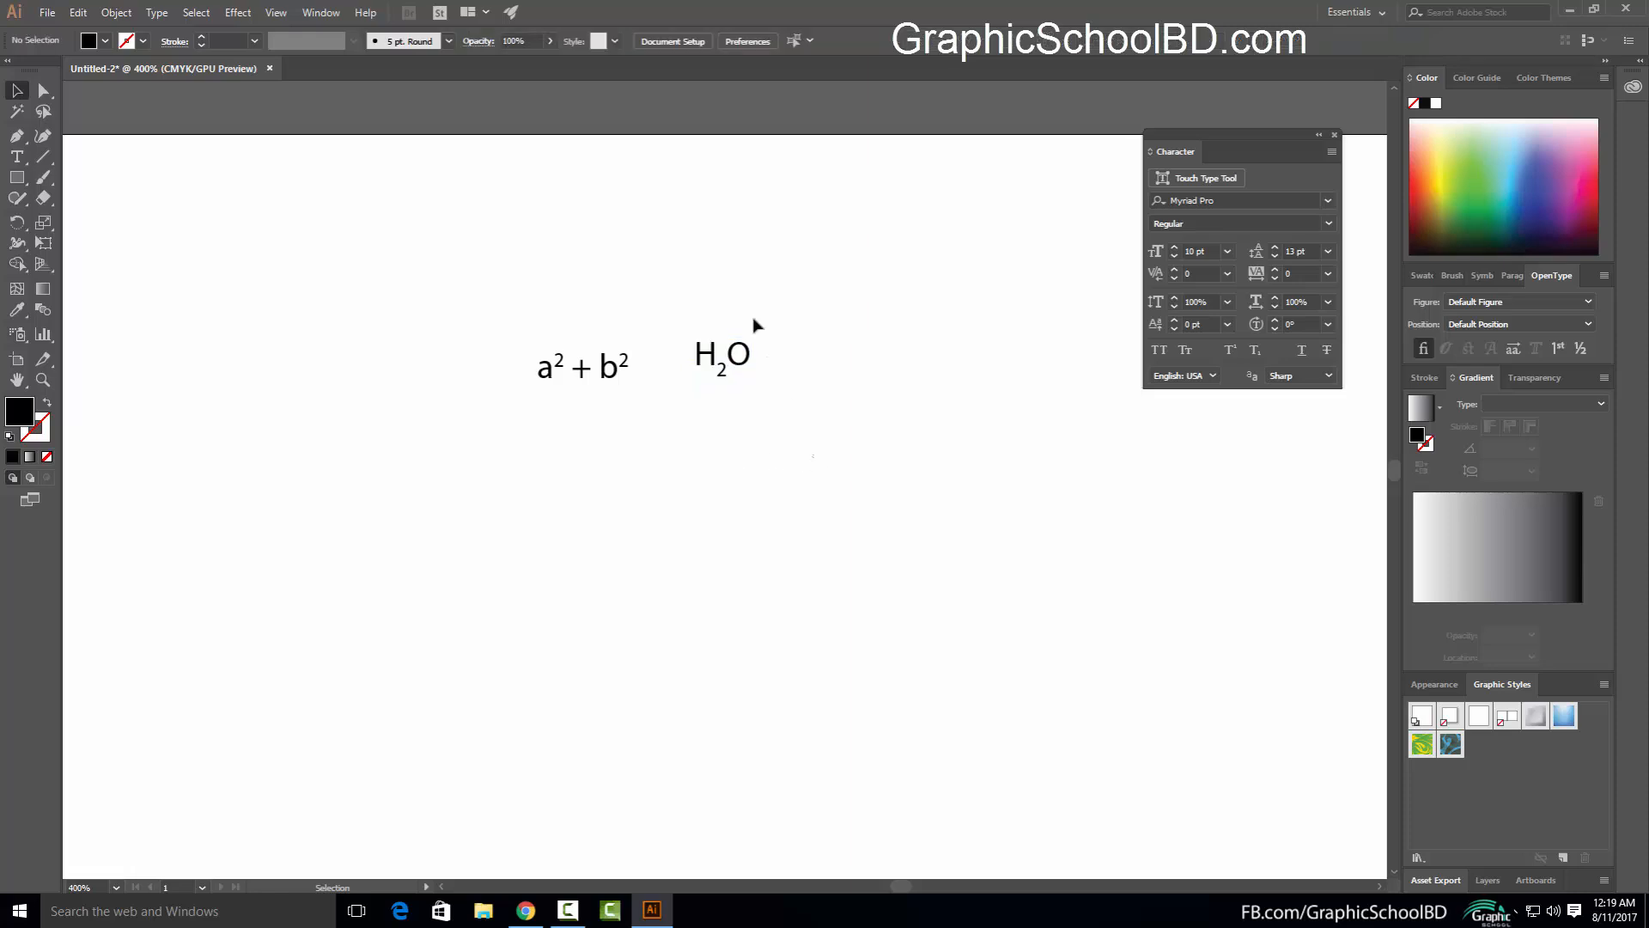
left_click(724, 365)
left_click(780, 397)
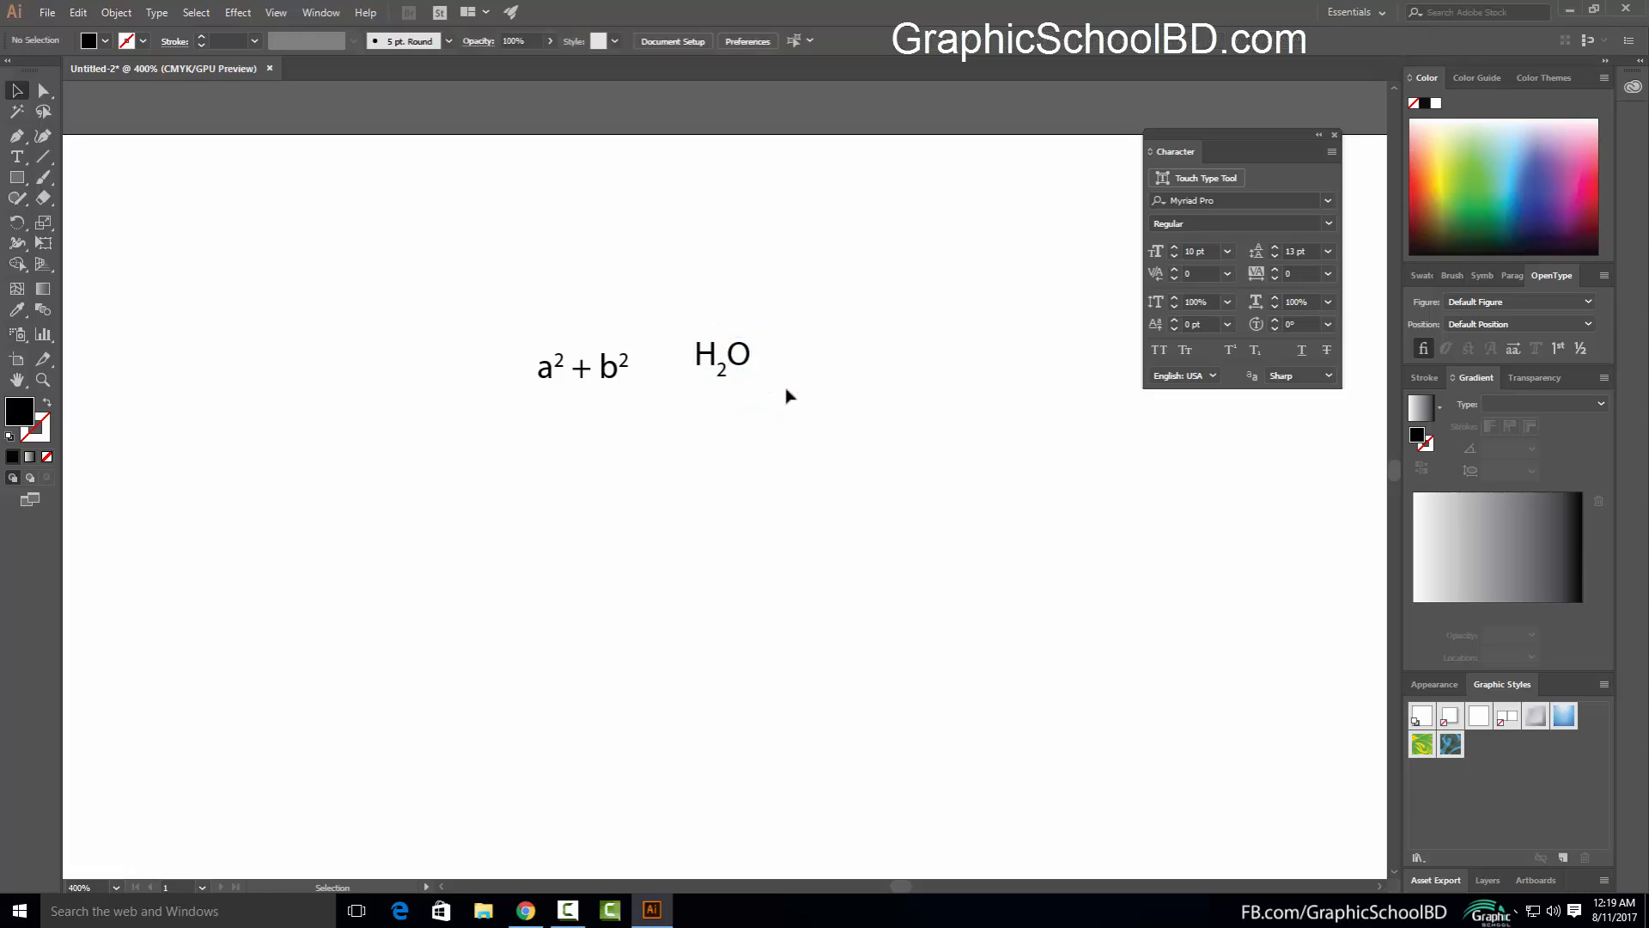
left_click(747, 364)
left_click(843, 390)
Draw a large area text frame filled with Lorem ipsum placeholder text below the two formulas
left_click(17, 156)
scroll(336, 409, "down", 2)
scroll(335, 409, "down", 2)
left_click_drag(211, 323, 1029, 741)
left_click(17, 91)
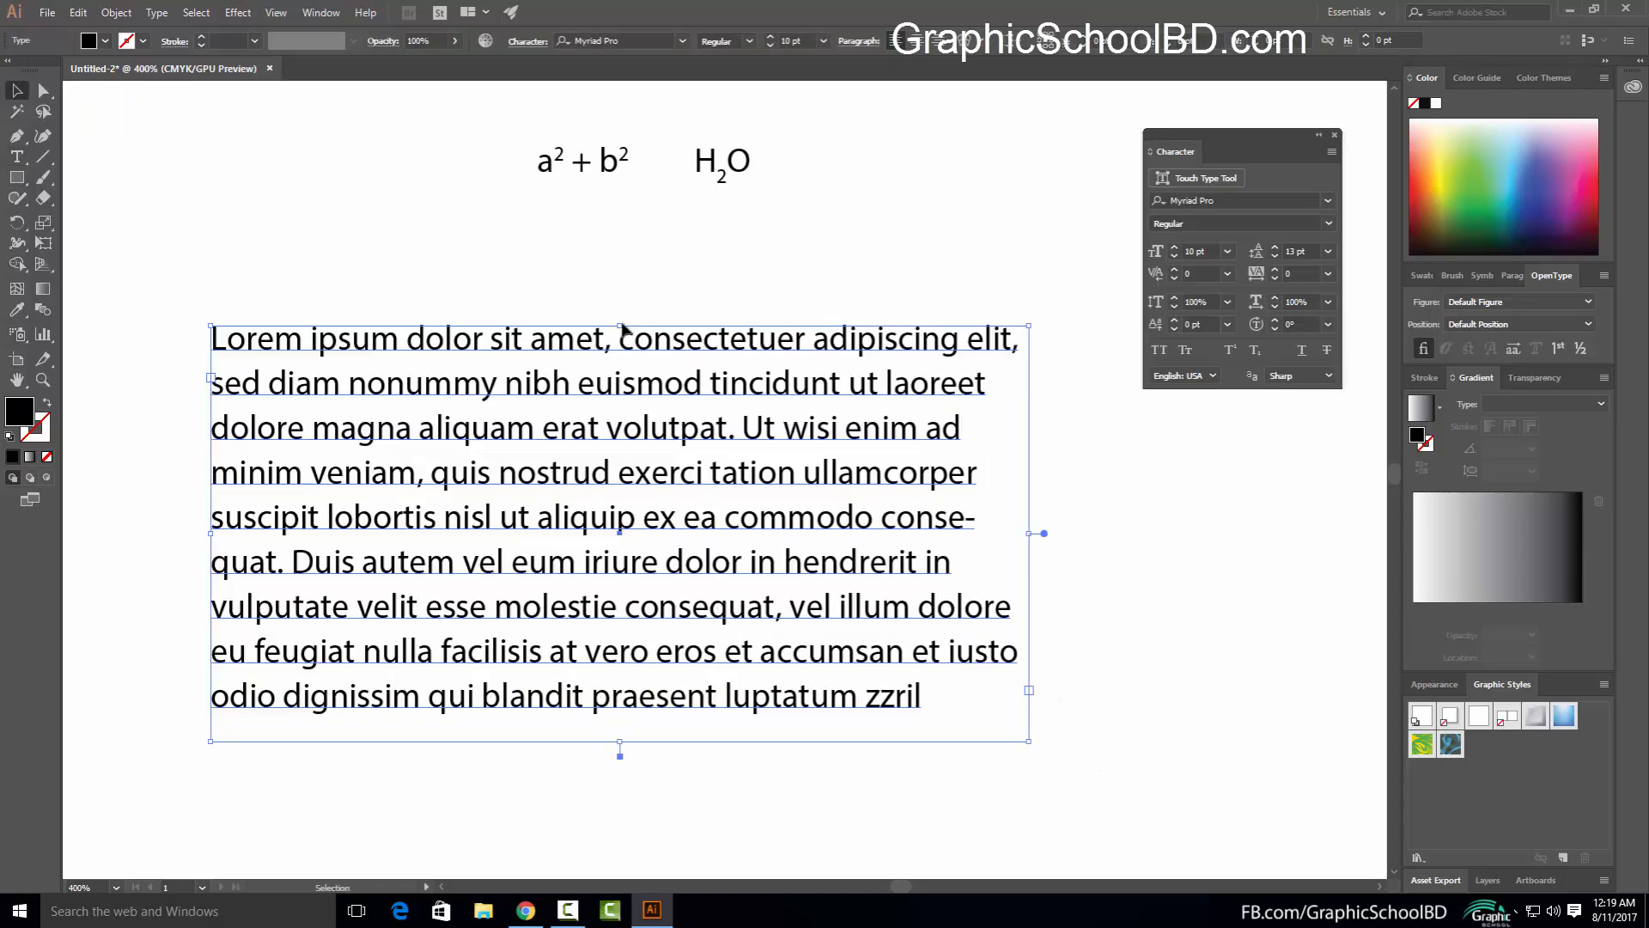
left_click(286, 253)
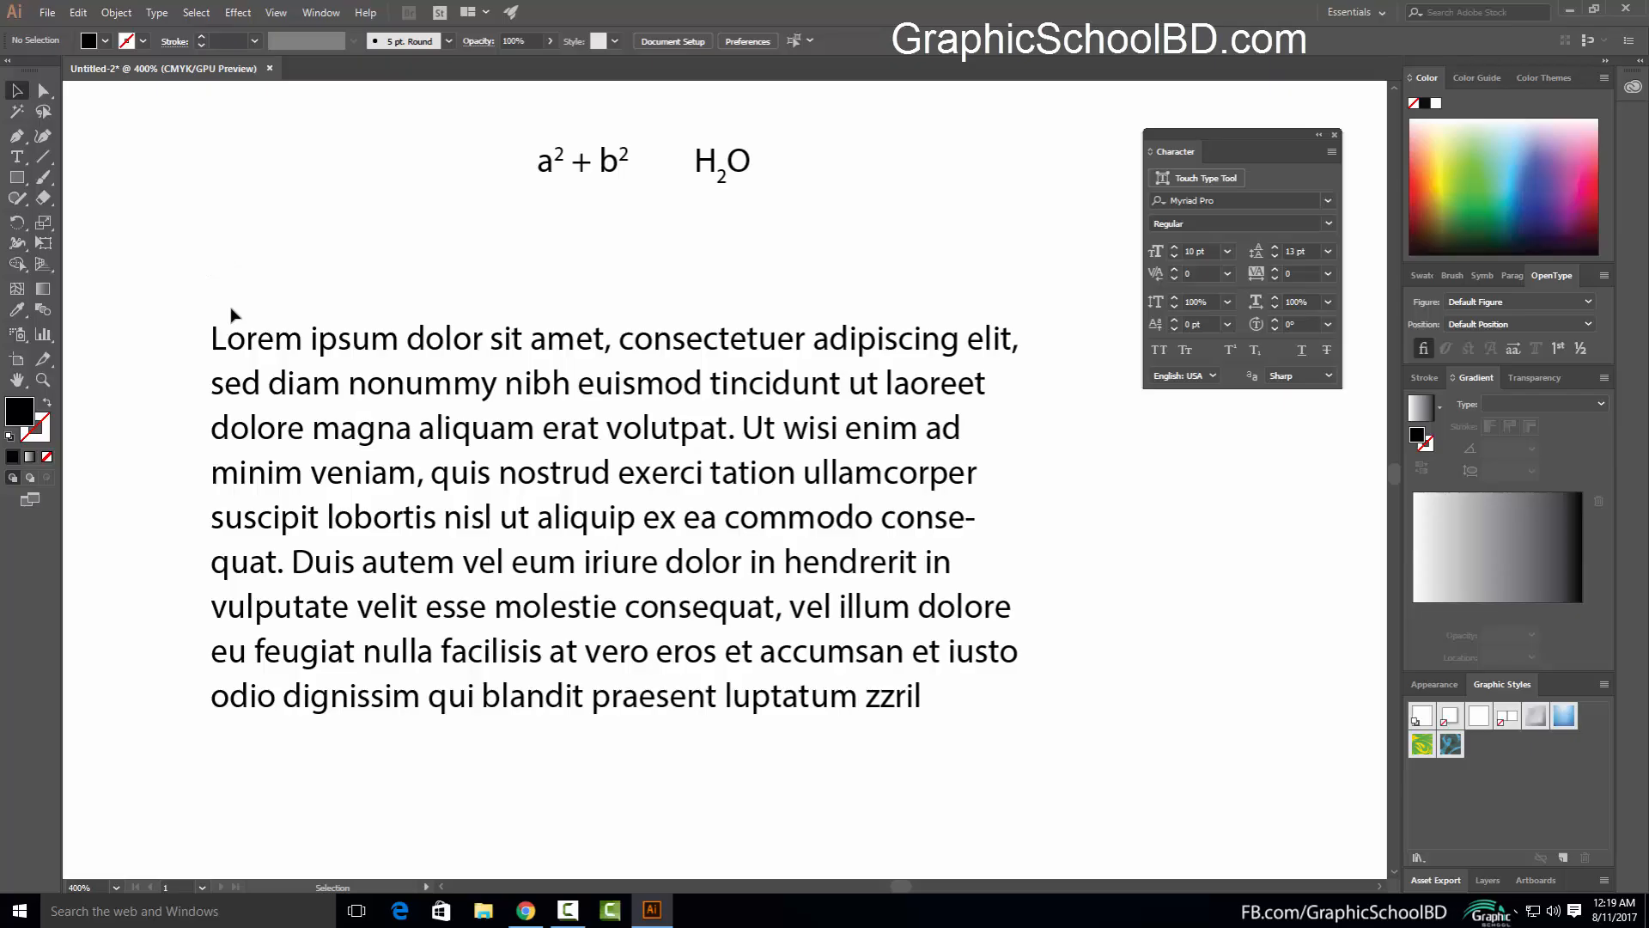
Underline the whole placeholder paragraph and deselect it
left_click(434, 460)
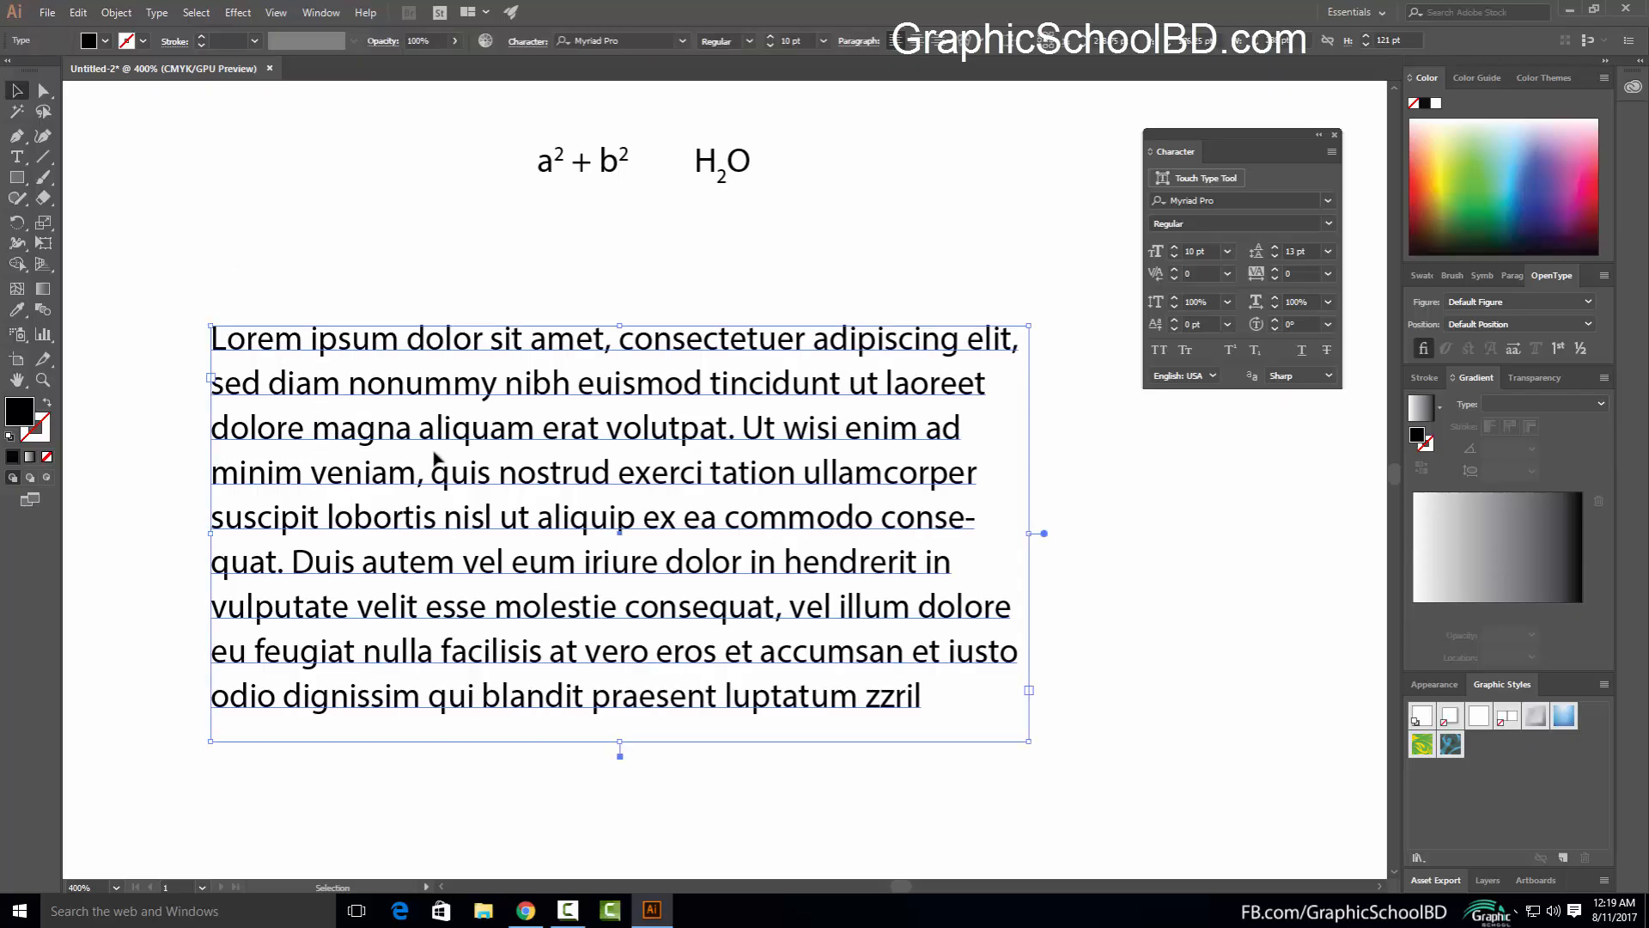
left_click(1305, 362)
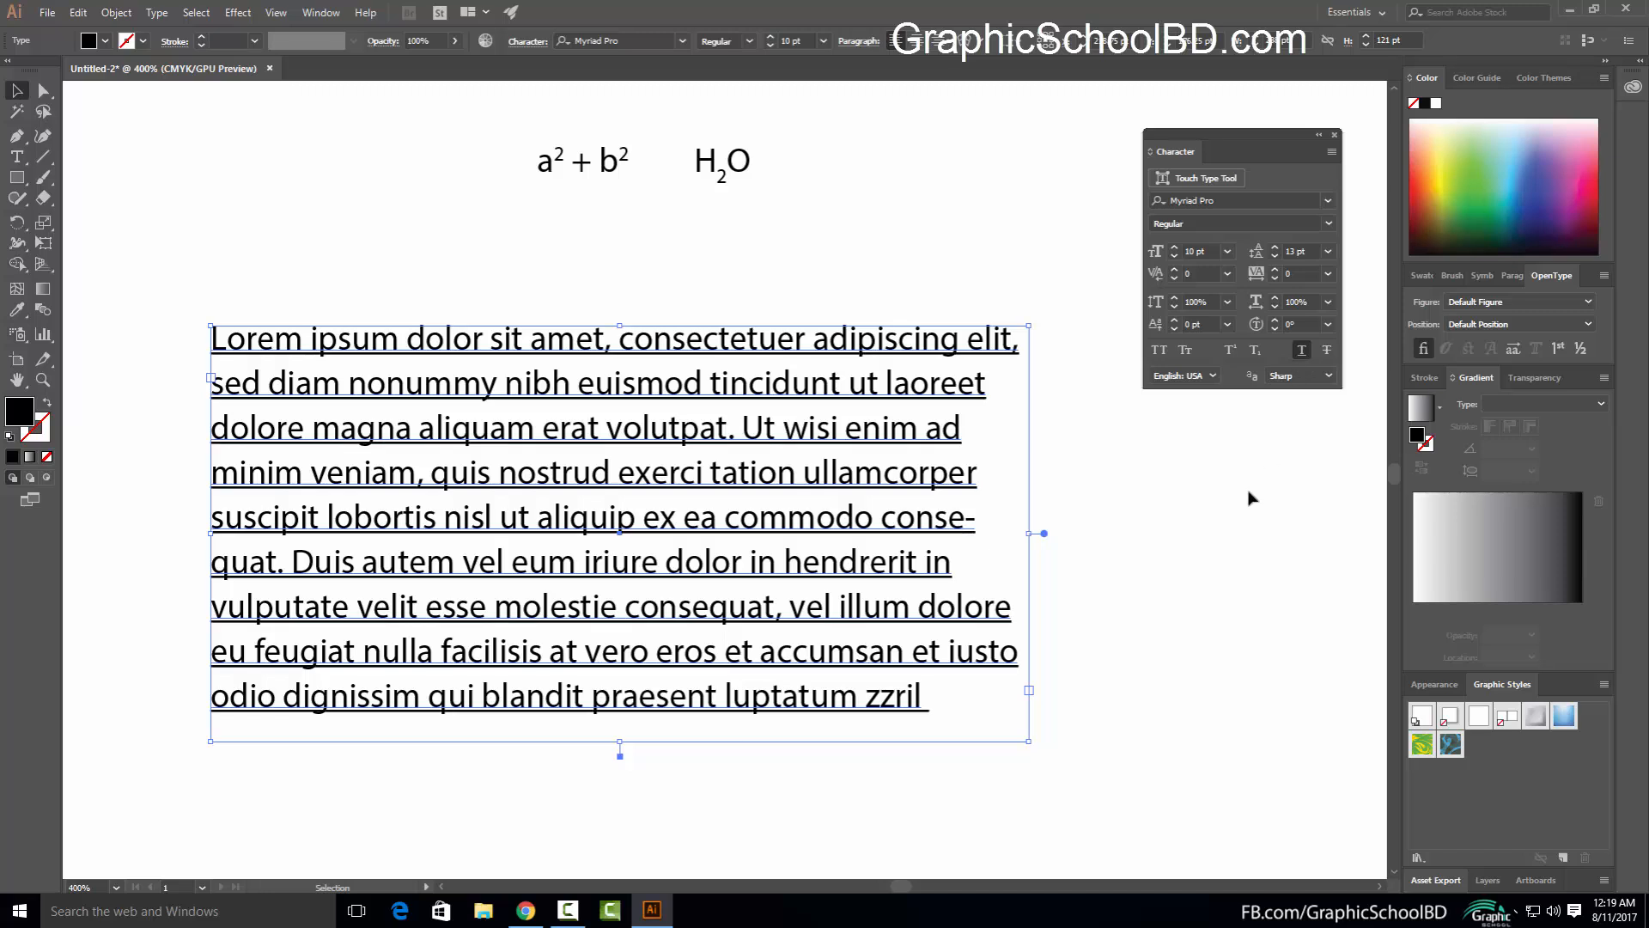
left_click(1229, 581)
left_click_drag(168, 277, 1160, 673)
left_click(1160, 674)
Remove the underline from the passage "na aliquam erat volutpat." in the third line and finish text editing
left_click(16, 157)
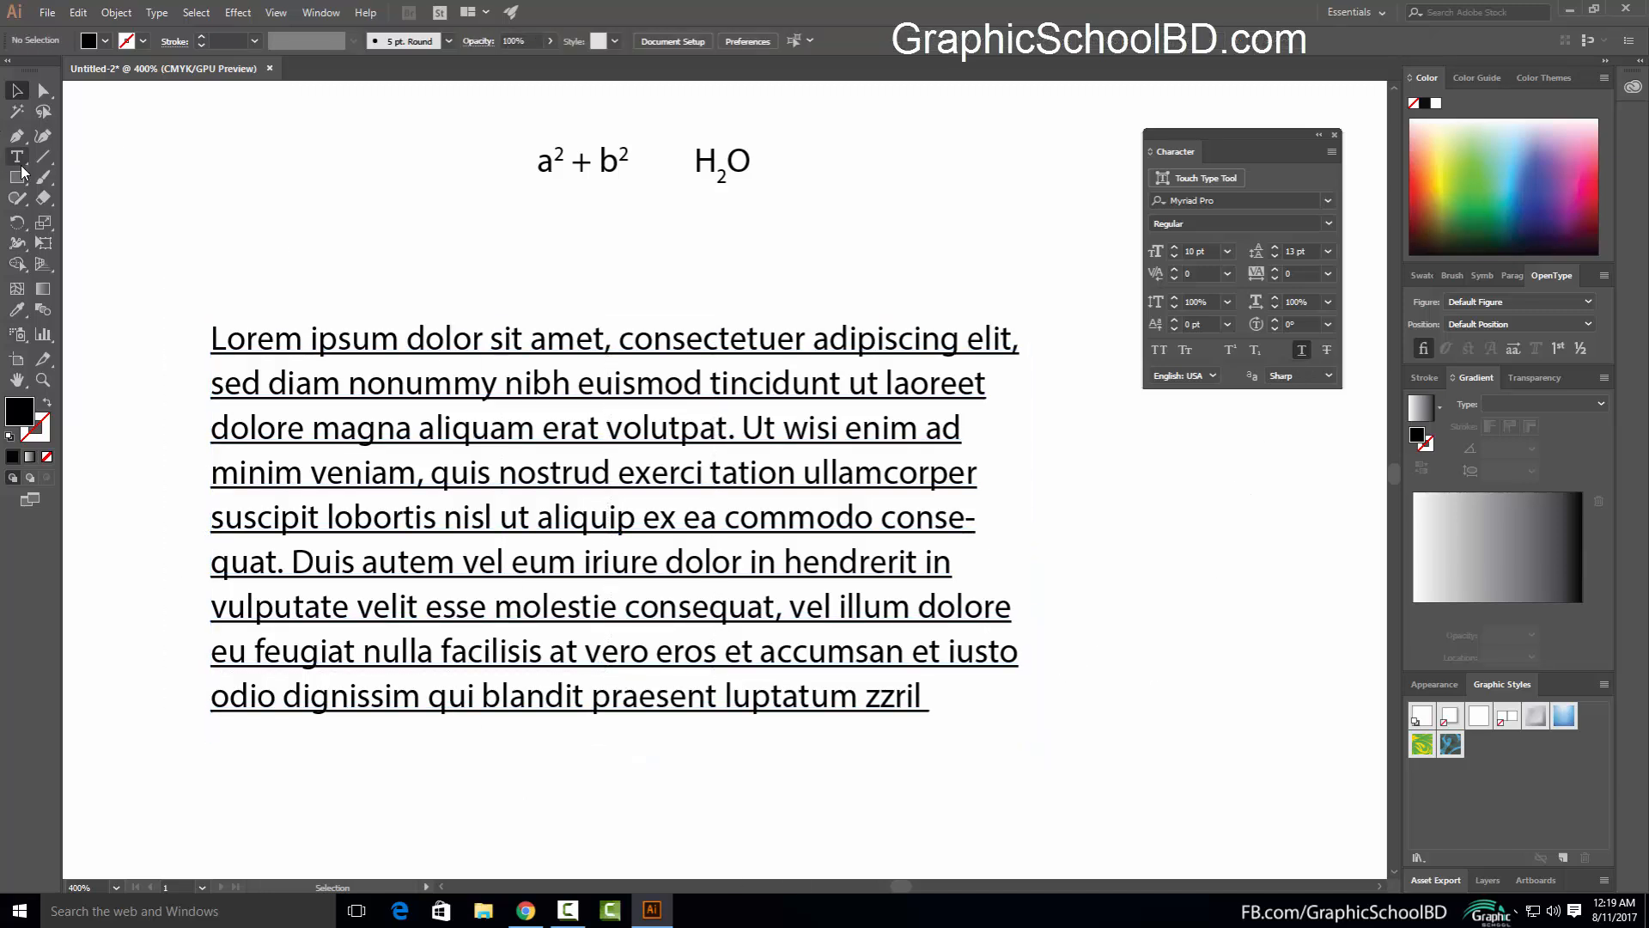
left_click_drag(376, 414, 734, 429)
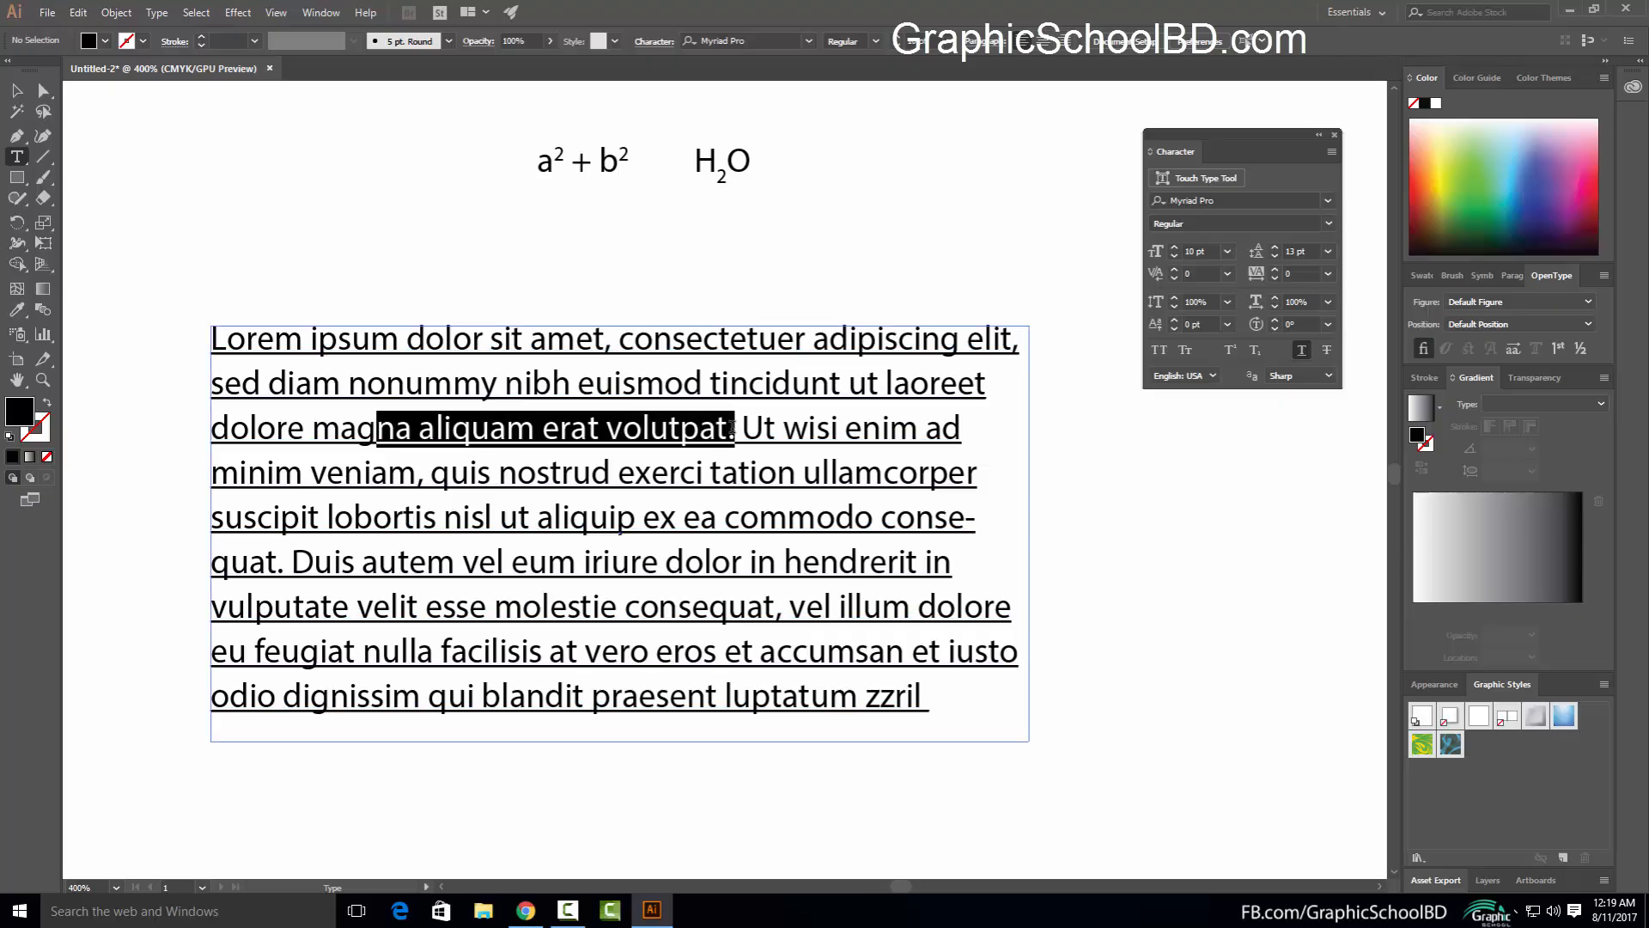
left_click(16, 90)
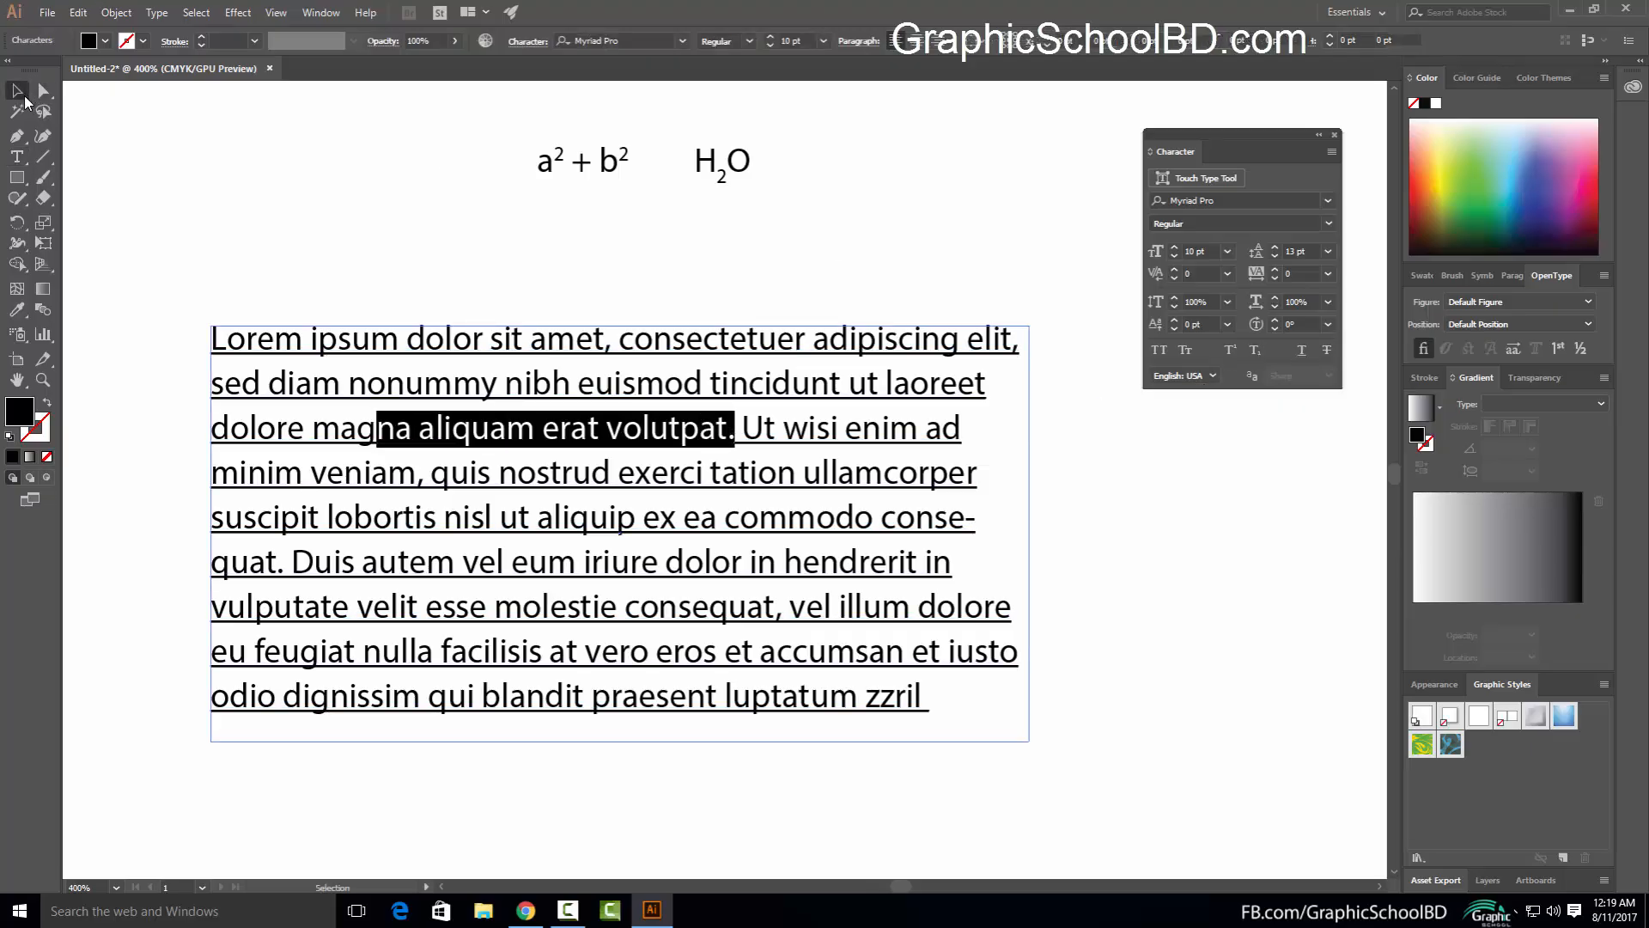
left_click(172, 283)
Turn off Underline for the whole paragraph and delete its text frame
left_click(971, 516)
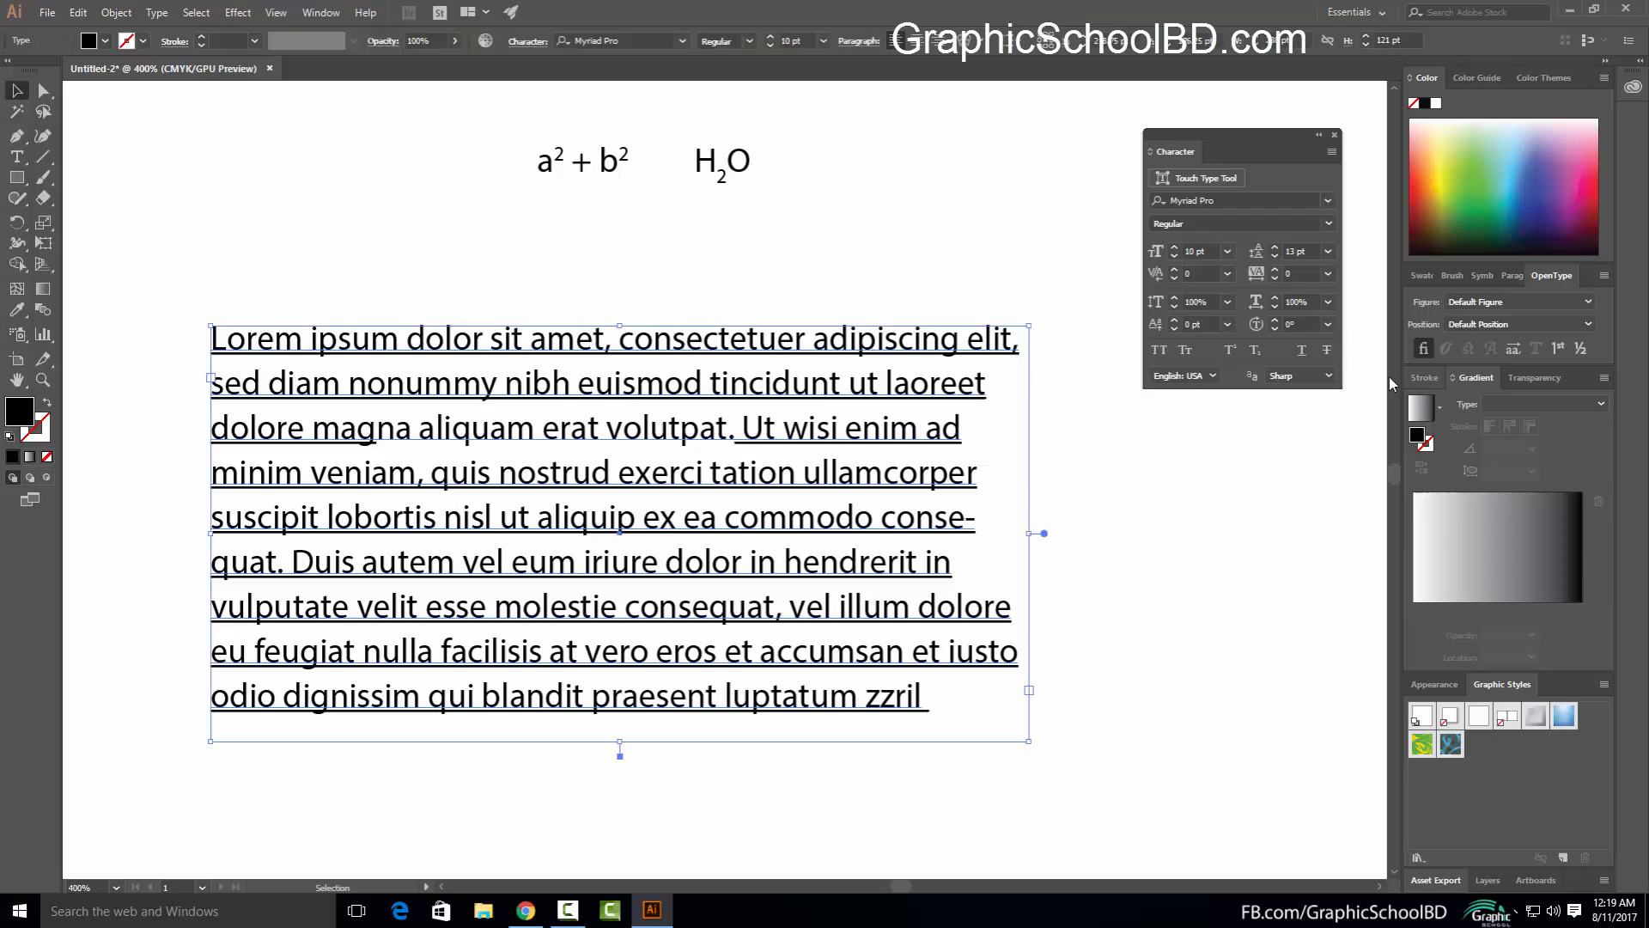
left_click(1301, 351)
left_click(1235, 605)
left_click(636, 531)
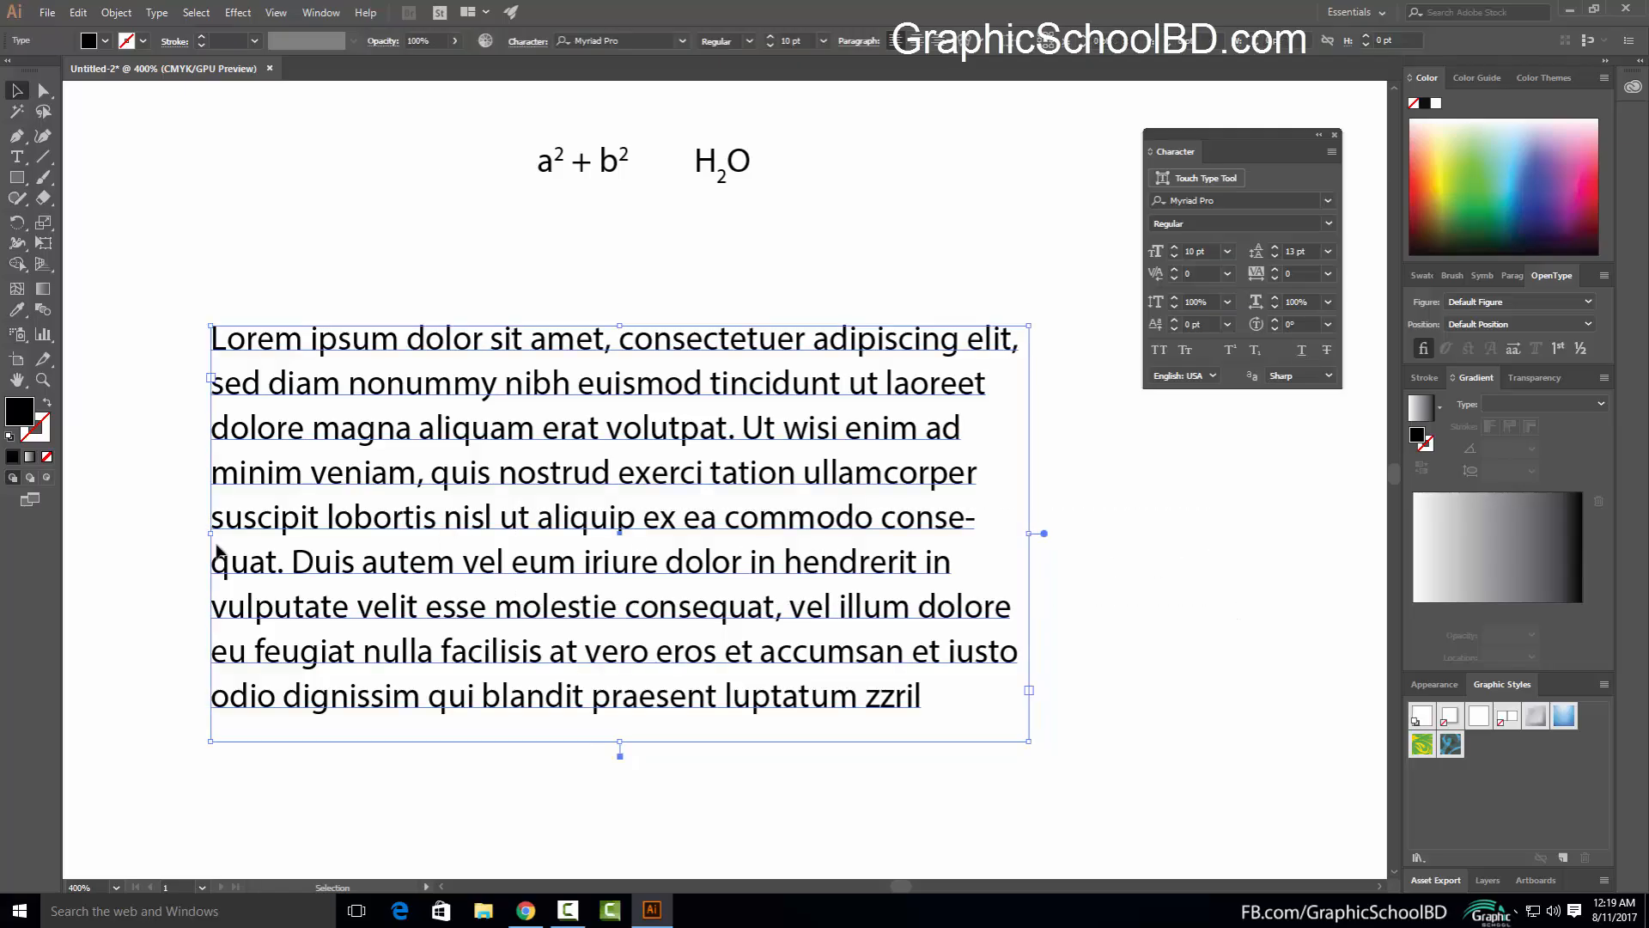
left_click(1186, 456)
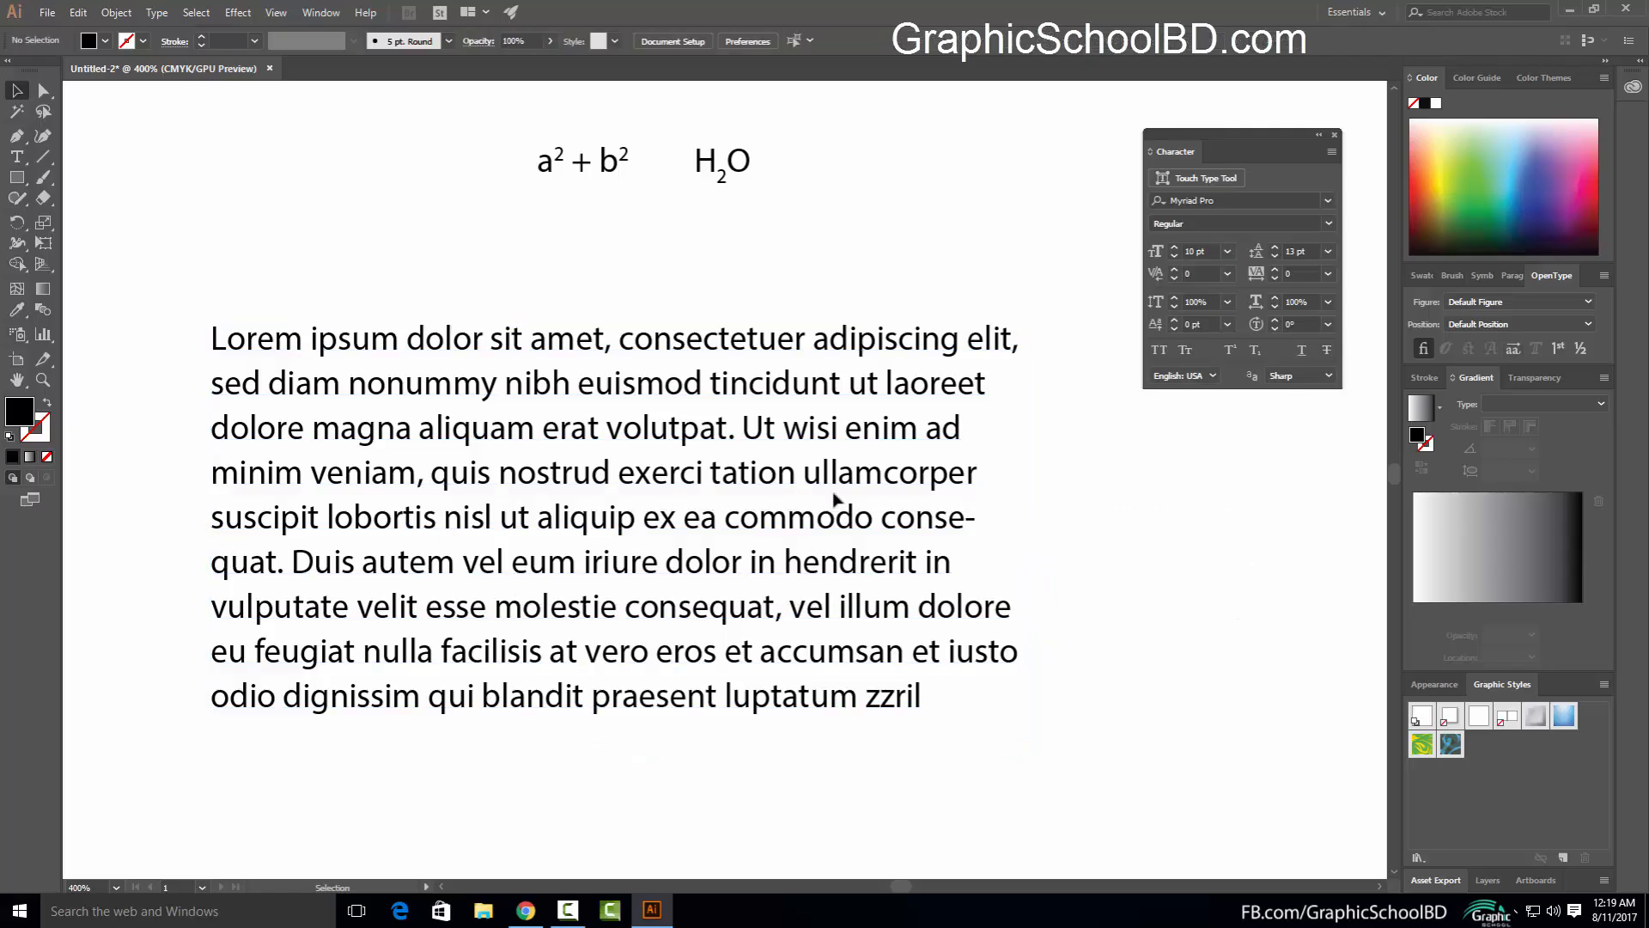
left_click(685, 435)
key("Delete")
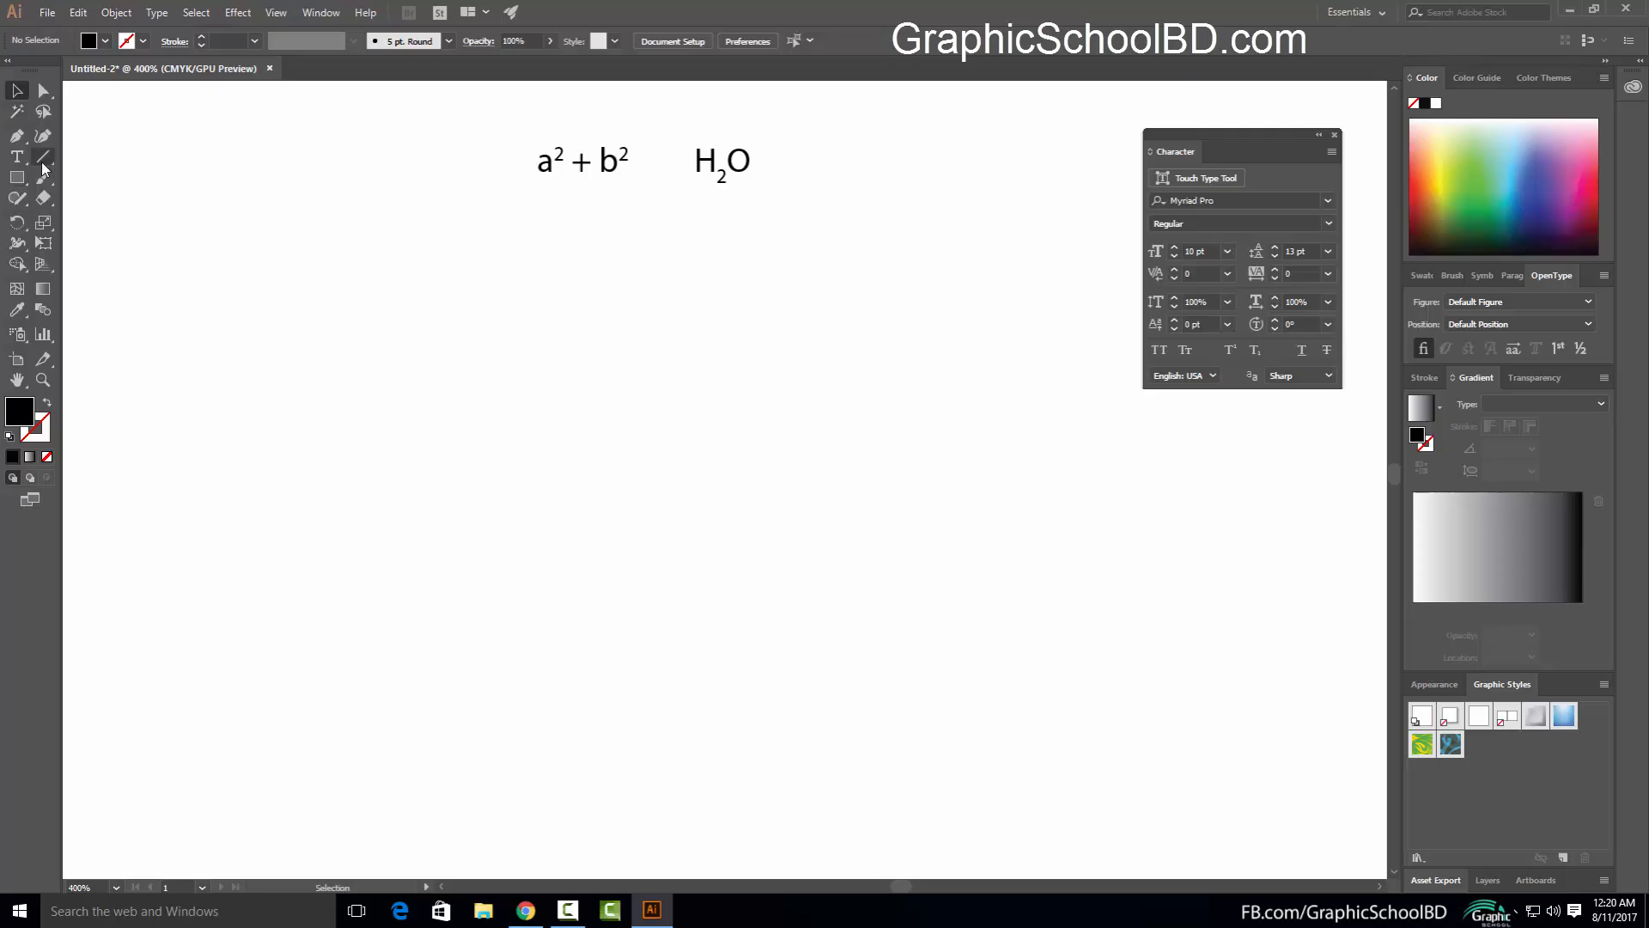
Add a point text object reading "1000" below the formulas and finish editing it
left_click(16, 156)
left_click(496, 404)
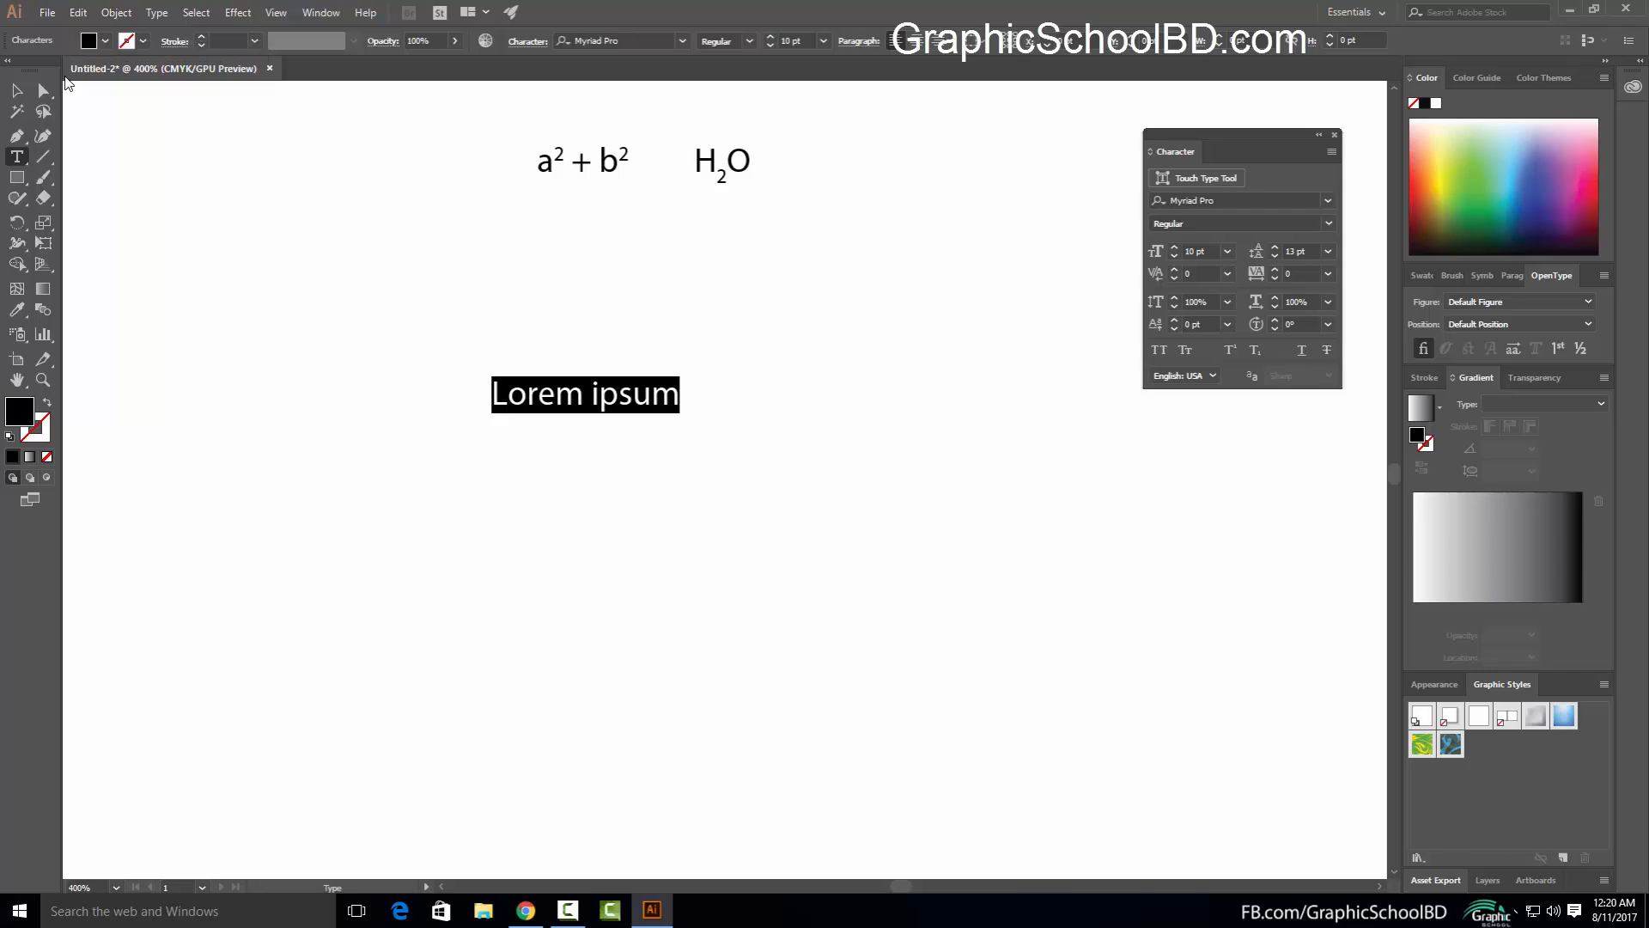
type("1000")
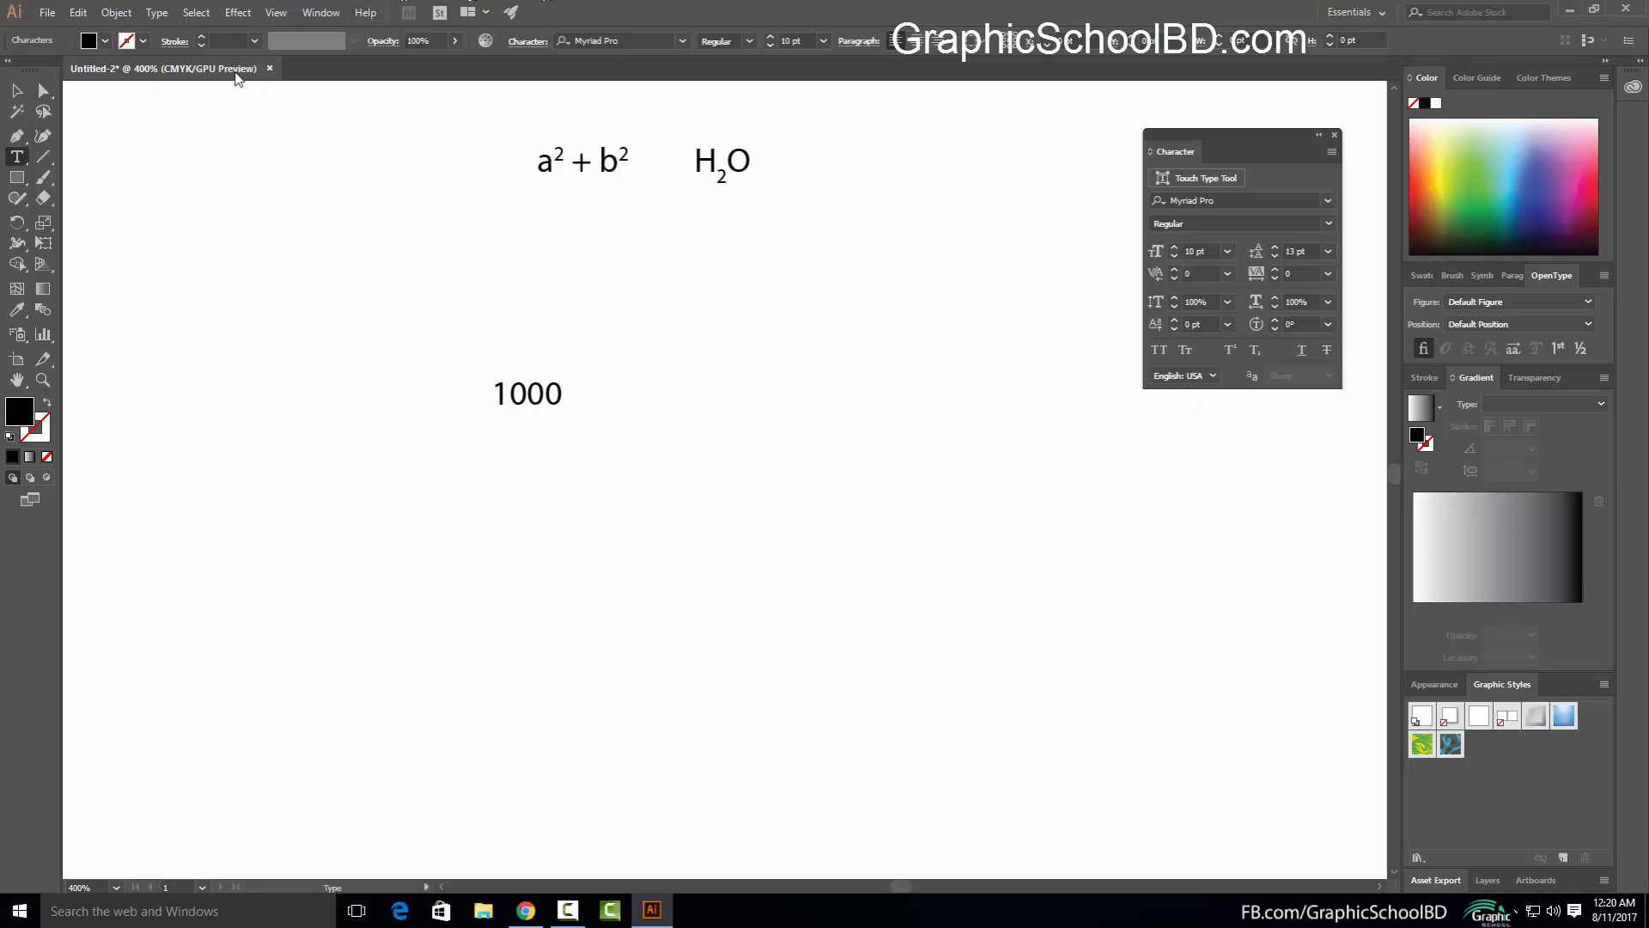
key("Escape")
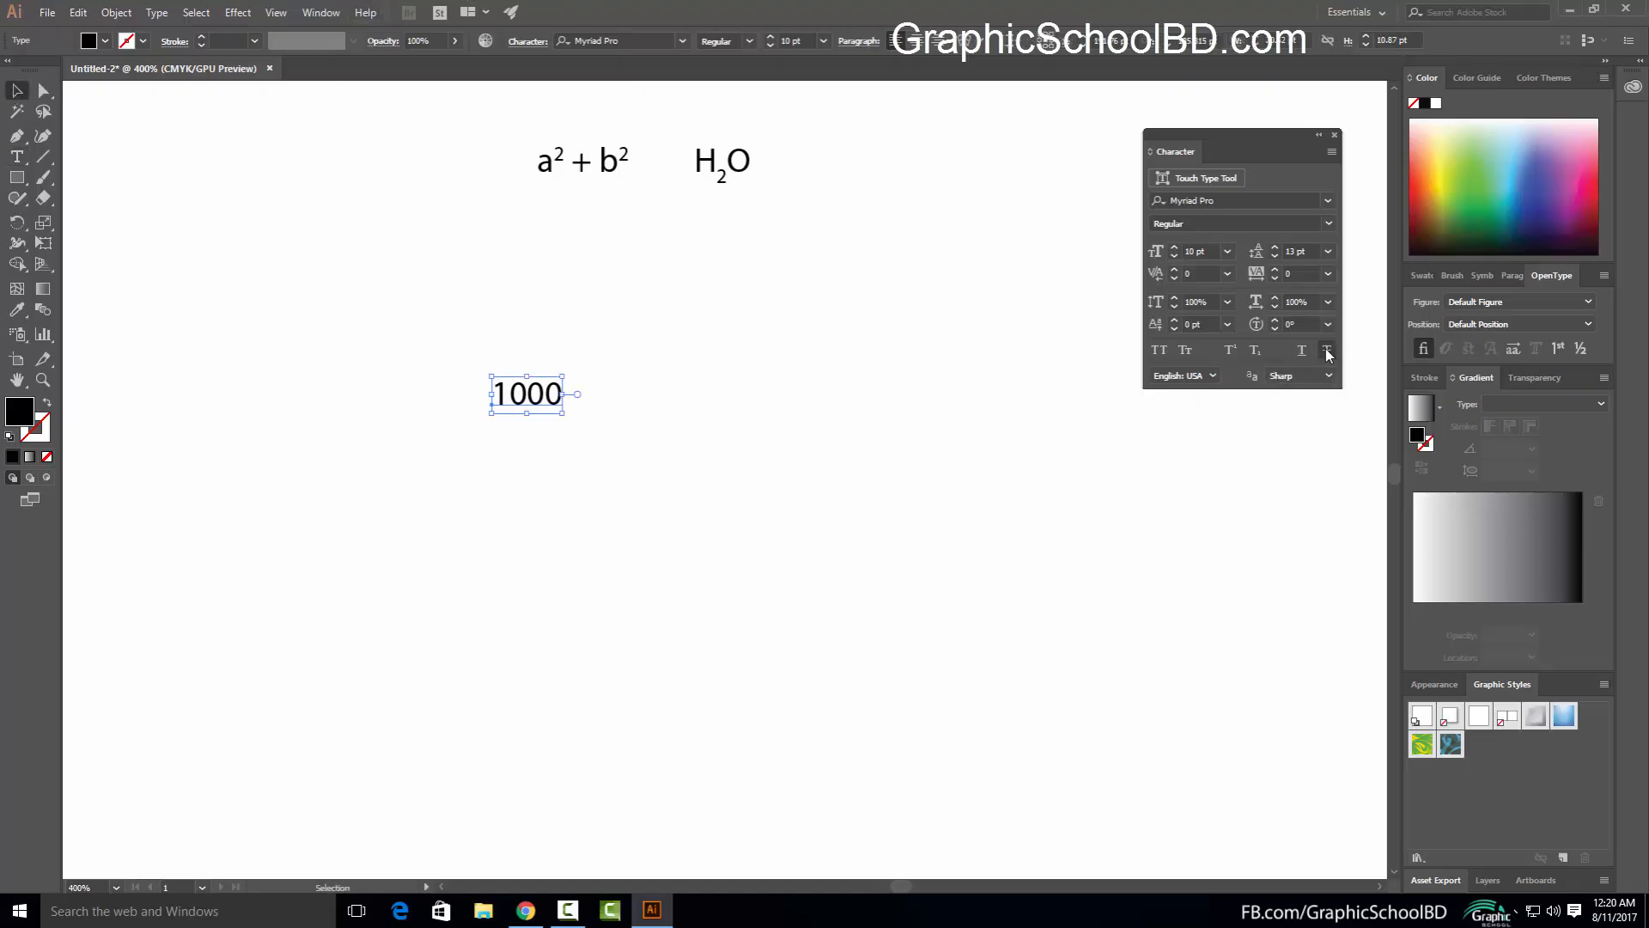
Apply Strikethrough to the 1000 text and place a duplicate of it slightly below and to its right
left_click_drag(467, 365, 379, 391)
left_click(527, 394)
left_click(1328, 350)
left_click(569, 430)
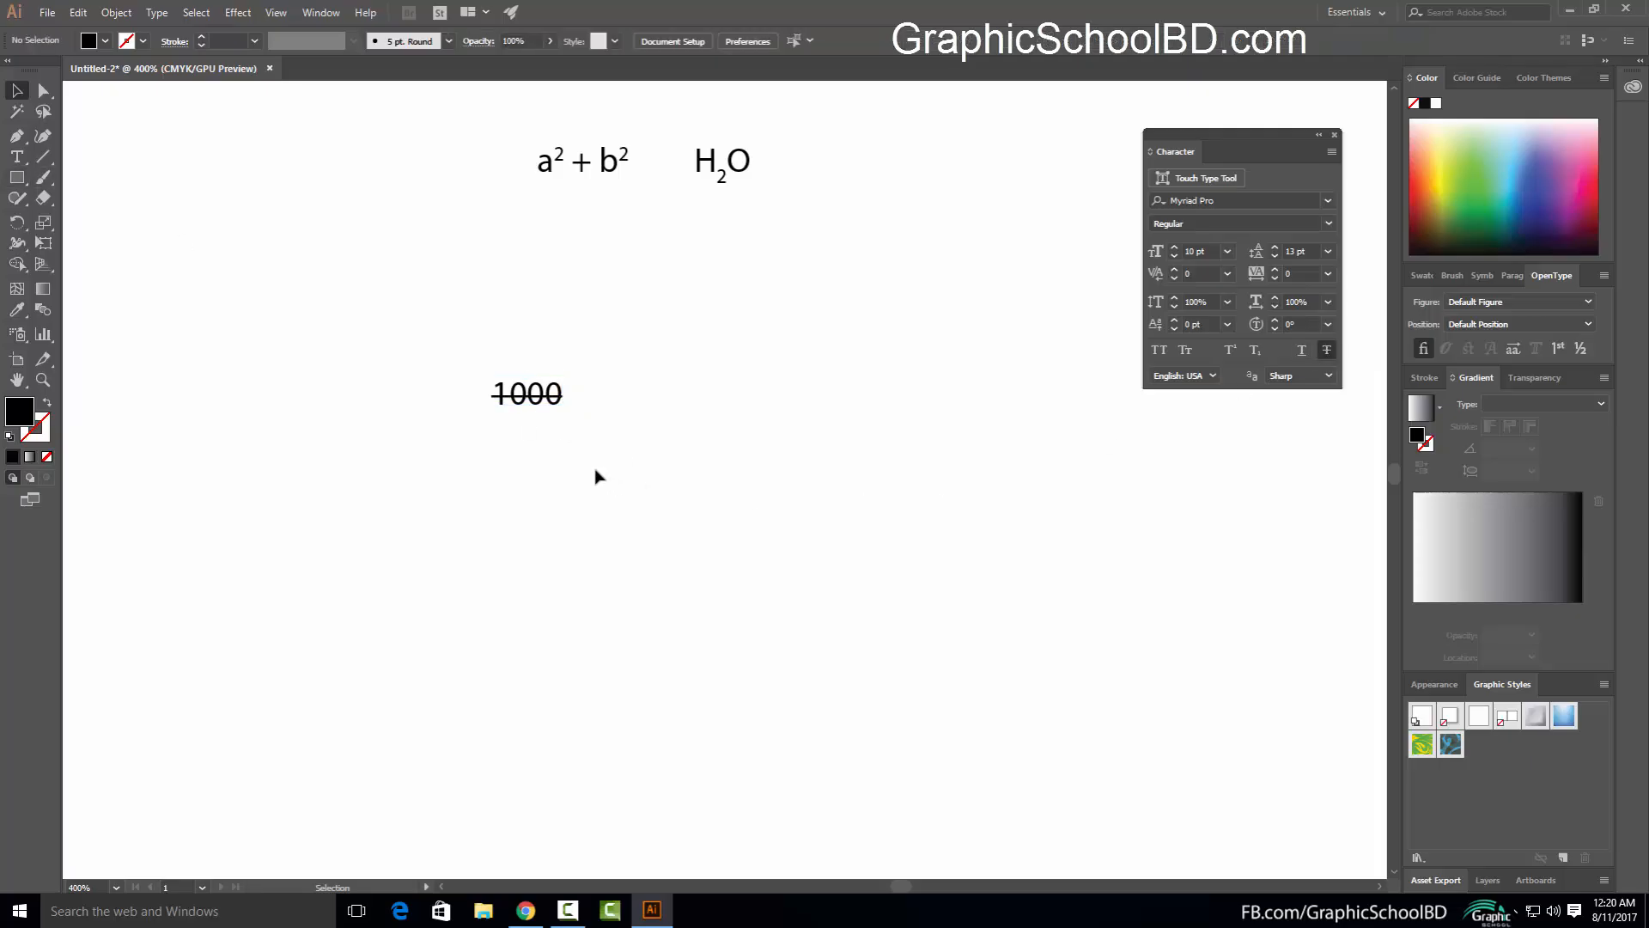
left_click_drag(531, 402, 580, 436)
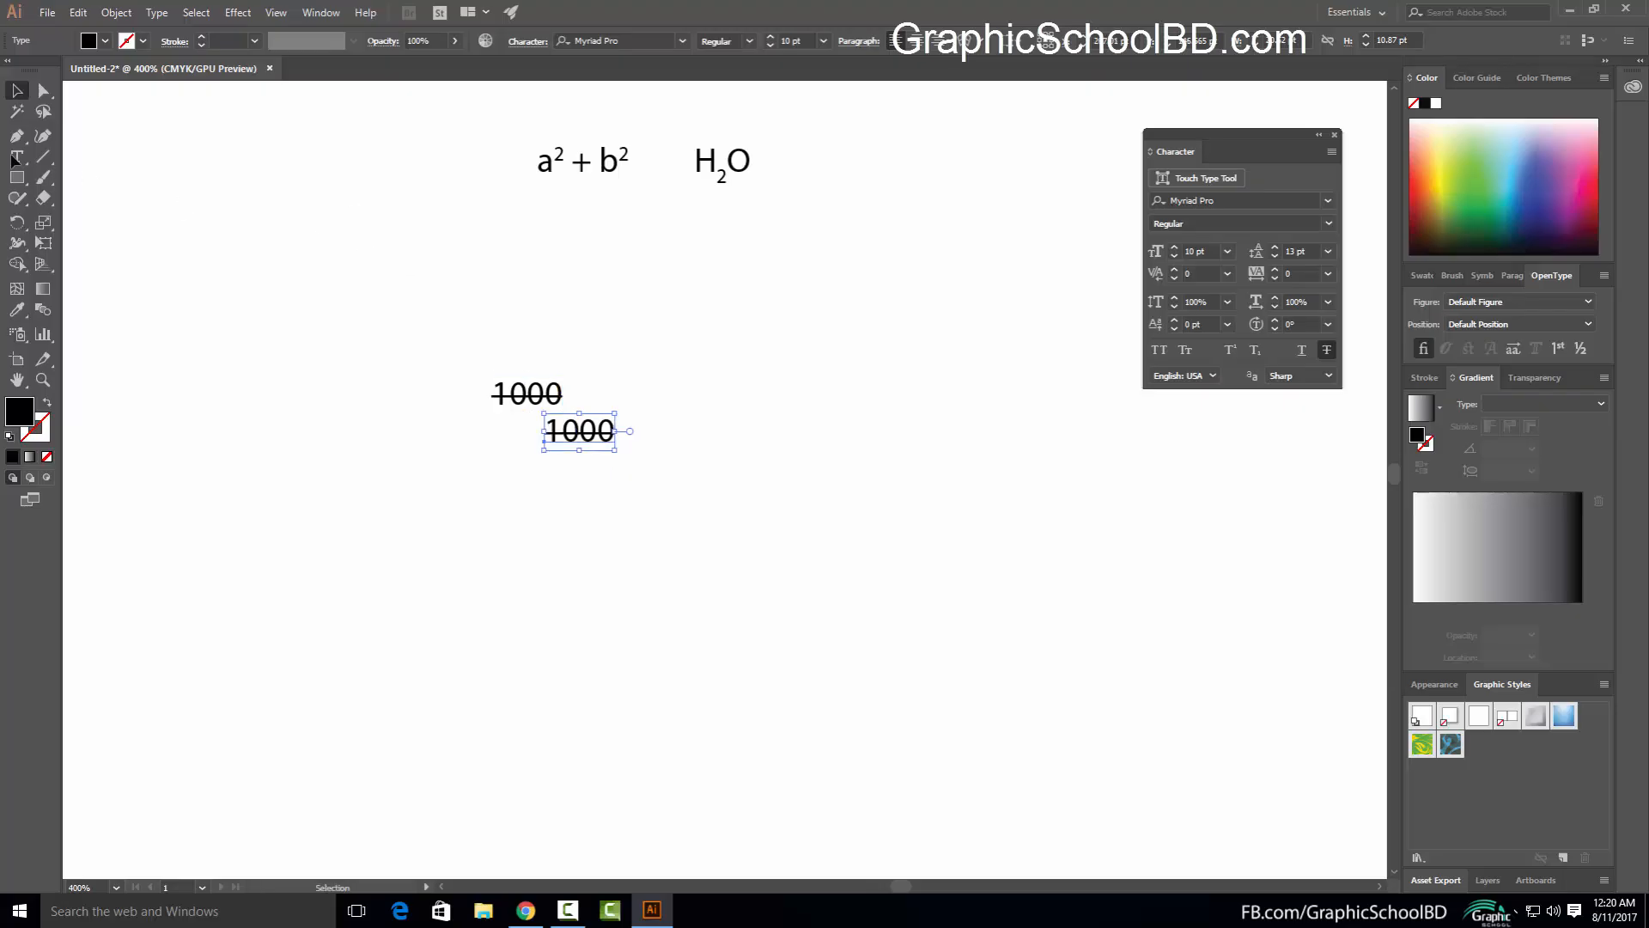
Replace the text of the duplicated 1000 object with "500" and finish editing it
left_click(17, 157)
left_click(576, 435)
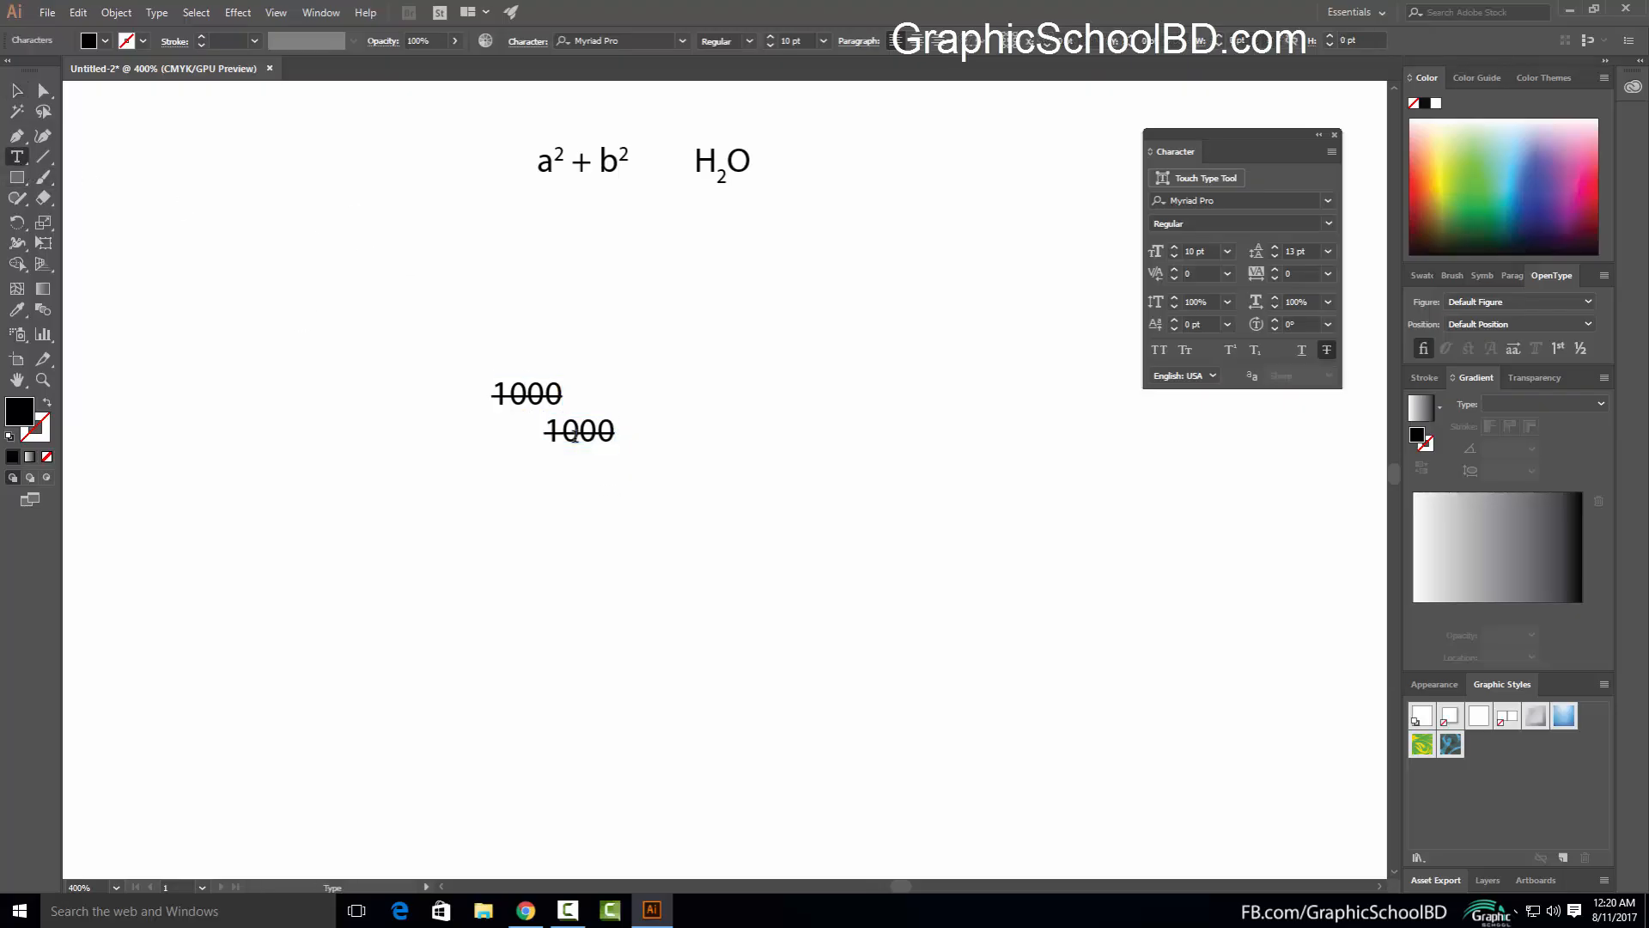
key("ctrl+a")
type("500")
left_click(17, 91)
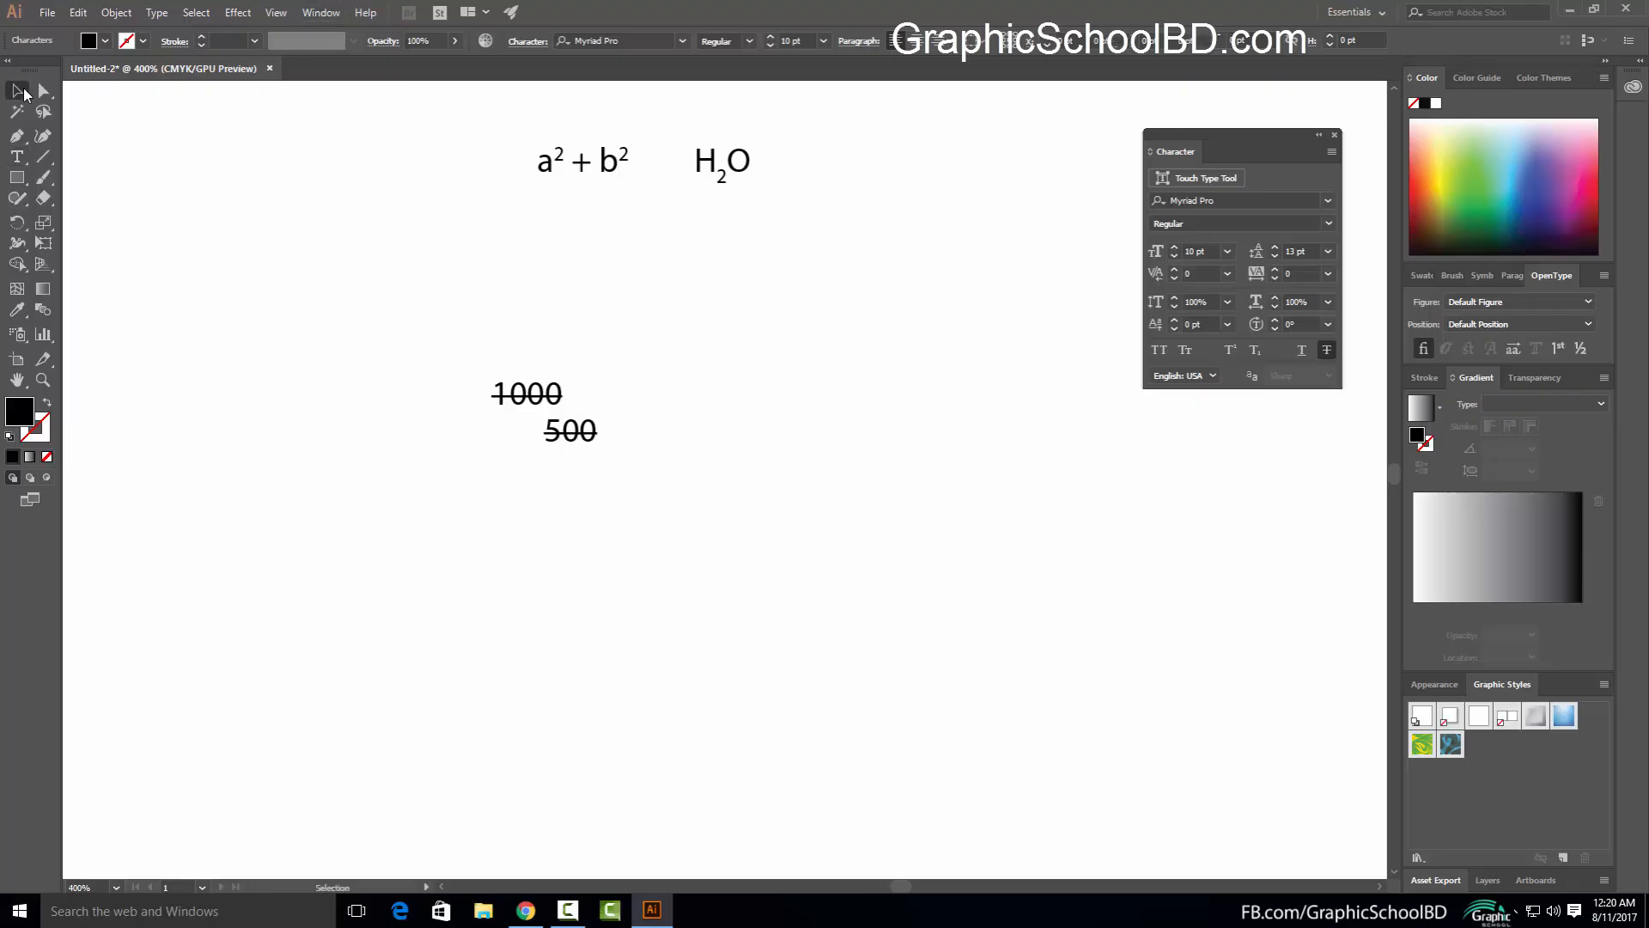
Turn off Strikethrough for the 500 text and move it slightly closer beneath the struck-through 1000
left_click(1325, 349)
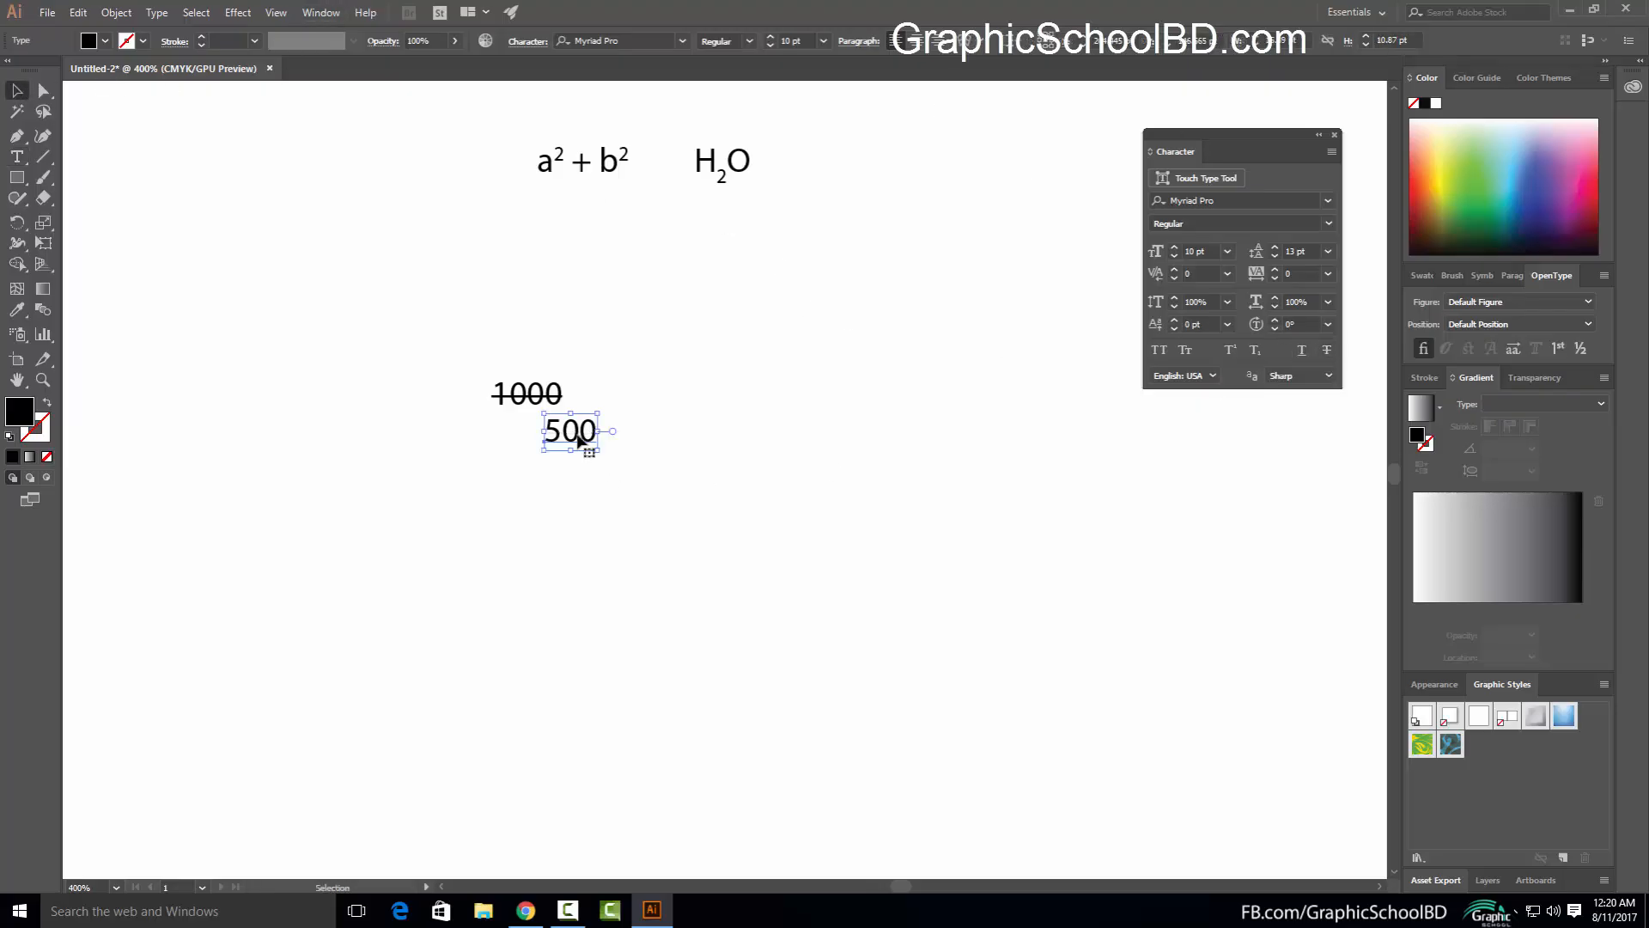
left_click_drag(582, 442, 591, 437)
left_click(452, 333)
Move the 1000 and 500 text objects together to just below the two formulas and deselect them
left_click_drag(437, 350, 756, 508)
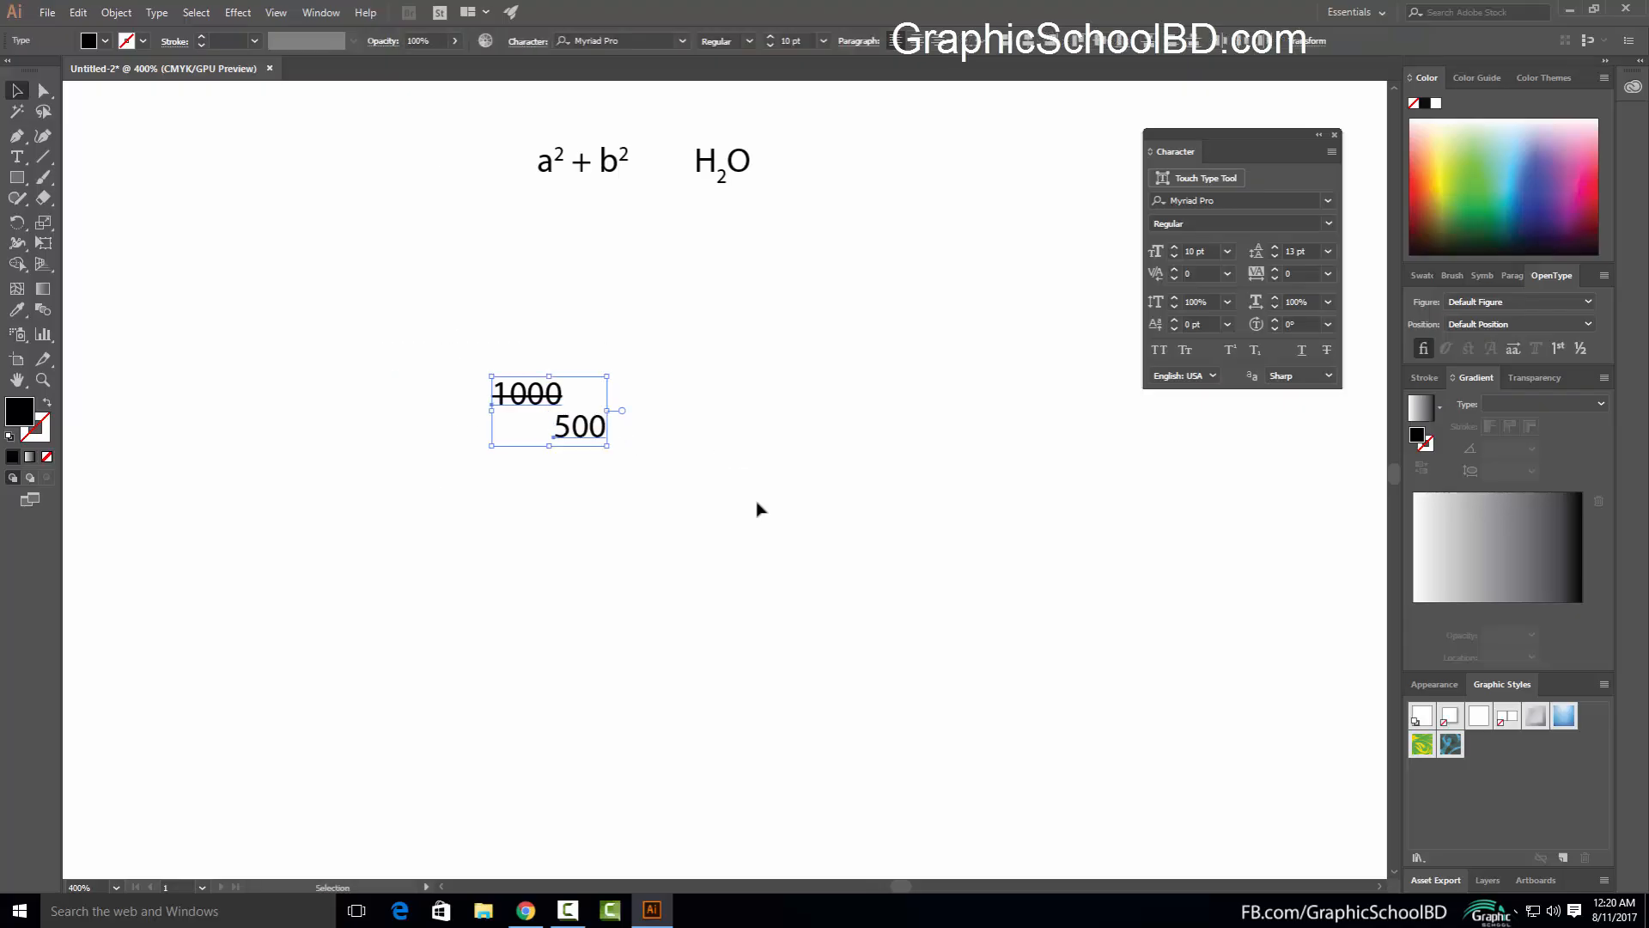
left_click(756, 508)
left_click_drag(414, 333, 550, 409)
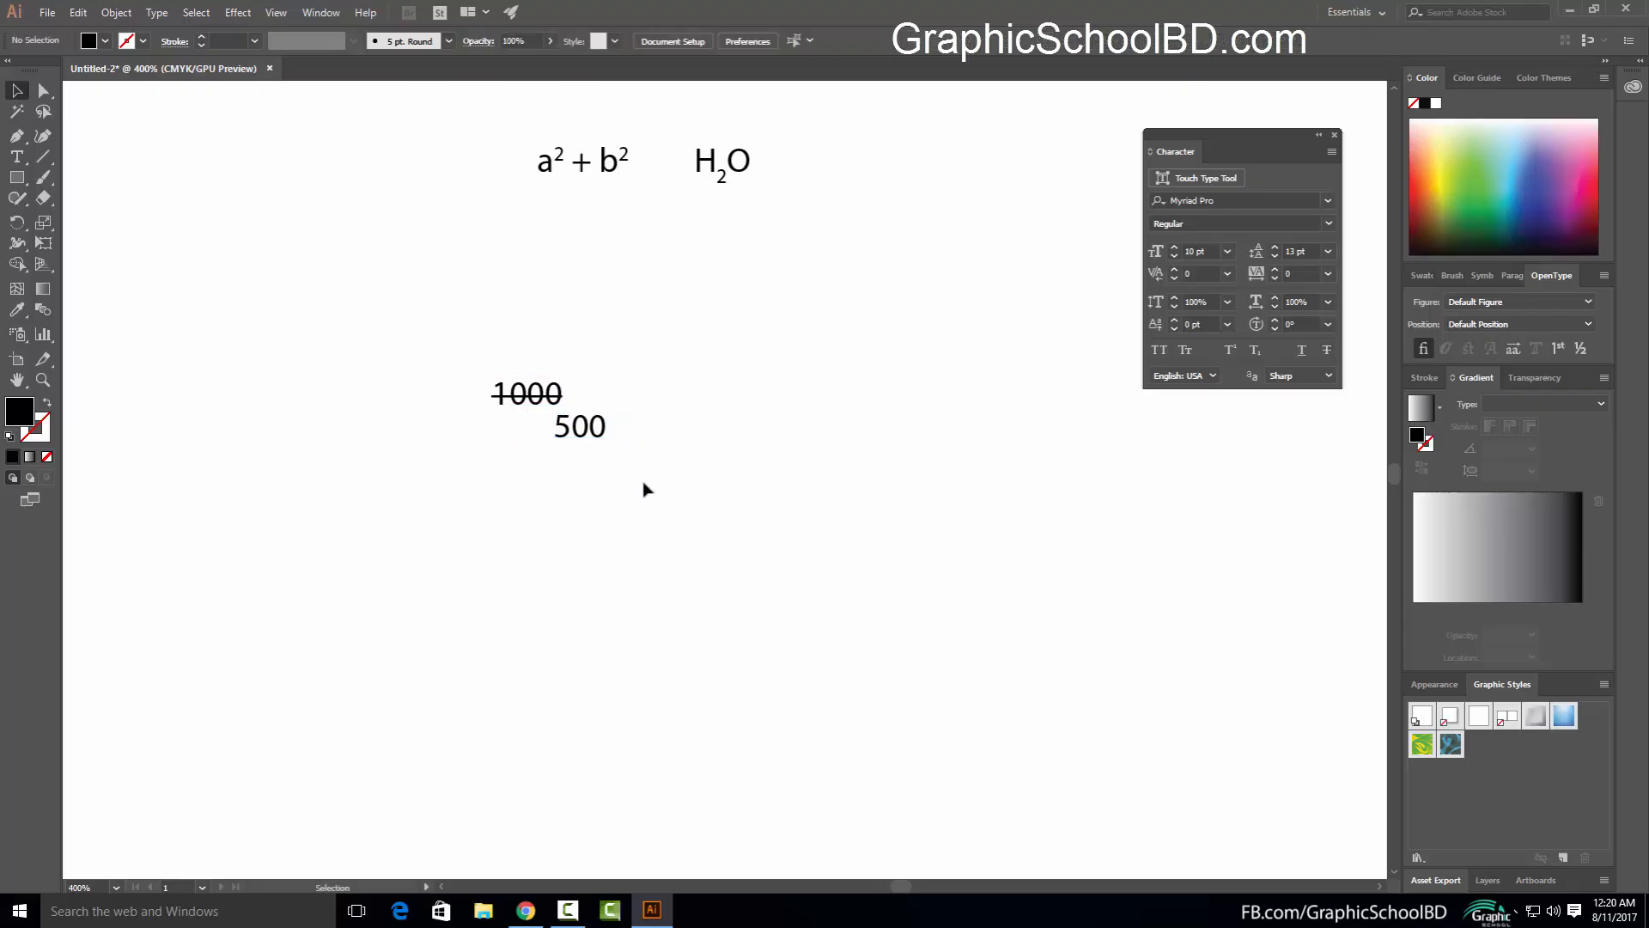
left_click_drag(644, 486, 586, 409)
left_click(699, 442)
left_click_drag(838, 573, 534, 346)
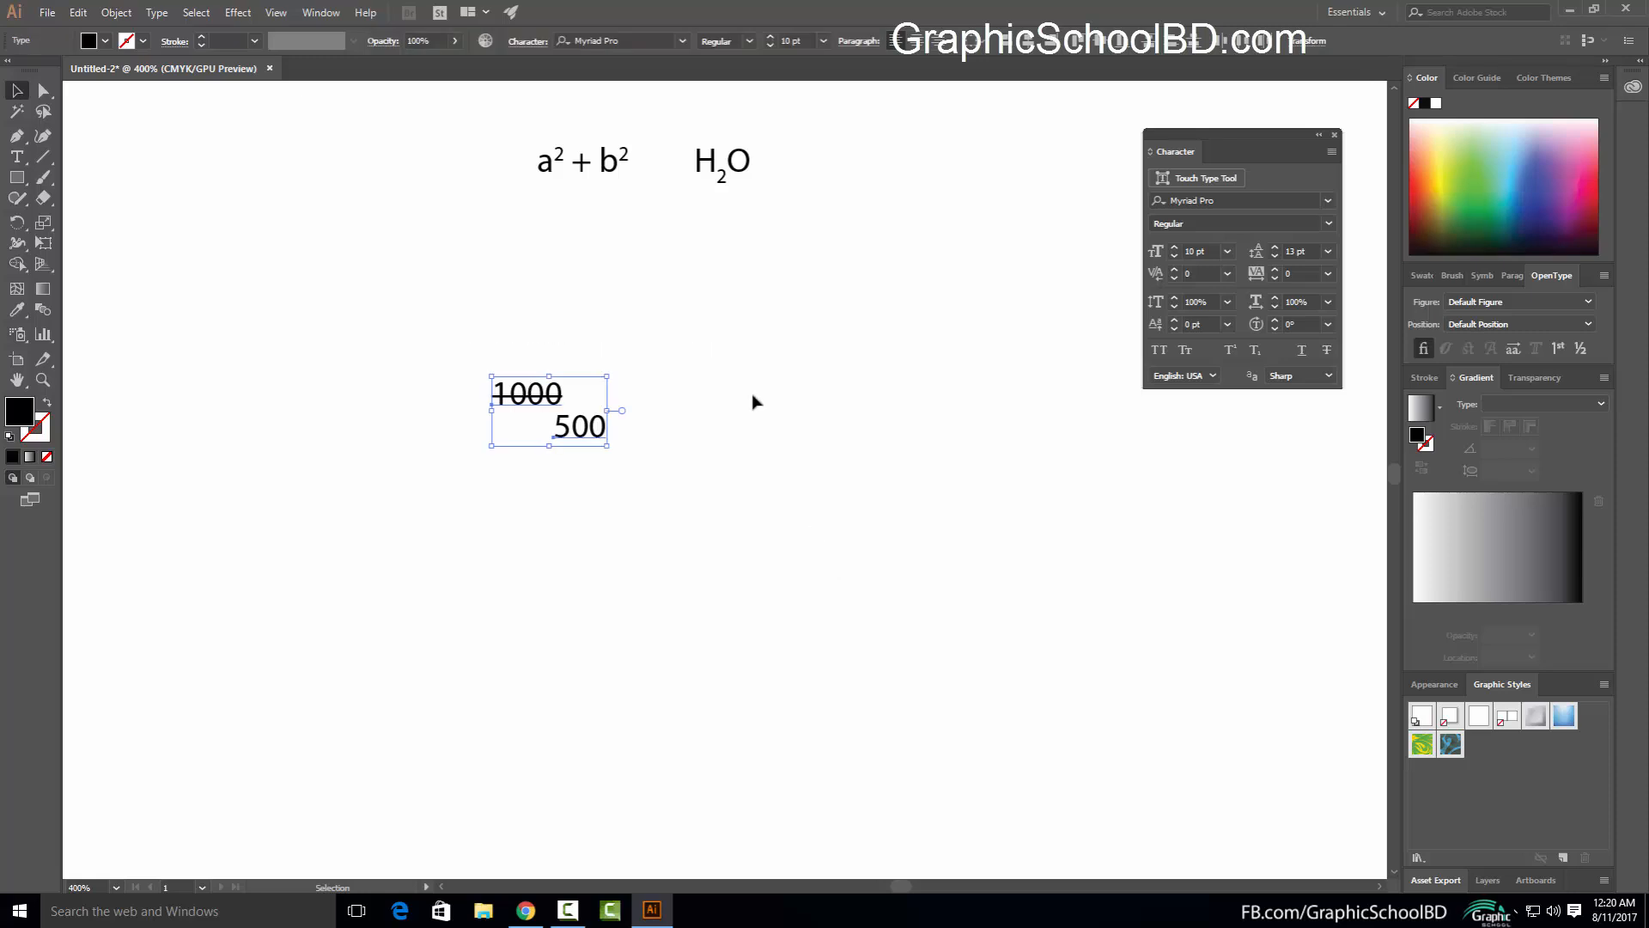
left_click_drag(762, 530, 718, 491)
left_click_drag(467, 309, 587, 254)
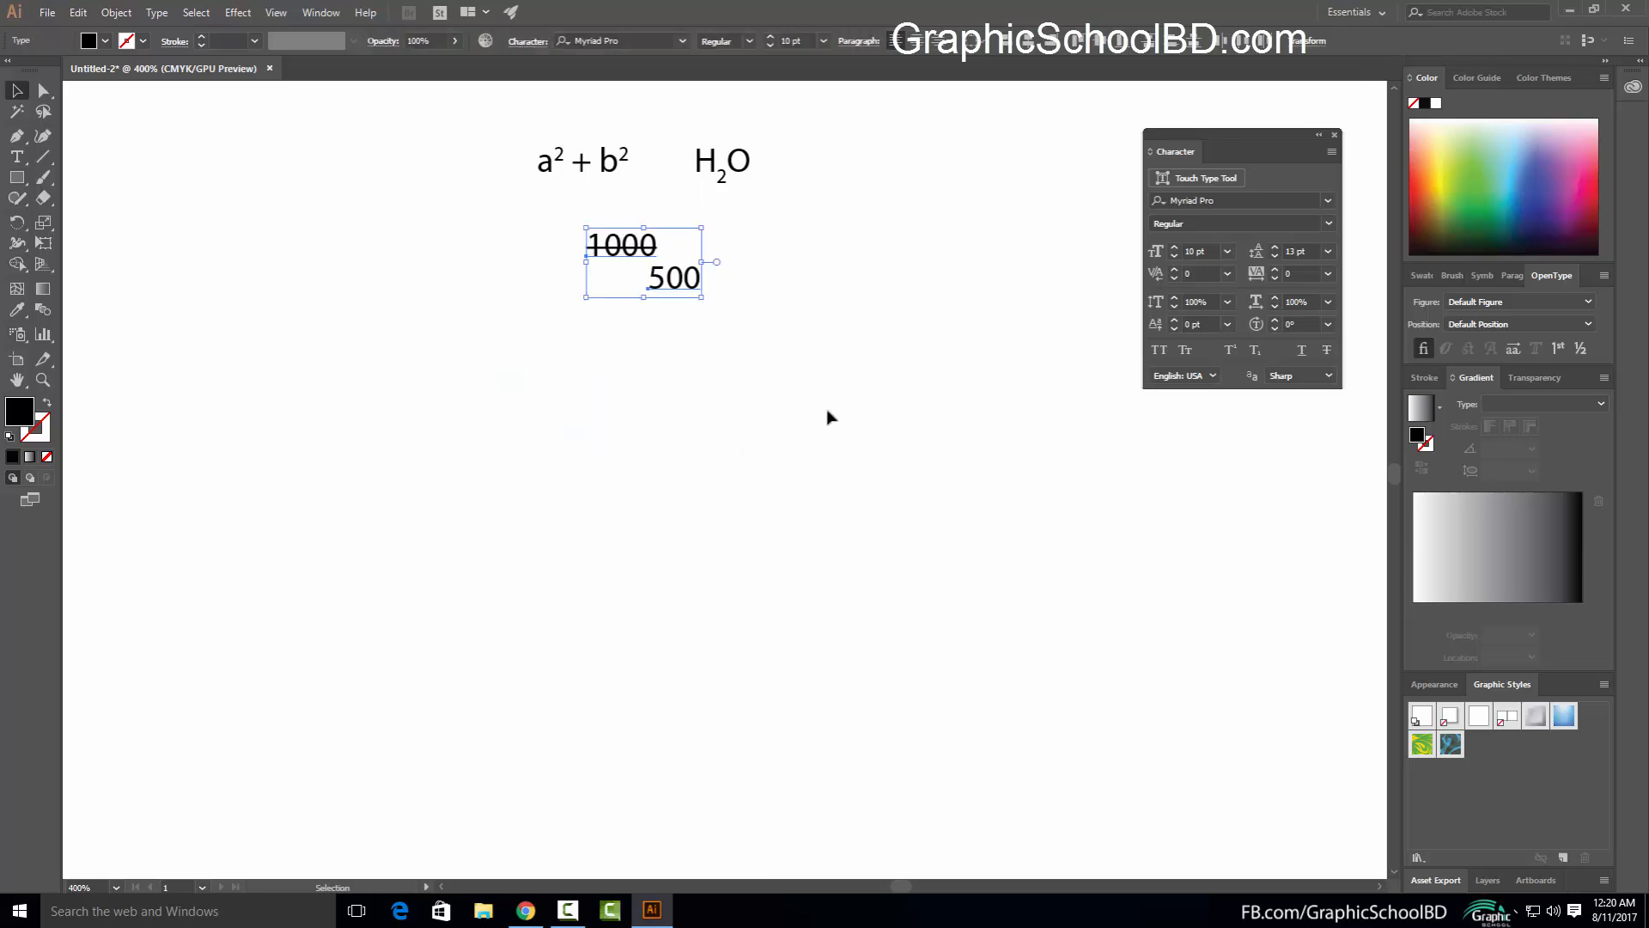
left_click(828, 416)
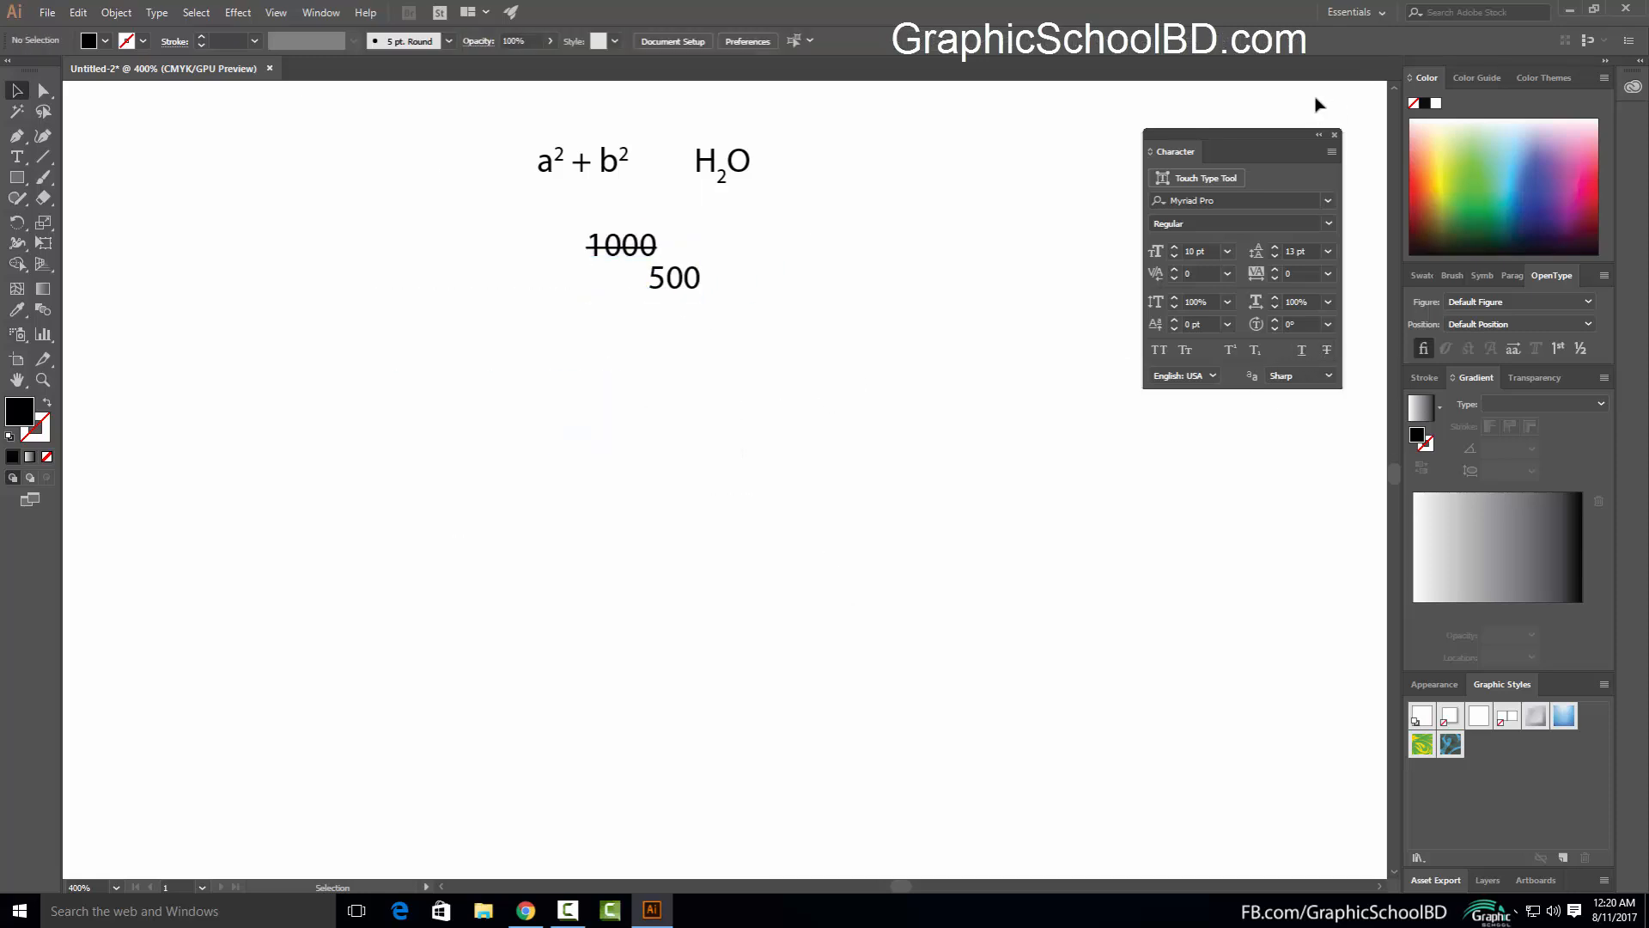
left_click(1332, 153)
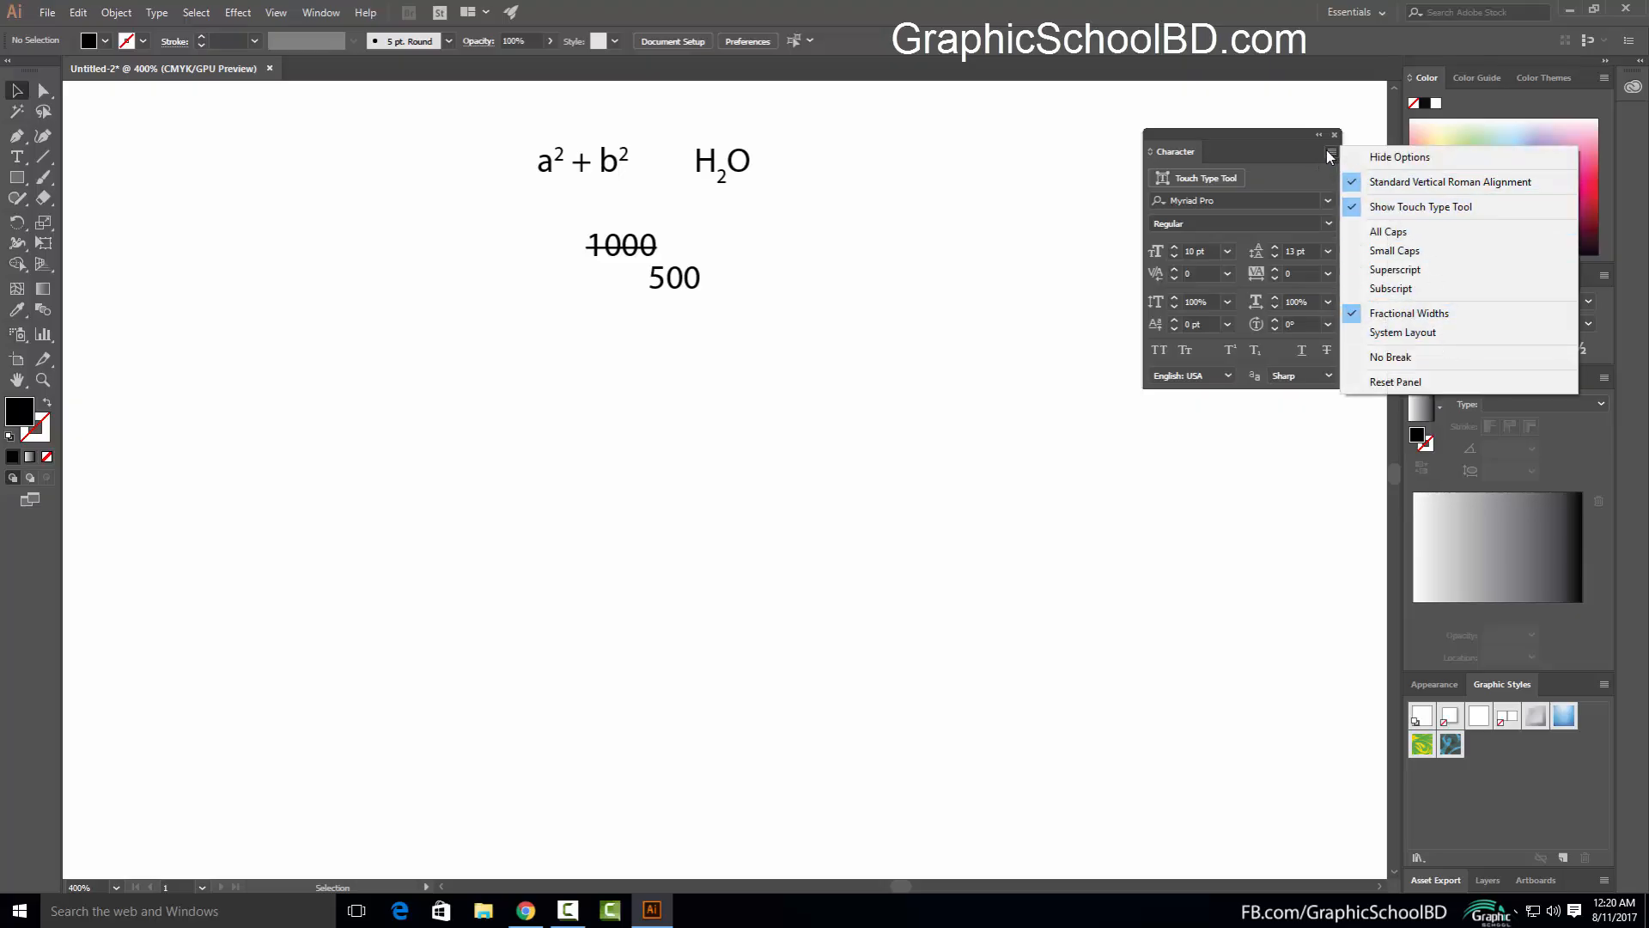
left_click(1329, 154)
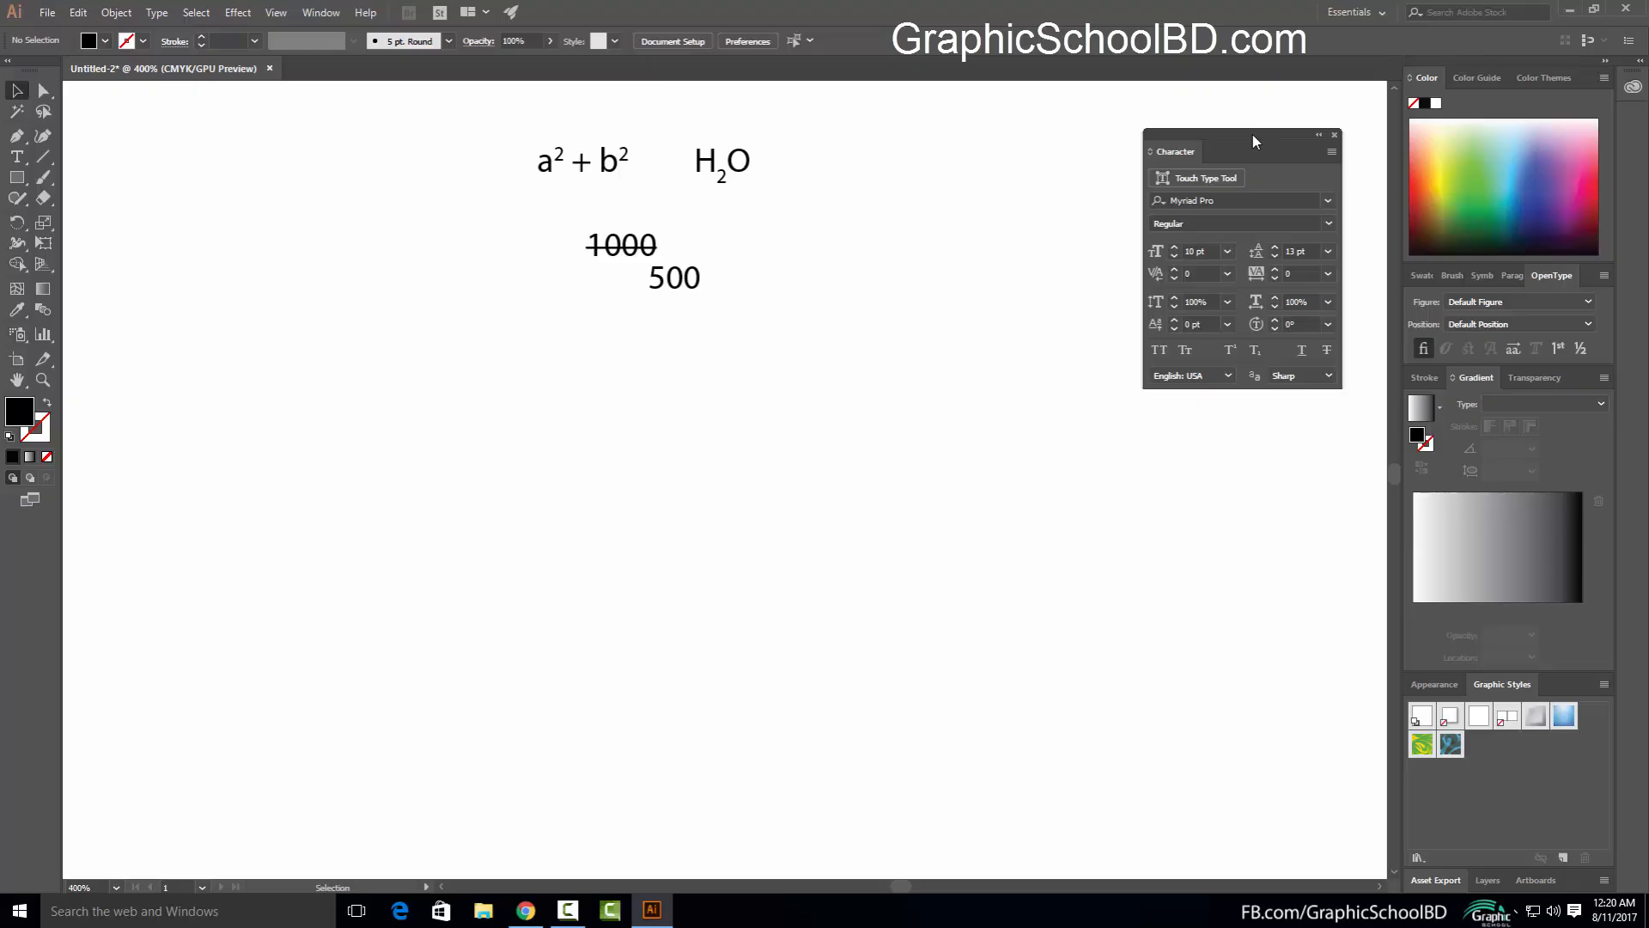